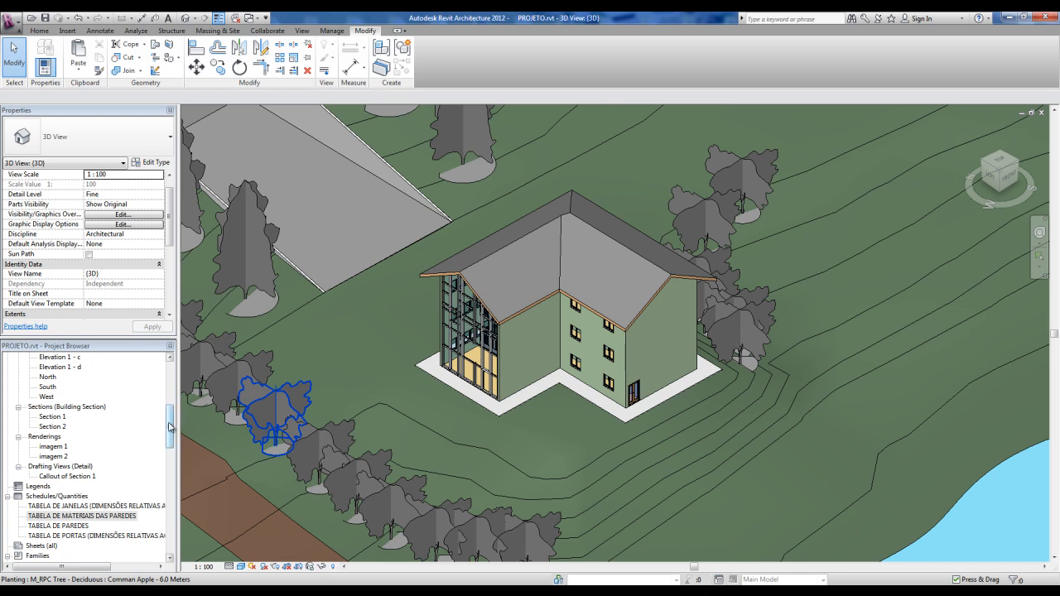
Create a new sheet using the A0 metric title block loaded from the Titleblocks folder of the Metric Library
{"action": "left_click_drag", "start_coordinate": [169, 427], "coordinate": [169, 382]}
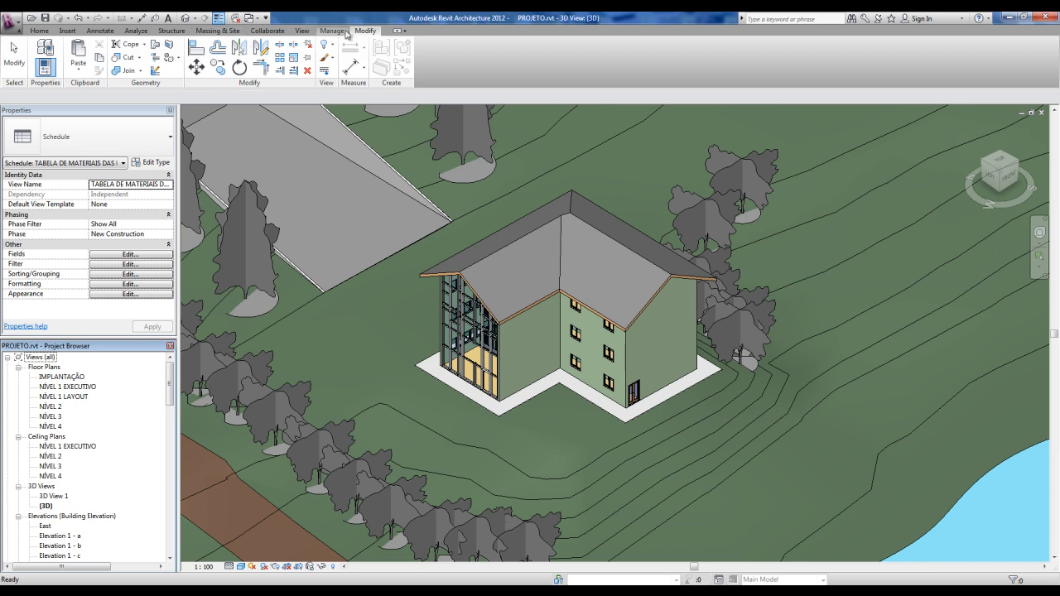
{"action": "left_click", "coordinate": [301, 32]}
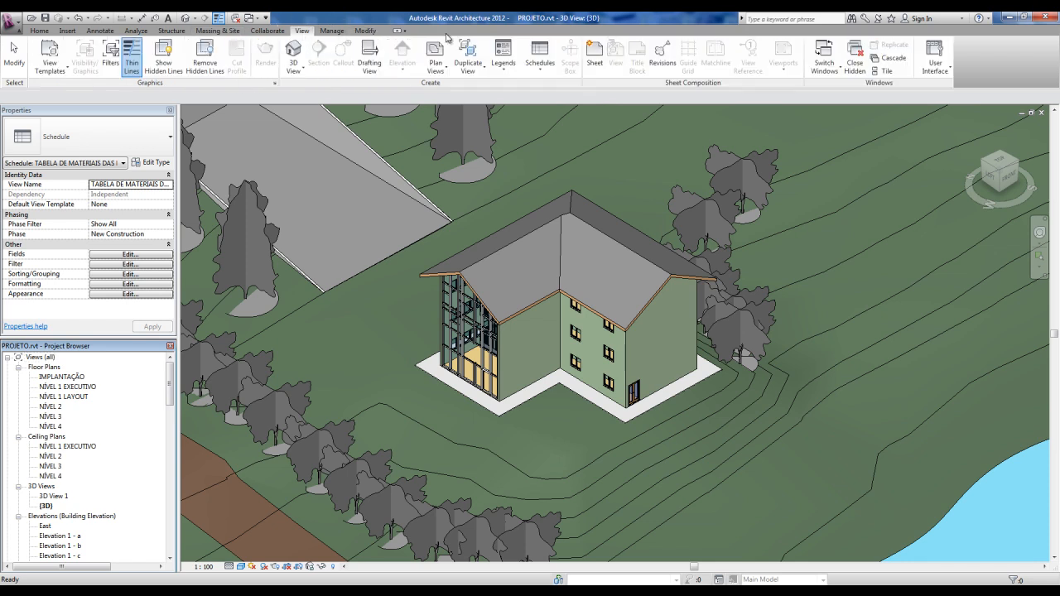
{"action": "left_click", "coordinate": [602, 68]}
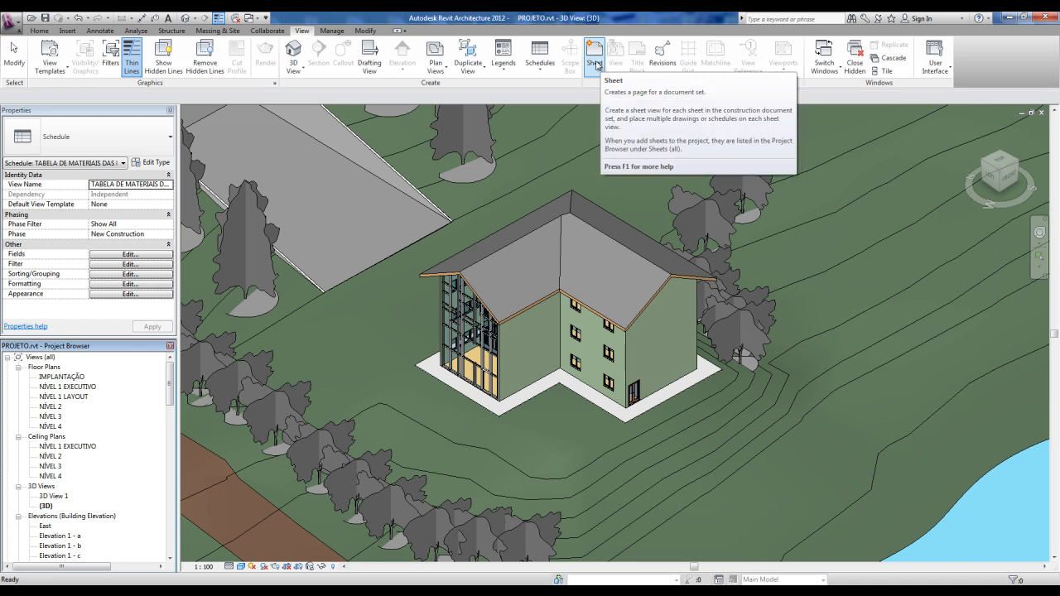
{"action": "left_click", "coordinate": [597, 66]}
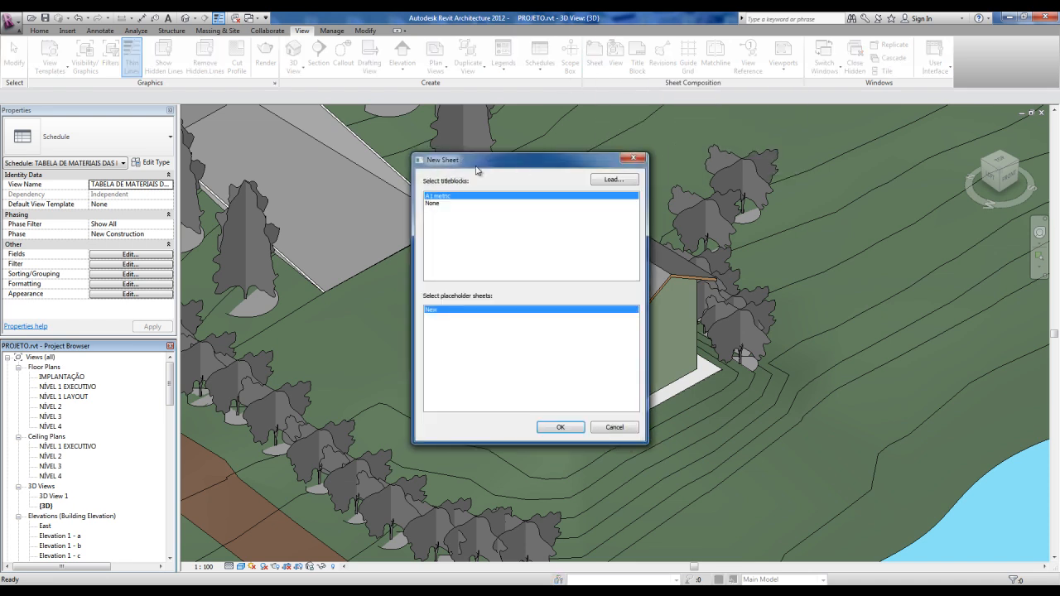
{"action": "left_click", "coordinate": [607, 182]}
{"action": "left_click", "coordinate": [619, 181]}
{"action": "left_click", "coordinate": [609, 180]}
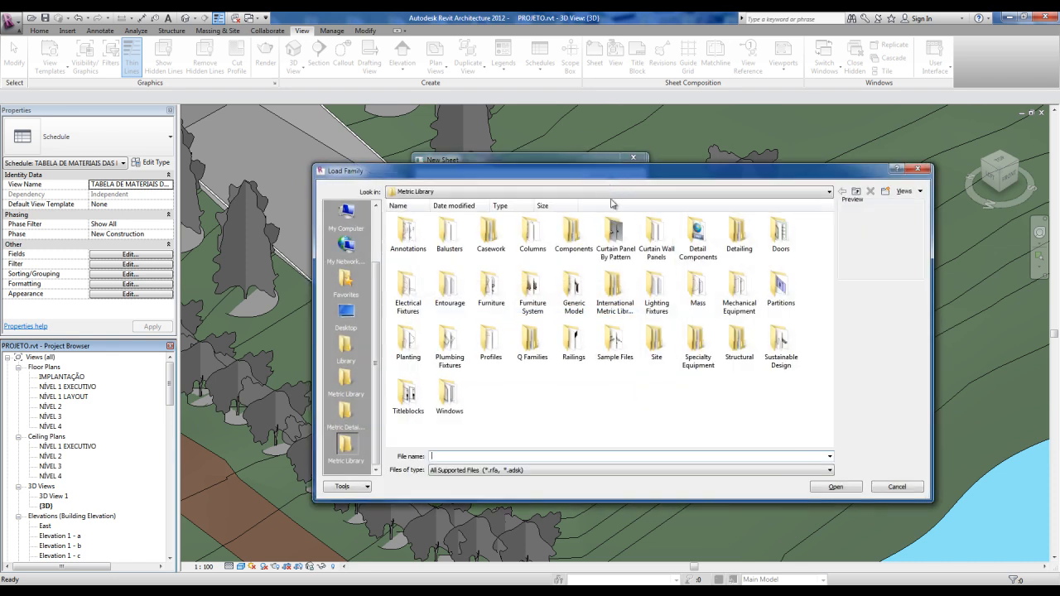
{"action": "left_click", "coordinate": [410, 400]}
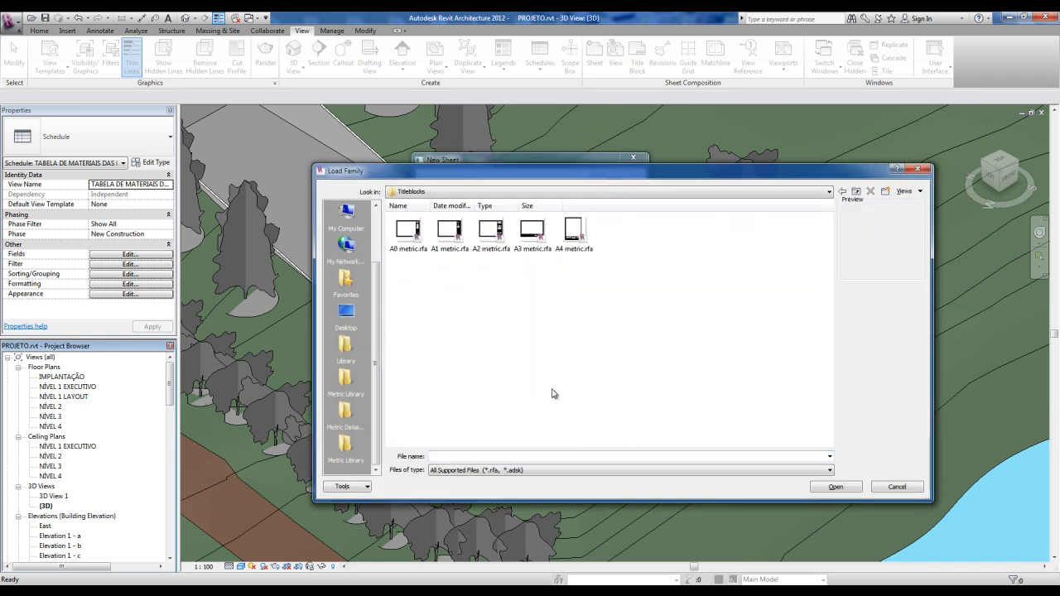
{"action": "left_click", "coordinate": [401, 251]}
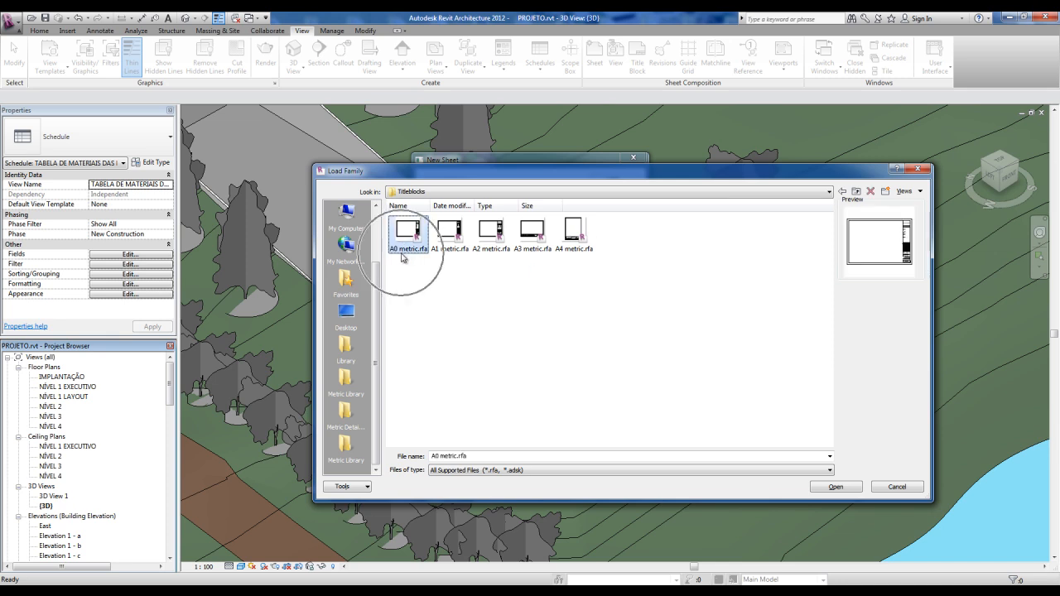
{"action": "left_click", "coordinate": [838, 488]}
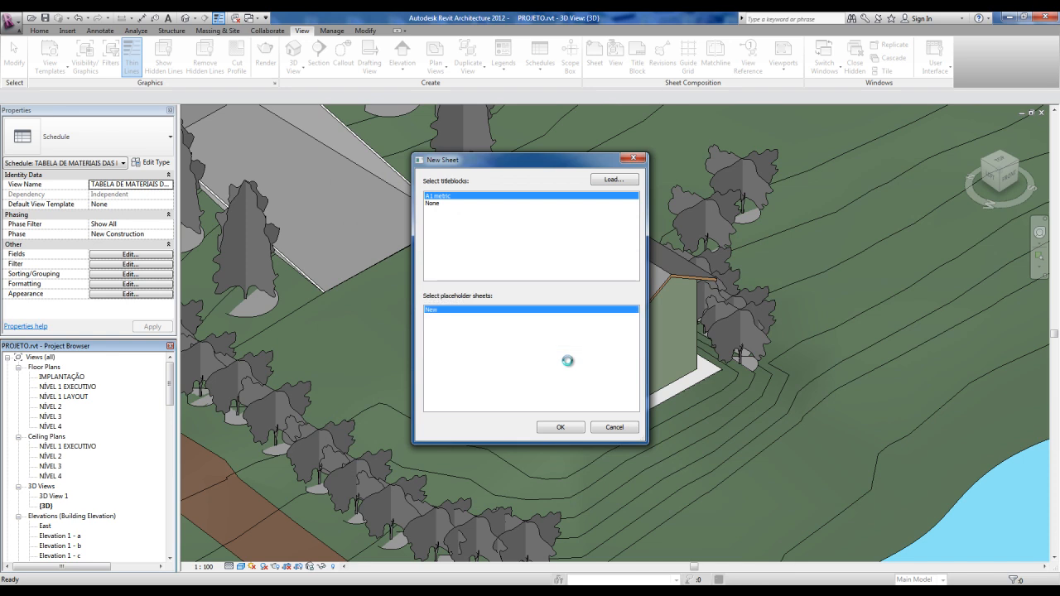
{"action": "left_click", "coordinate": [441, 197]}
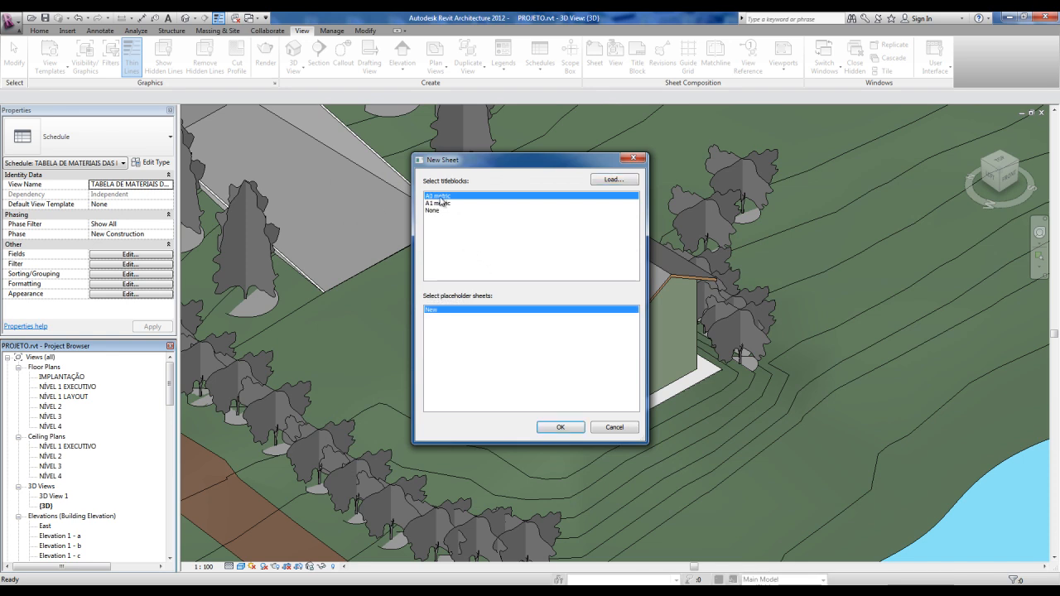
{"action": "left_click", "coordinate": [562, 428]}
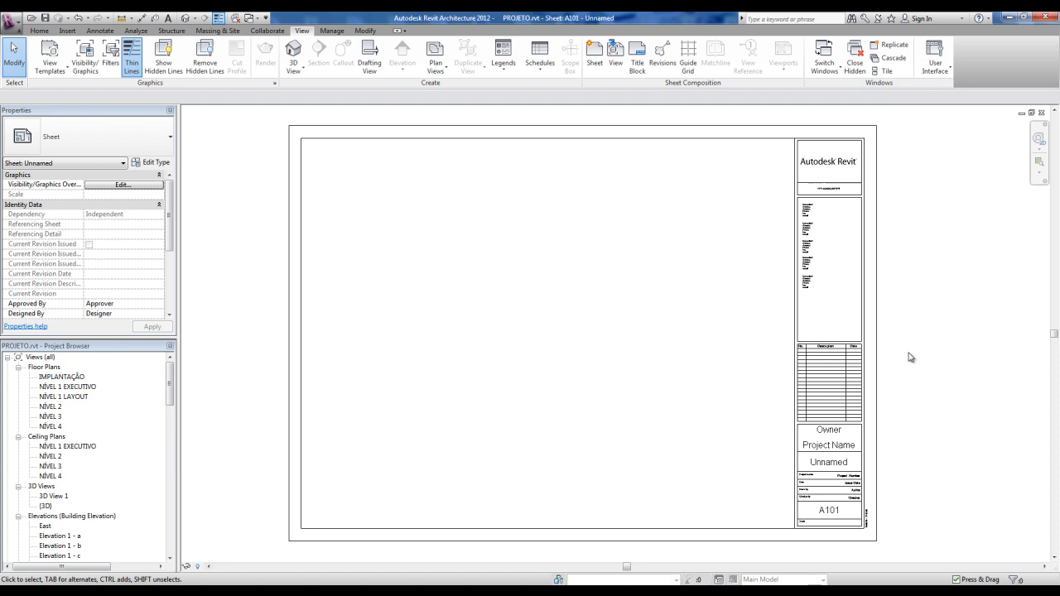
Open the A0 metric title block family of the new sheet for editing
{"action": "scroll", "coordinate": [910, 357], "scroll_direction": "down", "scroll_amount": 3}
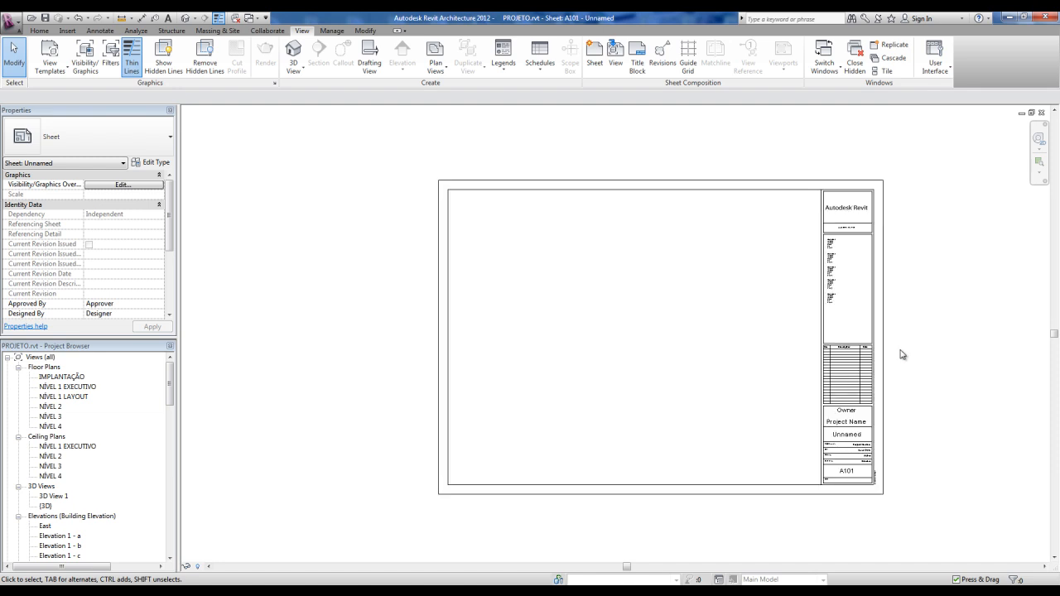
{"action": "scroll", "coordinate": [800, 497], "scroll_direction": "up", "scroll_amount": 2}
{"action": "scroll", "coordinate": [758, 485], "scroll_direction": "down", "scroll_amount": 1}
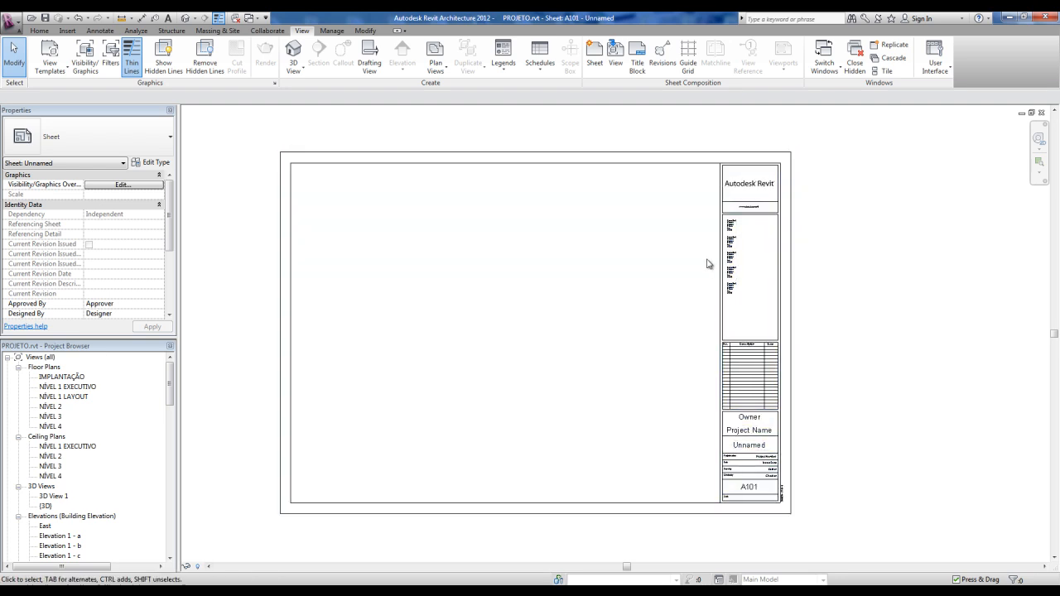
{"action": "middle_click_drag", "start_coordinate": [771, 477], "coordinate": [786, 475]}
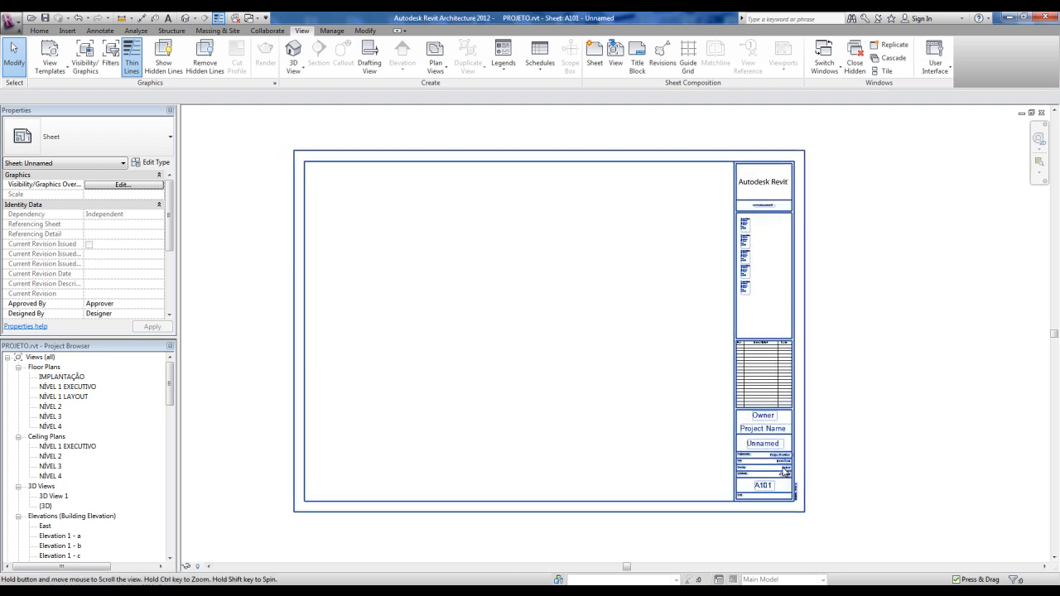
{"action": "middle_click_drag", "start_coordinate": [806, 384], "coordinate": [813, 386]}
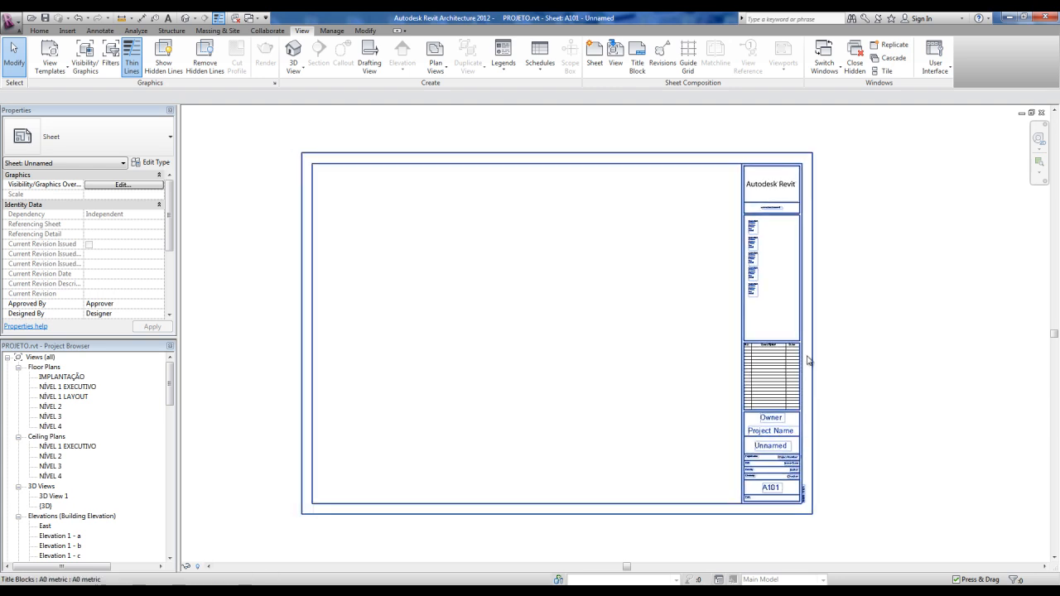
{"action": "left_click", "coordinate": [571, 302]}
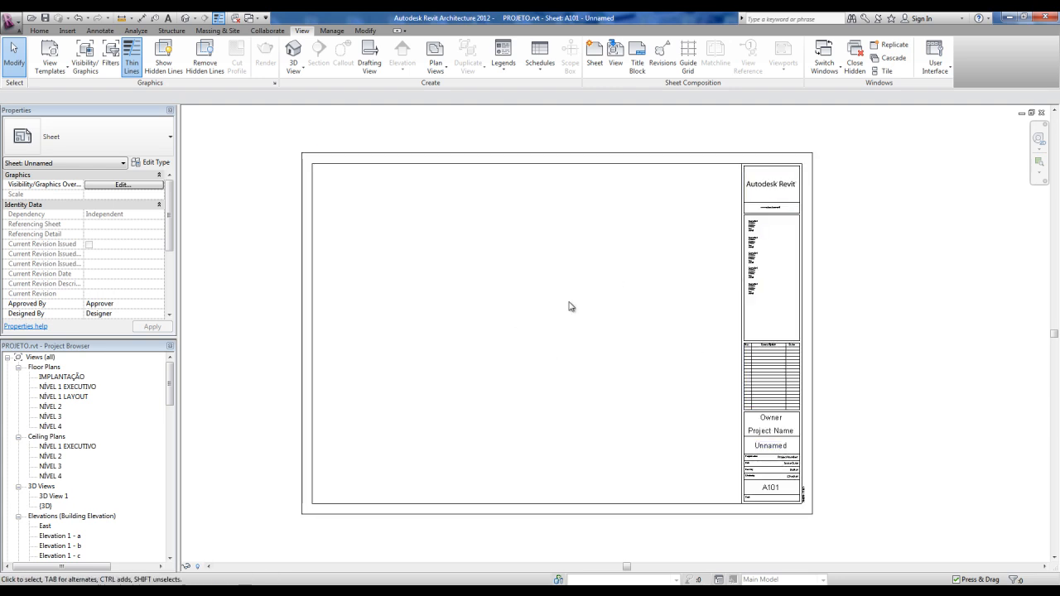
{"action": "left_click", "coordinate": [742, 326]}
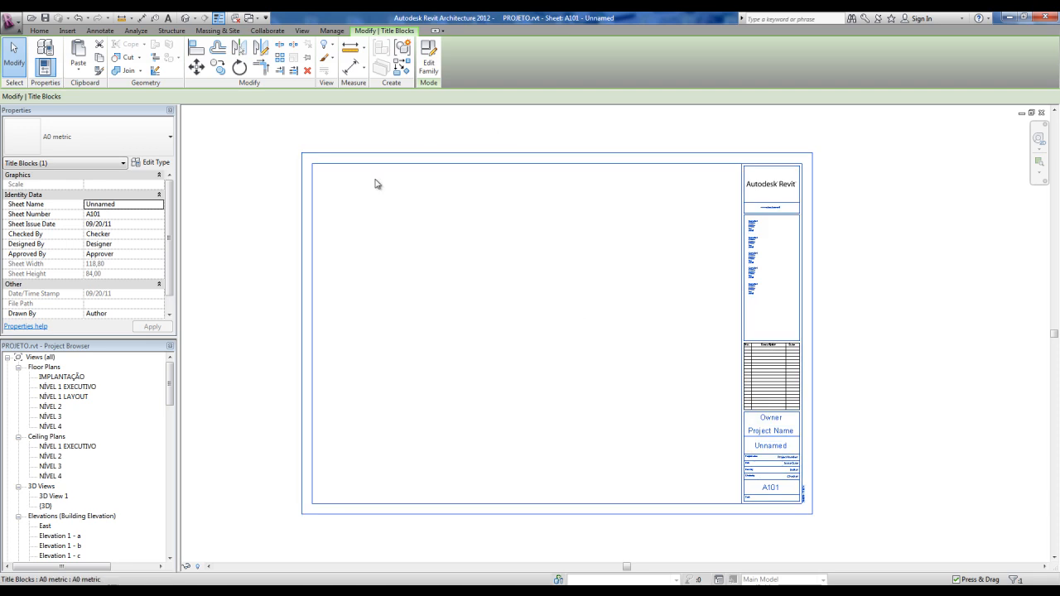
{"action": "left_click", "coordinate": [506, 262]}
{"action": "left_click", "coordinate": [347, 167]}
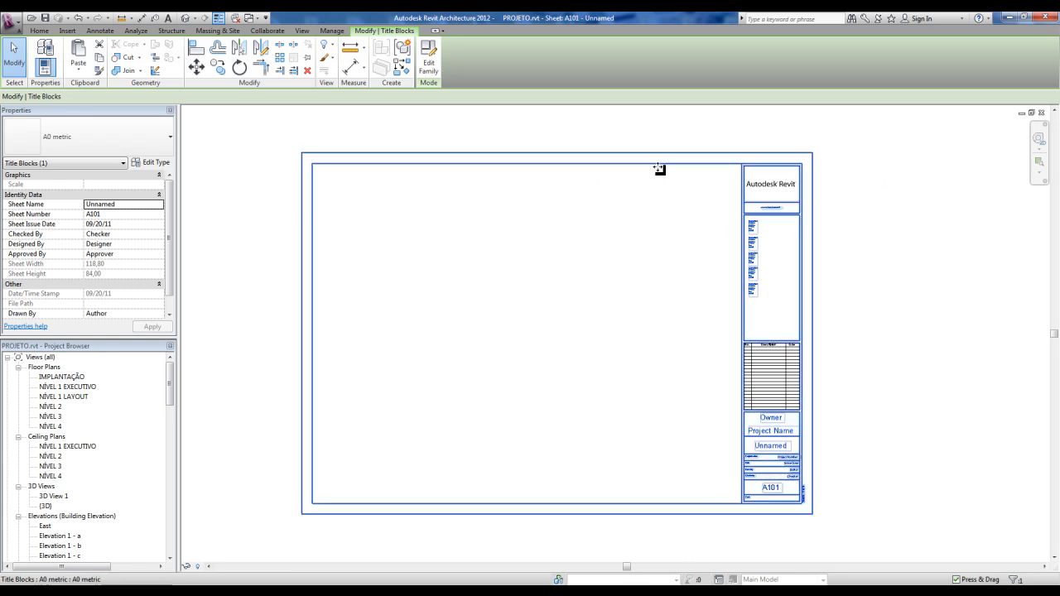
{"action": "left_click", "coordinate": [783, 393]}
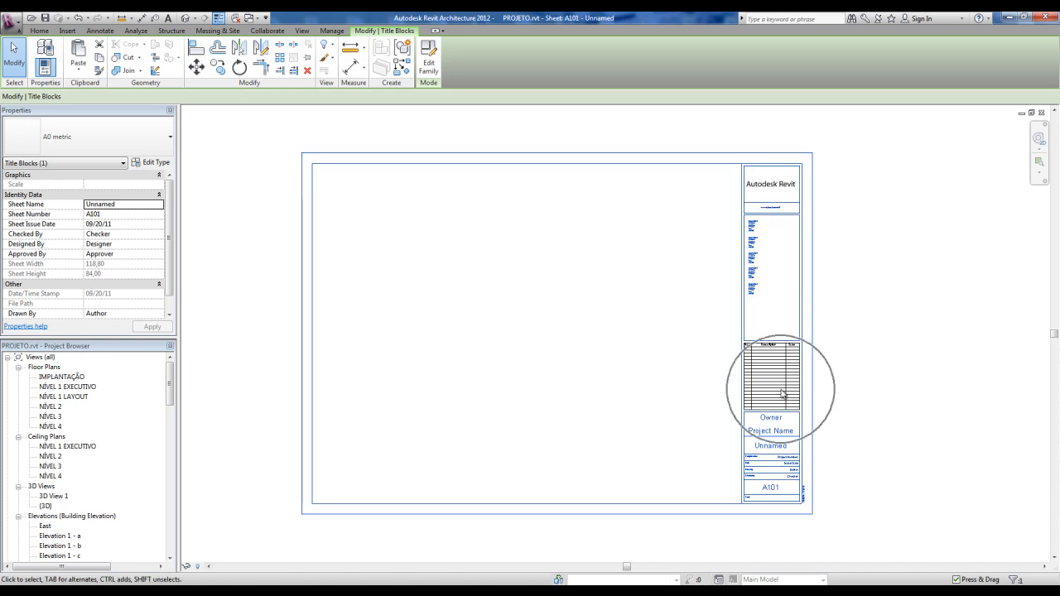
{"action": "left_click", "coordinate": [586, 121]}
{"action": "left_click", "coordinate": [586, 157]}
{"action": "left_click", "coordinate": [430, 65]}
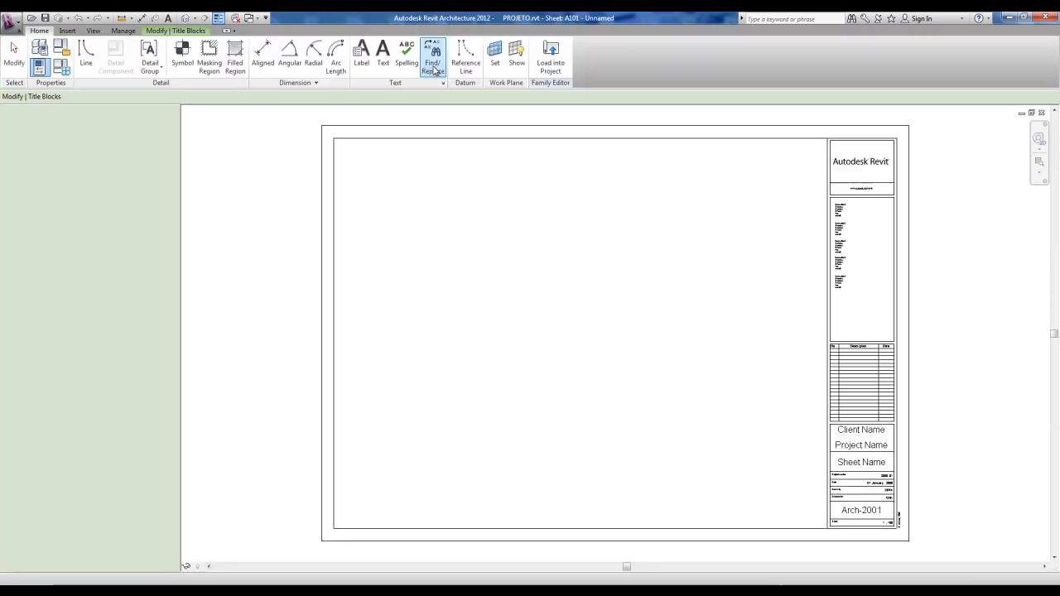
Delete the Autodesk Revit logo, the web address text and the line between them in the title block
{"action": "scroll", "coordinate": [704, 182], "scroll_direction": "up", "scroll_amount": 2}
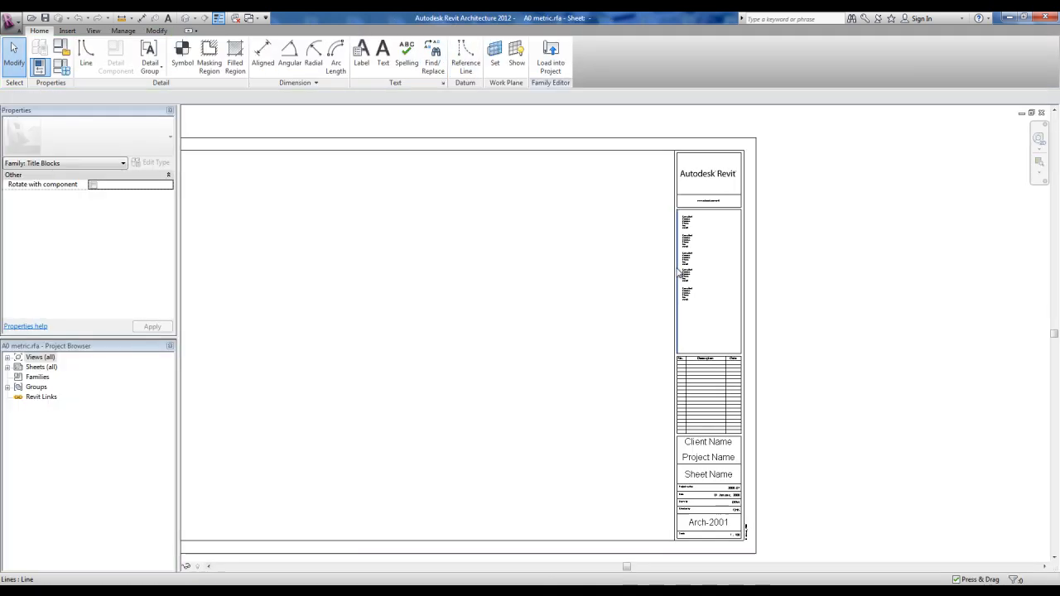
{"action": "scroll", "coordinate": [704, 182], "scroll_direction": "up", "scroll_amount": 2}
{"action": "left_click", "coordinate": [705, 184]}
{"action": "key", "text": "Delete"}
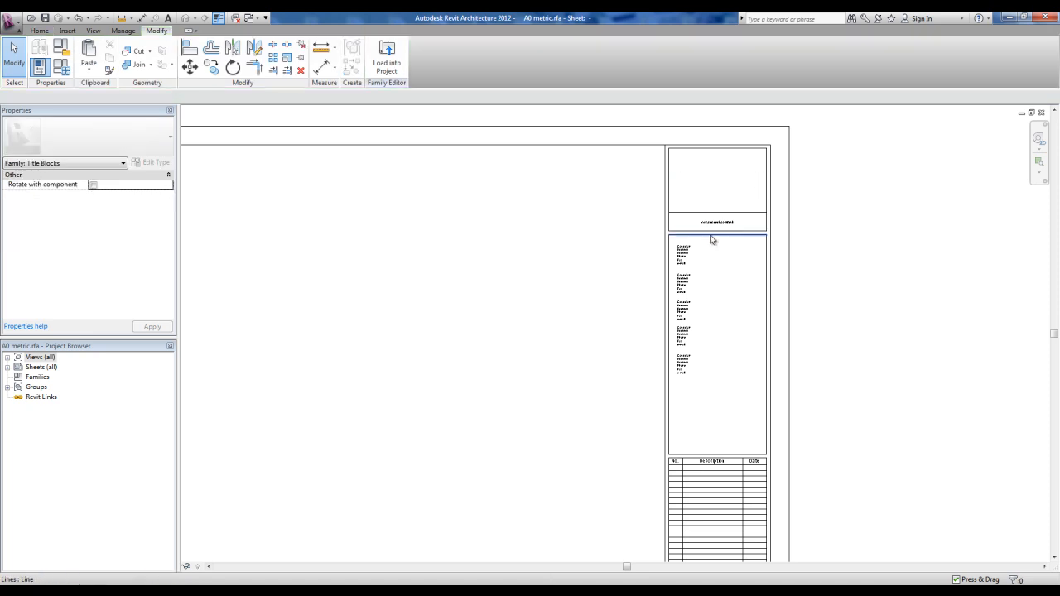
{"action": "left_click", "coordinate": [714, 222]}
{"action": "key", "text": "Delete"}
{"action": "left_click", "coordinate": [718, 214]}
{"action": "key", "text": "Delete"}
Delete the consultant text blocks and the revision schedule from the title block
{"action": "left_click", "coordinate": [687, 284]}
{"action": "key", "text": "Delete"}
{"action": "left_click_drag", "start_coordinate": [705, 390], "coordinate": [689, 256]}
{"action": "key", "text": "Delete"}
{"action": "middle_click_drag", "start_coordinate": [709, 495], "coordinate": [704, 338]}
{"action": "left_click", "coordinate": [705, 338]}
{"action": "key", "text": "Delete"}
Delete the frame lines of the former logo and consultant boxes, keeping the sheet's outer border and column line
{"action": "scroll", "coordinate": [693, 322], "scroll_direction": "down", "scroll_amount": 2}
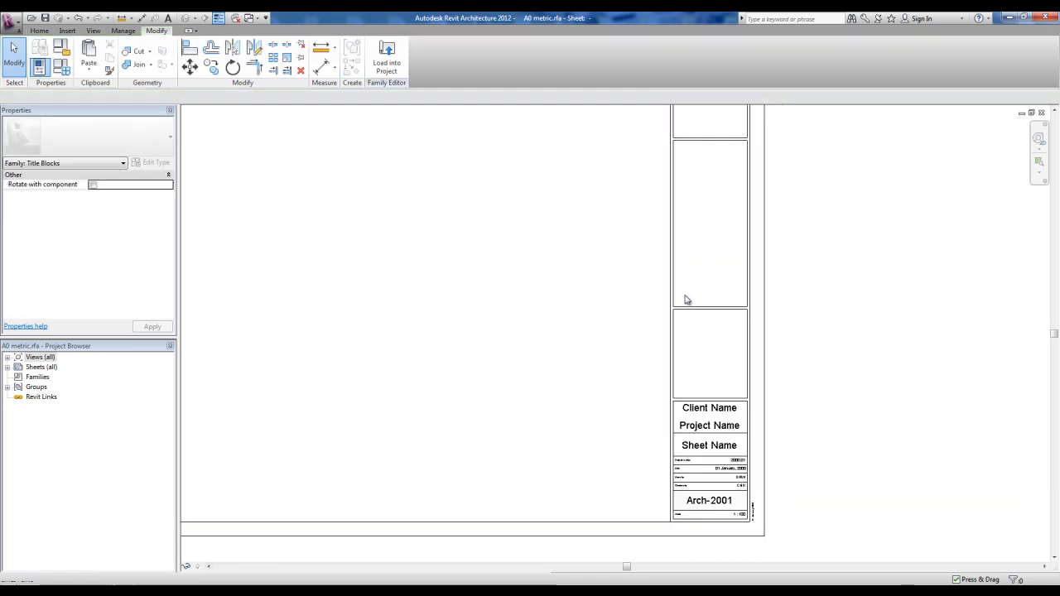
{"action": "key", "text": "Delete"}
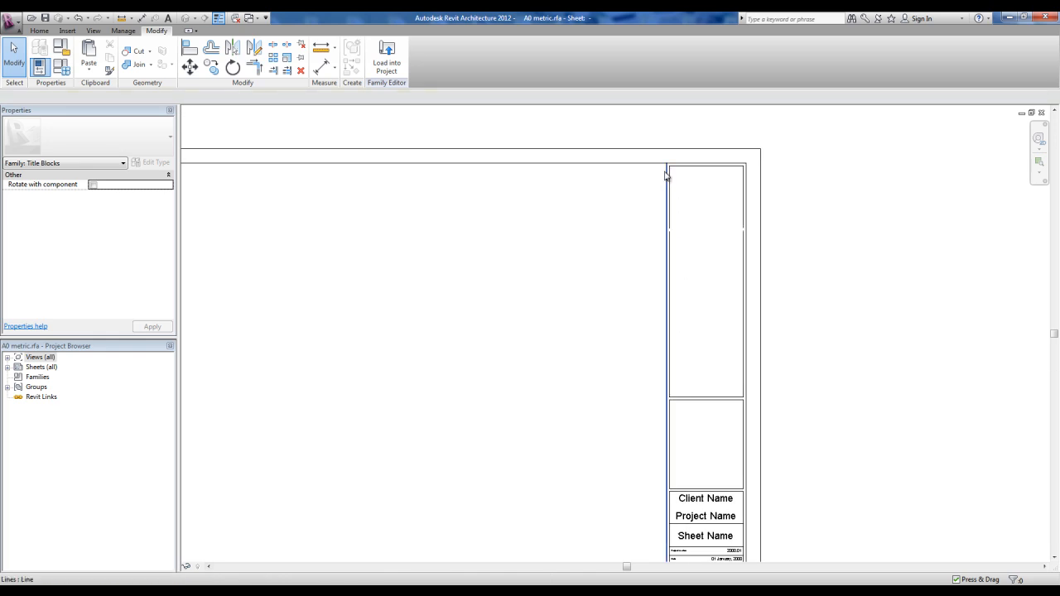
{"action": "left_click", "coordinate": [670, 170]}
{"action": "key", "text": "Delete"}
{"action": "left_click", "coordinate": [681, 171]}
{"action": "key", "text": "Delete"}
{"action": "left_click", "coordinate": [742, 207]}
{"action": "key", "text": "Delete"}
{"action": "left_click", "coordinate": [670, 239]}
{"action": "key", "text": "Delete"}
{"action": "left_click", "coordinate": [743, 267]}
{"action": "key", "text": "Delete"}
Delete the remaining frame lines of the empty revision box above the Client Name field
{"action": "middle_click_drag", "start_coordinate": [680, 383], "coordinate": [686, 225]}
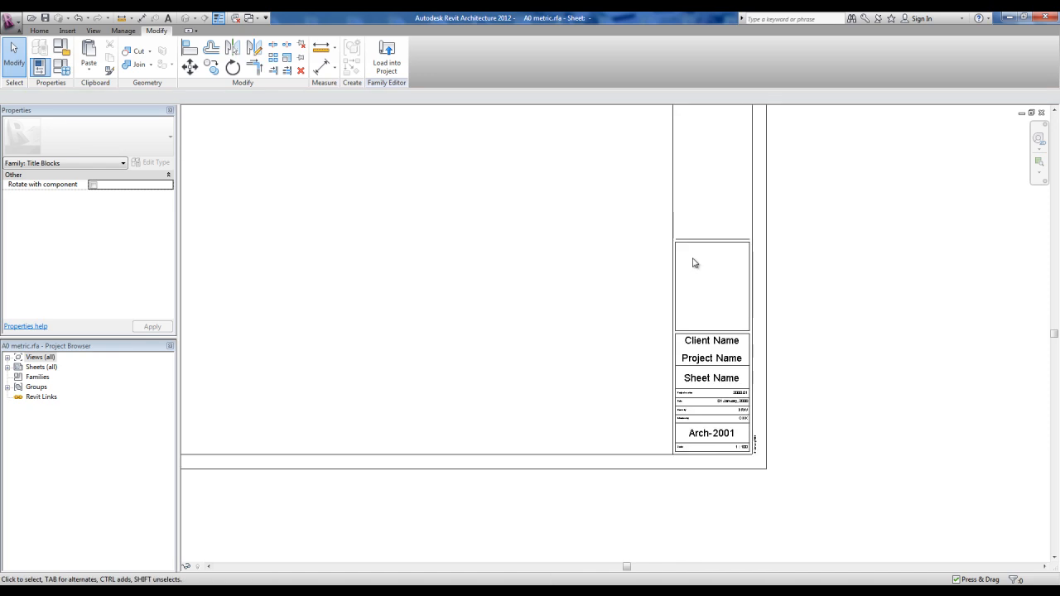
{"action": "scroll", "coordinate": [691, 231], "scroll_direction": "up", "scroll_amount": 1}
{"action": "left_click", "coordinate": [697, 240]}
{"action": "key", "text": "Delete"}
{"action": "left_click", "coordinate": [674, 267]}
{"action": "key", "text": "Delete"}
{"action": "left_click", "coordinate": [757, 298]}
{"action": "key", "text": "Delete"}
Examine the remaining title block fields, including the properties of the Client Name label and the Project number text
{"action": "scroll", "coordinate": [704, 348], "scroll_direction": "up", "scroll_amount": 1}
{"action": "middle_click_drag", "start_coordinate": [704, 348], "coordinate": [525, 314]}
{"action": "scroll", "coordinate": [524, 314], "scroll_direction": "up", "scroll_amount": 1}
{"action": "scroll", "coordinate": [647, 381], "scroll_direction": "up", "scroll_amount": 2}
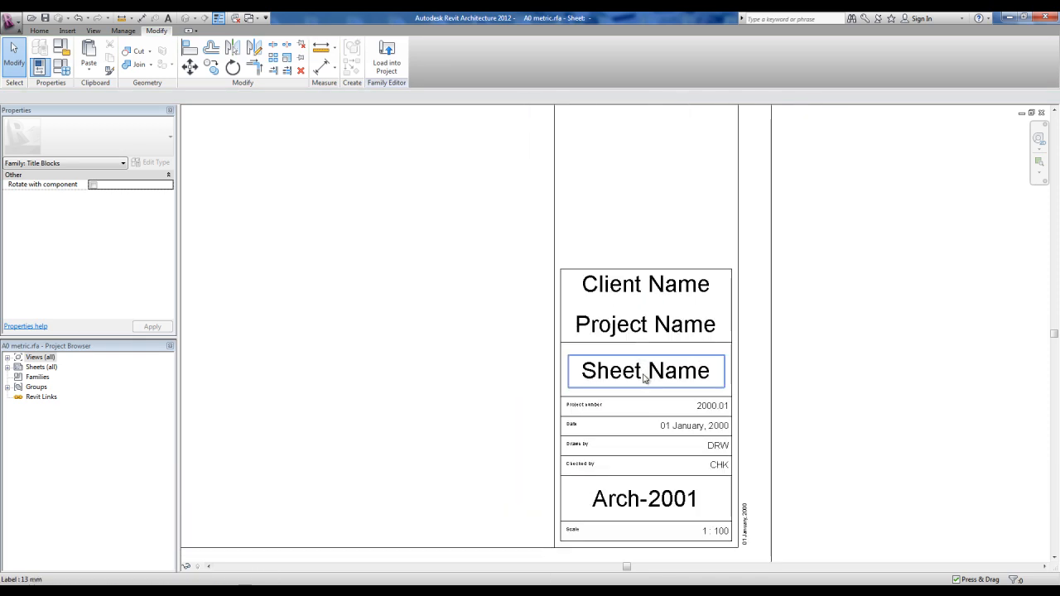
{"action": "left_click", "coordinate": [636, 286]}
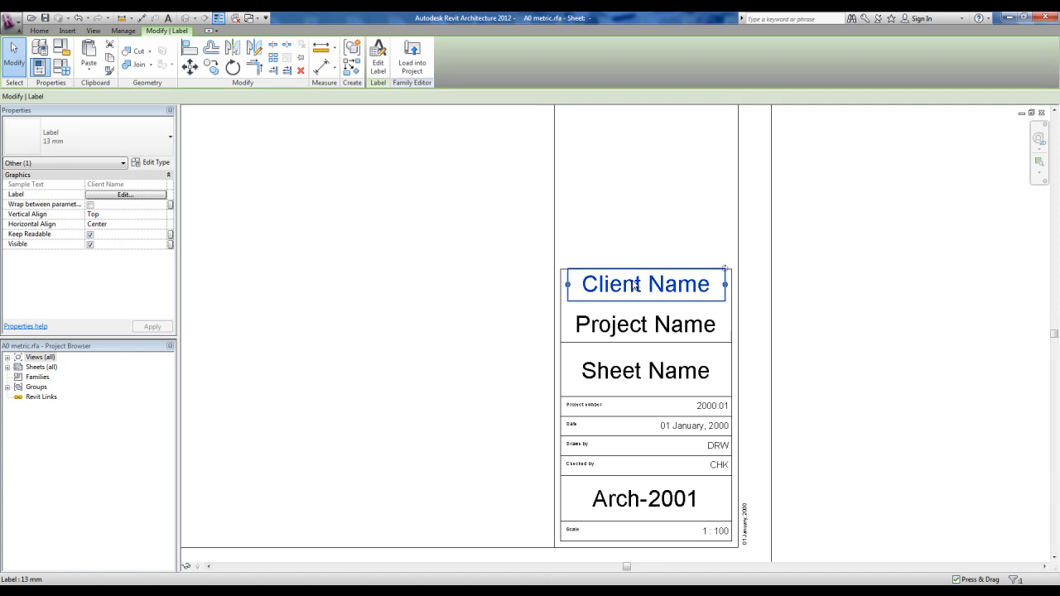
{"action": "left_click", "coordinate": [476, 403]}
{"action": "scroll", "coordinate": [476, 401], "scroll_direction": "down", "scroll_amount": 1}
{"action": "scroll", "coordinate": [476, 401], "scroll_direction": "down", "scroll_amount": 1}
{"action": "middle_click_drag", "start_coordinate": [476, 400], "coordinate": [652, 450]}
{"action": "scroll", "coordinate": [770, 436], "scroll_direction": "up", "scroll_amount": 1}
{"action": "middle_click_drag", "start_coordinate": [769, 437], "coordinate": [724, 411]}
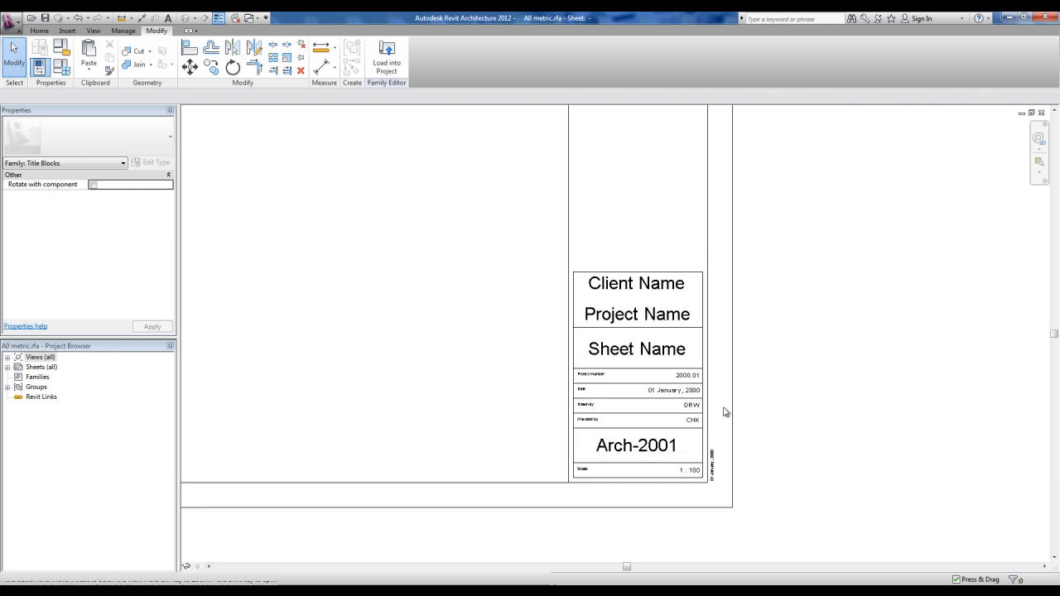
{"action": "scroll", "coordinate": [646, 335], "scroll_direction": "up", "scroll_amount": 1}
{"action": "scroll", "coordinate": [629, 459], "scroll_direction": "up", "scroll_amount": 2}
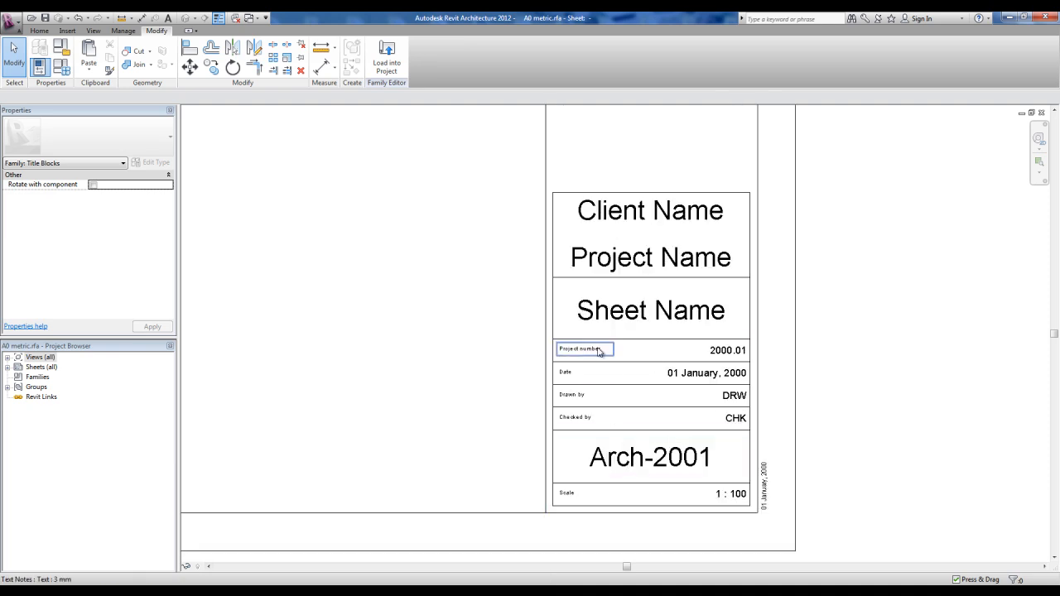
{"action": "left_click", "coordinate": [577, 352]}
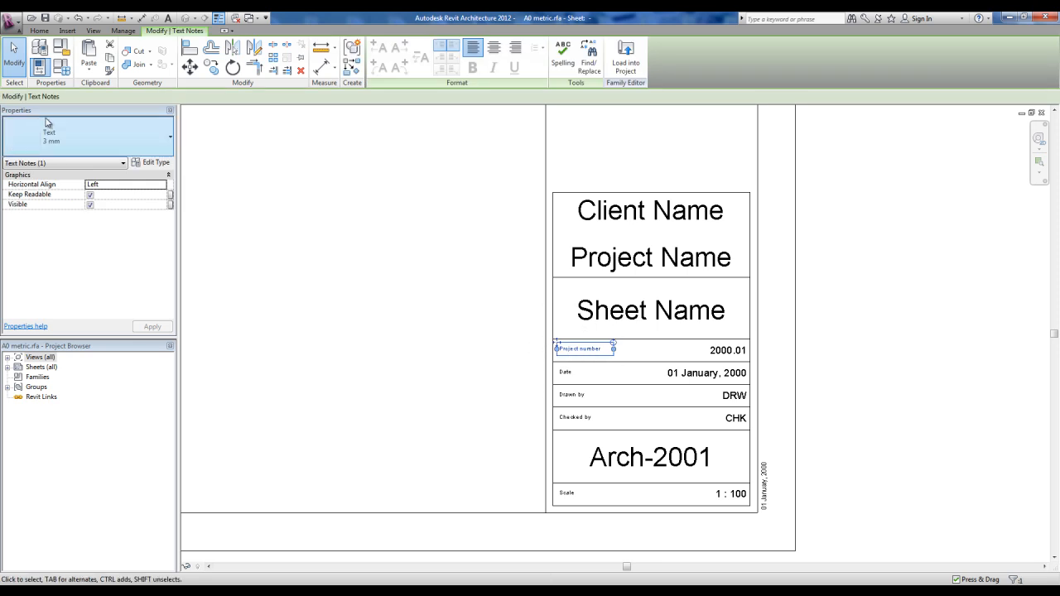
{"action": "left_click", "coordinate": [328, 324]}
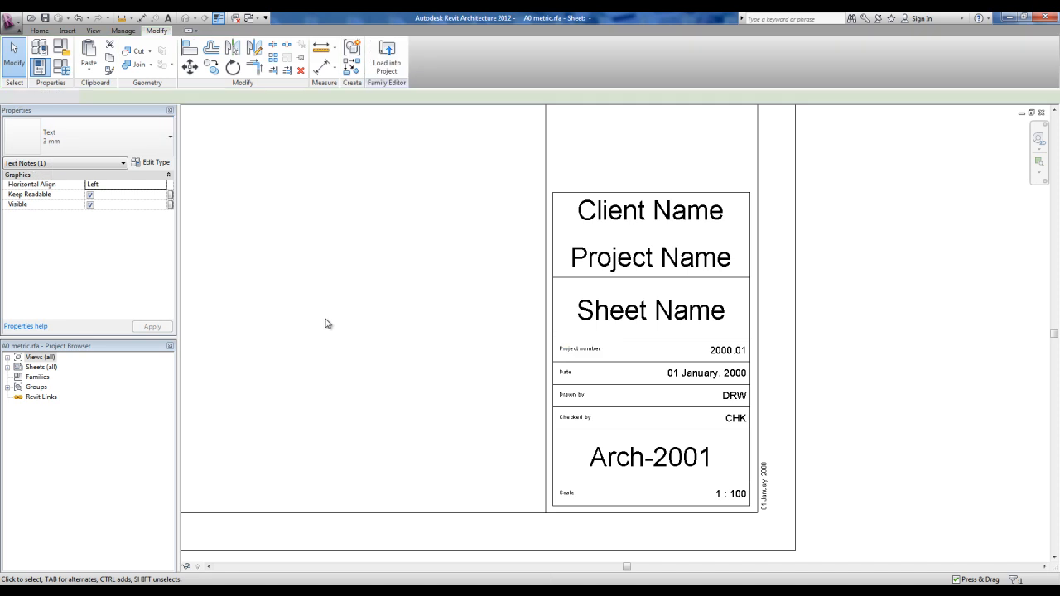
Replace the Project number text note with "Número do projeto"
{"action": "scroll", "coordinate": [588, 352], "scroll_direction": "up", "scroll_amount": 2}
{"action": "double_click", "coordinate": [583, 350]}
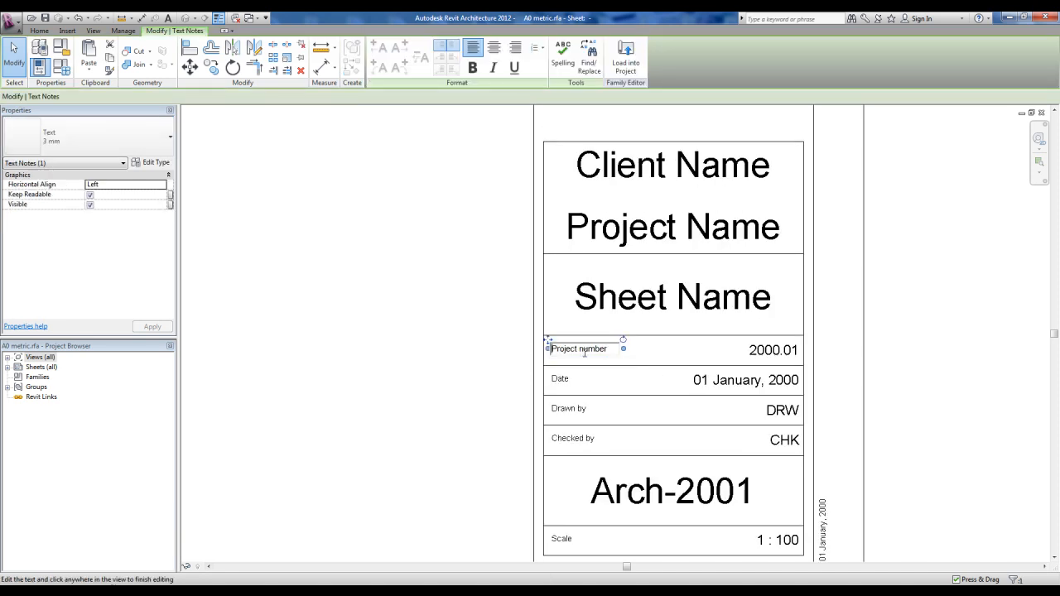
{"action": "left_click_drag", "start_coordinate": [614, 352], "coordinate": [477, 346]}
{"action": "type", "text": "Número do projeto"}
{"action": "left_click", "coordinate": [376, 368]}
{"action": "scroll", "coordinate": [478, 351], "scroll_direction": "down", "scroll_amount": 1}
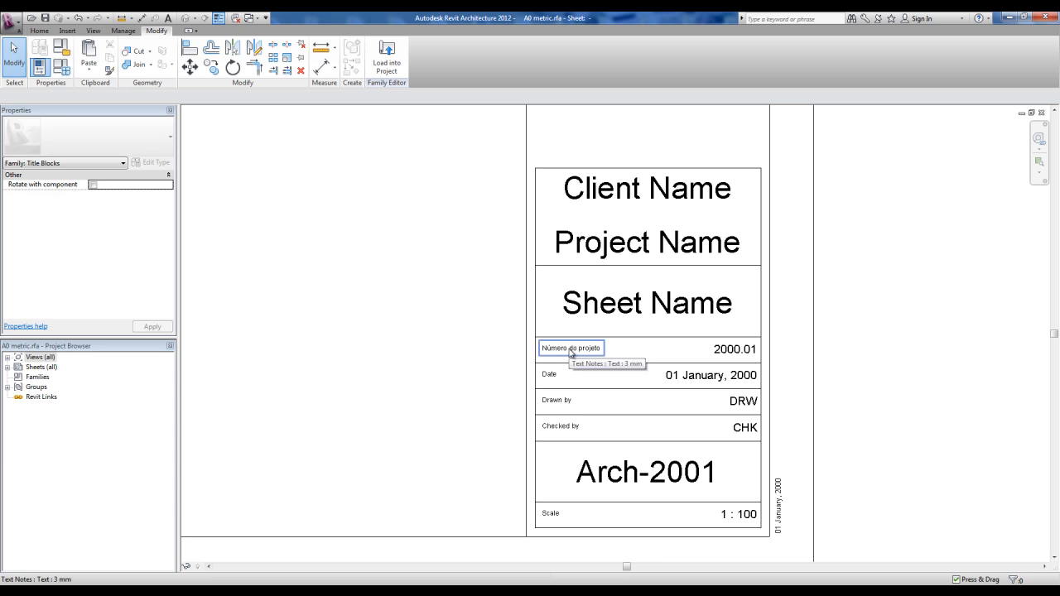
Examine the properties of the project number label and the Date text note in the title block
{"action": "middle_click_drag", "start_coordinate": [586, 386], "coordinate": [575, 369]}
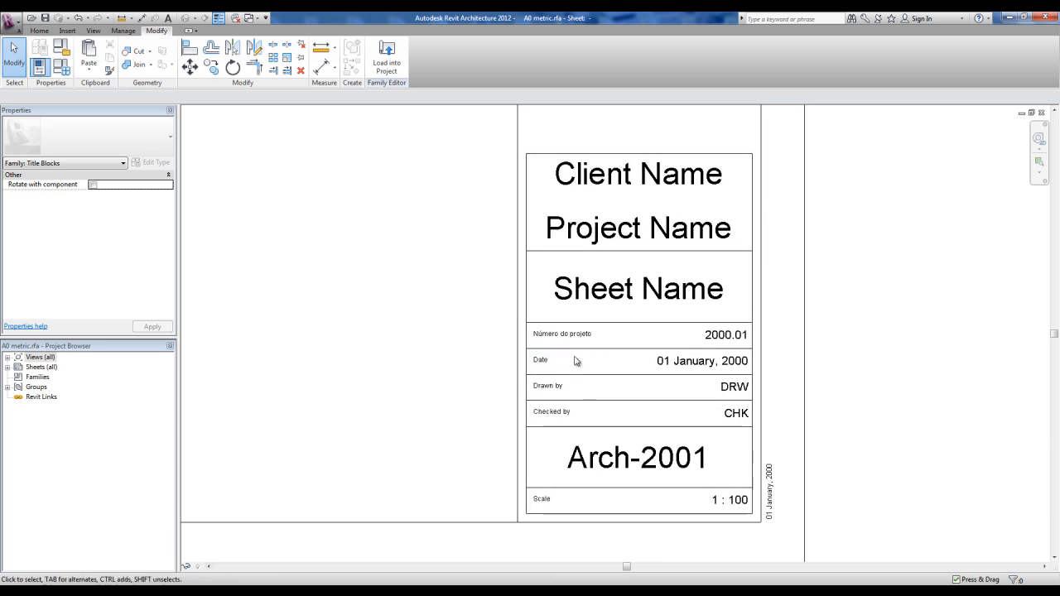
{"action": "left_click", "coordinate": [730, 337]}
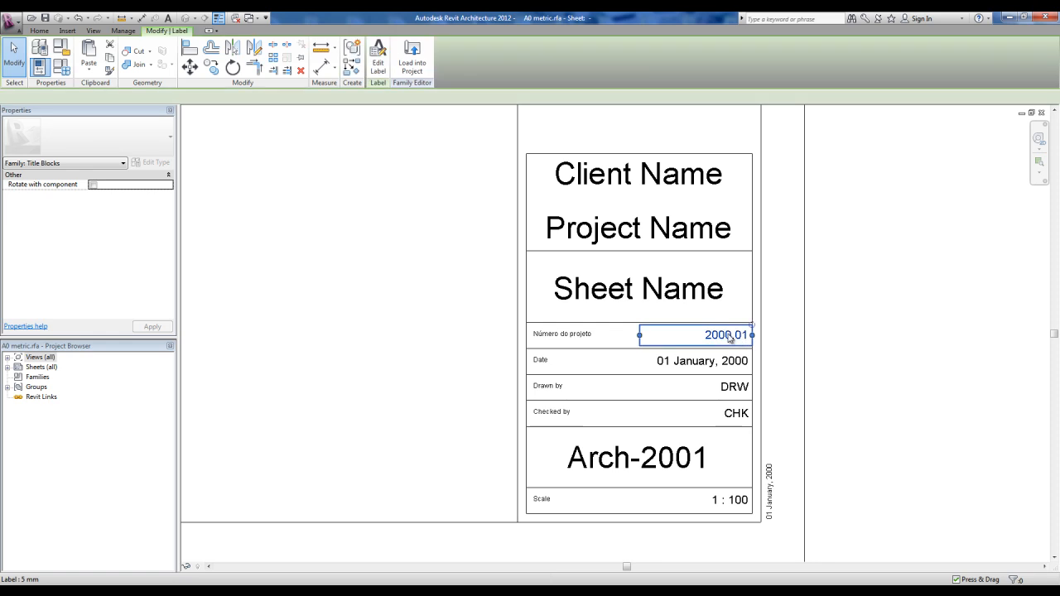
{"action": "key", "text": "ctrl"}
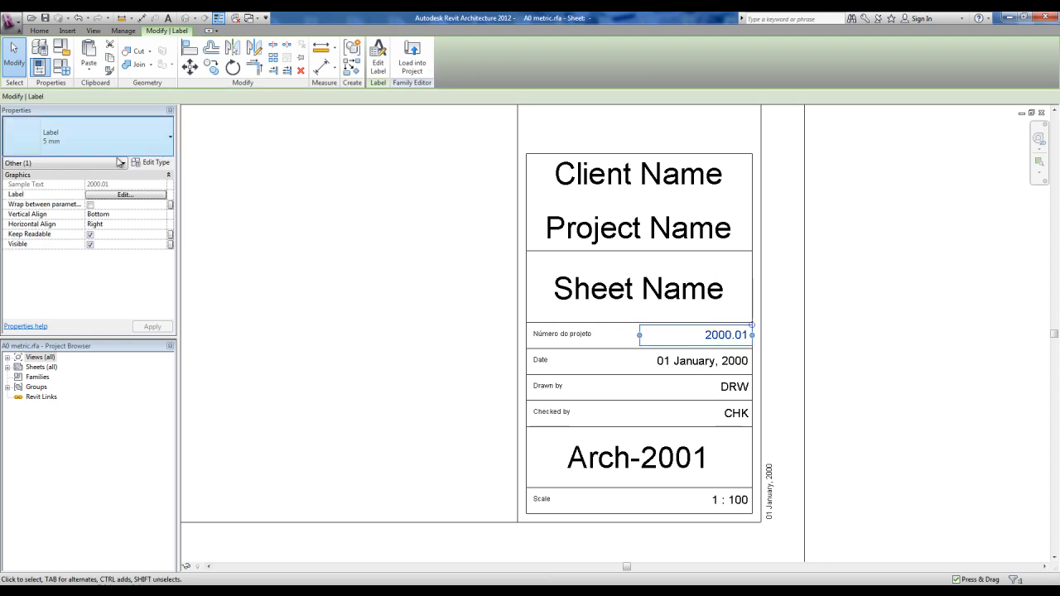
{"action": "key", "text": "ctrl"}
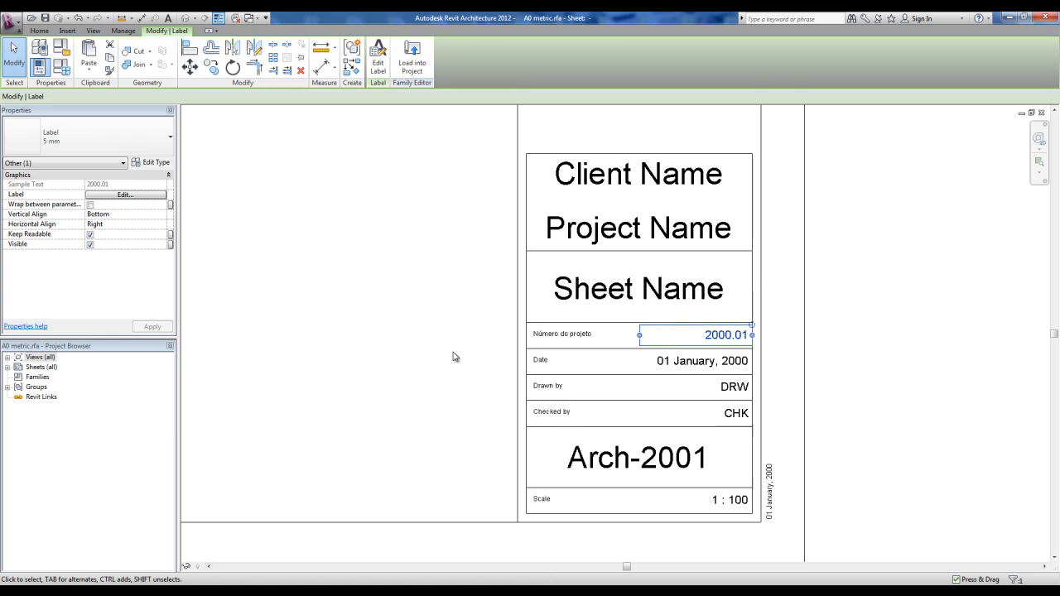
{"action": "left_click", "coordinate": [485, 358]}
{"action": "key", "text": "ctrl"}
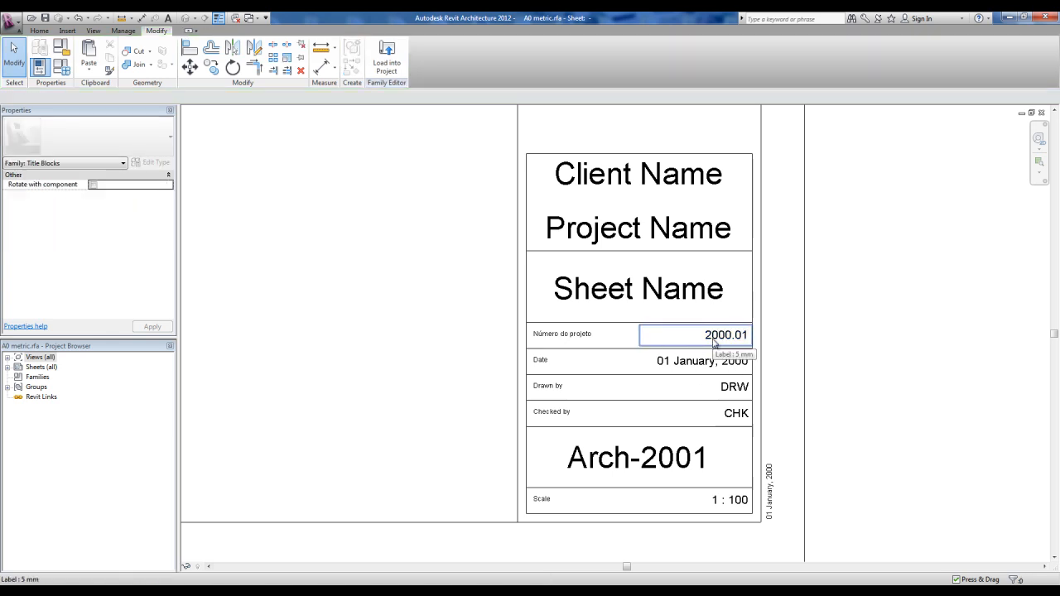
{"action": "scroll", "coordinate": [709, 339], "scroll_direction": "down", "scroll_amount": 2}
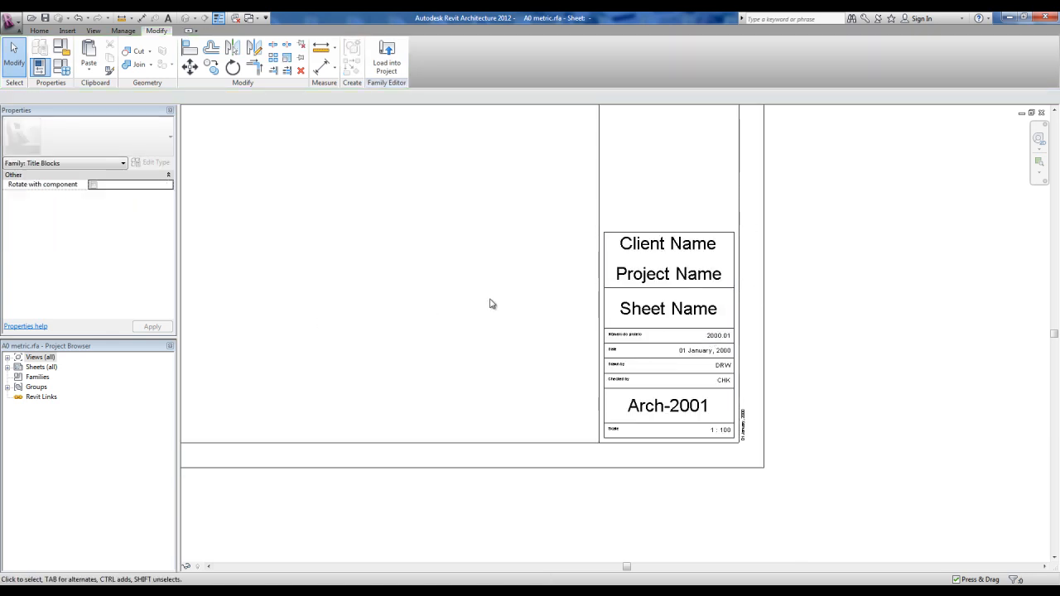
{"action": "middle_click_drag", "start_coordinate": [588, 245], "coordinate": [621, 310]}
{"action": "scroll", "coordinate": [758, 410], "scroll_direction": "up", "scroll_amount": 1}
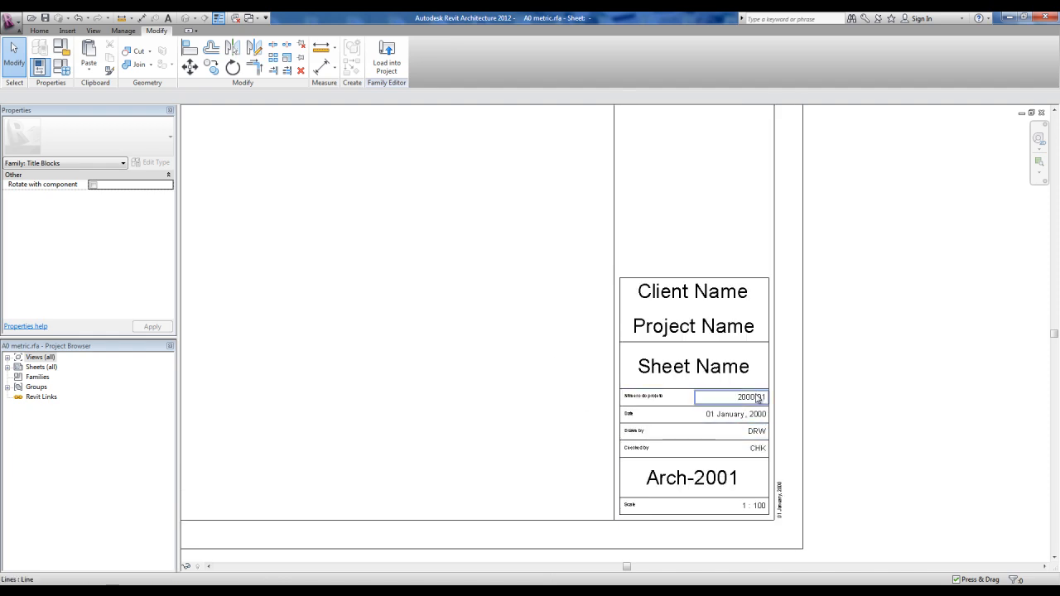
{"action": "middle_click_drag", "start_coordinate": [758, 397], "coordinate": [650, 373]}
{"action": "scroll", "coordinate": [534, 377], "scroll_direction": "up", "scroll_amount": 1}
{"action": "left_click", "coordinate": [515, 376]}
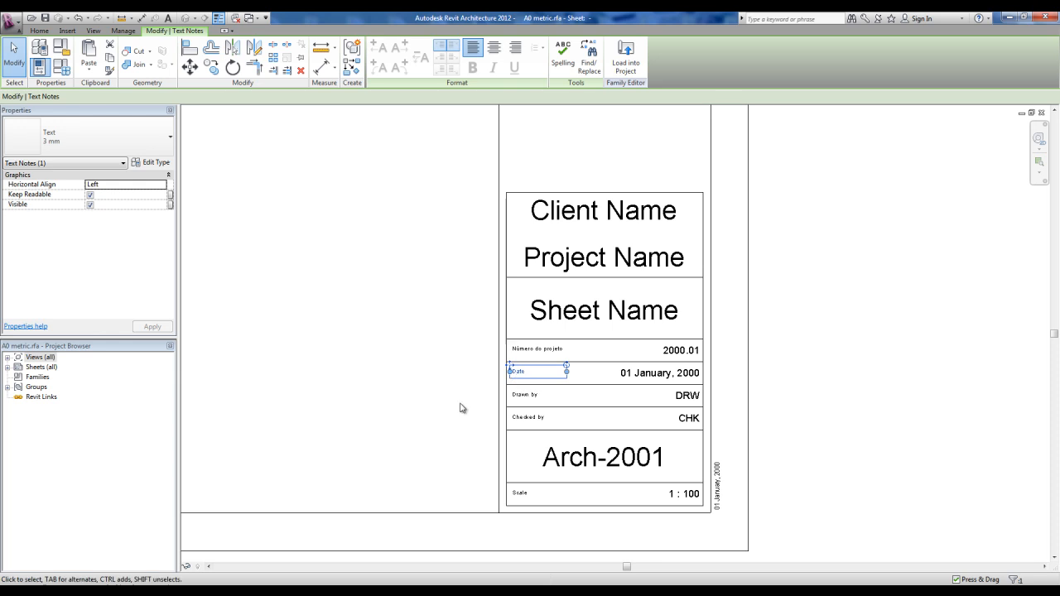
{"action": "key", "text": "Escape"}
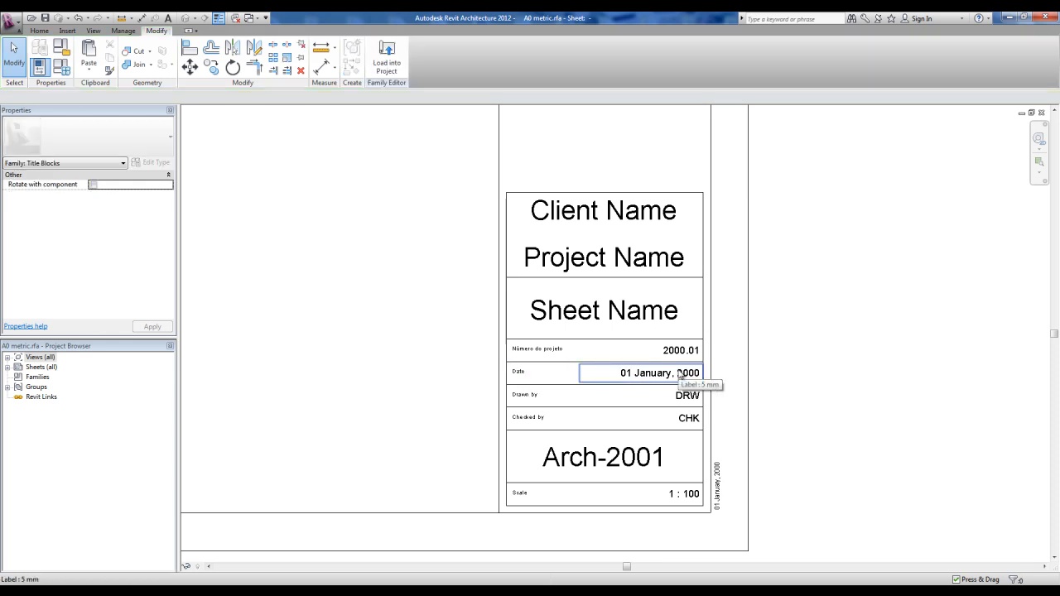
Examine the properties of the label holding the sheet scale
{"action": "middle_click_drag", "start_coordinate": [678, 416], "coordinate": [675, 360]}
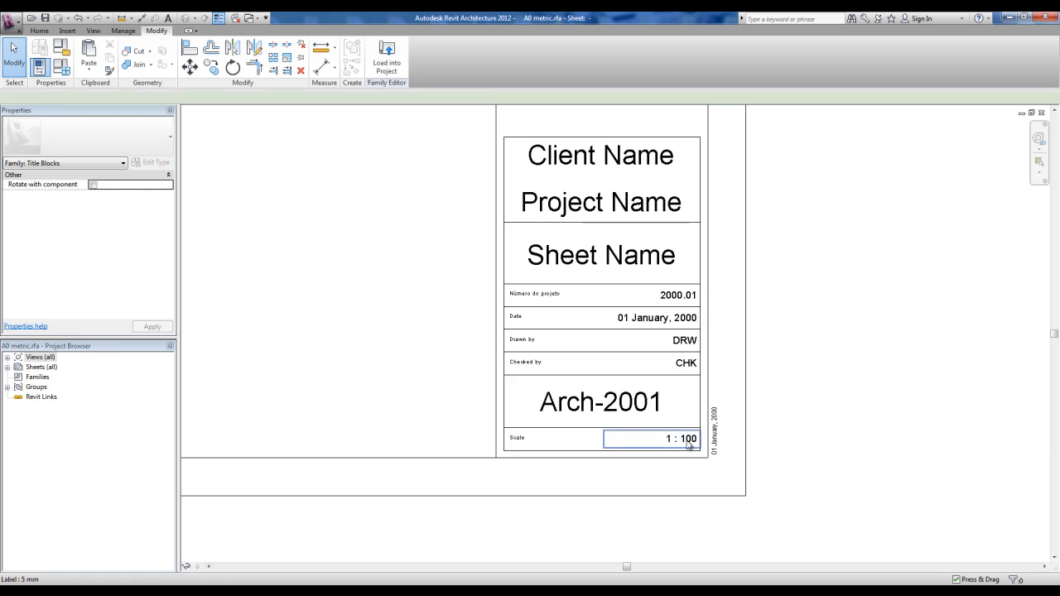
{"action": "left_click", "coordinate": [687, 445]}
{"action": "middle_click_drag", "start_coordinate": [404, 344], "coordinate": [428, 359]}
{"action": "key", "text": "ctrl"}
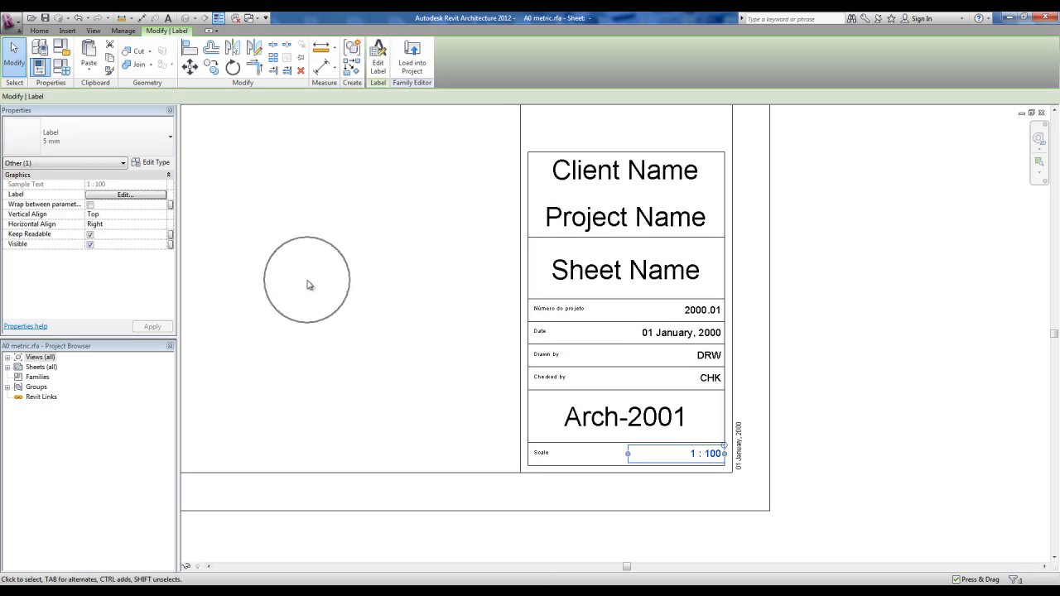
{"action": "key", "text": "ctrl"}
{"action": "key", "text": "ctrl"}
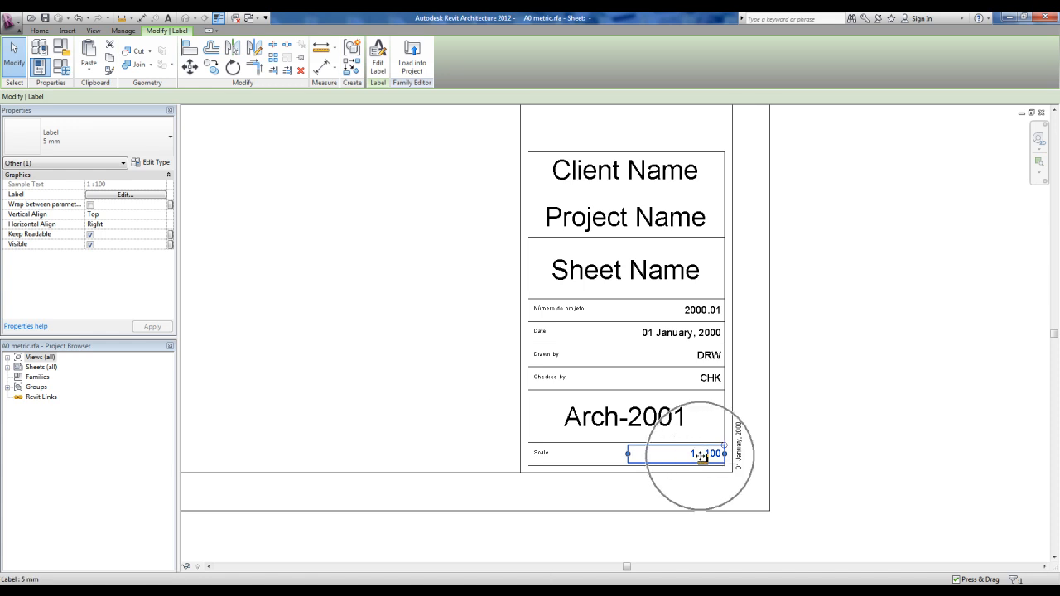
Examine the vertical date label outside the border and its available label parameters, leaving the label unchanged
{"action": "left_click", "coordinate": [740, 459]}
{"action": "key", "text": "ctrl"}
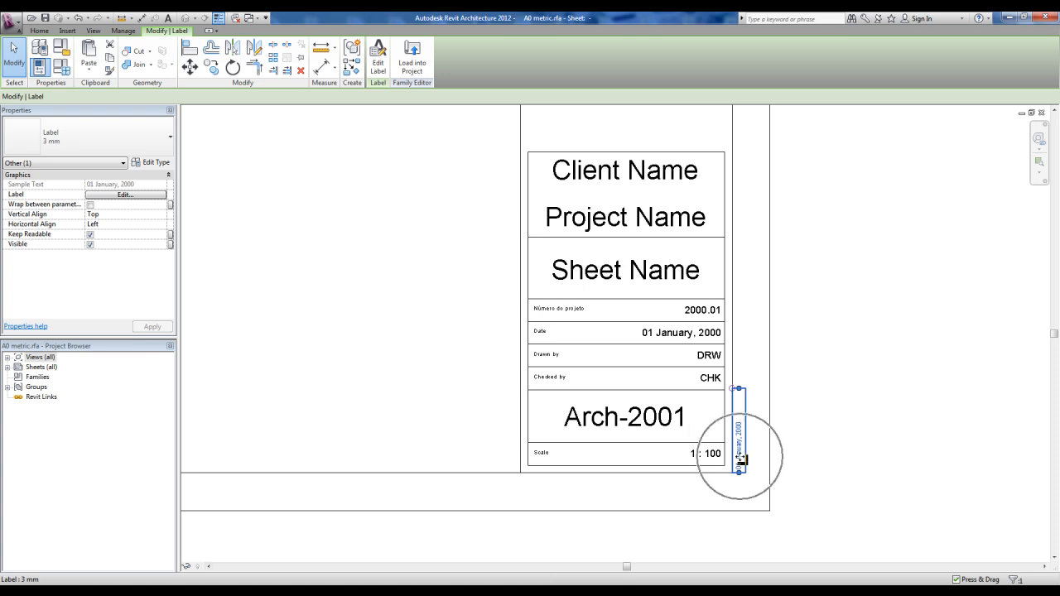
{"action": "key", "text": "ctrl"}
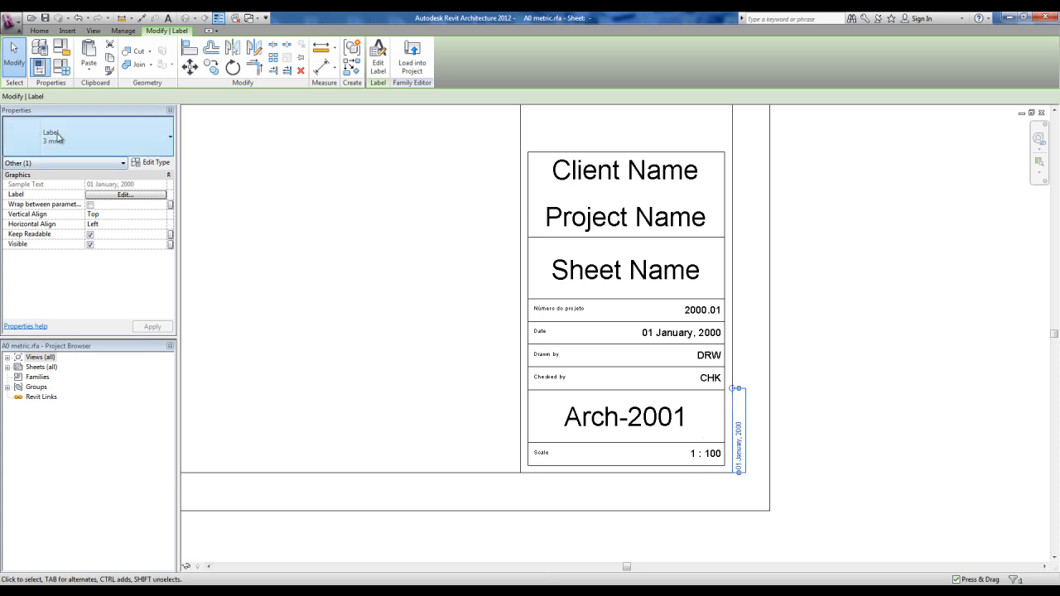
{"action": "key", "text": "ctrl"}
{"action": "key", "text": "ctrl"}
{"action": "key", "text": "ctrl"}
{"action": "left_click", "coordinate": [378, 60]}
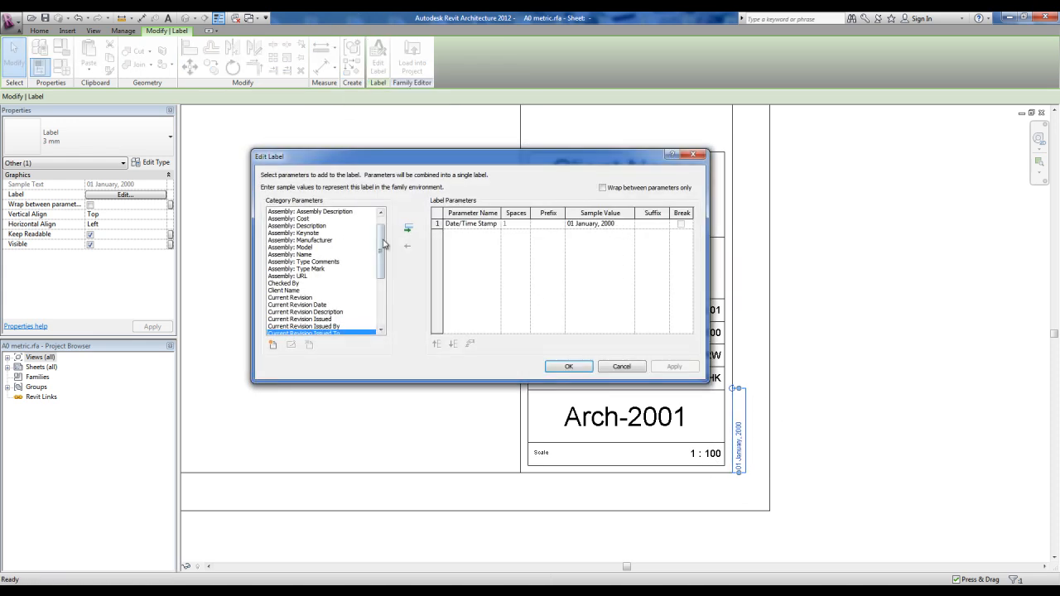
{"action": "scroll", "coordinate": [377, 237], "scroll_direction": "up", "scroll_amount": 1}
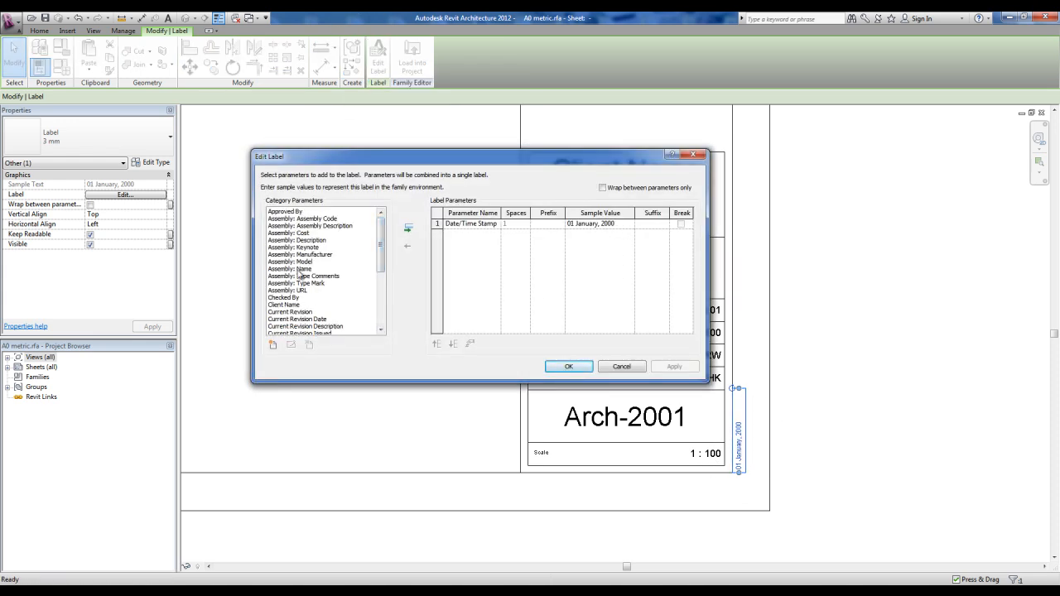
{"action": "left_click_drag", "start_coordinate": [380, 241], "coordinate": [382, 306]}
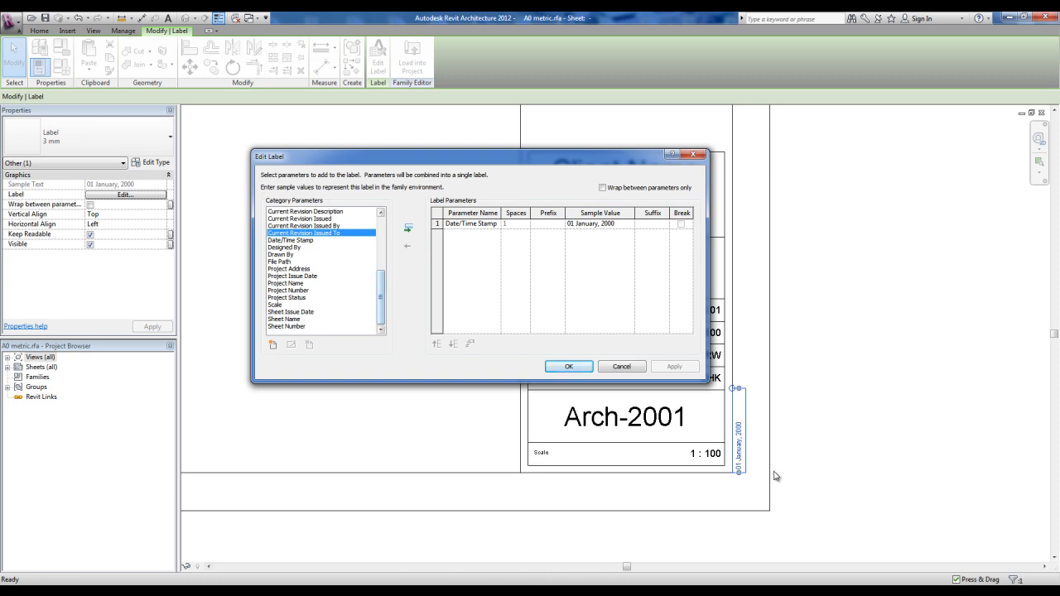
{"action": "left_click", "coordinate": [476, 227]}
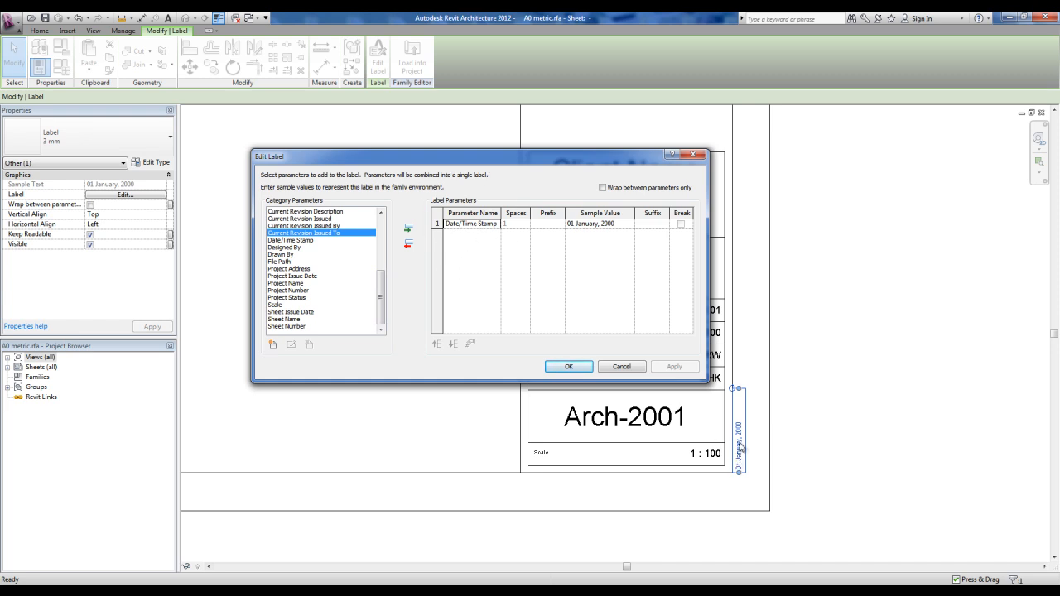
{"action": "left_click", "coordinate": [621, 366]}
{"action": "left_click", "coordinate": [845, 428]}
Copy the vertical date label to a spot just beside it, between the inner border and the sheet edge
{"action": "middle_click_drag", "start_coordinate": [844, 428], "coordinate": [756, 428]}
{"action": "scroll", "coordinate": [677, 449], "scroll_direction": "up", "scroll_amount": 1}
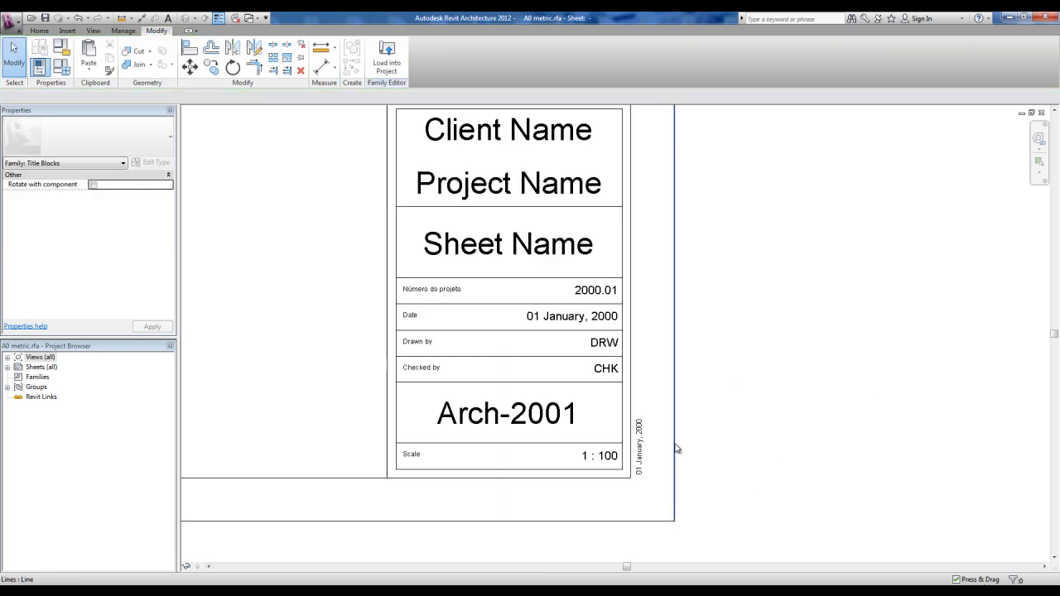
{"action": "left_click", "coordinate": [639, 466]}
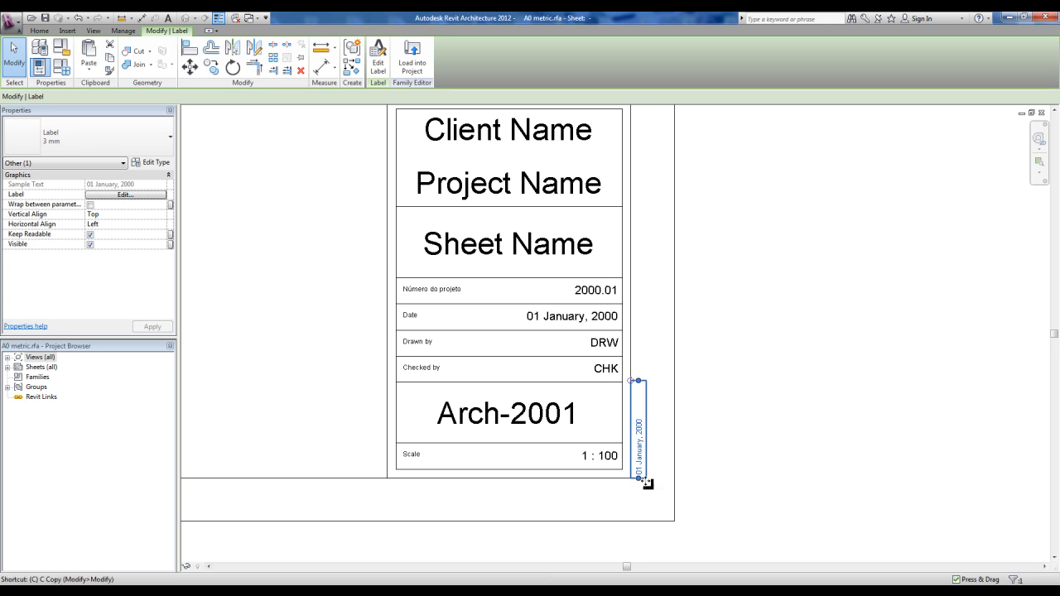
{"action": "key", "text": "c"}
{"action": "key", "text": "o"}
{"action": "left_click", "coordinate": [620, 497]}
{"action": "left_click", "coordinate": [636, 498]}
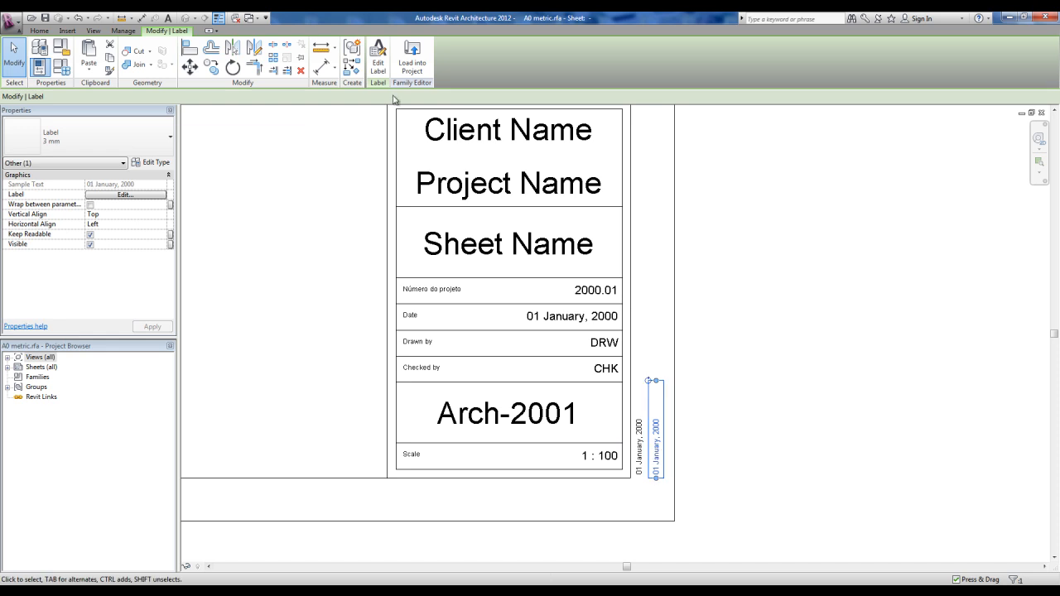
Replace the copied label's Date/Time Stamp parameter with File Path
{"action": "left_click", "coordinate": [377, 57]}
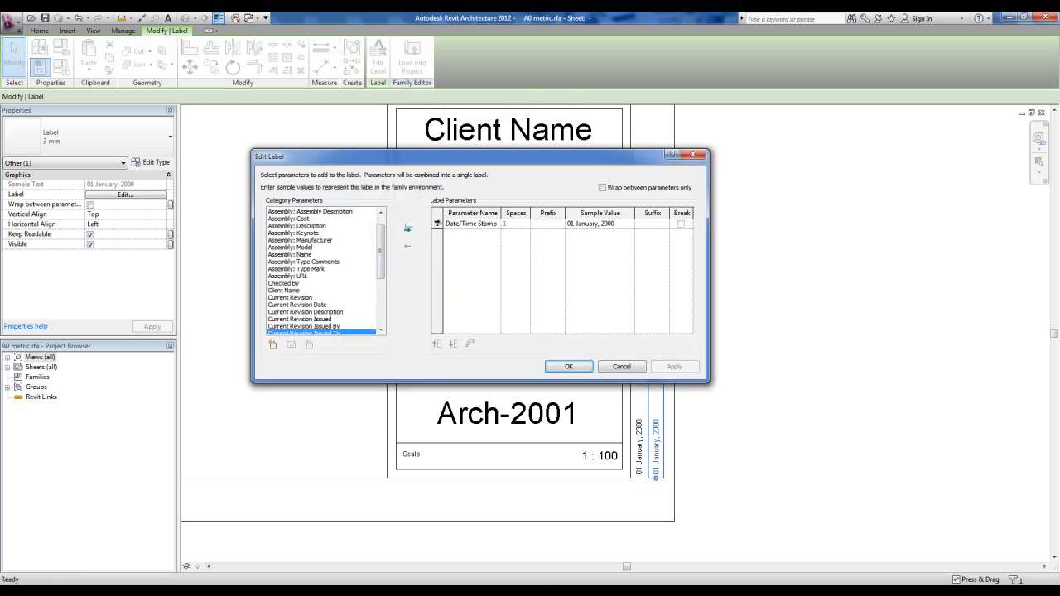
{"action": "left_click", "coordinate": [436, 224]}
{"action": "left_click", "coordinate": [410, 245]}
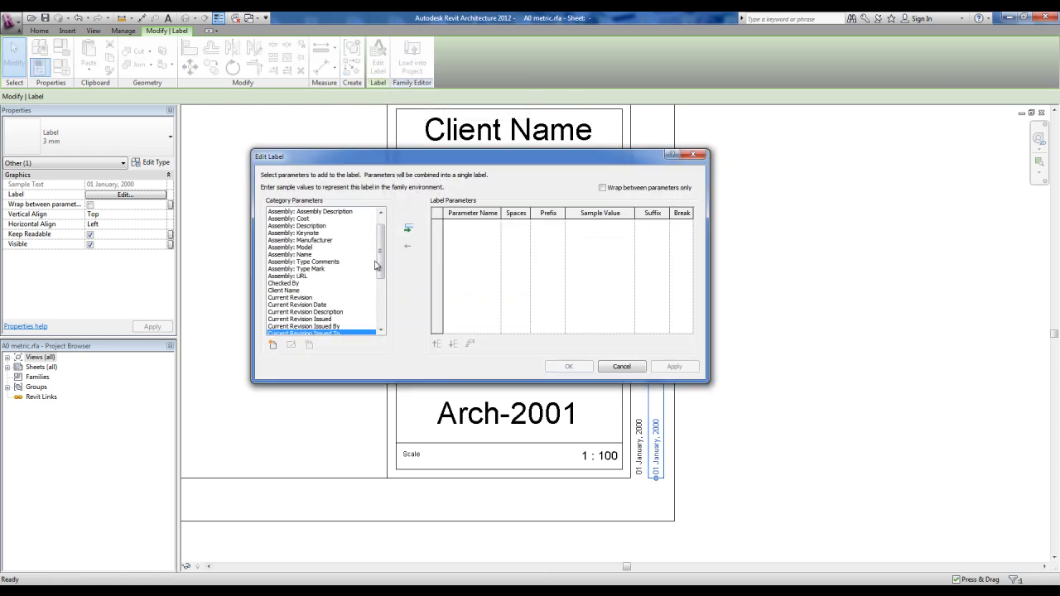
{"action": "left_click_drag", "start_coordinate": [377, 263], "coordinate": [380, 293]}
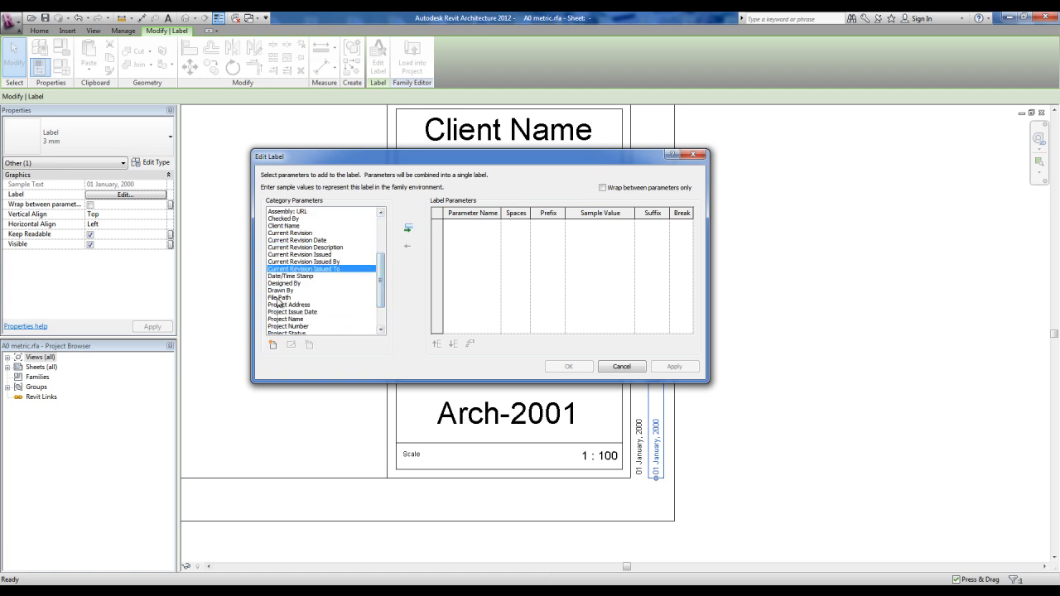
{"action": "left_click", "coordinate": [279, 298]}
{"action": "left_click", "coordinate": [408, 231]}
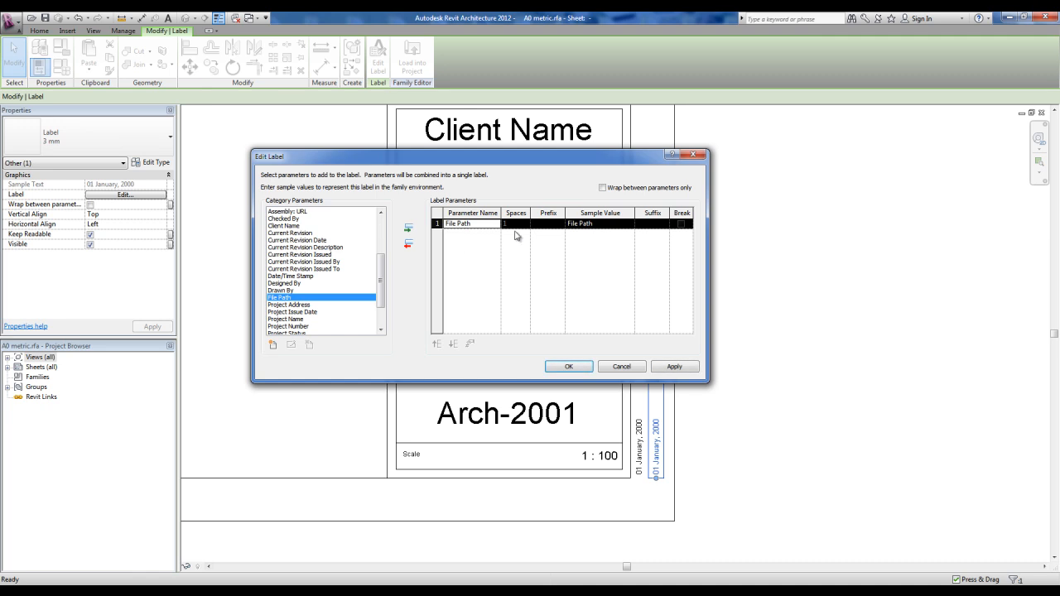
{"action": "left_click", "coordinate": [570, 367]}
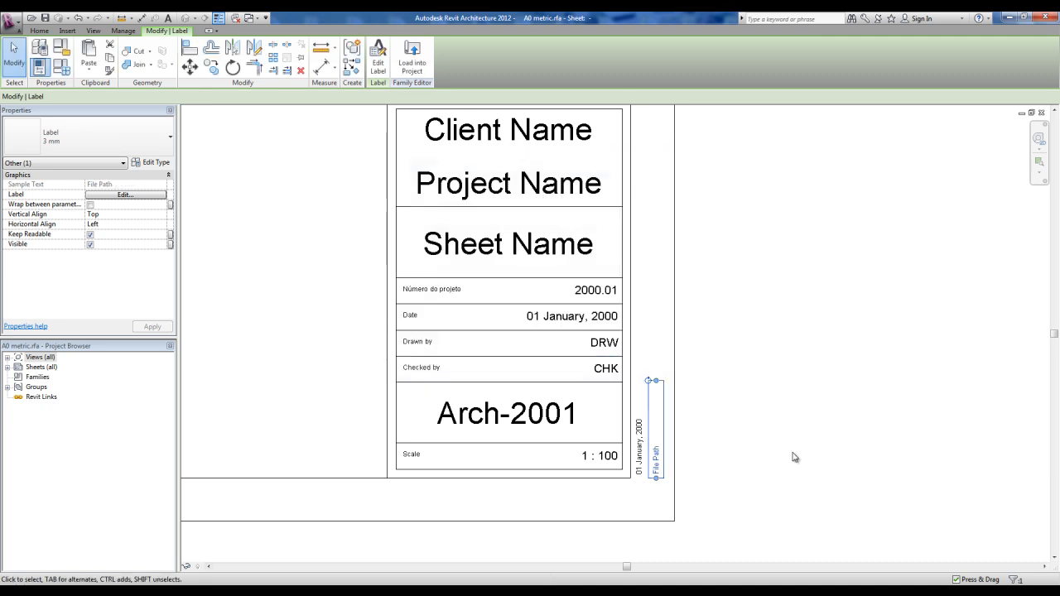
Stretch the text boxes of the vertical File Path and date labels upward, extending File Path to about the Sheet Name row
{"action": "left_click_drag", "start_coordinate": [656, 381], "coordinate": [654, 212]}
{"action": "left_click", "coordinate": [641, 466]}
{"action": "left_click", "coordinate": [648, 377]}
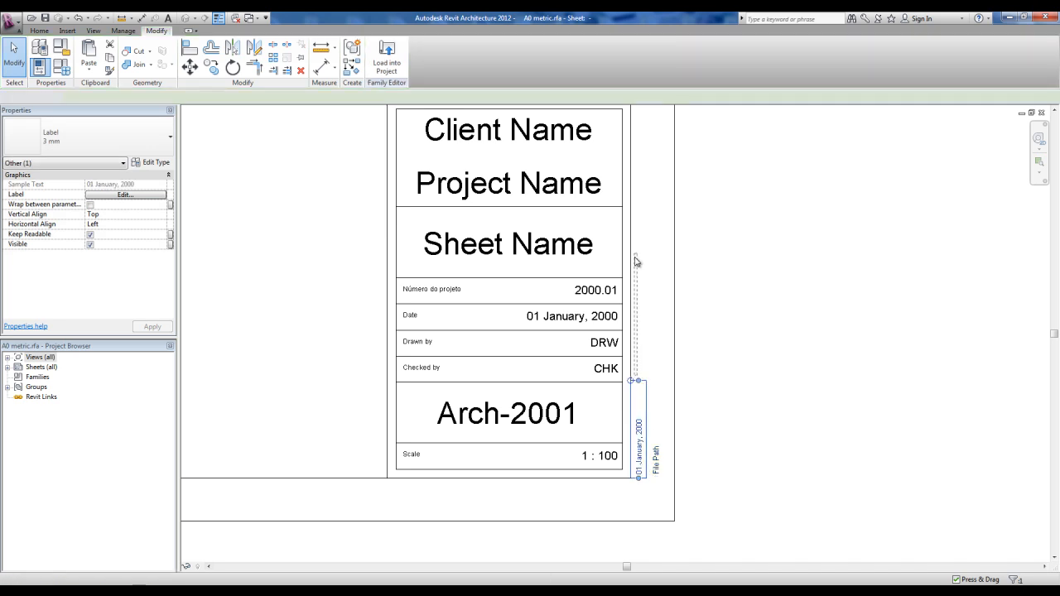
{"action": "left_click", "coordinate": [640, 430]}
{"action": "left_click_drag", "start_coordinate": [637, 381], "coordinate": [635, 300]}
{"action": "left_click", "coordinate": [764, 492]}
{"action": "left_click", "coordinate": [660, 472]}
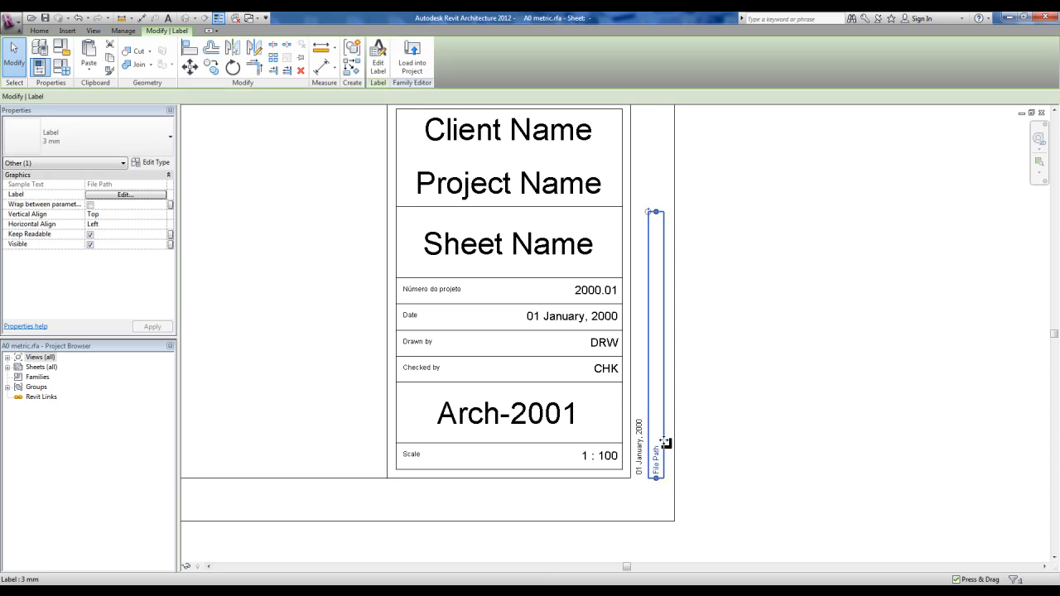
{"action": "left_click_drag", "start_coordinate": [650, 364], "coordinate": [648, 218]}
{"action": "key", "text": "Escape"}
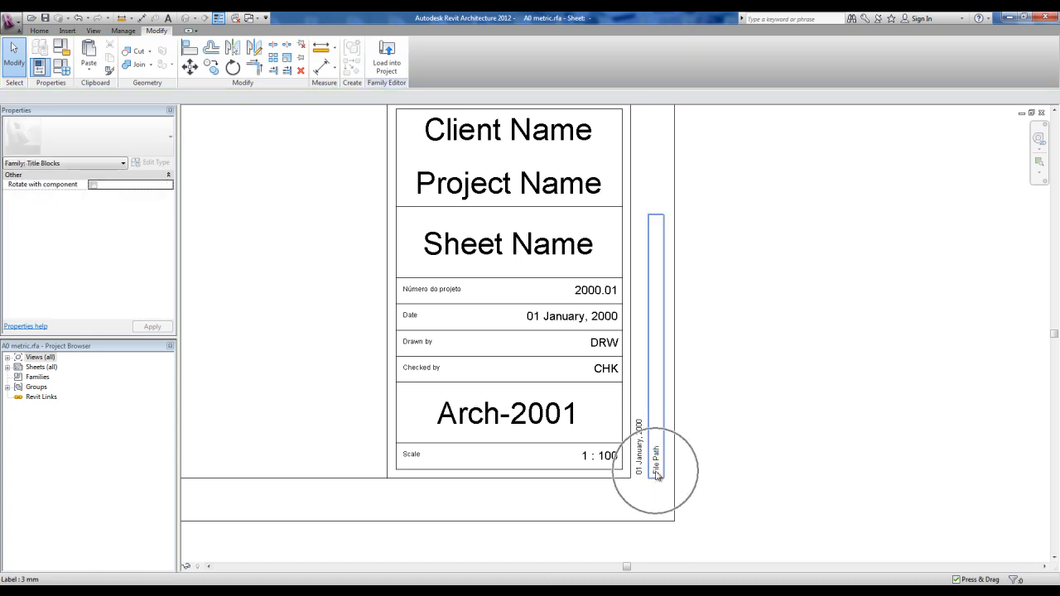
Replace the Scale text note with "Escala"
{"action": "scroll", "coordinate": [398, 473], "scroll_direction": "up", "scroll_amount": 2}
{"action": "left_click", "coordinate": [407, 450]}
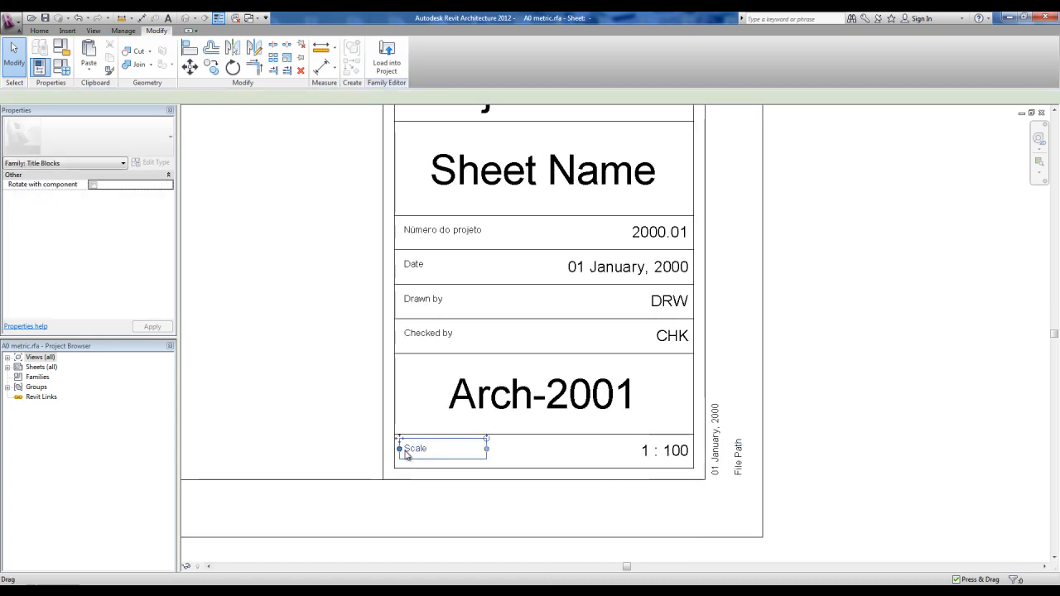
{"action": "left_click", "coordinate": [407, 450]}
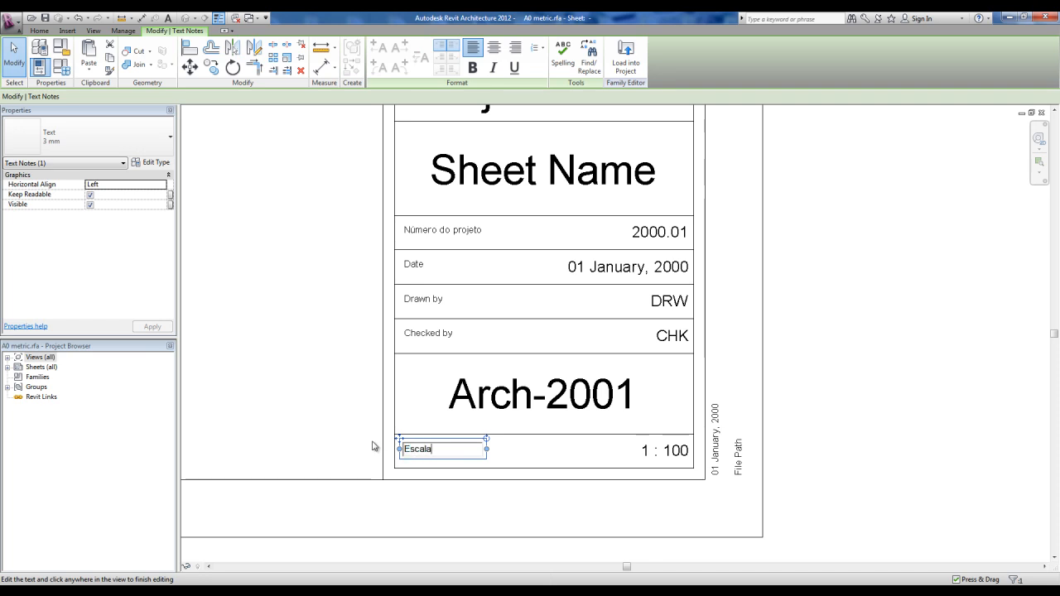
{"action": "left_click", "coordinate": [745, 421]}
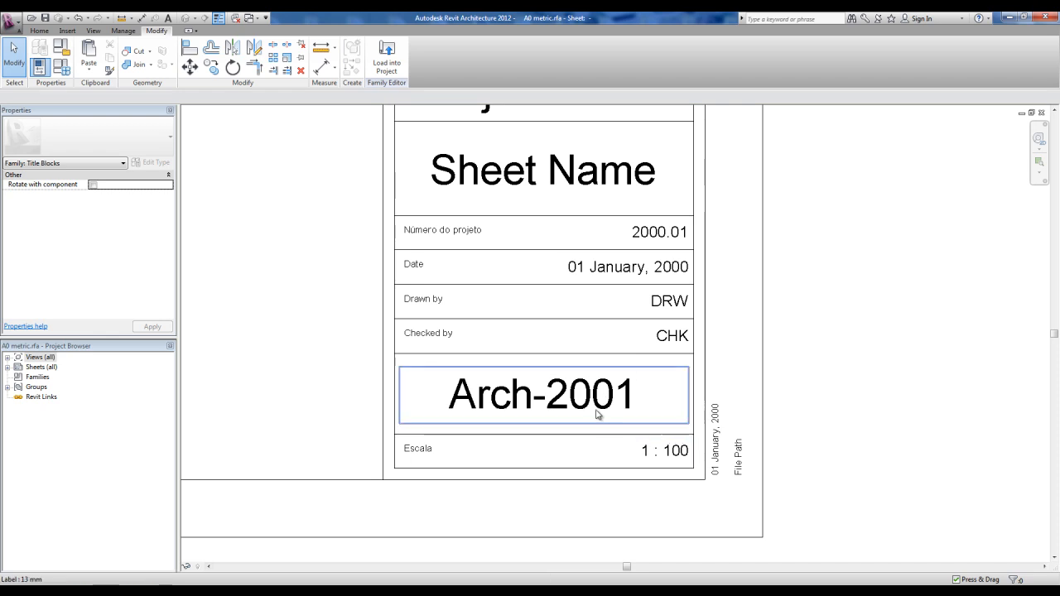
Measure the height of the sheet's outer frame along its left edge
{"action": "scroll", "coordinate": [603, 406], "scroll_direction": "down", "scroll_amount": 2}
{"action": "scroll", "coordinate": [598, 410], "scroll_direction": "down", "scroll_amount": 3}
{"action": "scroll", "coordinate": [731, 525], "scroll_direction": "down", "scroll_amount": 2}
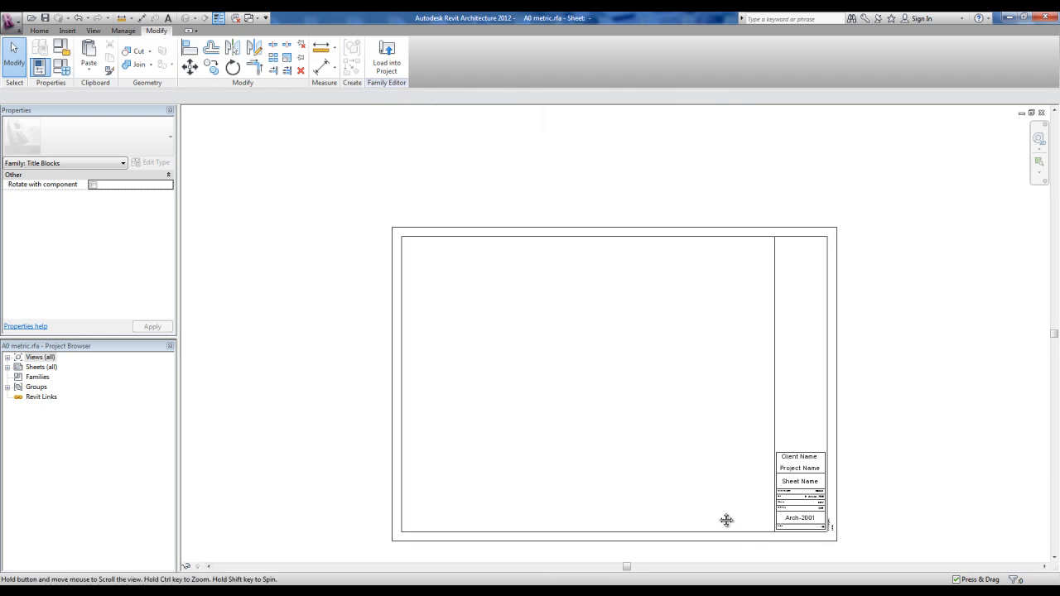
{"action": "left_click", "coordinate": [391, 229]}
{"action": "left_click", "coordinate": [511, 165]}
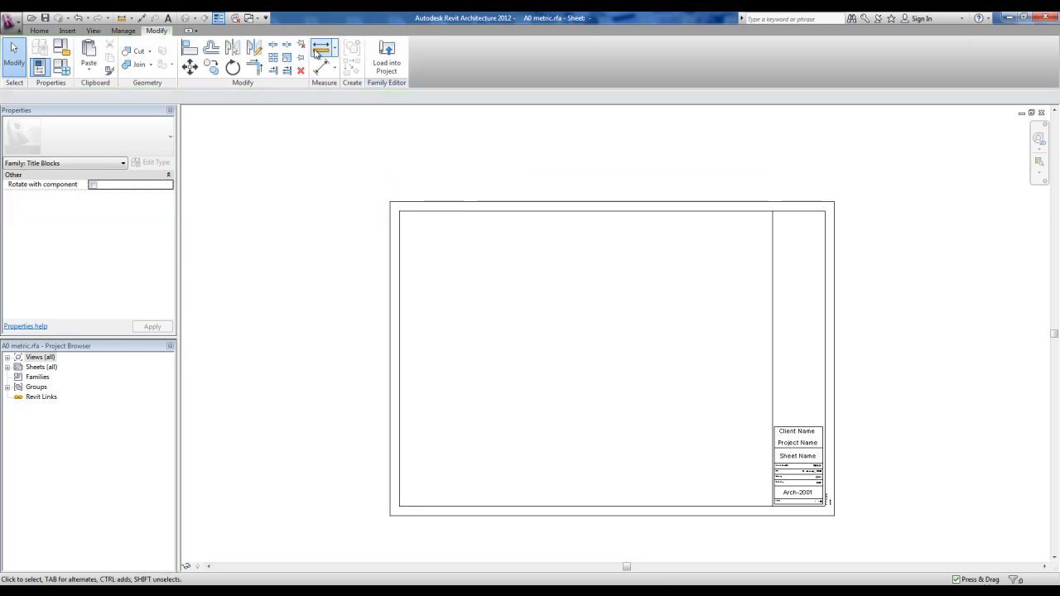
{"action": "left_click", "coordinate": [322, 47]}
{"action": "left_click", "coordinate": [390, 202]}
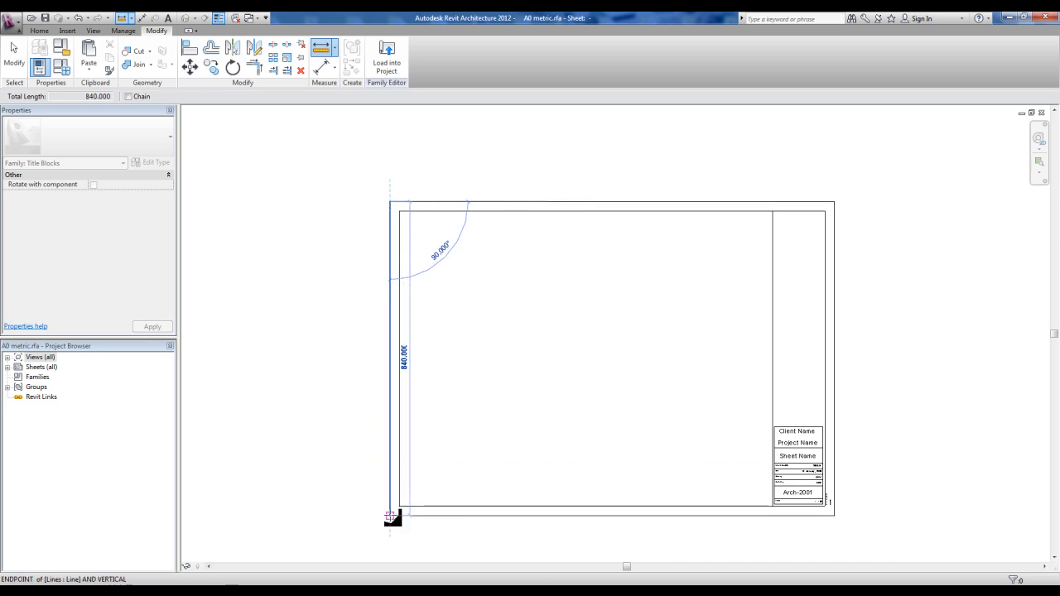
{"action": "key", "text": "Escape"}
{"action": "key", "text": "Escape"}
Set the upper inner border line's distance from the sheet's outer edge to 10 mm
{"action": "middle_click_drag", "start_coordinate": [518, 324], "coordinate": [458, 294]}
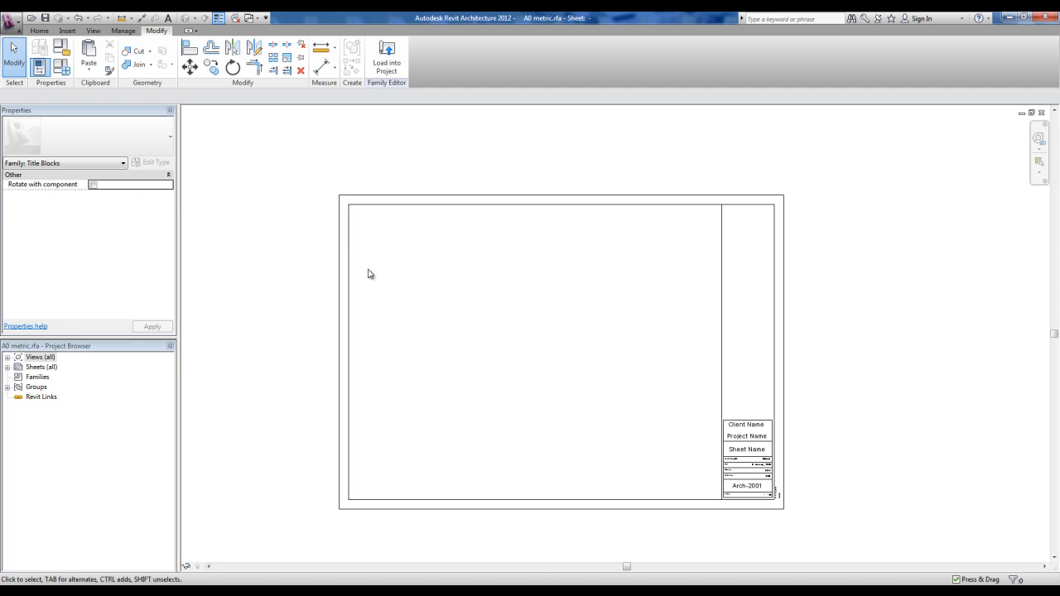
{"action": "middle_click_drag", "start_coordinate": [609, 324], "coordinate": [602, 320]}
{"action": "scroll", "coordinate": [770, 484], "scroll_direction": "up", "scroll_amount": 2}
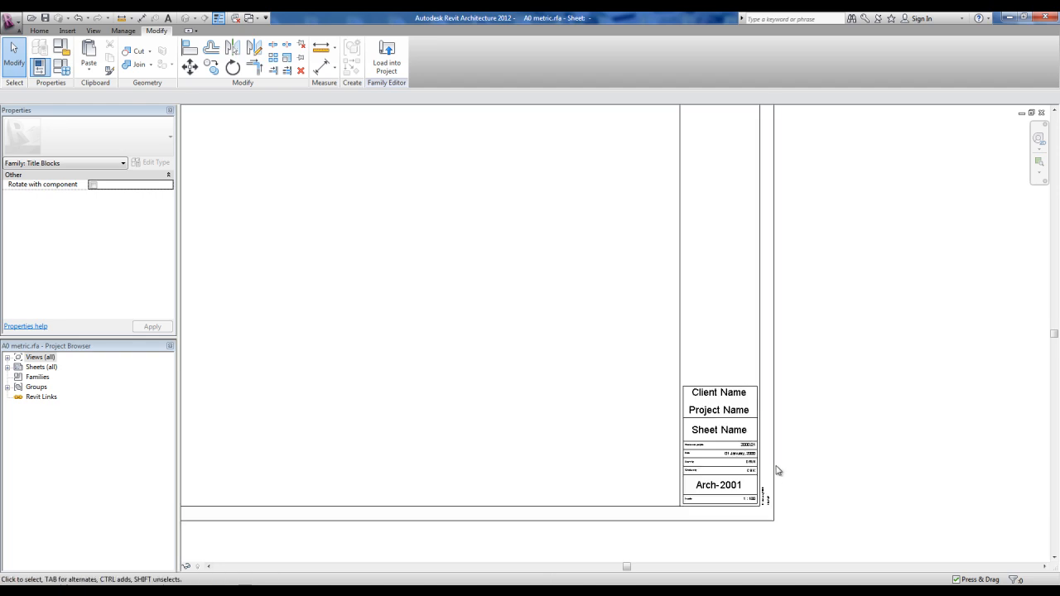
{"action": "scroll", "coordinate": [771, 468], "scroll_direction": "down", "scroll_amount": 1}
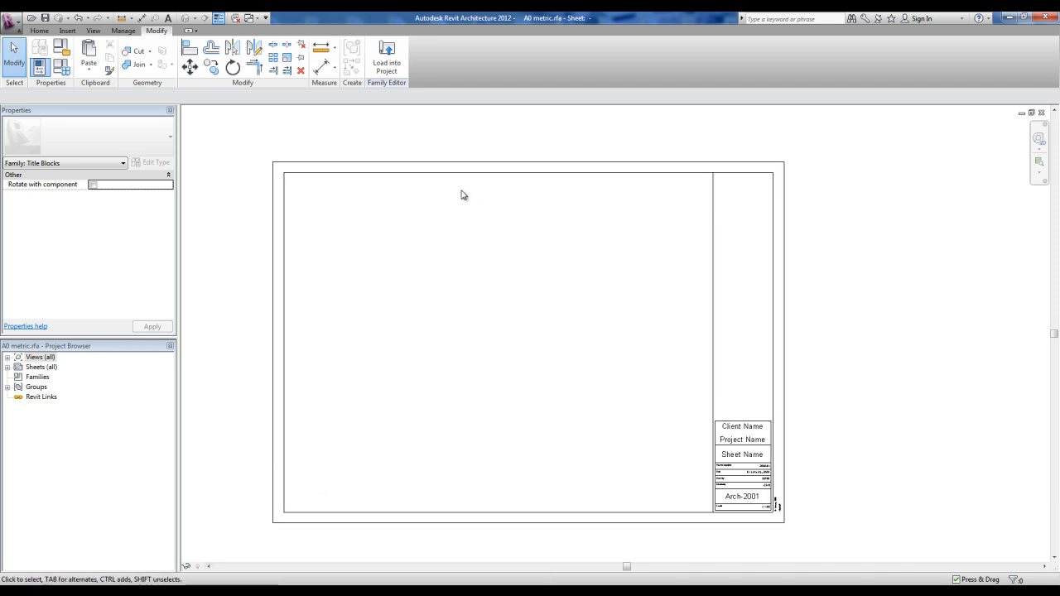
{"action": "left_click", "coordinate": [292, 177]}
{"action": "left_click", "coordinate": [261, 166]}
{"action": "type", "text": "10"}
{"action": "key", "text": "Return"}
{"action": "left_click", "coordinate": [224, 258]}
{"action": "middle_click_drag", "start_coordinate": [268, 436], "coordinate": [263, 401]}
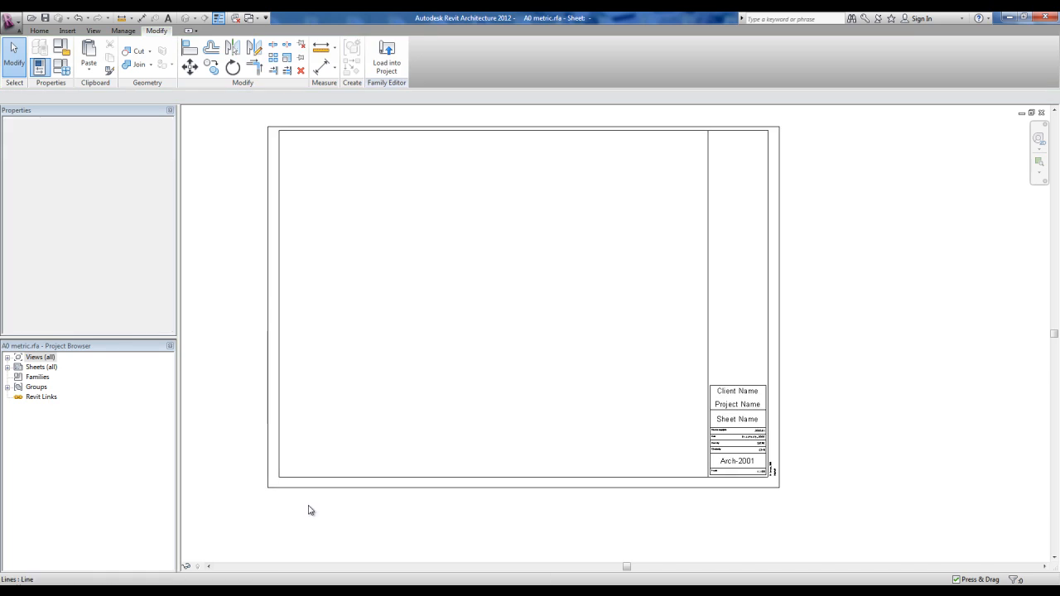
{"action": "left_click_drag", "start_coordinate": [224, 328], "coordinate": [816, 493]}
{"action": "left_click", "coordinate": [190, 66]}
{"action": "left_click", "coordinate": [508, 259]}
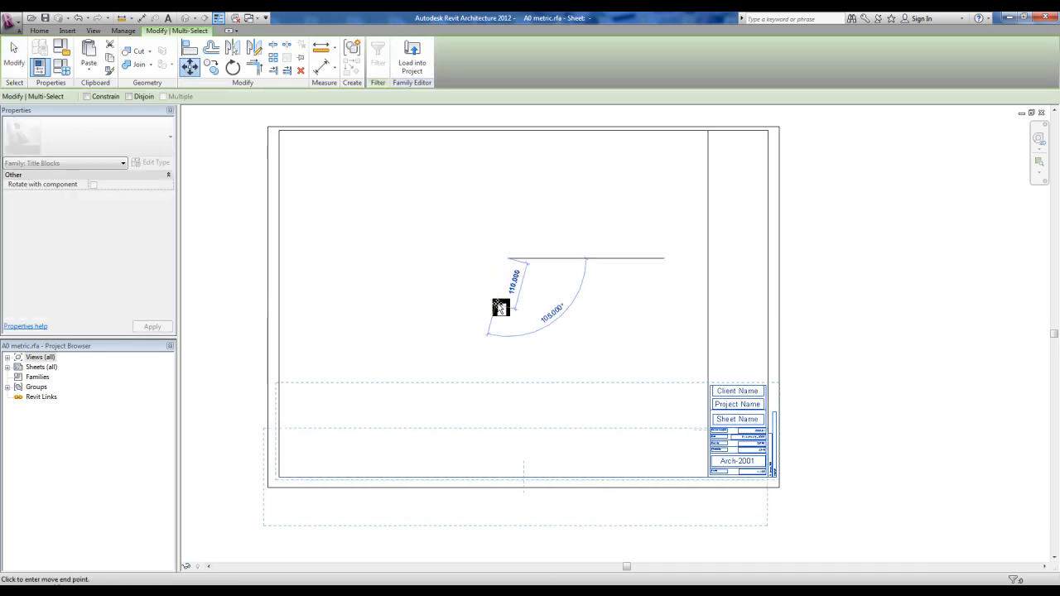
{"action": "key", "text": "Return"}
{"action": "key", "text": "Return"}
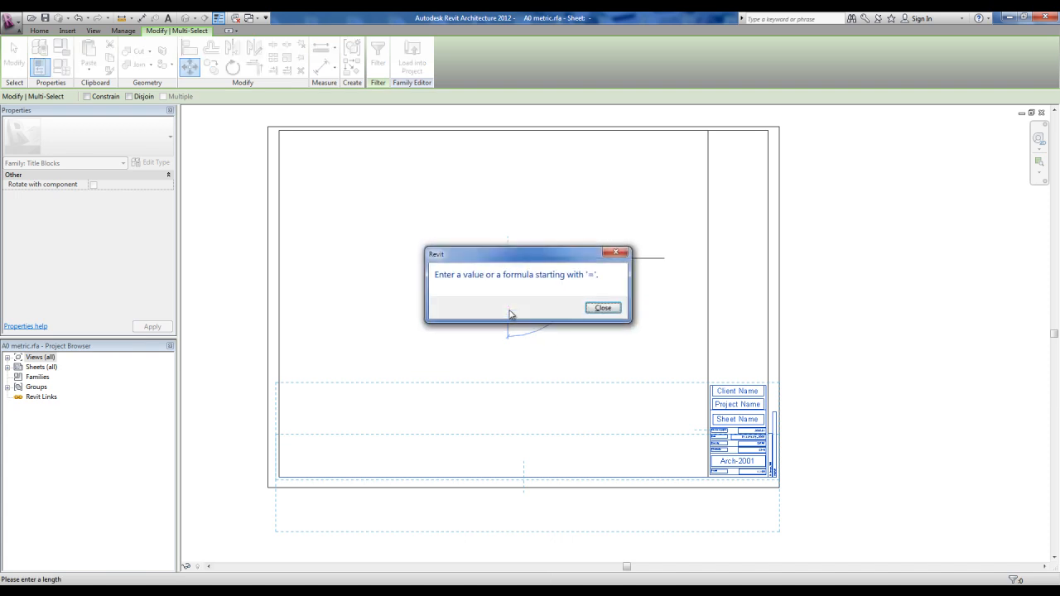
{"action": "left_click", "coordinate": [601, 310]}
Try to move the title block table, its labels and the lower inner border line down by 2 mm
{"action": "left_click_drag", "start_coordinate": [231, 273], "coordinate": [835, 488]}
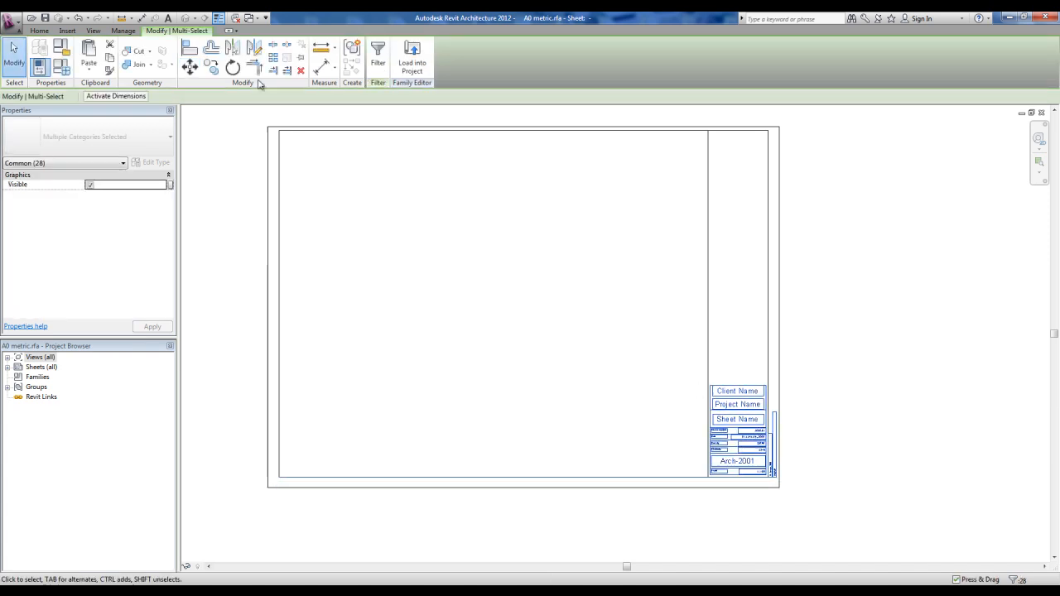
{"action": "left_click", "coordinate": [191, 71]}
{"action": "left_click", "coordinate": [497, 203]}
{"action": "type", "text": "2"}
{"action": "key", "text": "Return"}
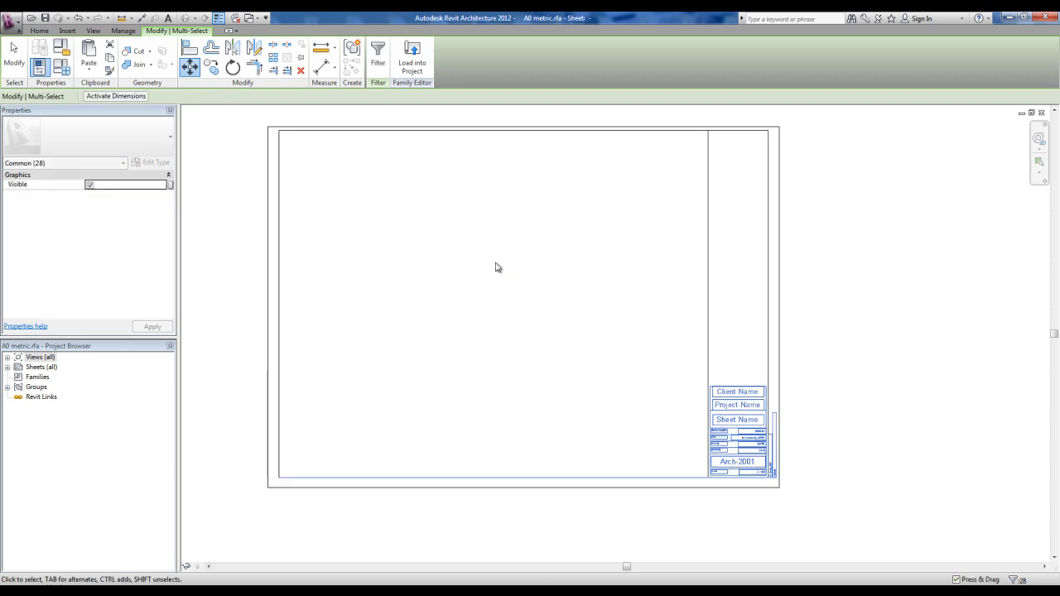
{"action": "key", "text": "Escape"}
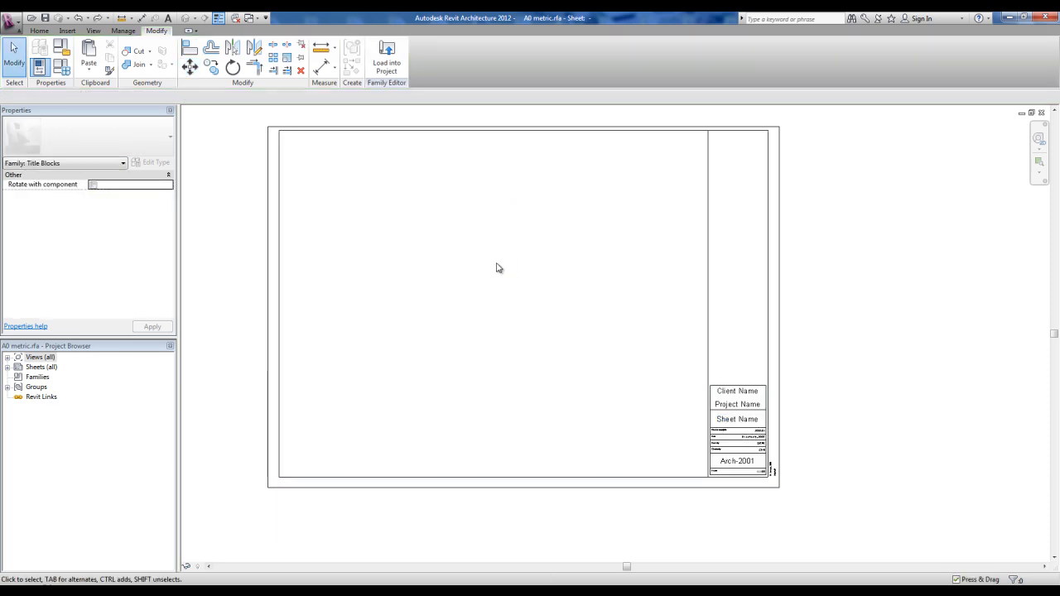
{"action": "left_click_drag", "start_coordinate": [218, 279], "coordinate": [835, 485]}
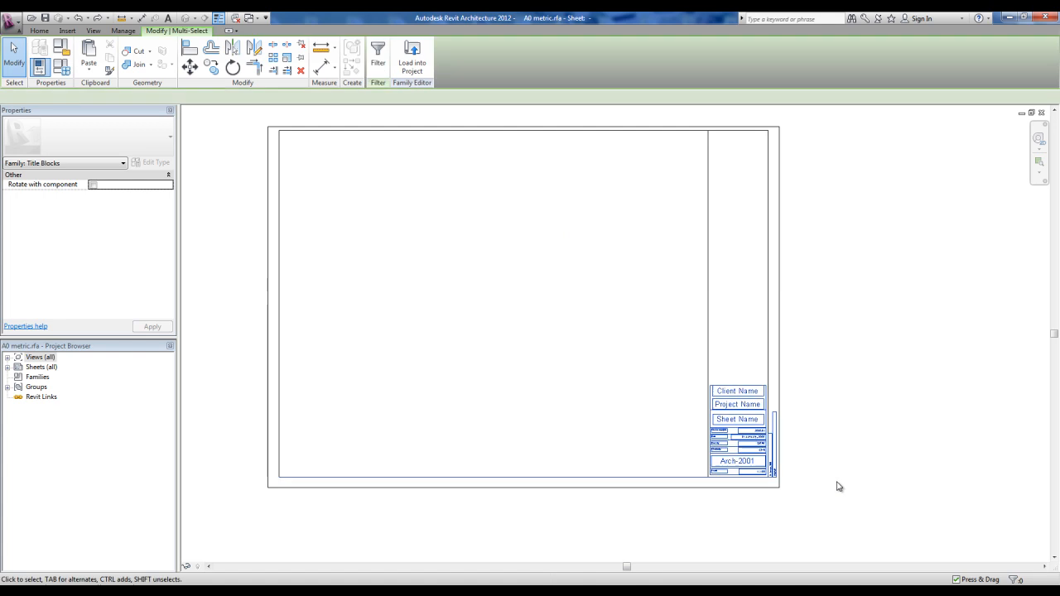
{"action": "middle_click_drag", "start_coordinate": [599, 367], "coordinate": [605, 381]}
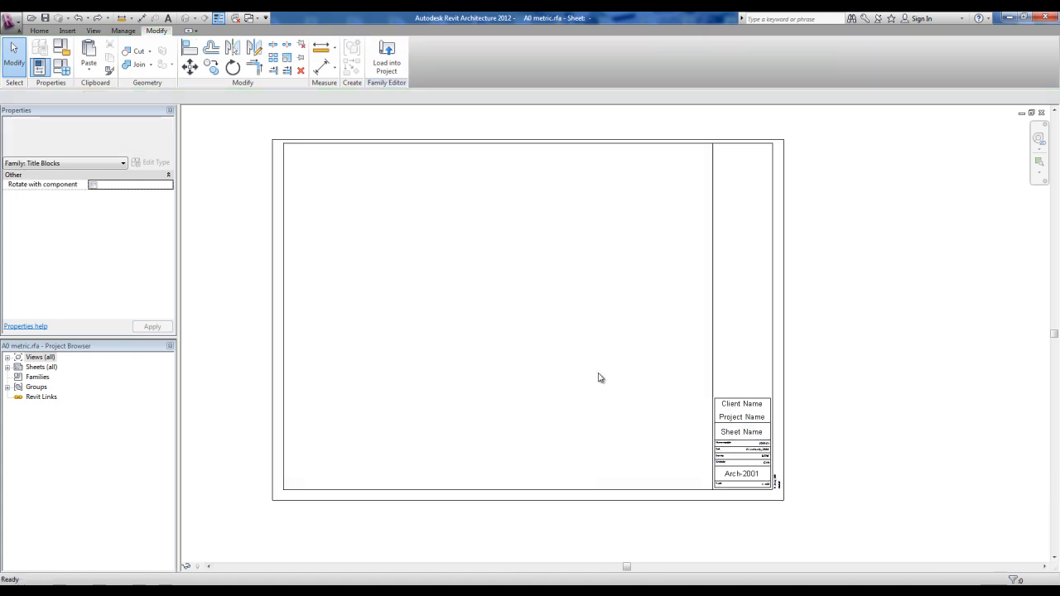
Set the project's length units to centimeters
{"action": "key", "text": "u"}
{"action": "key", "text": "n"}
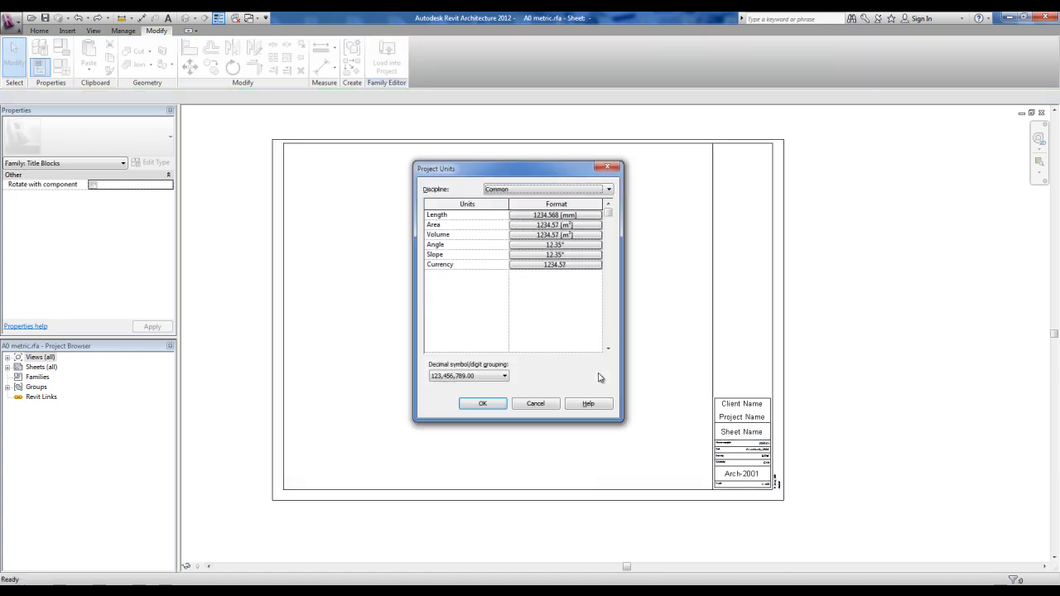
{"action": "left_click", "coordinate": [570, 215]}
{"action": "left_click", "coordinate": [568, 235]}
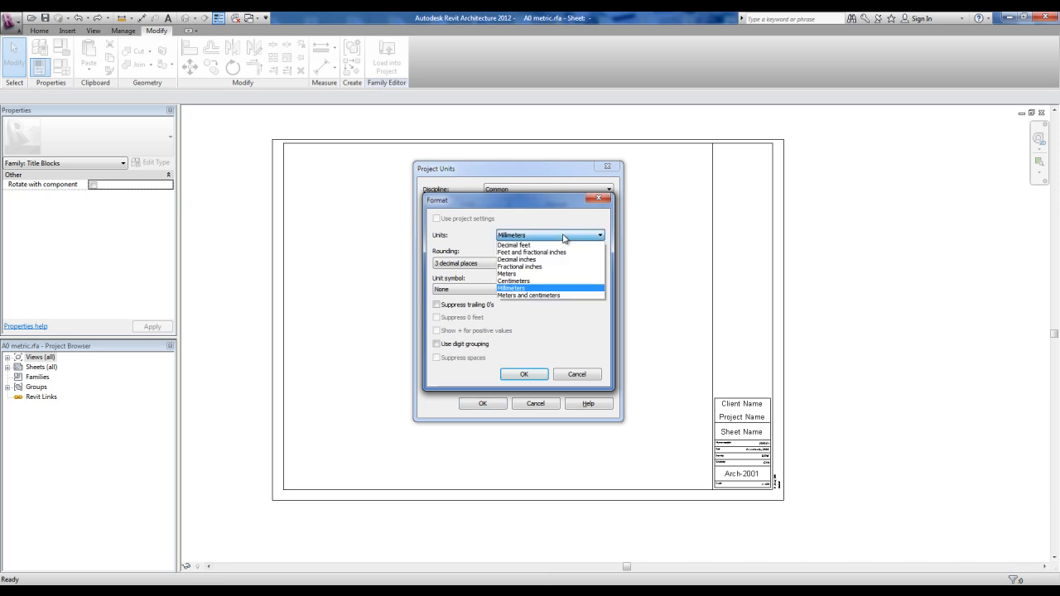
{"action": "left_click", "coordinate": [523, 284]}
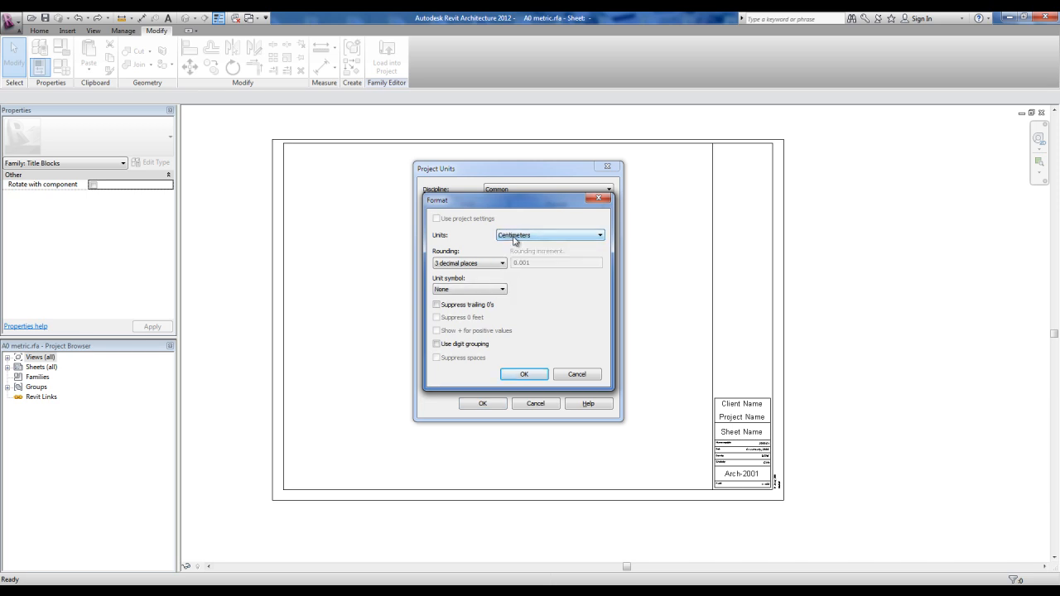
{"action": "left_click", "coordinate": [522, 374]}
{"action": "left_click", "coordinate": [482, 403]}
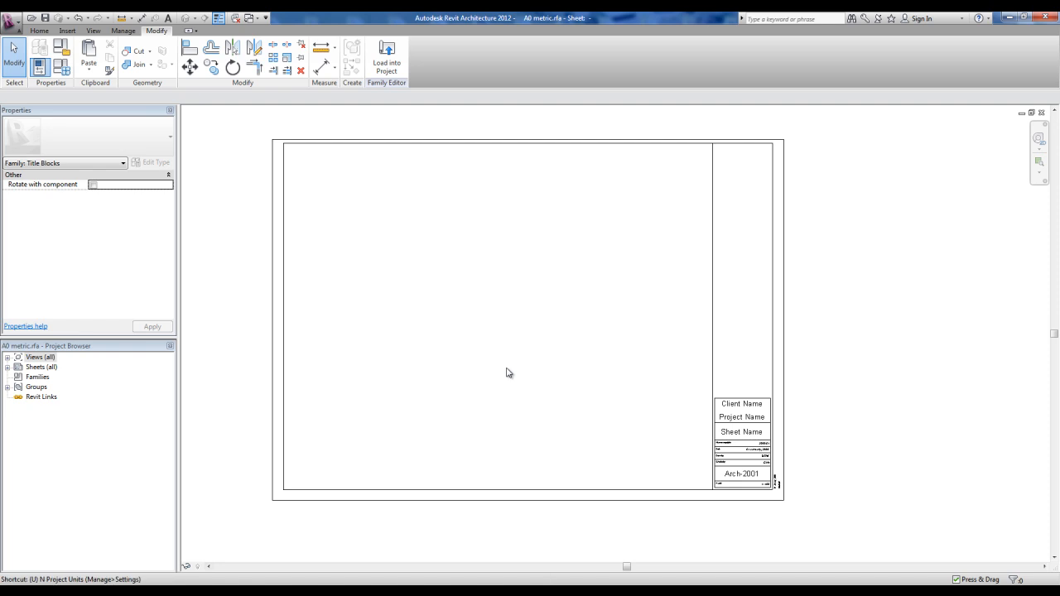
{"action": "key", "text": "n"}
{"action": "left_click", "coordinate": [608, 169]}
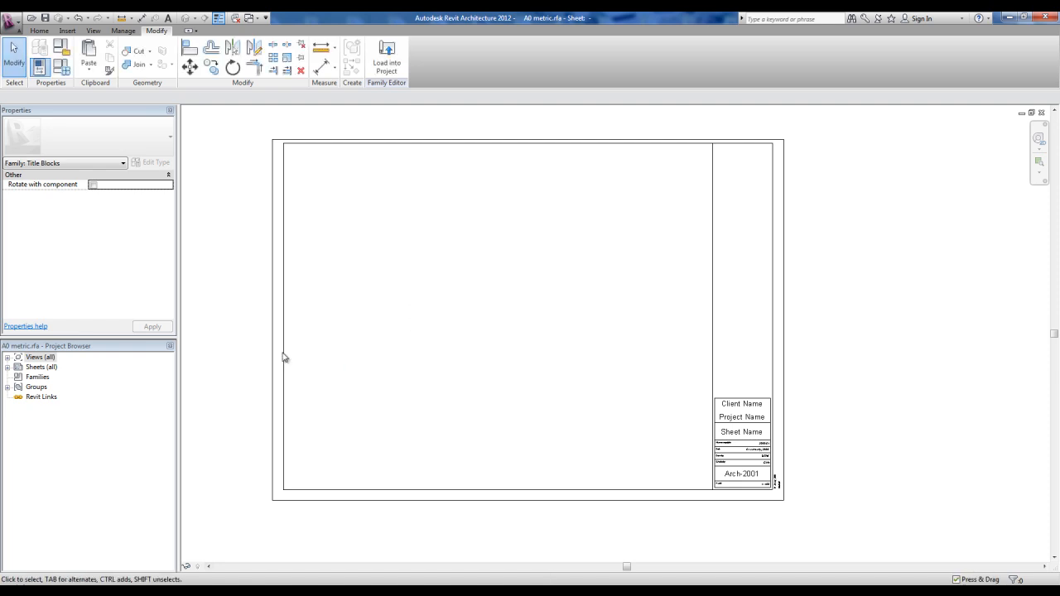
Move the title block table, its labels and the lower inner border line straight down, closer to the sheet's lower edge
{"action": "left_click_drag", "start_coordinate": [219, 297], "coordinate": [827, 497]}
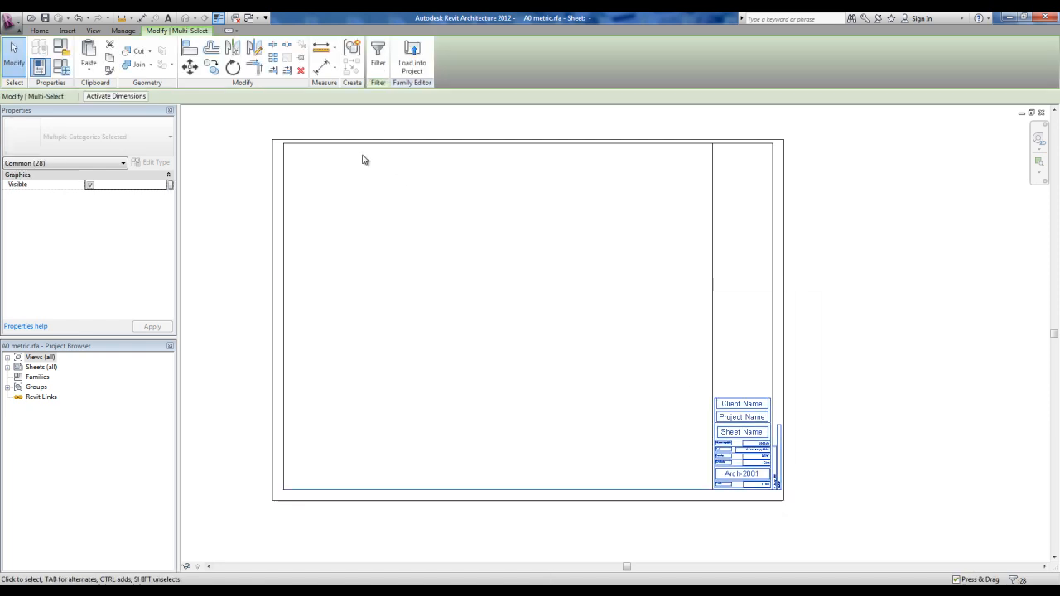
{"action": "left_click", "coordinate": [190, 68]}
{"action": "left_click", "coordinate": [496, 240]}
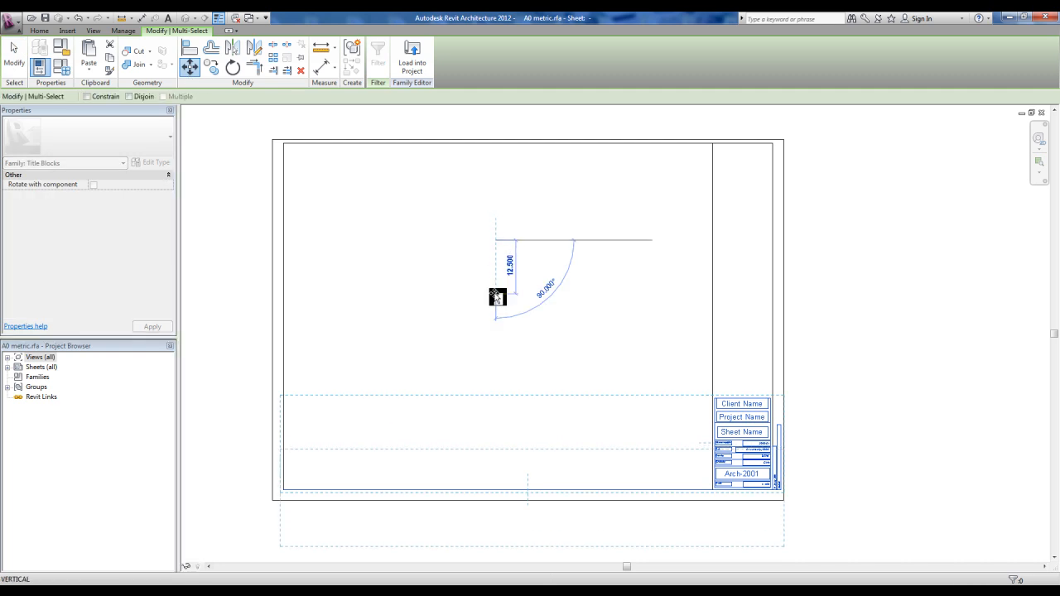
{"action": "left_click", "coordinate": [496, 298]}
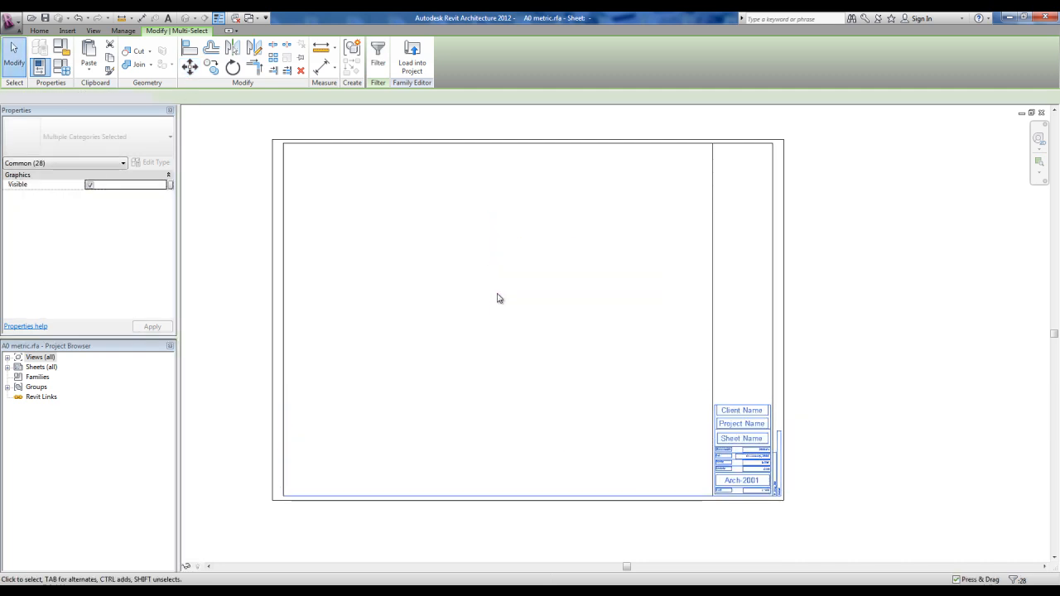
{"action": "key", "text": "Escape"}
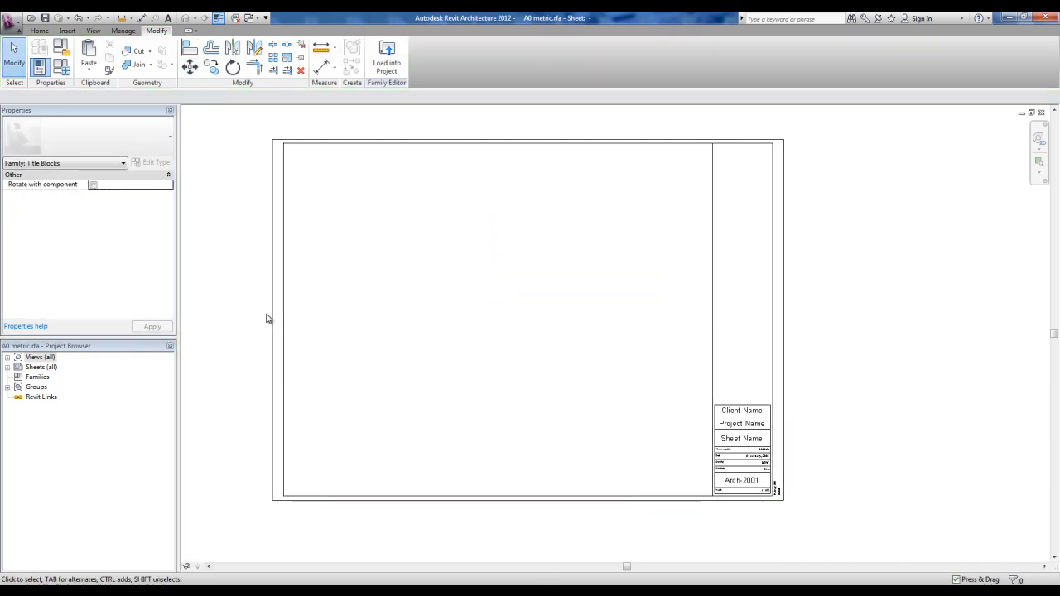
Move the title block table, its labels and both vertical lines of its column horizontally closer to the sheet's right edge
{"action": "left_click_drag", "start_coordinate": [677, 121], "coordinate": [785, 532]}
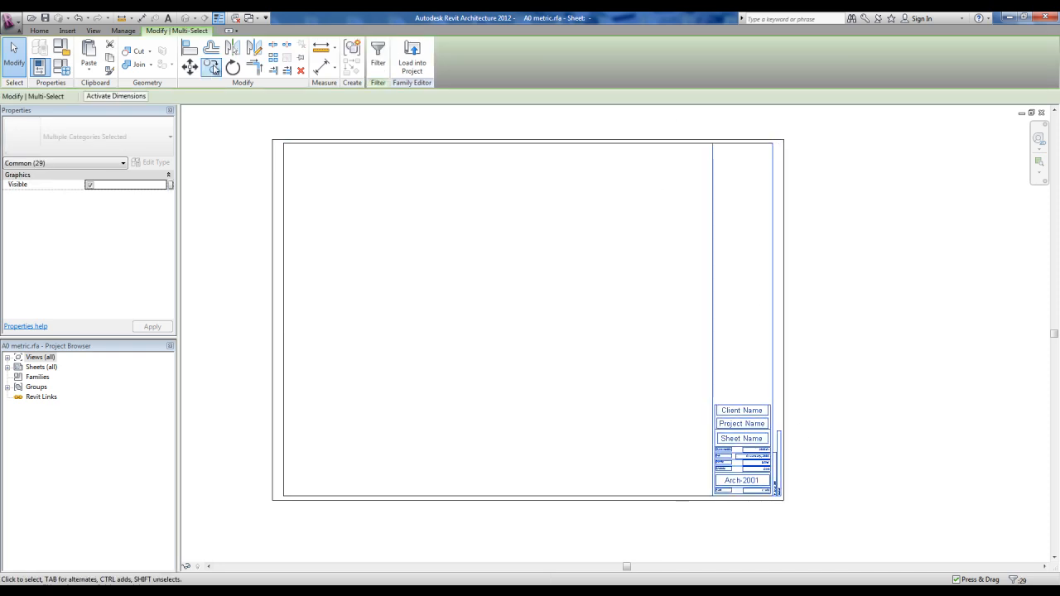
{"action": "left_click", "coordinate": [193, 70]}
{"action": "left_click", "coordinate": [868, 347]}
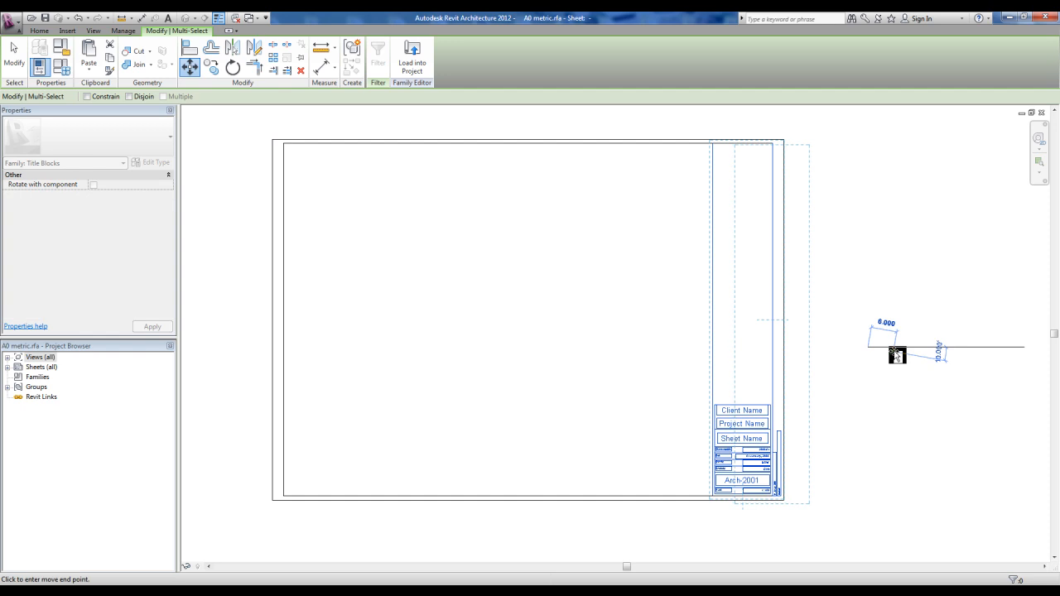
{"action": "left_click", "coordinate": [902, 355]}
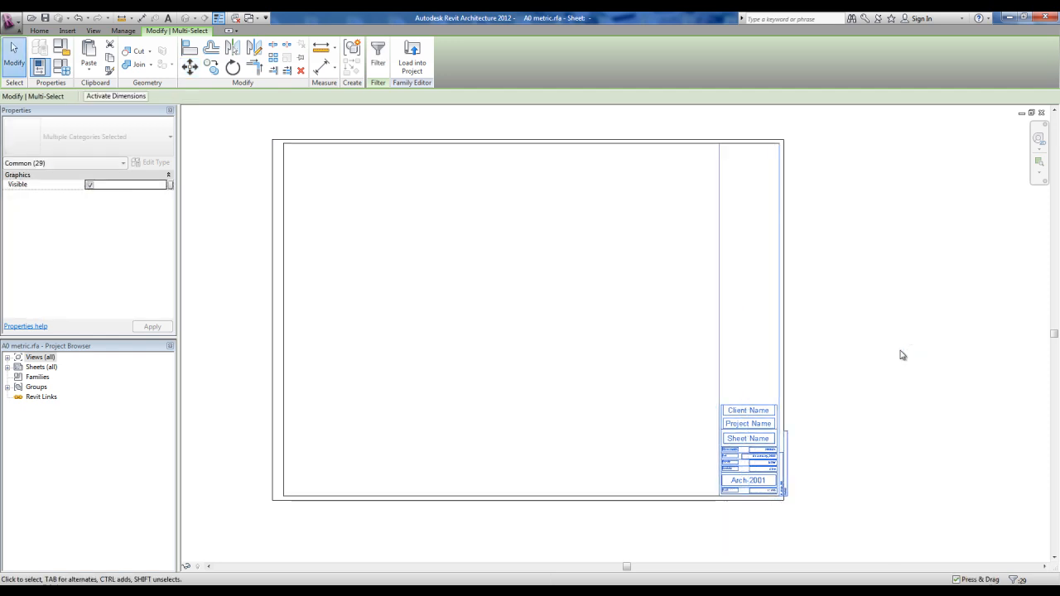
{"action": "left_click", "coordinate": [808, 524]}
Move the vertical File Path label next to the date label, inside the sheet's outer edge
{"action": "scroll", "coordinate": [784, 496], "scroll_direction": "up", "scroll_amount": 10}
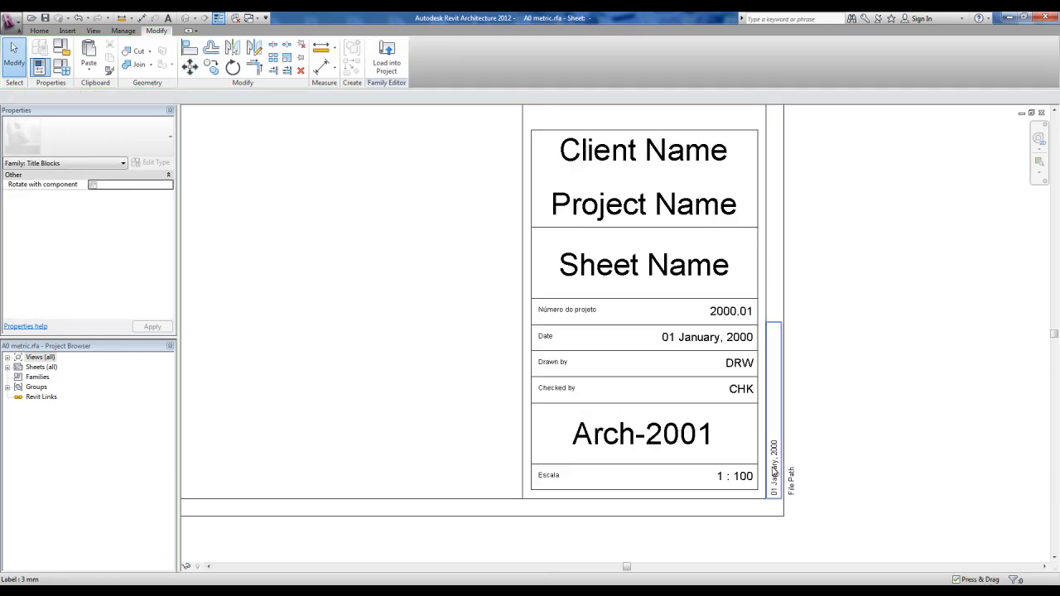
{"action": "left_click", "coordinate": [773, 479]}
{"action": "scroll", "coordinate": [825, 481], "scroll_direction": "up", "scroll_amount": 2}
{"action": "left_click", "coordinate": [781, 484]}
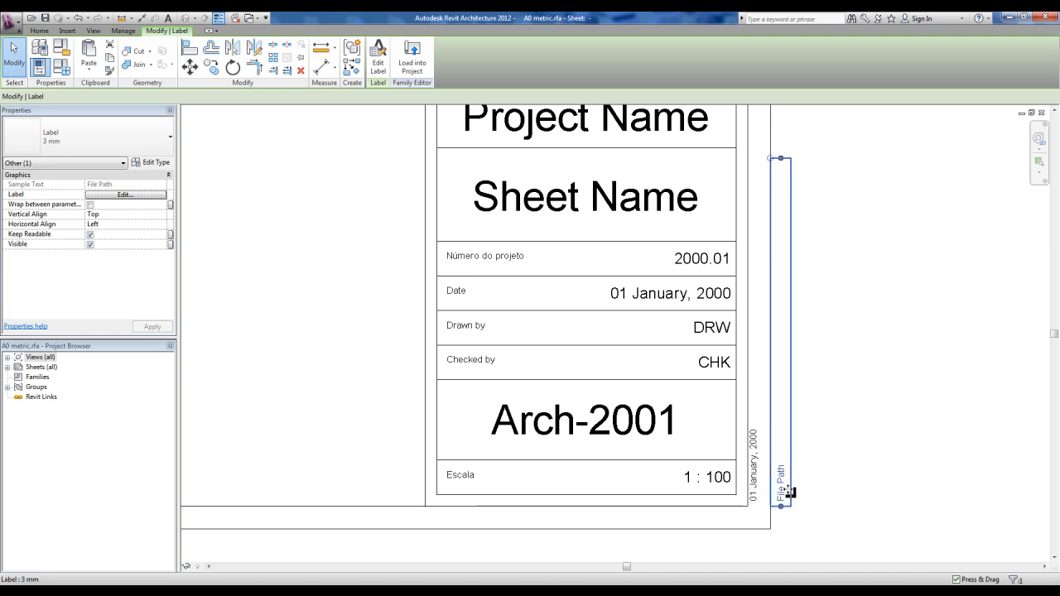
{"action": "left_click", "coordinate": [866, 493]}
Measure the width of the title block column and check the spacing of the table's left line from the column line
{"action": "scroll", "coordinate": [858, 492], "scroll_direction": "down", "scroll_amount": 4}
{"action": "scroll", "coordinate": [762, 535], "scroll_direction": "down", "scroll_amount": 4}
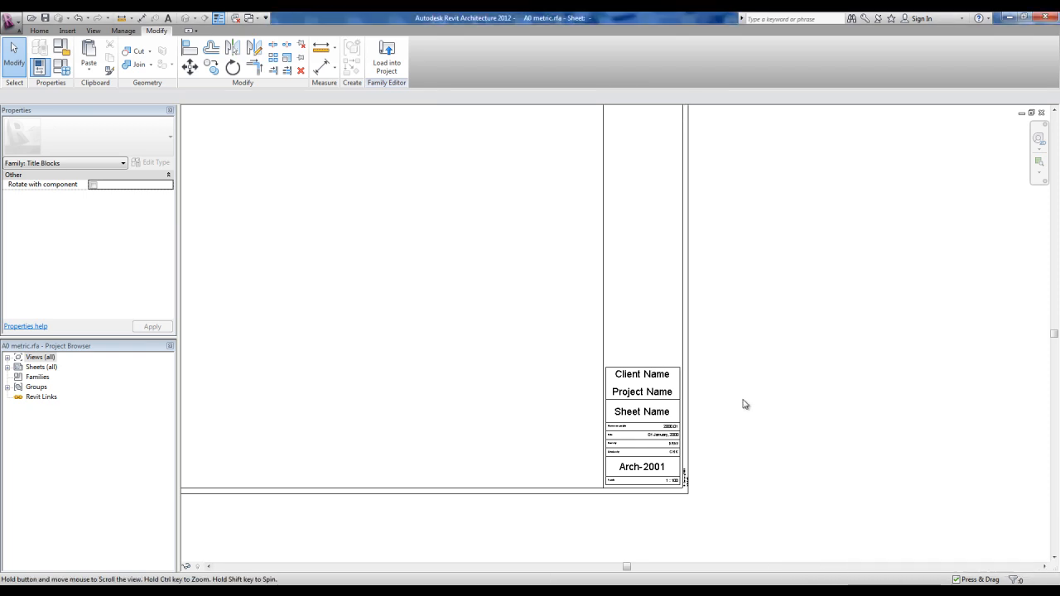
{"action": "scroll", "coordinate": [593, 370], "scroll_direction": "down", "scroll_amount": 2}
{"action": "middle_click_drag", "start_coordinate": [596, 375], "coordinate": [585, 398]}
{"action": "scroll", "coordinate": [576, 394], "scroll_direction": "up", "scroll_amount": 1}
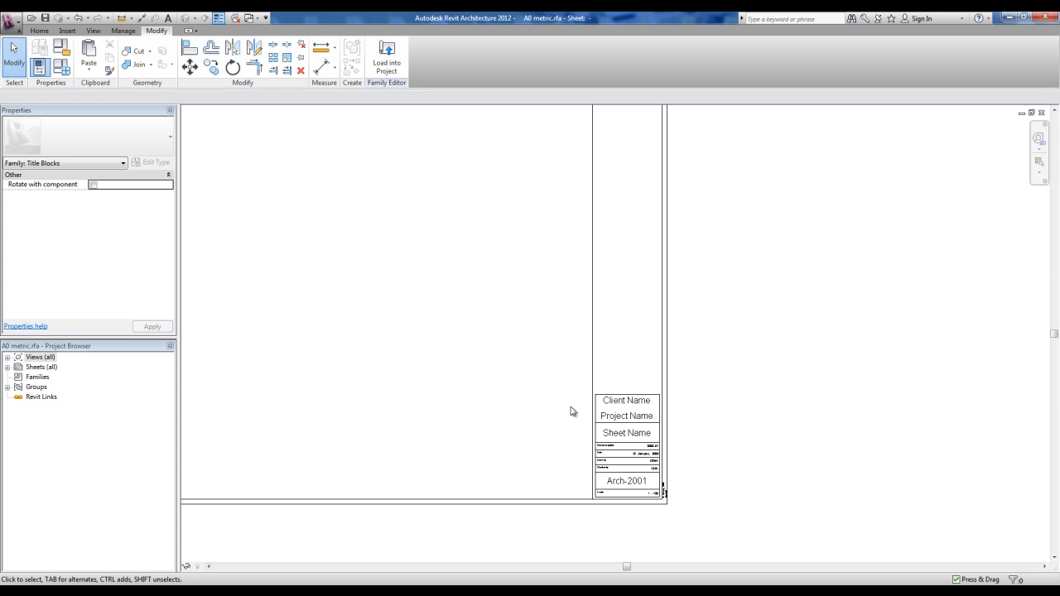
{"action": "scroll", "coordinate": [584, 408], "scroll_direction": "up", "scroll_amount": 1}
{"action": "scroll", "coordinate": [598, 407], "scroll_direction": "up", "scroll_amount": 2}
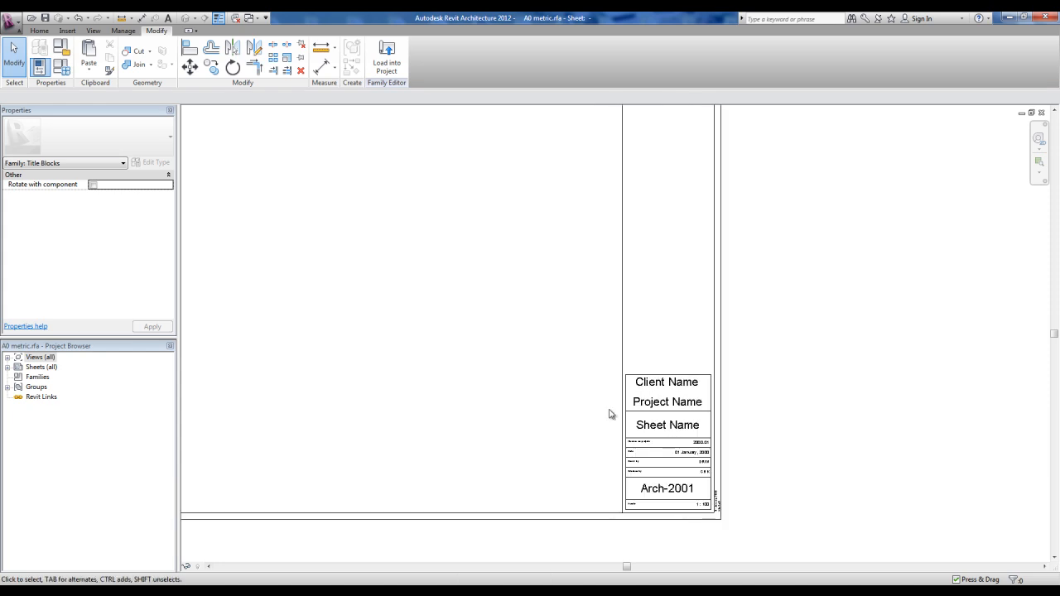
{"action": "scroll", "coordinate": [610, 414], "scroll_direction": "up", "scroll_amount": 1}
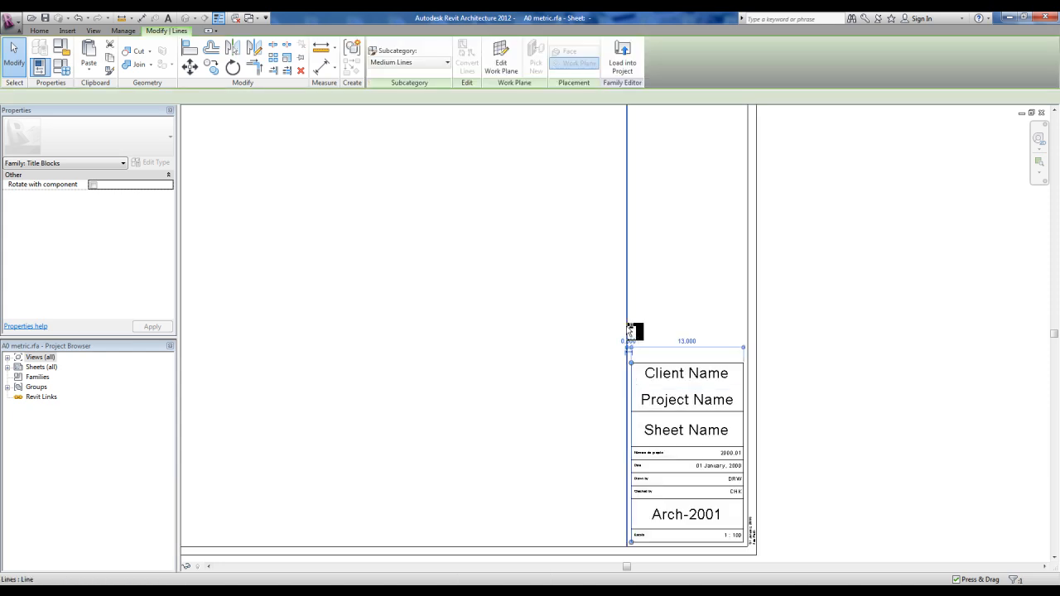
{"action": "left_click", "coordinate": [680, 293]}
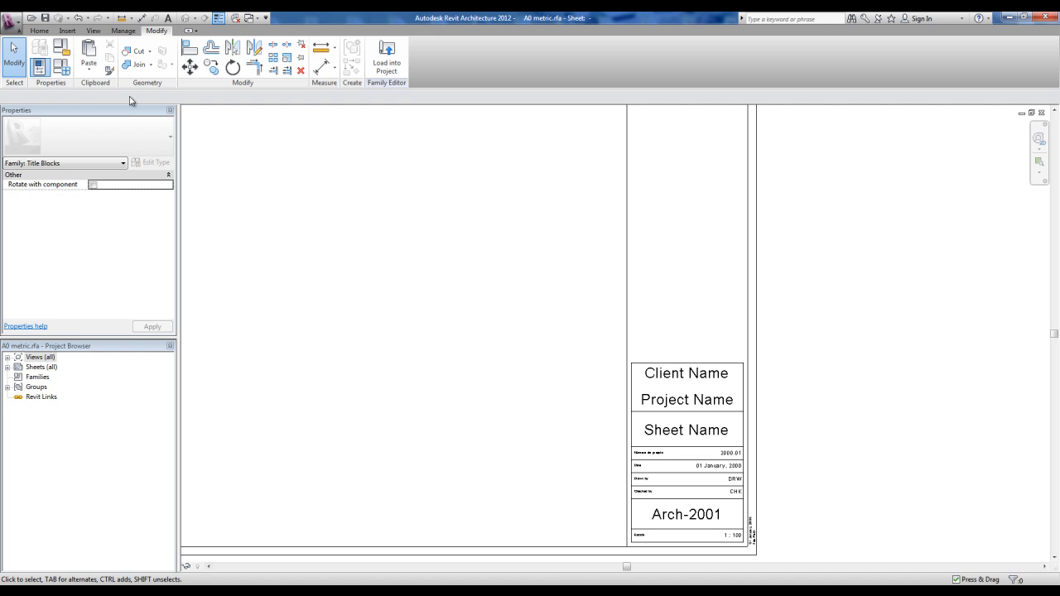
{"action": "left_click", "coordinate": [332, 49]}
{"action": "left_click", "coordinate": [627, 318]}
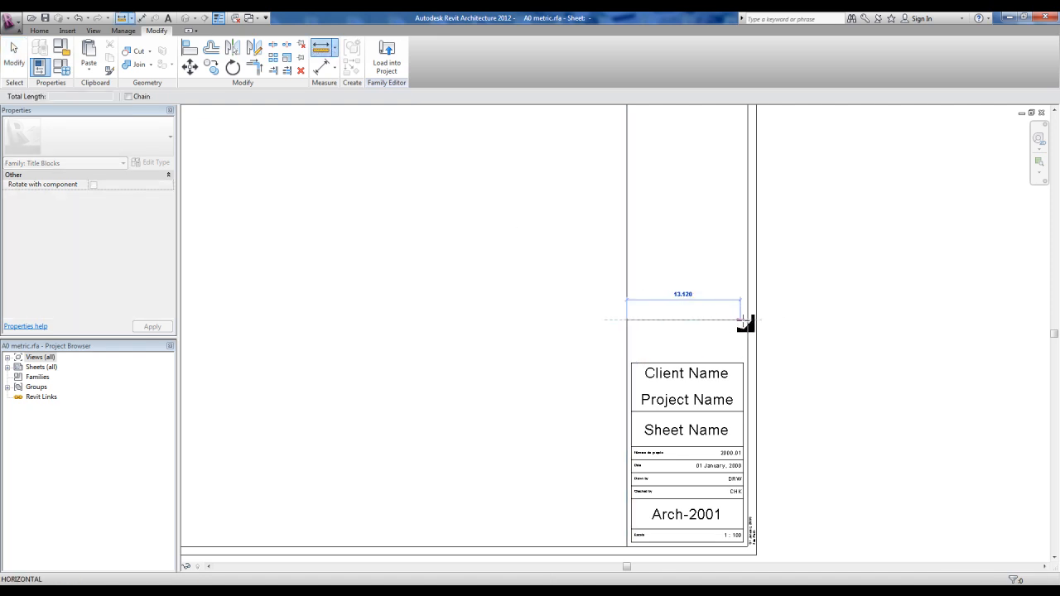
{"action": "key", "text": "Escape"}
{"action": "key", "text": "Escape"}
{"action": "left_click", "coordinate": [632, 372]}
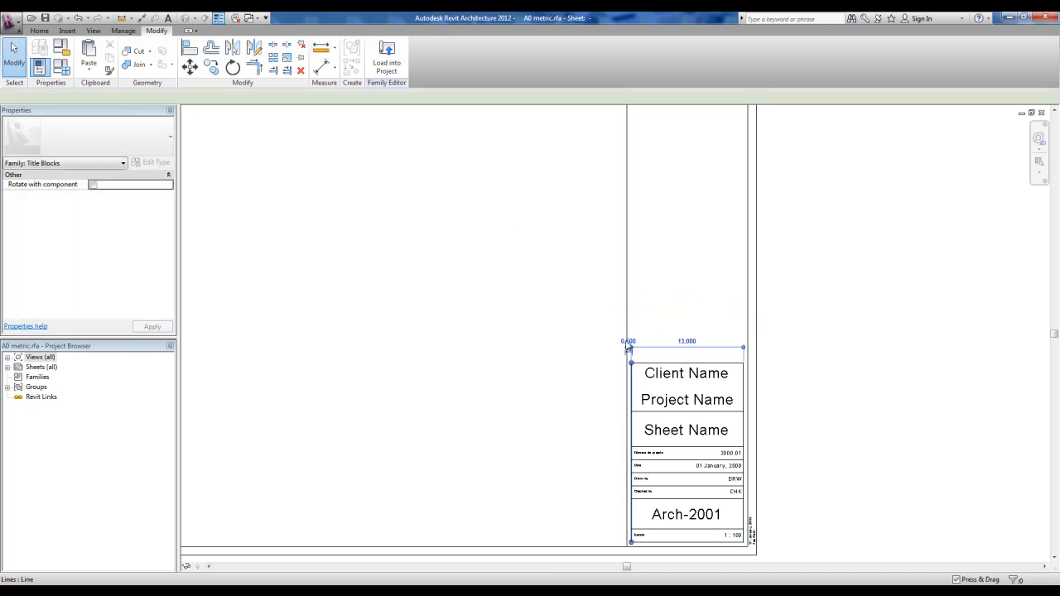
Move the title block table's left line and the adjacent column line 3.5 units outward, away from the table, to widen the column
{"action": "left_click", "coordinate": [628, 295], "text": "ctrl"}
{"action": "left_click", "coordinate": [189, 67]}
{"action": "left_click", "coordinate": [511, 269]}
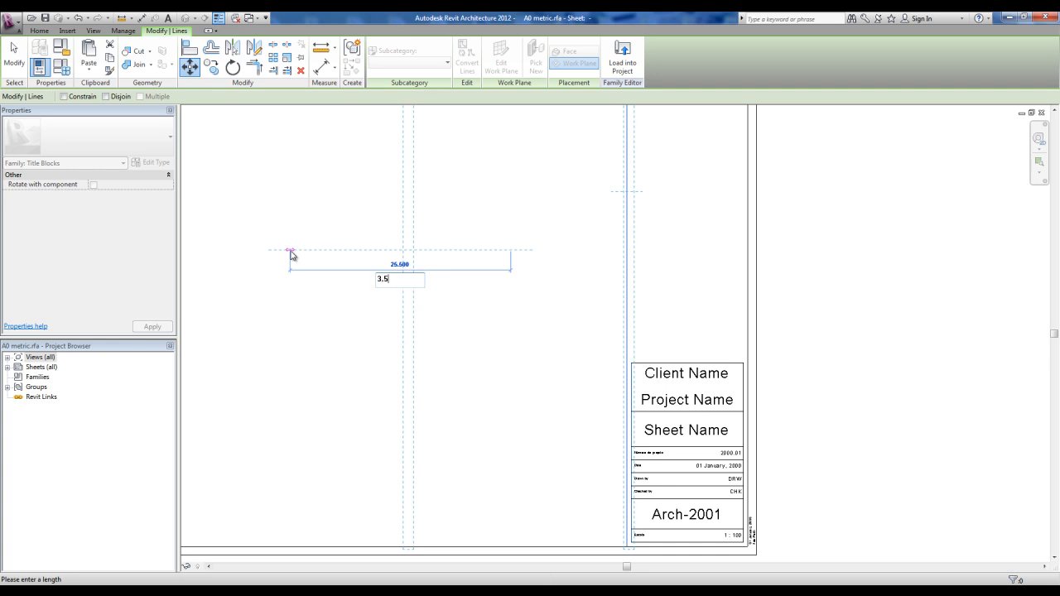
{"action": "key", "text": "Return"}
{"action": "left_click", "coordinate": [379, 327]}
Offset a copy of the title block table's upper edge 0.5 units above the Client Name cell
{"action": "middle_click_drag", "start_coordinate": [538, 428], "coordinate": [496, 409]}
{"action": "scroll", "coordinate": [497, 409], "scroll_direction": "down", "scroll_amount": 1}
{"action": "scroll", "coordinate": [556, 377], "scroll_direction": "up", "scroll_amount": 3}
{"action": "left_click", "coordinate": [324, 55]}
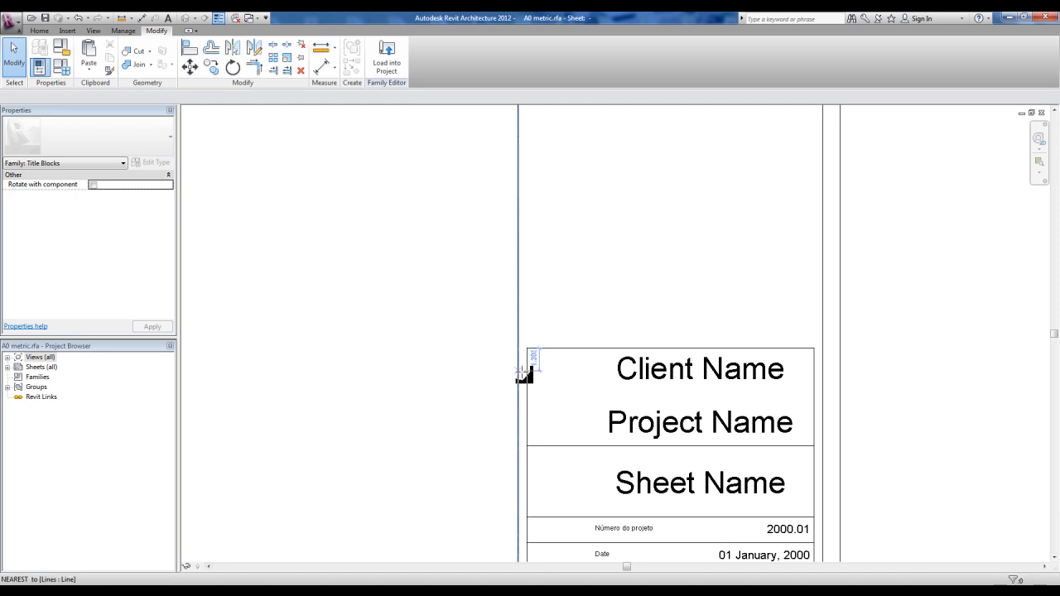
{"action": "key", "text": "Escape"}
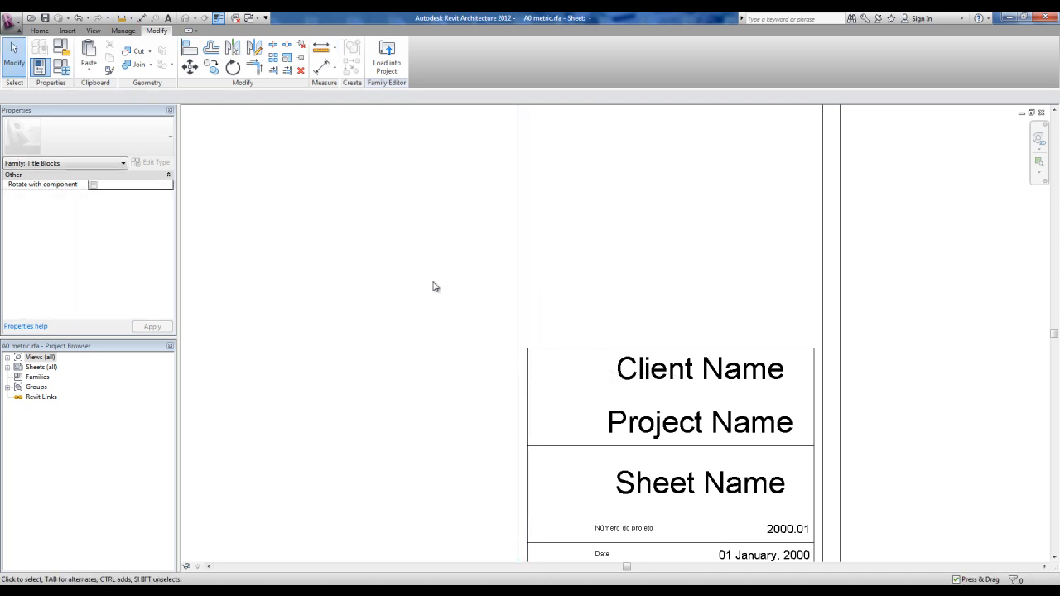
{"action": "key", "text": "f"}
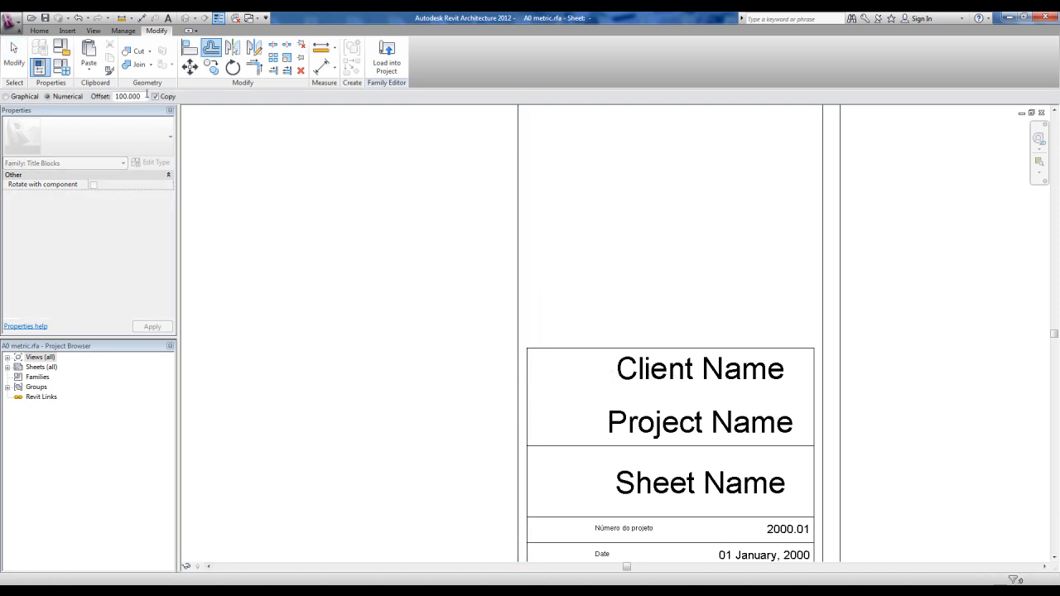
{"action": "type", "text": "0.5"}
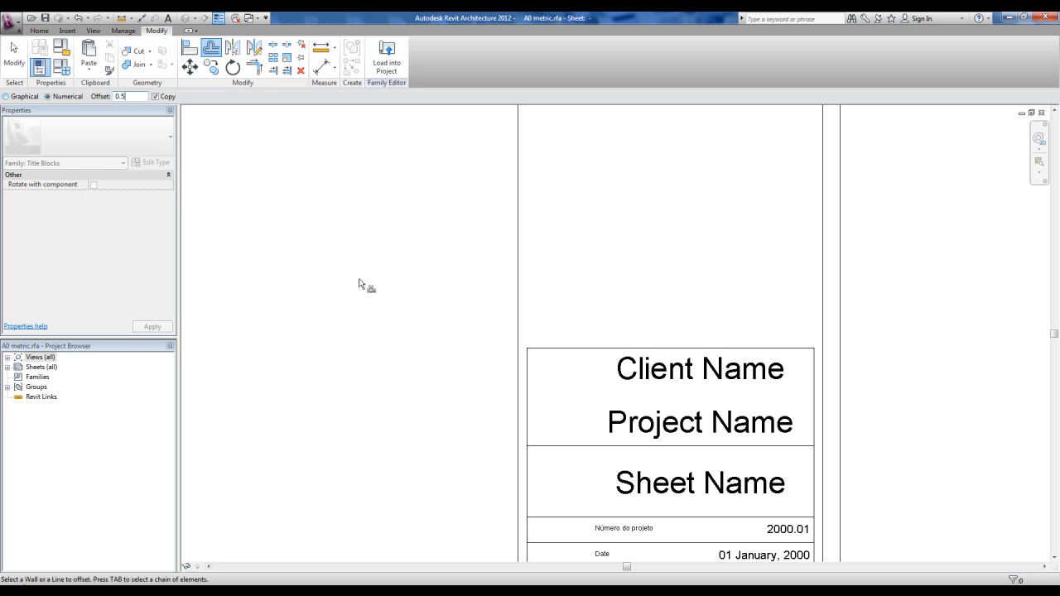
{"action": "left_click", "coordinate": [543, 347]}
{"action": "key", "text": "Escape"}
Trim the offset line and the vertical column line into a corner, and extend the offset line's other end to the inner border
{"action": "key", "text": "t"}
{"action": "key", "text": "r"}
{"action": "left_click", "coordinate": [538, 341]}
{"action": "left_click", "coordinate": [520, 367]}
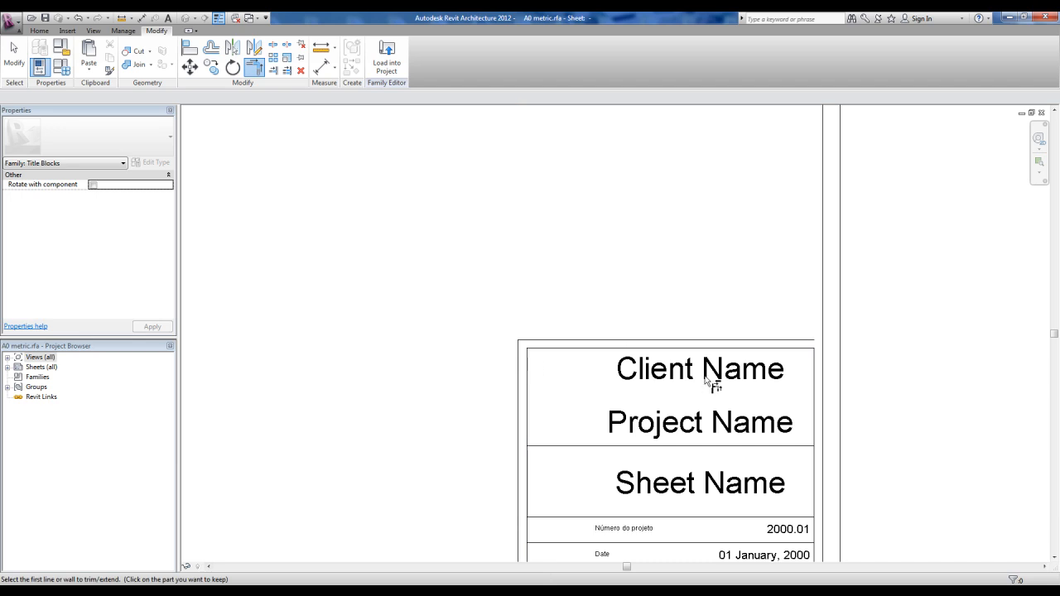
{"action": "key", "text": "Escape"}
{"action": "left_click", "coordinate": [803, 341]}
{"action": "left_click_drag", "start_coordinate": [814, 339], "coordinate": [822, 339]}
{"action": "key", "text": "Escape"}
Move the Número do projeto, Date, Drawn by, Checked by and Escala texts 3.5 units horizontally toward the table's left line
{"action": "scroll", "coordinate": [651, 370], "scroll_direction": "down", "scroll_amount": 3}
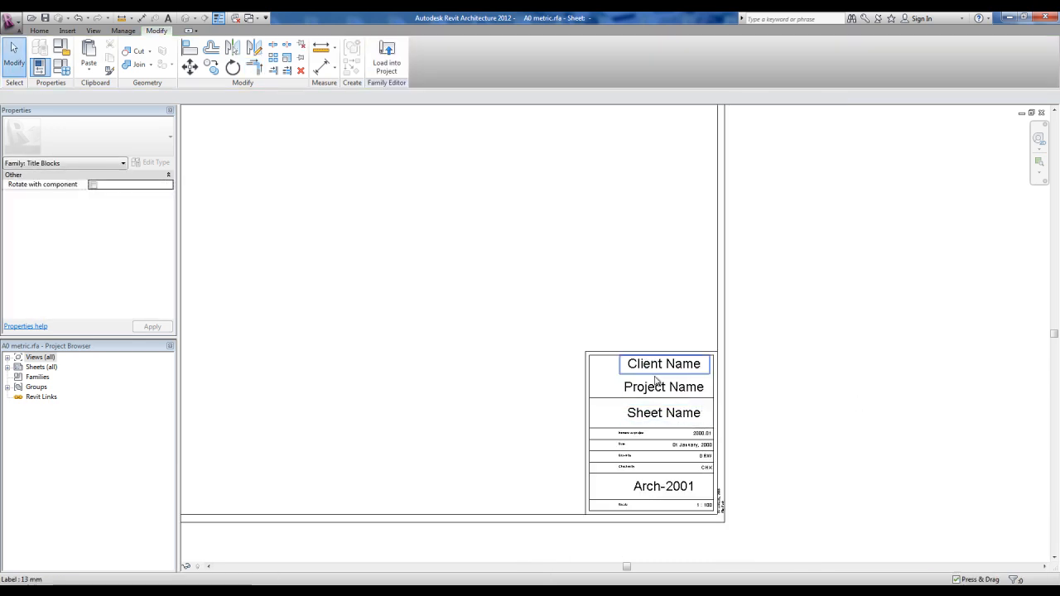
{"action": "scroll", "coordinate": [692, 398], "scroll_direction": "up", "scroll_amount": 2}
{"action": "scroll", "coordinate": [586, 466], "scroll_direction": "up", "scroll_amount": 1}
{"action": "left_click", "coordinate": [621, 405]}
{"action": "left_click", "coordinate": [618, 424], "text": "ctrl"}
{"action": "left_click", "coordinate": [619, 441], "text": "ctrl"}
{"action": "left_click", "coordinate": [619, 459], "text": "ctrl"}
{"action": "left_click", "coordinate": [616, 516], "text": "ctrl"}
{"action": "left_click", "coordinate": [190, 67]}
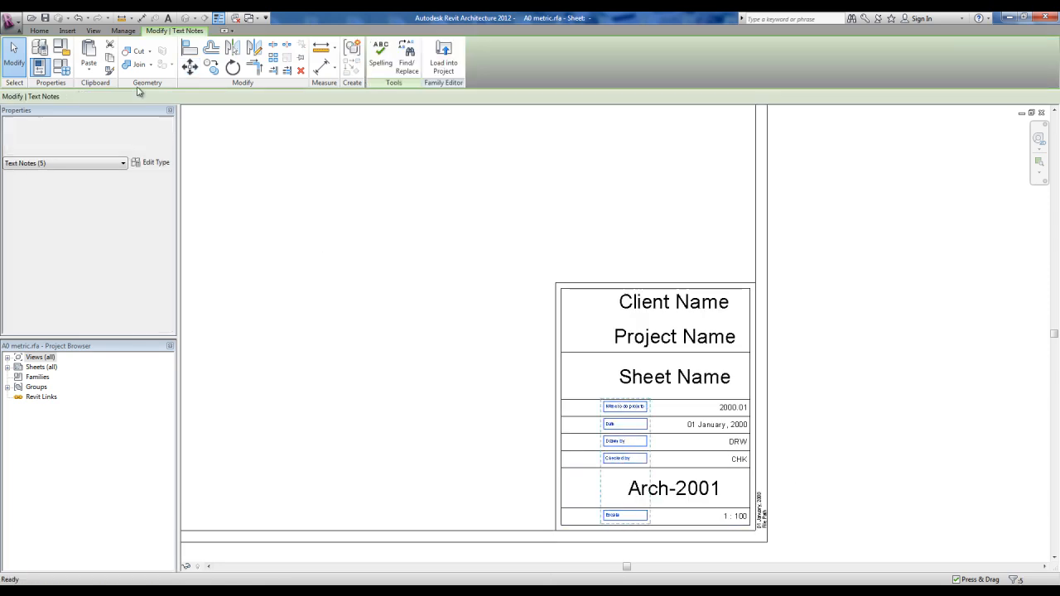
{"action": "left_click", "coordinate": [287, 153]}
{"action": "type", "text": "3.5"}
{"action": "key", "text": "Return"}
{"action": "left_click", "coordinate": [406, 311]}
Import the image Assinatura email.jpg from the Desktop and place it over the area above the title block table
{"action": "scroll", "coordinate": [481, 348], "scroll_direction": "down", "scroll_amount": 1}
{"action": "middle_click_drag", "start_coordinate": [481, 349], "coordinate": [494, 385]}
{"action": "scroll", "coordinate": [494, 388], "scroll_direction": "down", "scroll_amount": 1}
{"action": "scroll", "coordinate": [570, 376], "scroll_direction": "up", "scroll_amount": 3}
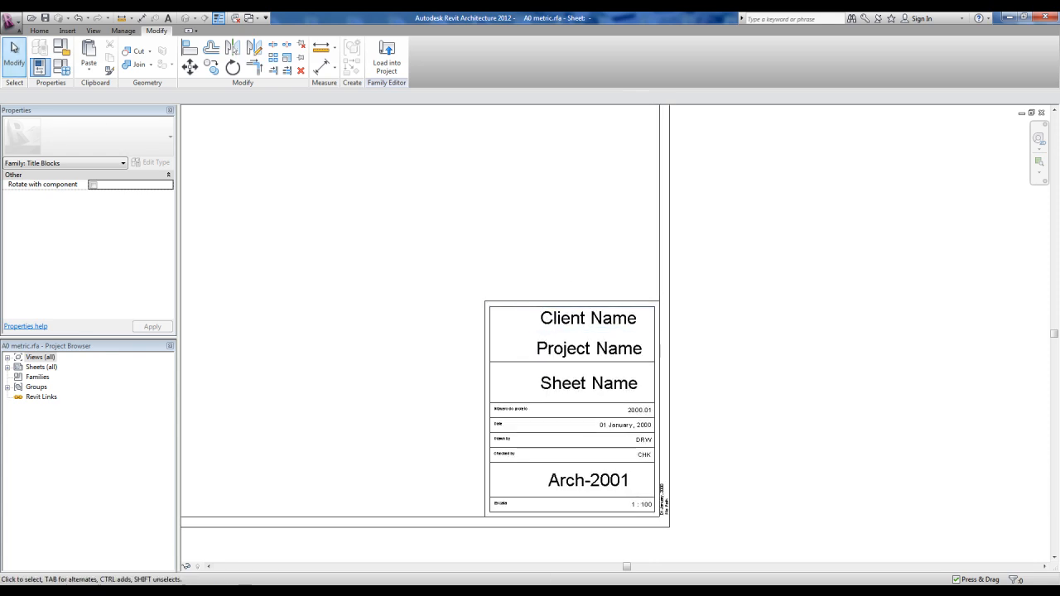
{"action": "left_click", "coordinate": [66, 32]}
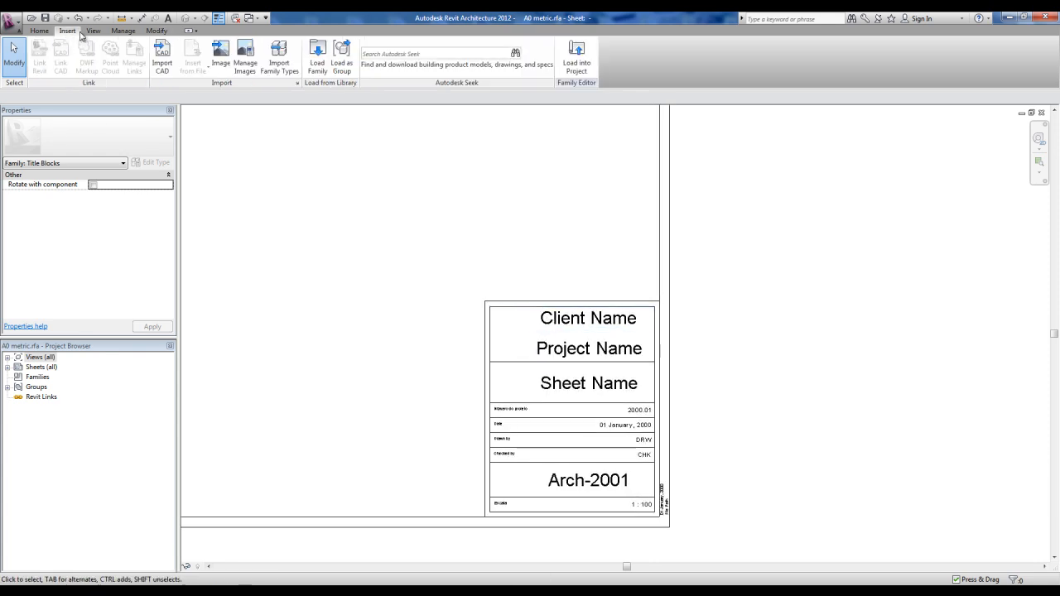
{"action": "left_click", "coordinate": [220, 56]}
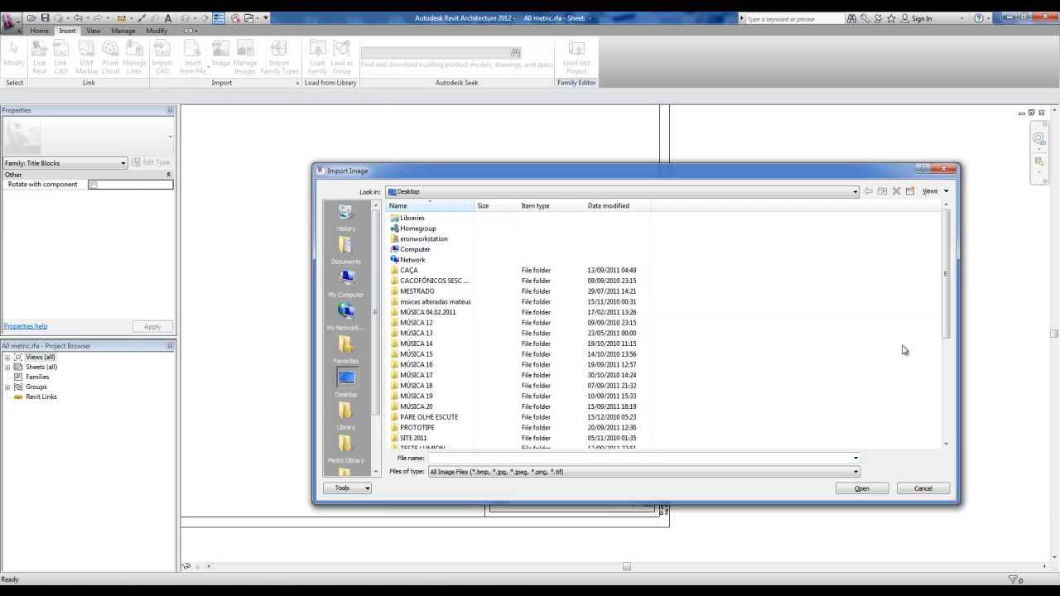
{"action": "scroll", "coordinate": [894, 359], "scroll_direction": "down", "scroll_amount": 6}
{"action": "left_click", "coordinate": [430, 365]}
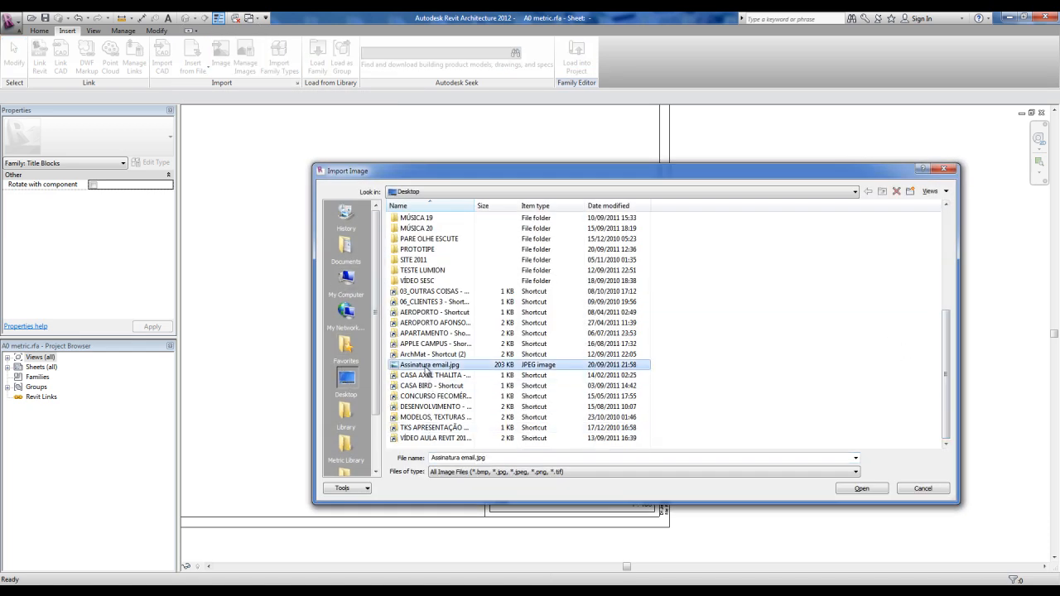
{"action": "left_click", "coordinate": [862, 489]}
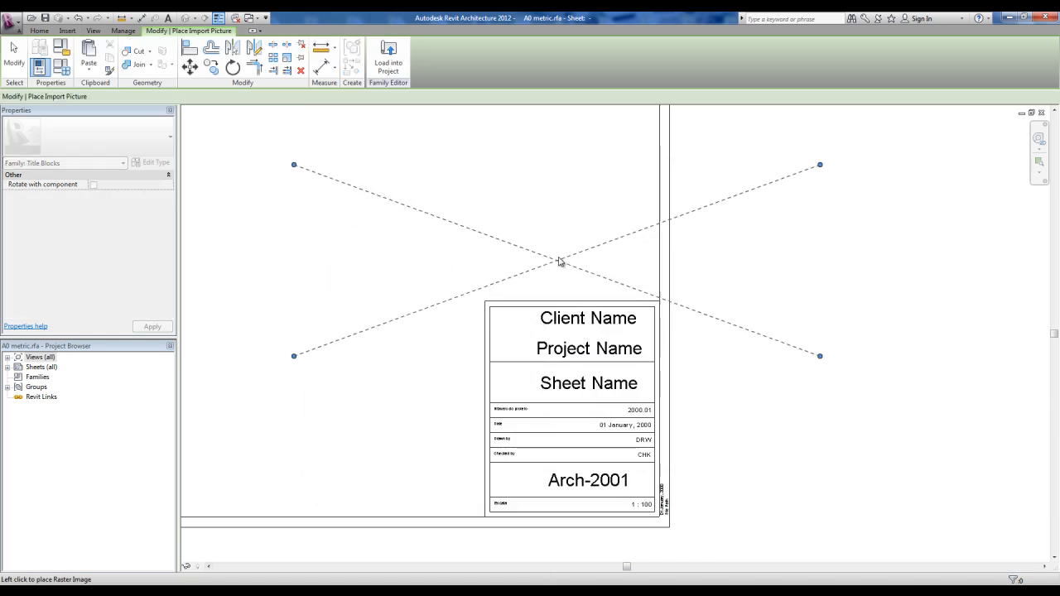
{"action": "left_click", "coordinate": [560, 251]}
Scale the logo image to the column's width, about 17.4 units, and lower it to just above the title block frame
{"action": "left_click_drag", "start_coordinate": [295, 348], "coordinate": [486, 280]}
{"action": "left_click_drag", "start_coordinate": [822, 159], "coordinate": [660, 217]}
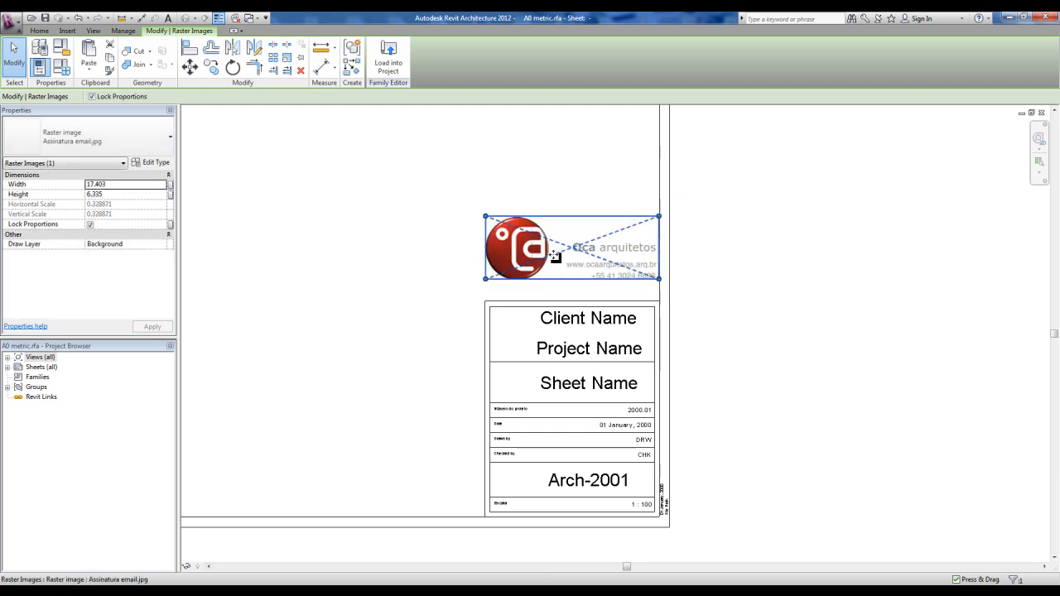
{"action": "key", "text": "Down"}
{"action": "key", "text": "Down"}
{"action": "key", "text": "Down"}
{"action": "key", "text": "Down"}
{"action": "key", "text": "Down"}
{"action": "key", "text": "Down"}
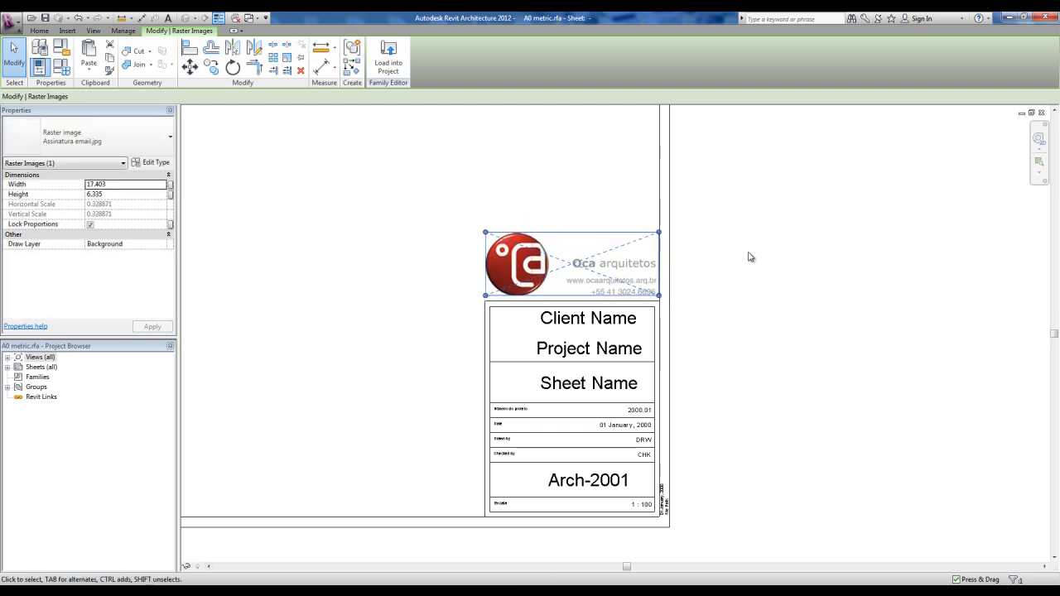
{"action": "left_click", "coordinate": [760, 299]}
Examine the overall sheet layout with its borders, logo and title block
{"action": "scroll", "coordinate": [764, 322], "scroll_direction": "down", "scroll_amount": 2}
{"action": "middle_click_drag", "start_coordinate": [764, 322], "coordinate": [804, 412]}
{"action": "scroll", "coordinate": [804, 411], "scroll_direction": "down", "scroll_amount": 2}
{"action": "scroll", "coordinate": [804, 412], "scroll_direction": "up", "scroll_amount": 1}
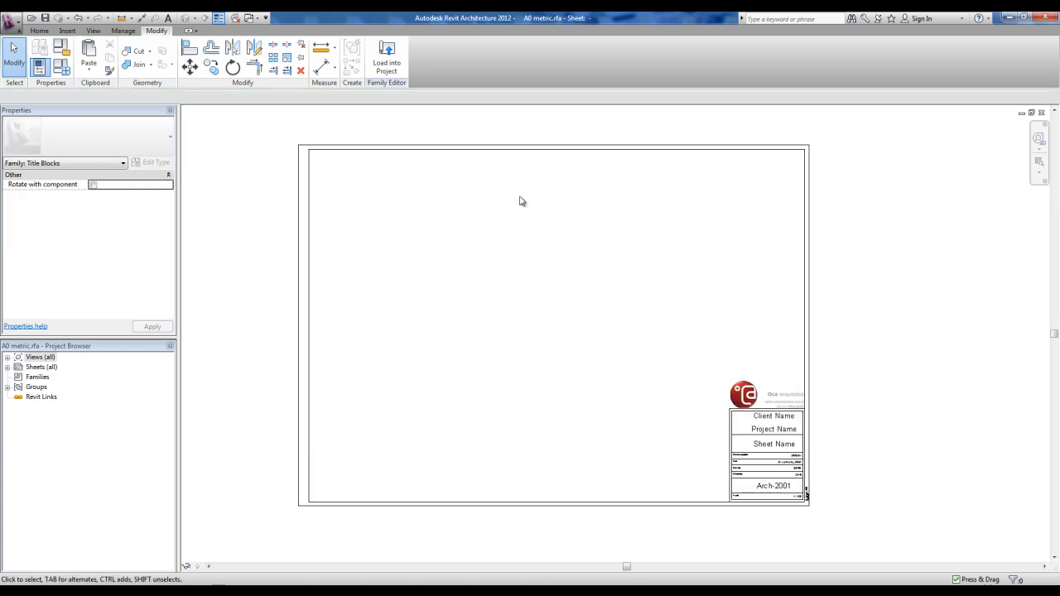
{"action": "middle_click_drag", "start_coordinate": [585, 385], "coordinate": [561, 378]}
{"action": "middle_click_drag", "start_coordinate": [513, 450], "coordinate": [509, 448]}
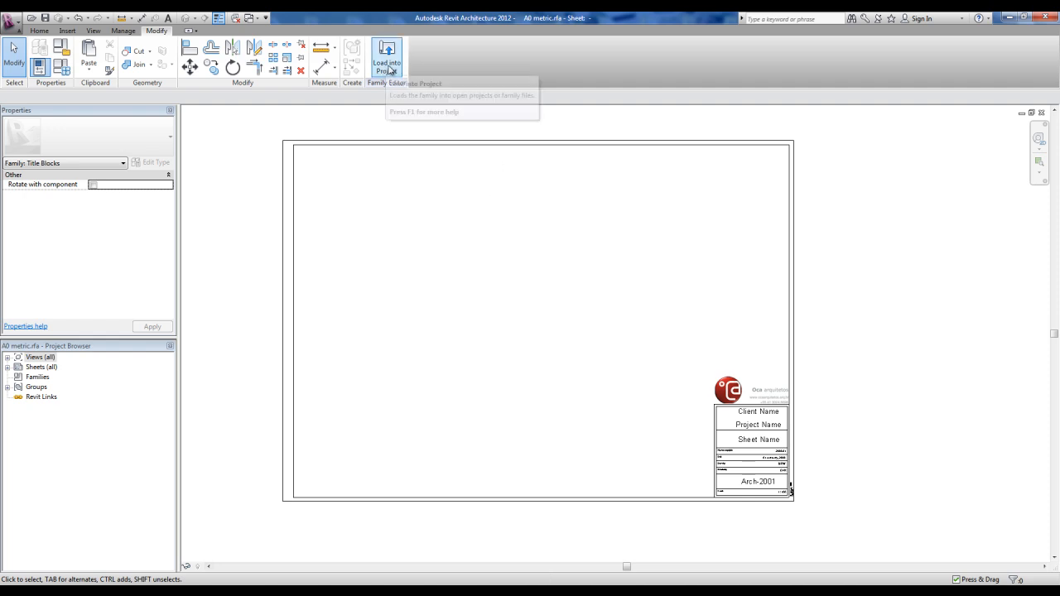
Try to move the sheet's two left border lines 27 units horizontally outward, and undo the move
{"action": "middle_click_drag", "start_coordinate": [417, 251], "coordinate": [501, 262]}
{"action": "scroll", "coordinate": [501, 262], "scroll_direction": "down", "scroll_amount": 2}
{"action": "left_click_drag", "start_coordinate": [499, 300], "coordinate": [362, 244]}
{"action": "key", "text": "m"}
{"action": "key", "text": "v"}
{"action": "left_click", "coordinate": [427, 146]}
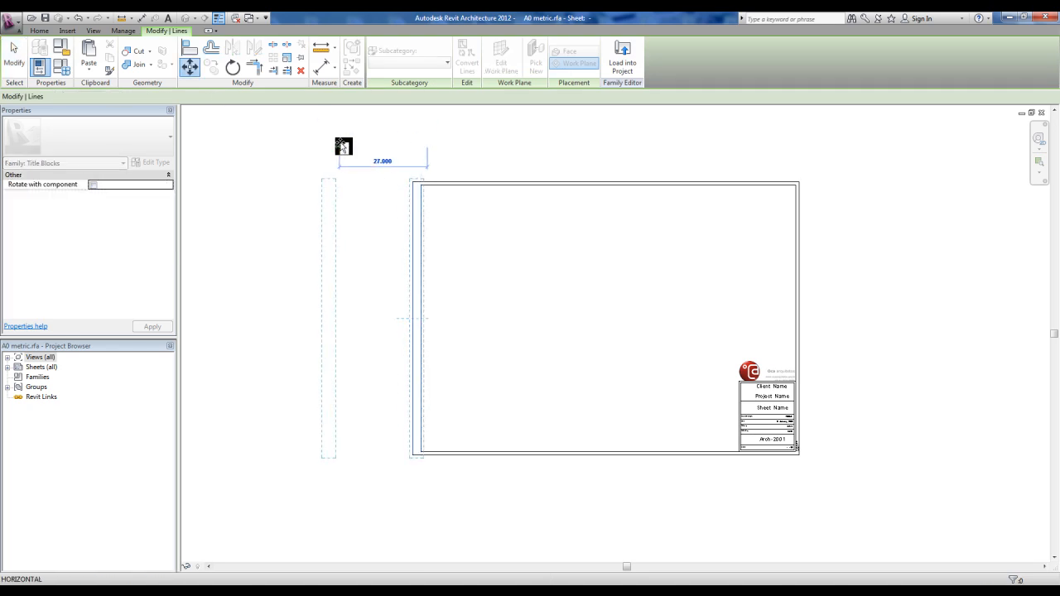
{"action": "left_click", "coordinate": [342, 147]}
{"action": "key", "text": "ctrl+z"}
Load the A0 metric title block family into the project, overwriting the existing version
{"action": "middle_click_drag", "start_coordinate": [631, 321], "coordinate": [585, 319]}
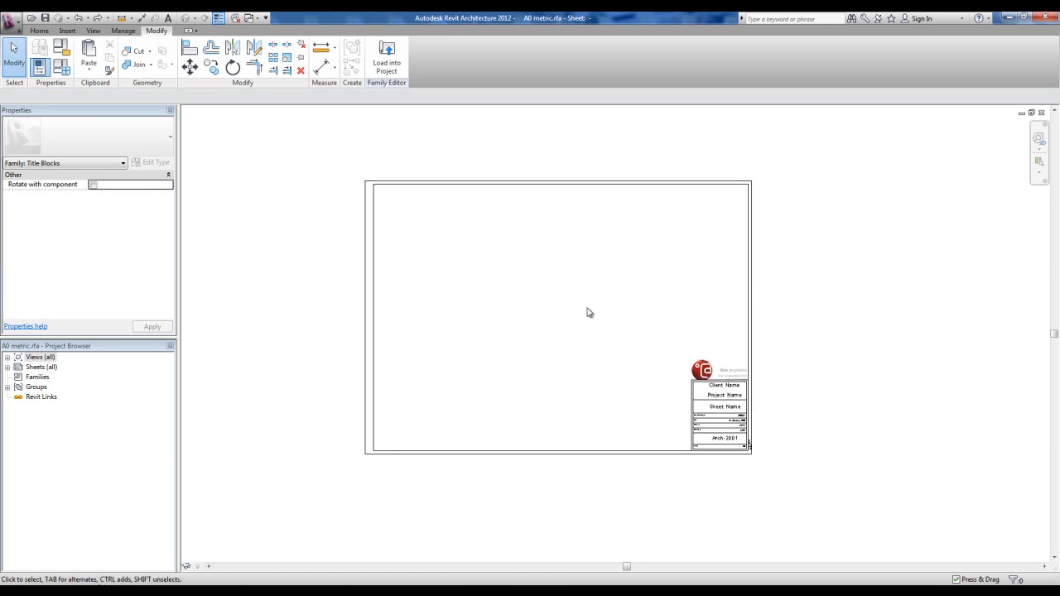
{"action": "scroll", "coordinate": [426, 257], "scroll_direction": "up", "scroll_amount": 2}
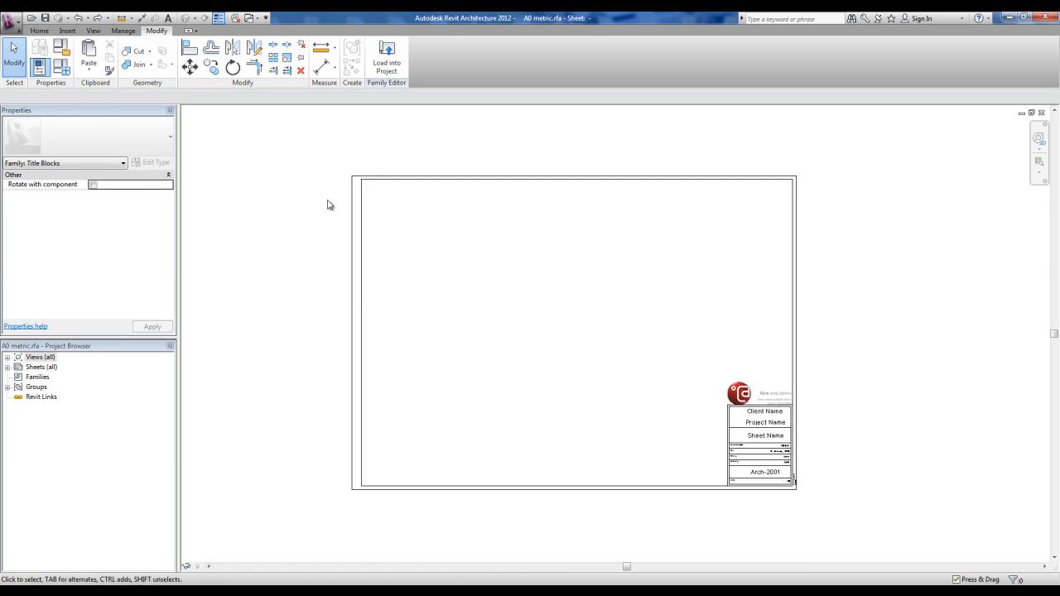
{"action": "left_click", "coordinate": [393, 70]}
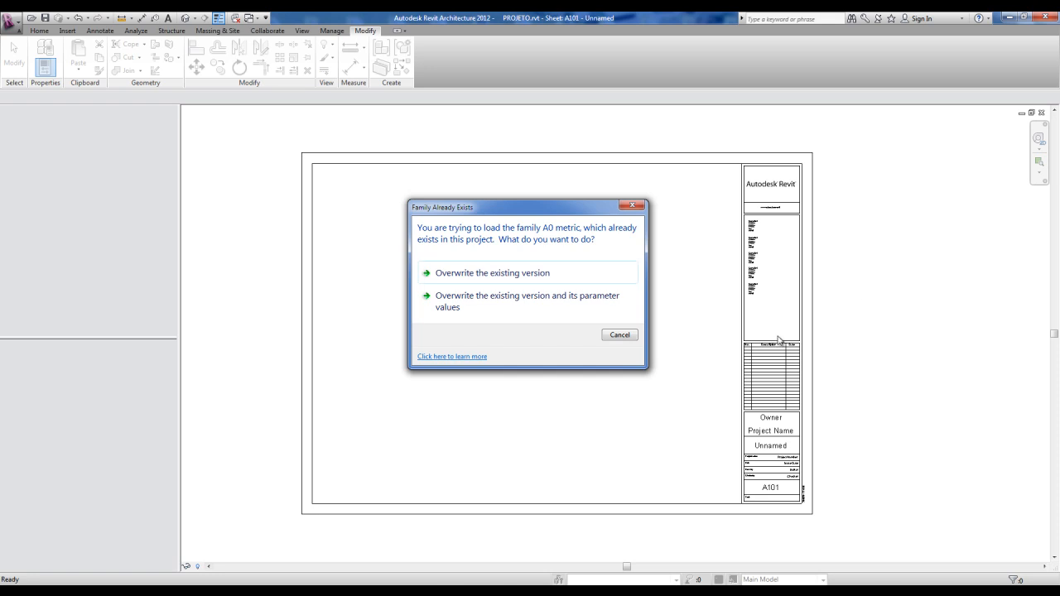
{"action": "left_click", "coordinate": [477, 279]}
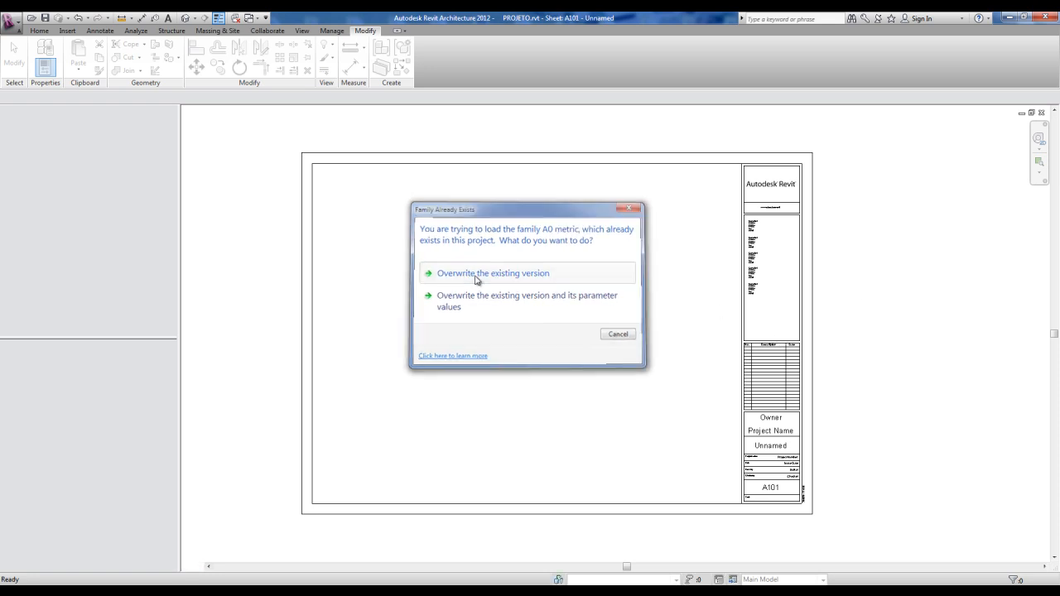
Select sheet A101 in the project's sheet list and examine its updated title block, including the date and file path text
{"action": "scroll", "coordinate": [886, 405], "scroll_direction": "down", "scroll_amount": 2}
{"action": "left_click_drag", "start_coordinate": [169, 403], "coordinate": [170, 463]}
{"action": "left_click", "coordinate": [7, 457]}
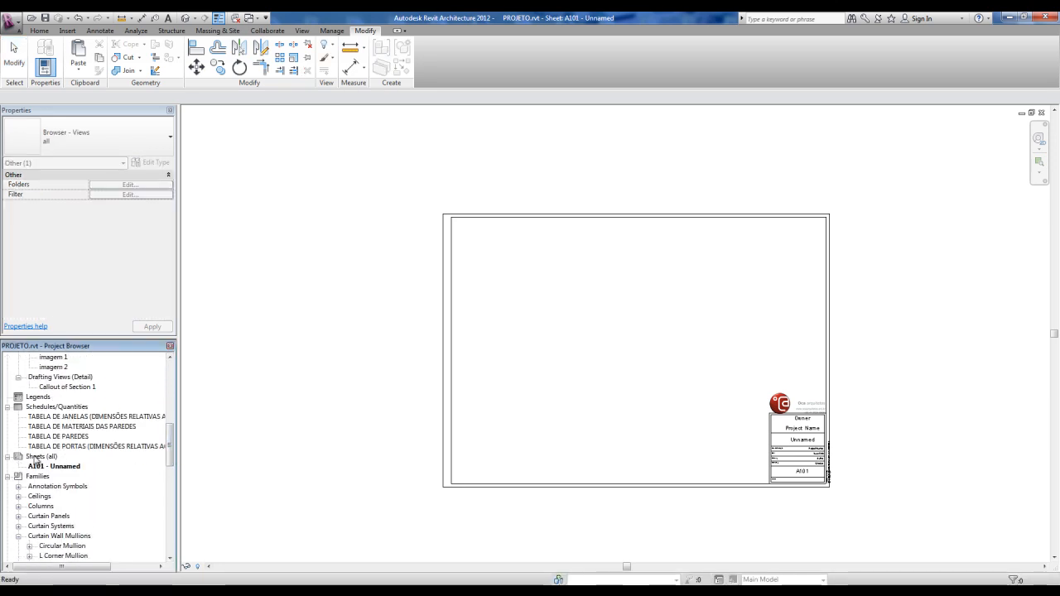
{"action": "left_click", "coordinate": [44, 467]}
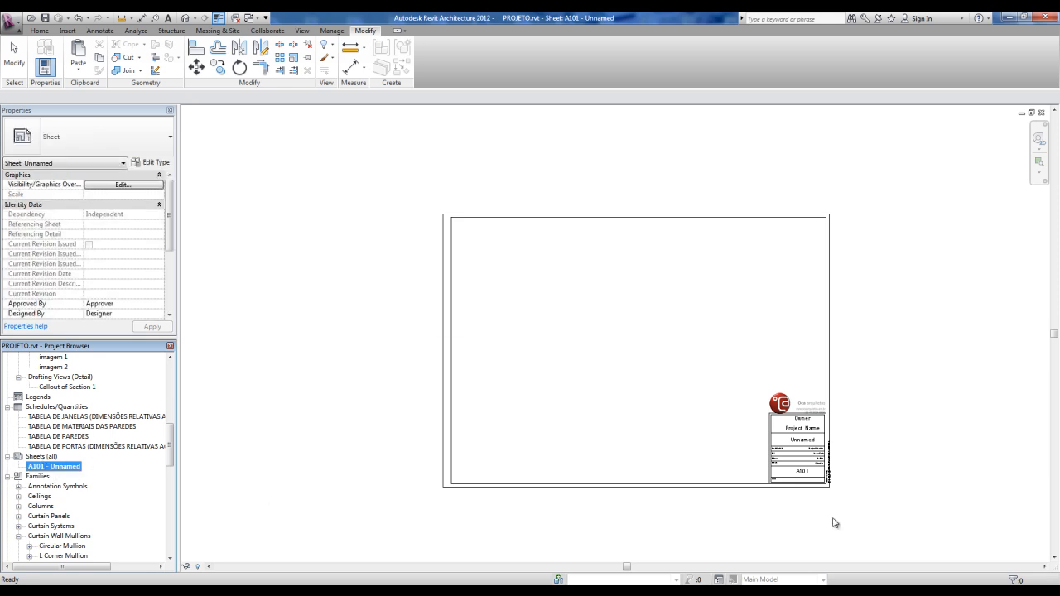
{"action": "scroll", "coordinate": [791, 492], "scroll_direction": "up", "scroll_amount": 3}
{"action": "scroll", "coordinate": [897, 463], "scroll_direction": "up", "scroll_amount": 5}
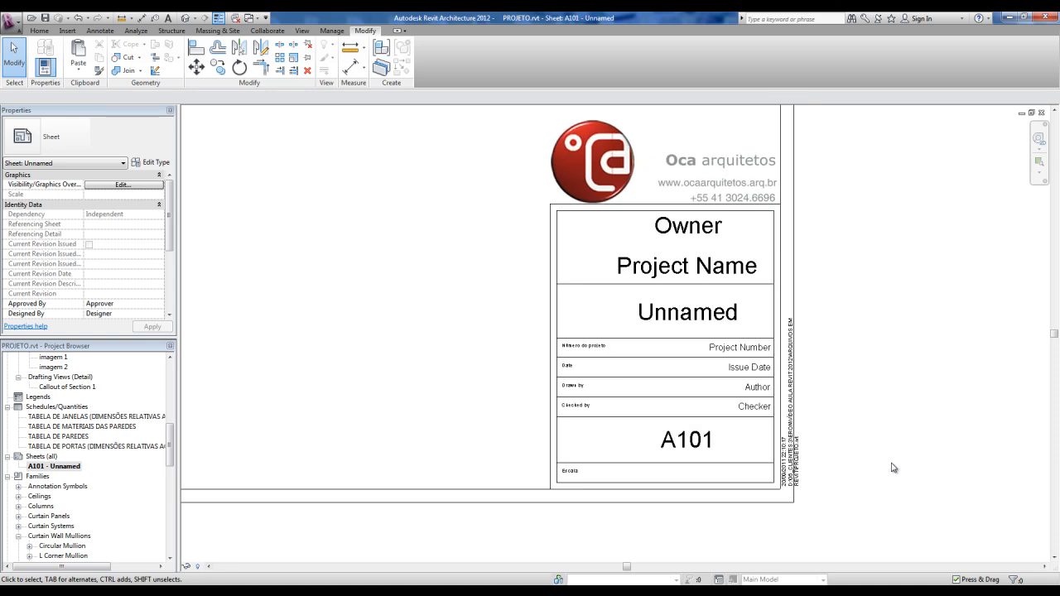
{"action": "scroll", "coordinate": [850, 480], "scroll_direction": "up", "scroll_amount": 2}
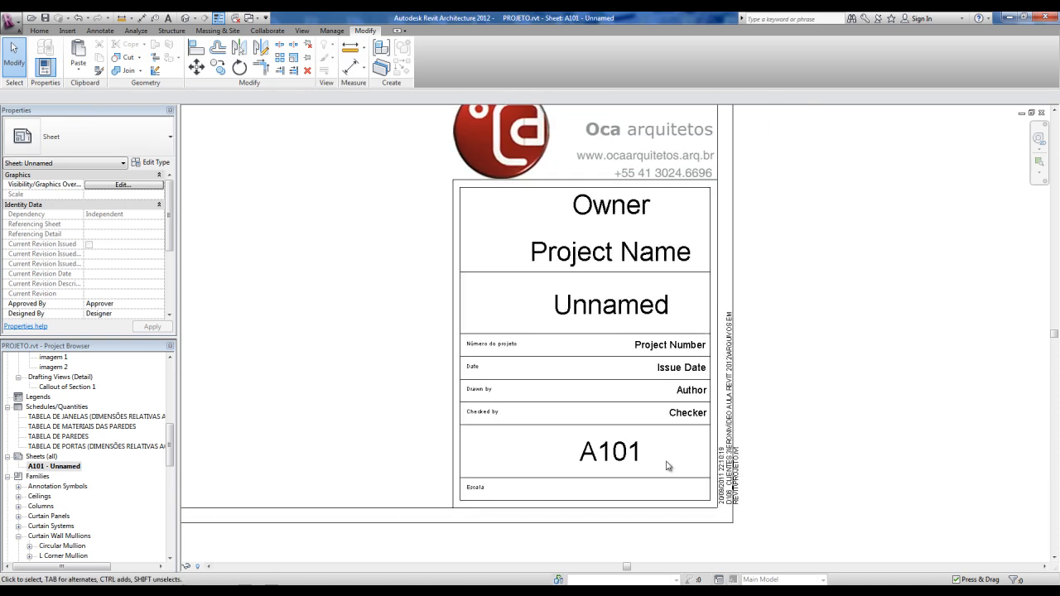
Change the sheet number in the title block to ARQ 01
{"action": "scroll", "coordinate": [474, 489], "scroll_direction": "up", "scroll_amount": 2}
{"action": "left_click", "coordinate": [476, 494]}
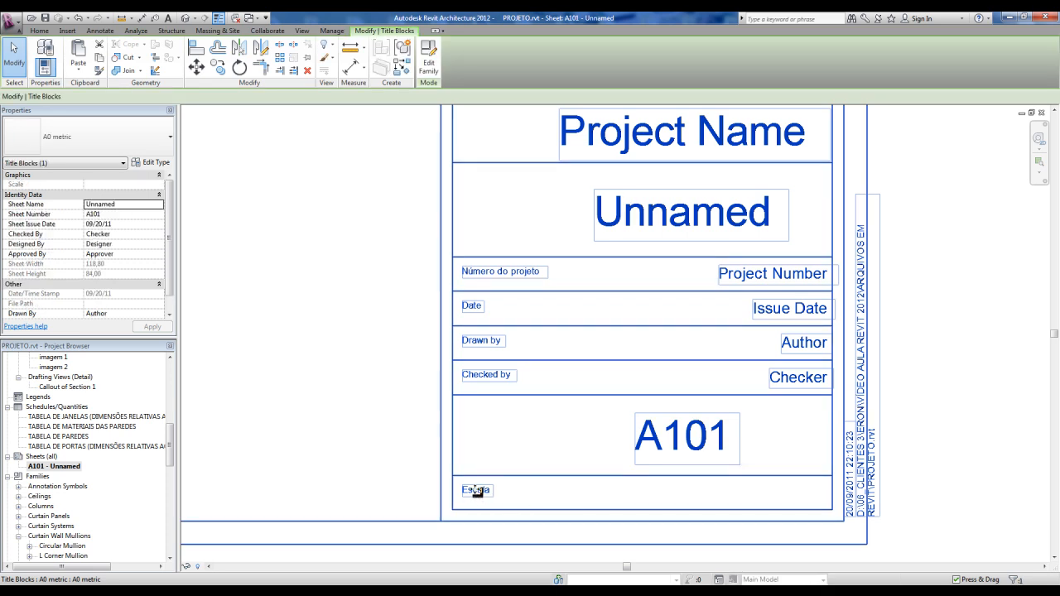
{"action": "left_click", "coordinate": [665, 440]}
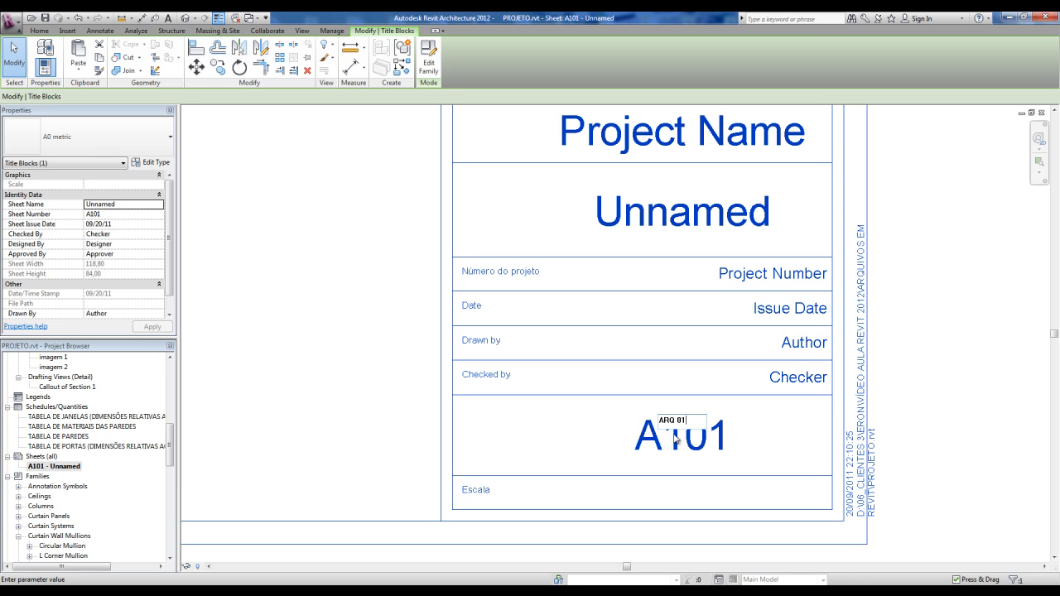
{"action": "type", "text": "ARQ 01"}
{"action": "left_click", "coordinate": [956, 418]}
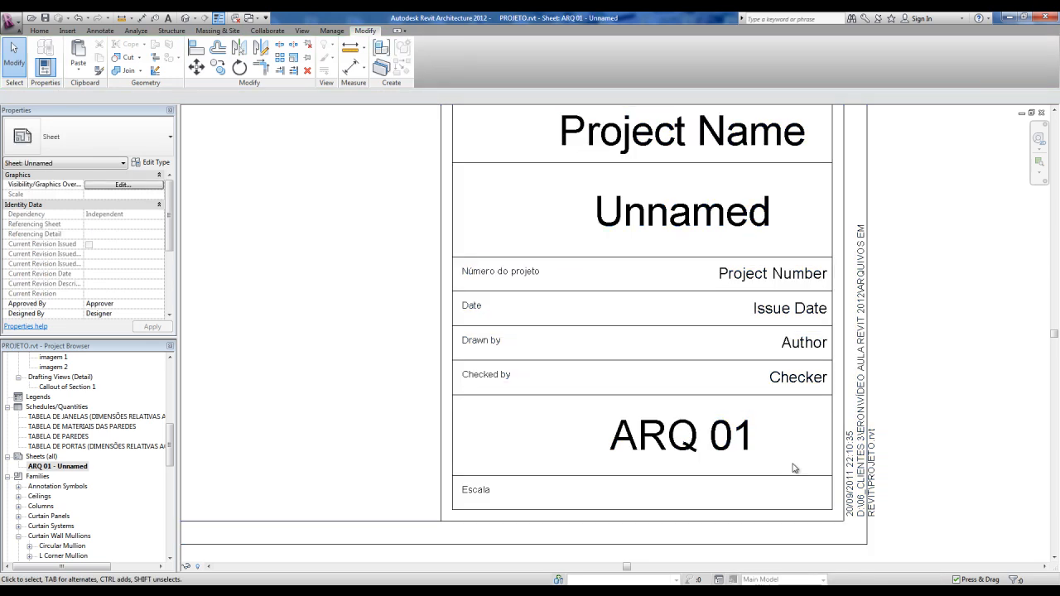
Check the wrapped file path text on the sheet and open the A0 metric title block family for editing
{"action": "scroll", "coordinate": [792, 469], "scroll_direction": "down", "scroll_amount": 2}
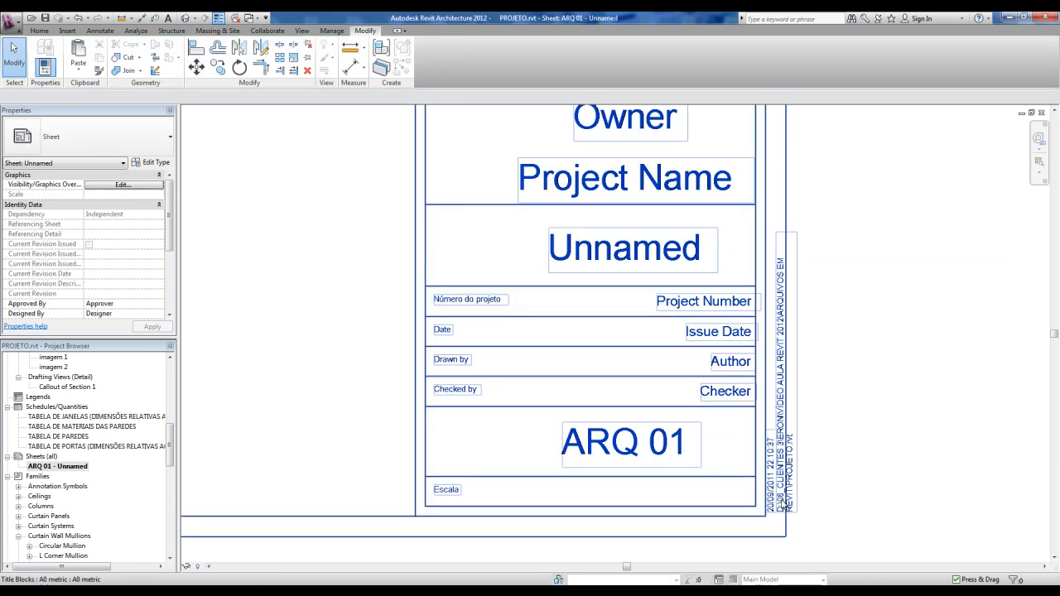
{"action": "left_click", "coordinate": [787, 499]}
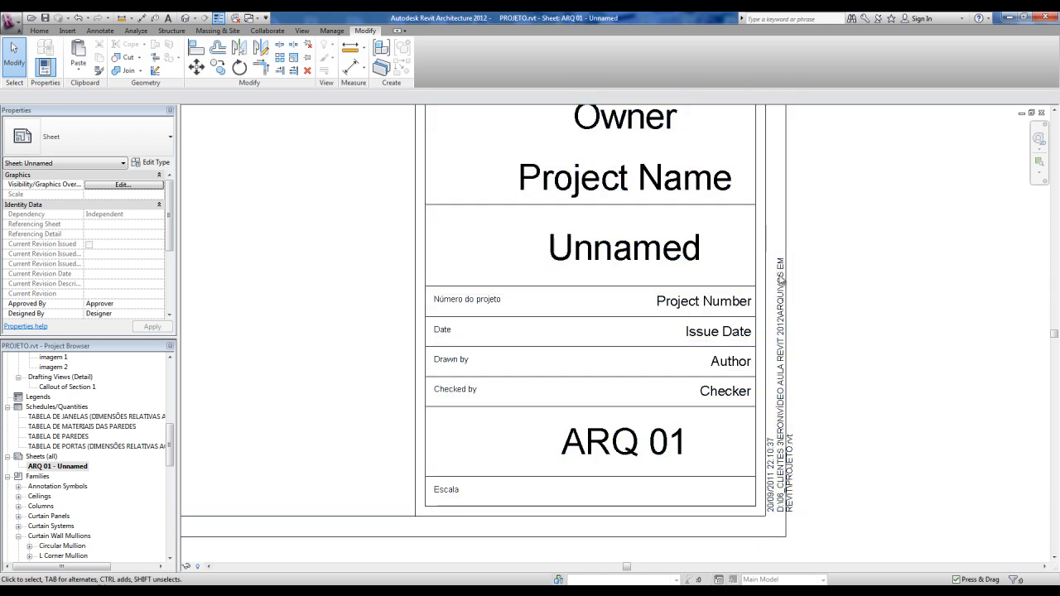
{"action": "scroll", "coordinate": [745, 500], "scroll_direction": "down", "scroll_amount": 3}
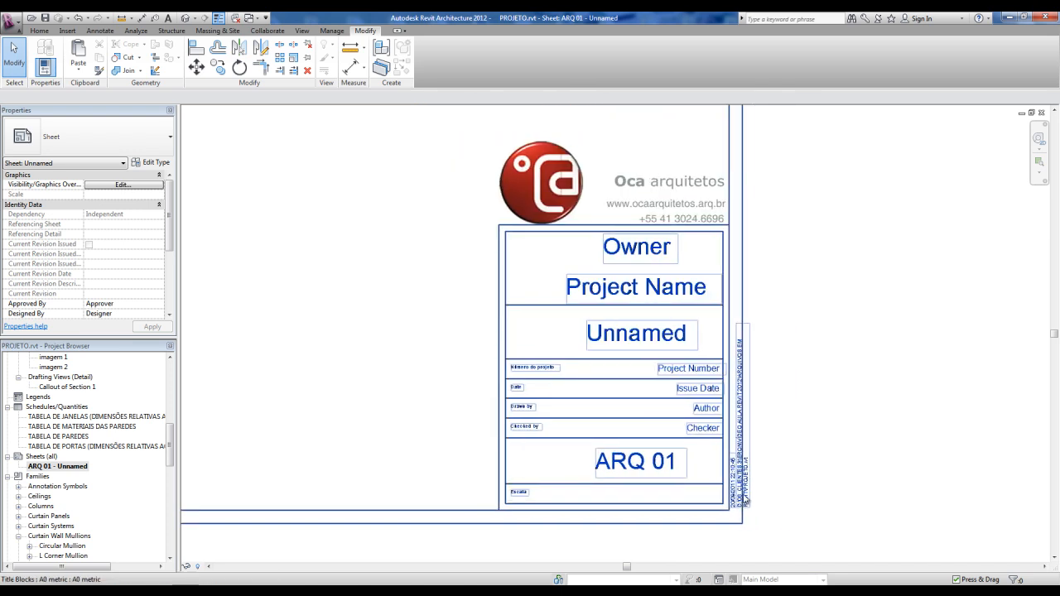
{"action": "left_click", "coordinate": [745, 500]}
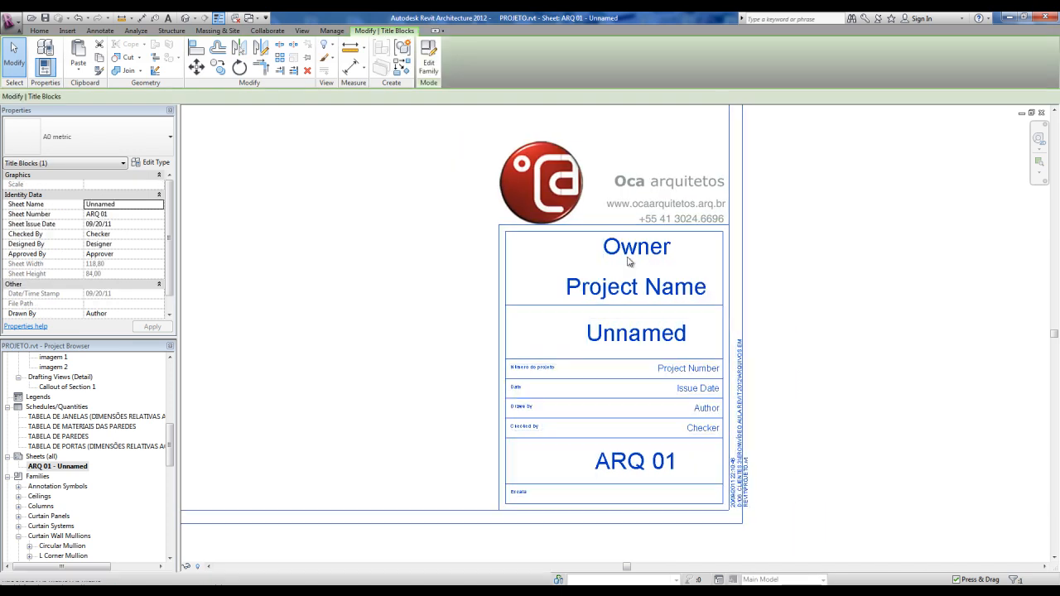
{"action": "left_click", "coordinate": [428, 58]}
Stretch the vertical file path label in the A0 title block upward so the full path fits on one line
{"action": "scroll", "coordinate": [637, 464], "scroll_direction": "up", "scroll_amount": 5}
{"action": "left_click", "coordinate": [642, 479]}
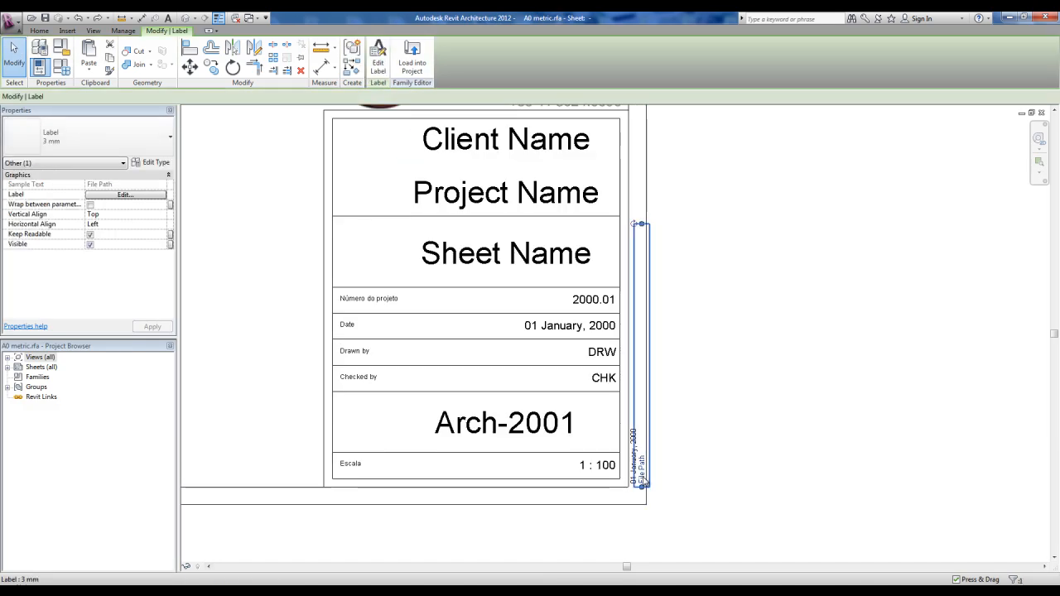
{"action": "scroll", "coordinate": [672, 395], "scroll_direction": "down", "scroll_amount": 5}
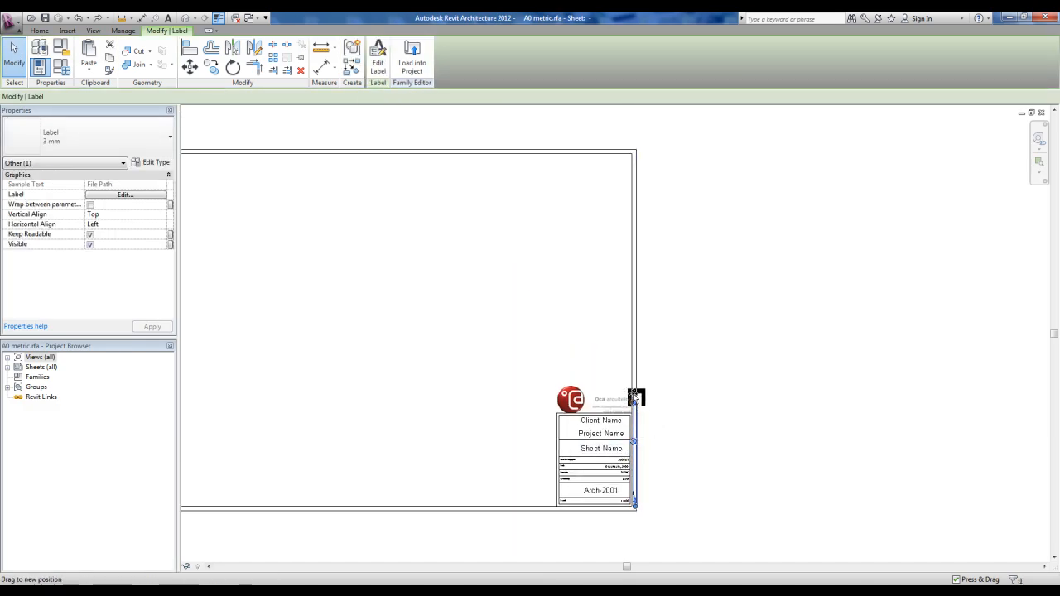
{"action": "left_click", "coordinate": [712, 310]}
Load the A0 metric title block family into the project, overwriting only the existing version
{"action": "key", "text": "ctrl"}
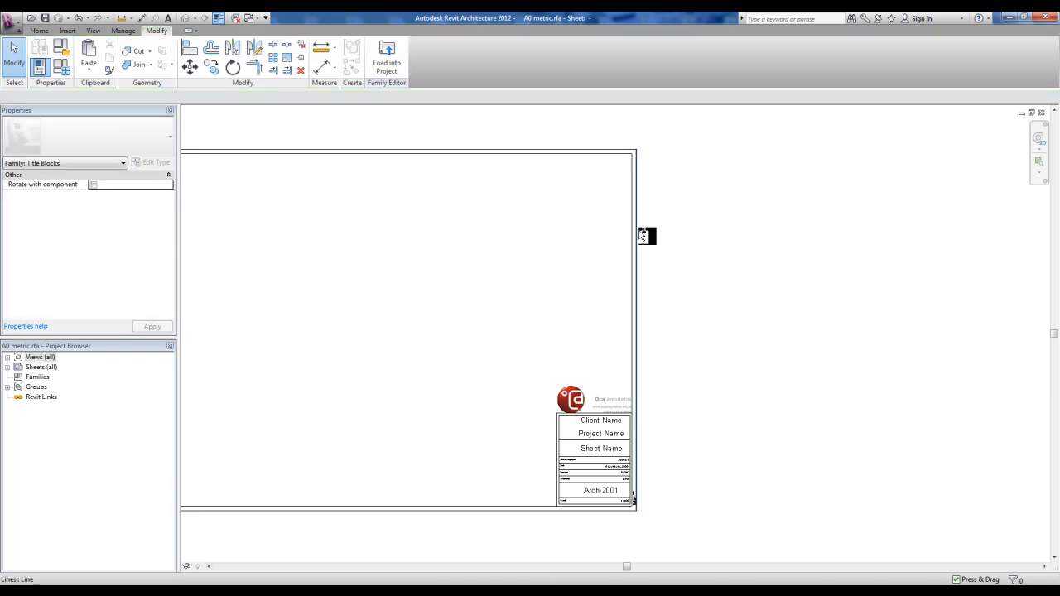
{"action": "middle_click_drag", "start_coordinate": [637, 274], "coordinate": [689, 251]}
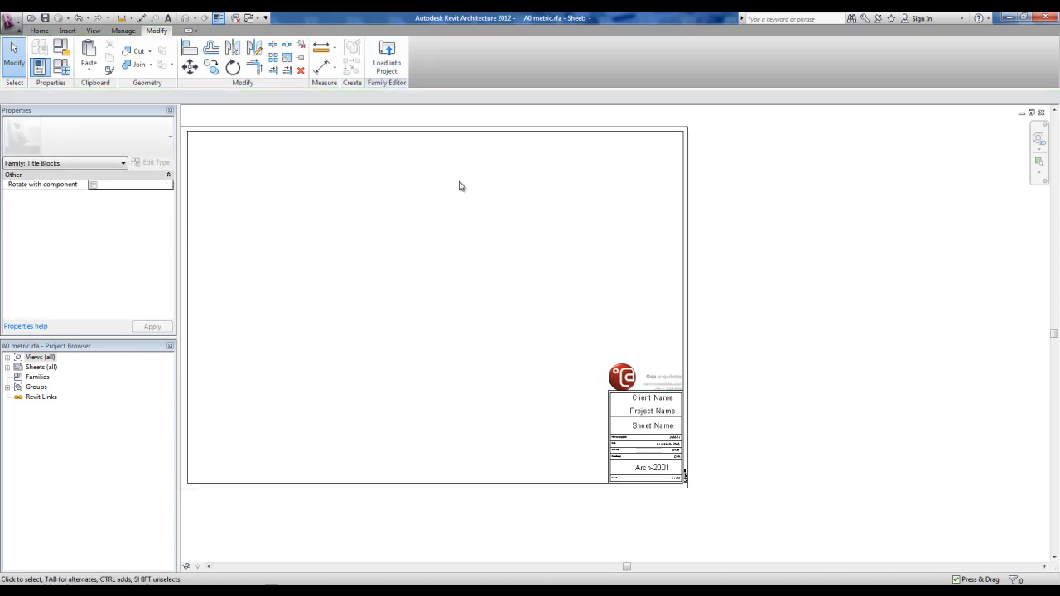
{"action": "key", "text": "ctrl"}
{"action": "left_click", "coordinate": [389, 68]}
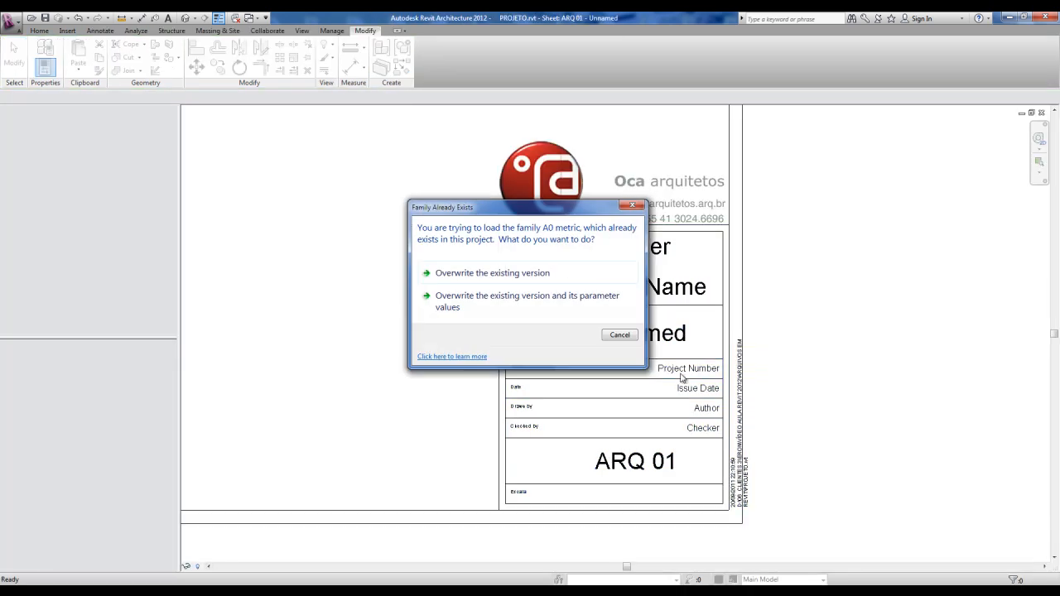
{"action": "left_click", "coordinate": [469, 276]}
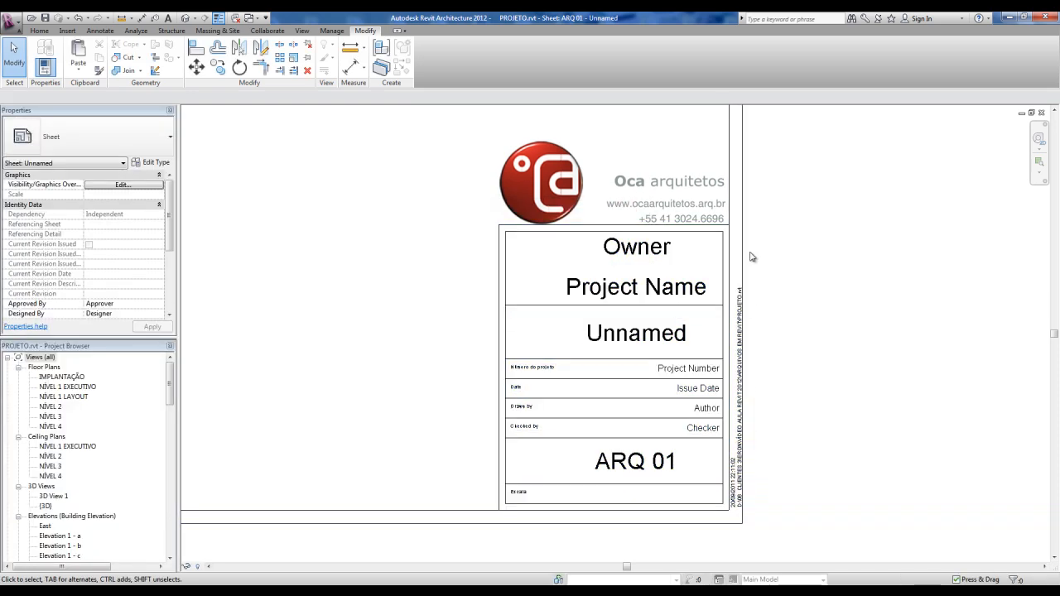
Examine the reloaded title block on the sheet, including the file path text, sheet number and owner fields
{"action": "scroll", "coordinate": [751, 507], "scroll_direction": "up", "scroll_amount": 2}
{"action": "scroll", "coordinate": [743, 468], "scroll_direction": "up", "scroll_amount": 1}
{"action": "middle_click_drag", "start_coordinate": [744, 468], "coordinate": [719, 497]}
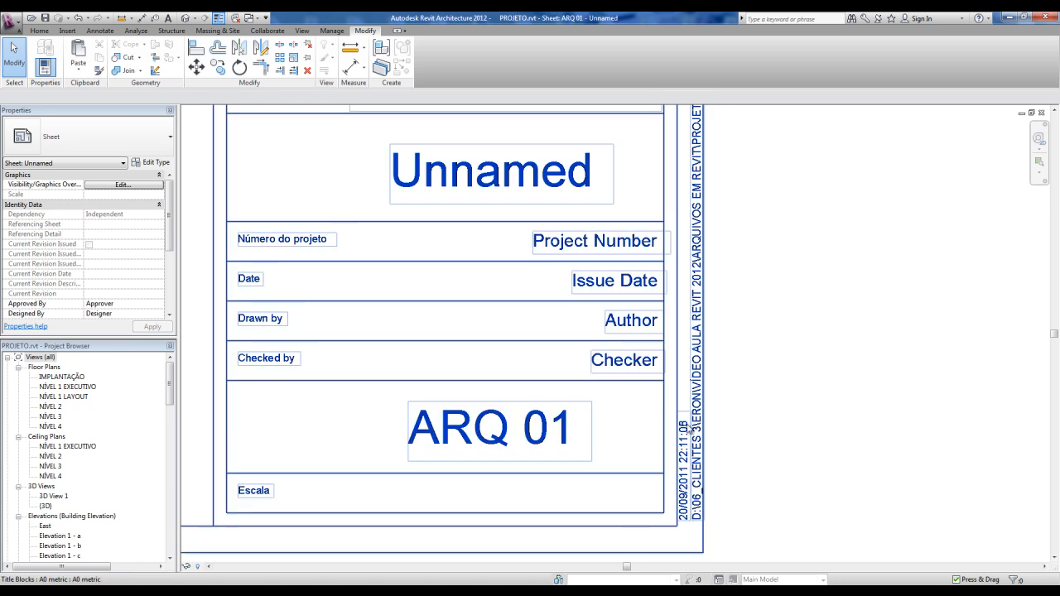
{"action": "scroll", "coordinate": [781, 437], "scroll_direction": "down", "scroll_amount": 1}
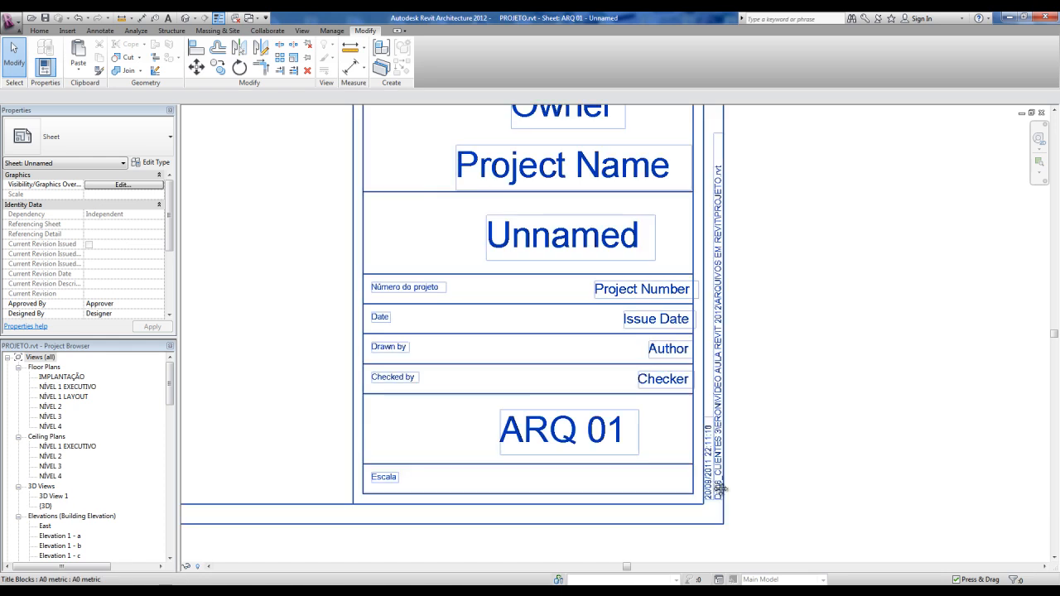
{"action": "left_click", "coordinate": [620, 448]}
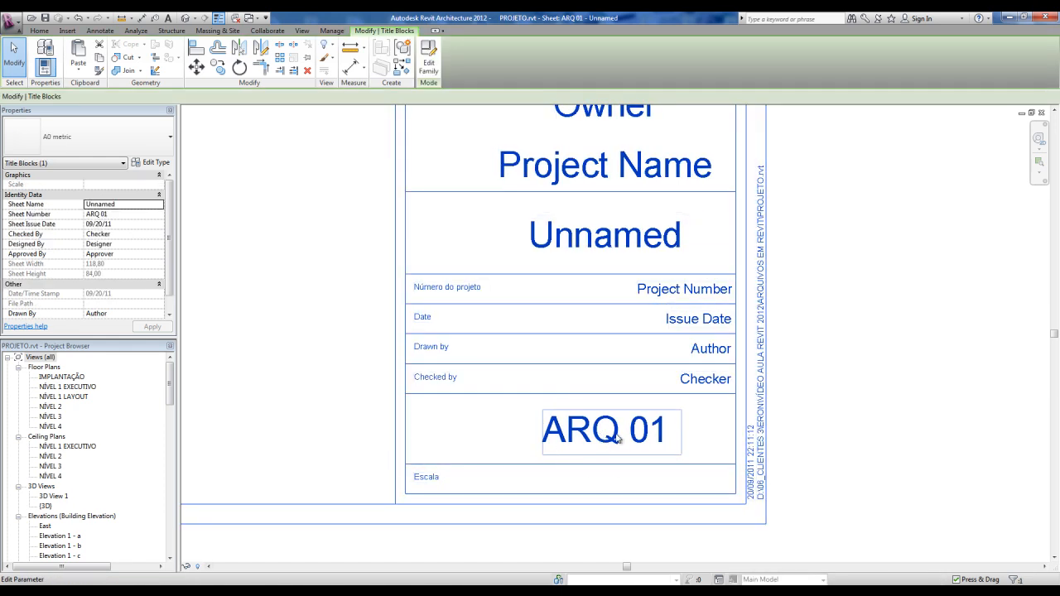
{"action": "left_click", "coordinate": [797, 433]}
{"action": "scroll", "coordinate": [798, 433], "scroll_direction": "down", "scroll_amount": 1}
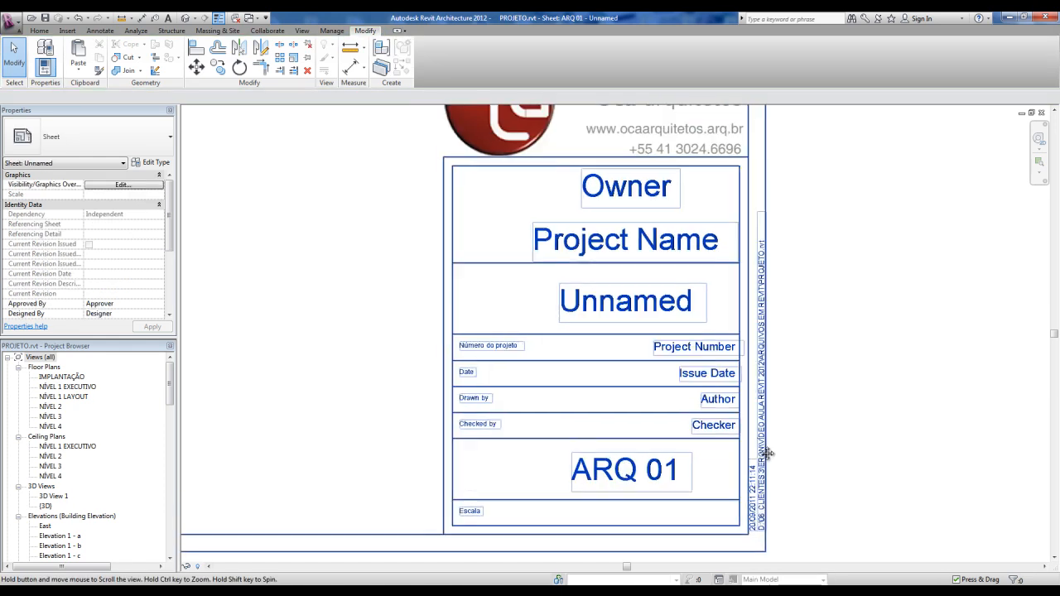
{"action": "left_click", "coordinate": [596, 311]}
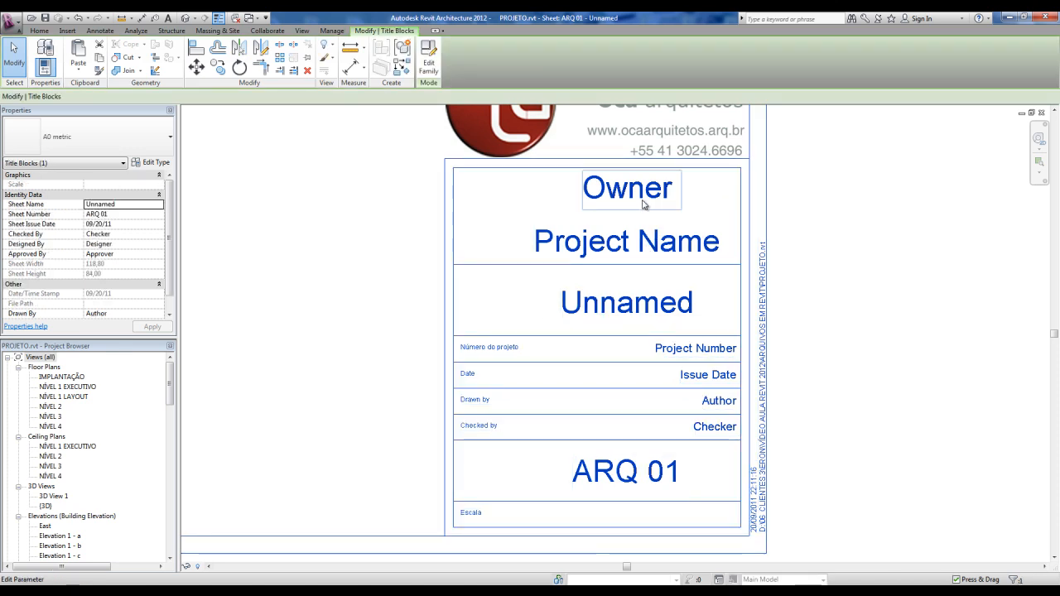
{"action": "left_click", "coordinate": [980, 318]}
Save the project with the whole sheet in view
{"action": "scroll", "coordinate": [915, 352], "scroll_direction": "down", "scroll_amount": 3}
{"action": "left_click", "coordinate": [913, 359]}
{"action": "scroll", "coordinate": [912, 359], "scroll_direction": "down", "scroll_amount": 2}
{"action": "middle_click_drag", "start_coordinate": [913, 359], "coordinate": [903, 454]}
{"action": "scroll", "coordinate": [920, 473], "scroll_direction": "down", "scroll_amount": 1}
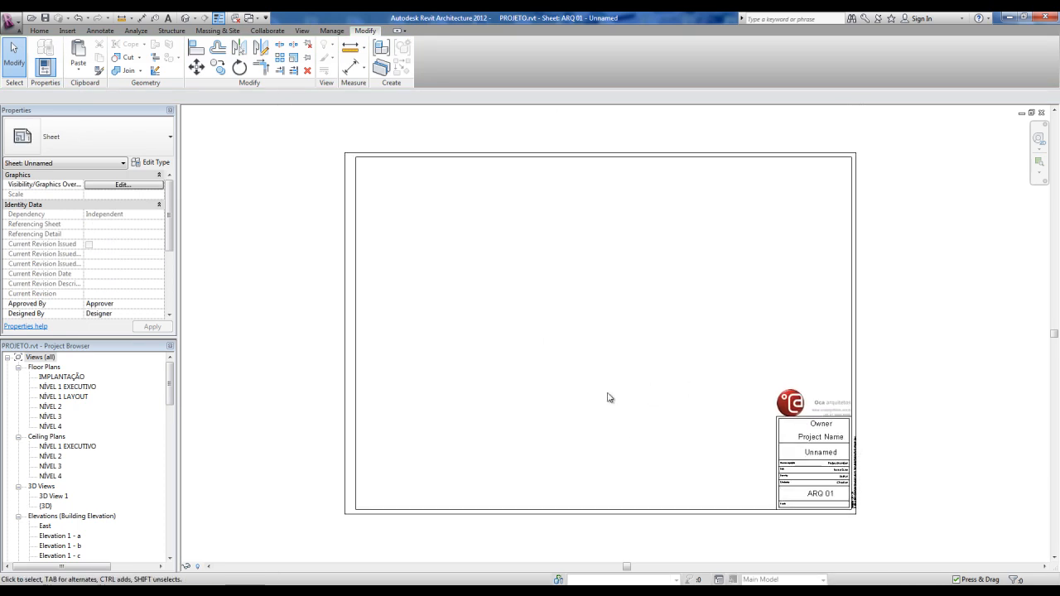
{"action": "left_click", "coordinate": [49, 21]}
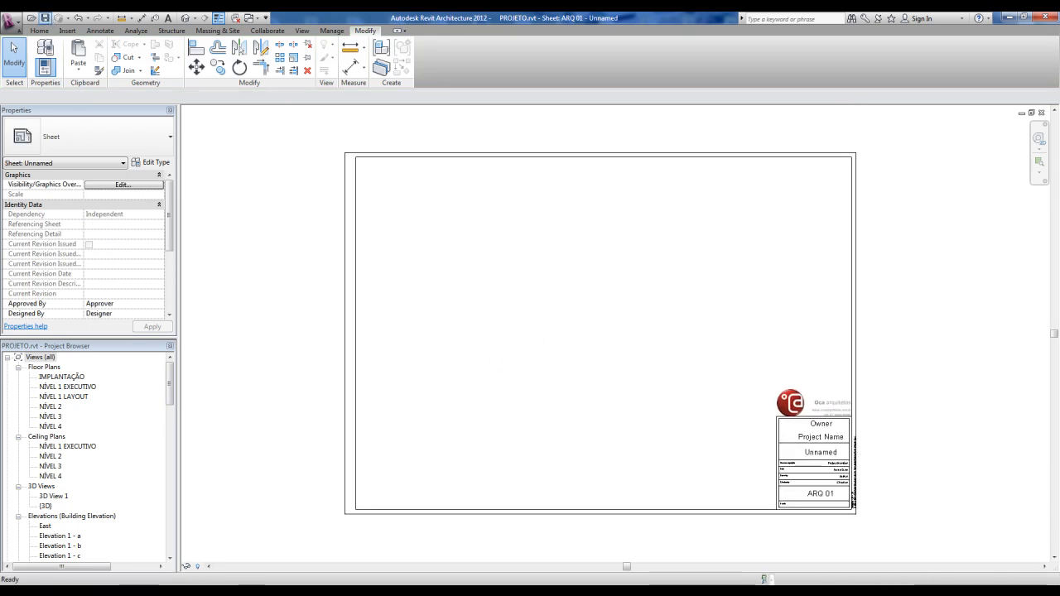
{"action": "left_click", "coordinate": [1005, 559]}
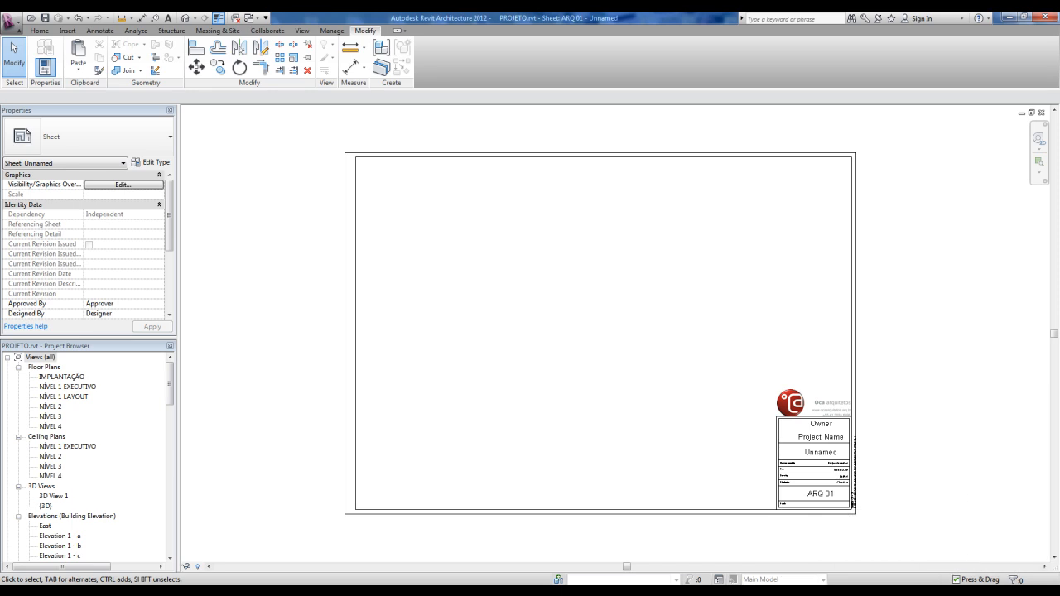
Create a new sheet with the A0 metric title block and check the sheet number in its title block
{"action": "scroll", "coordinate": [903, 446], "scroll_direction": "down", "scroll_amount": 1}
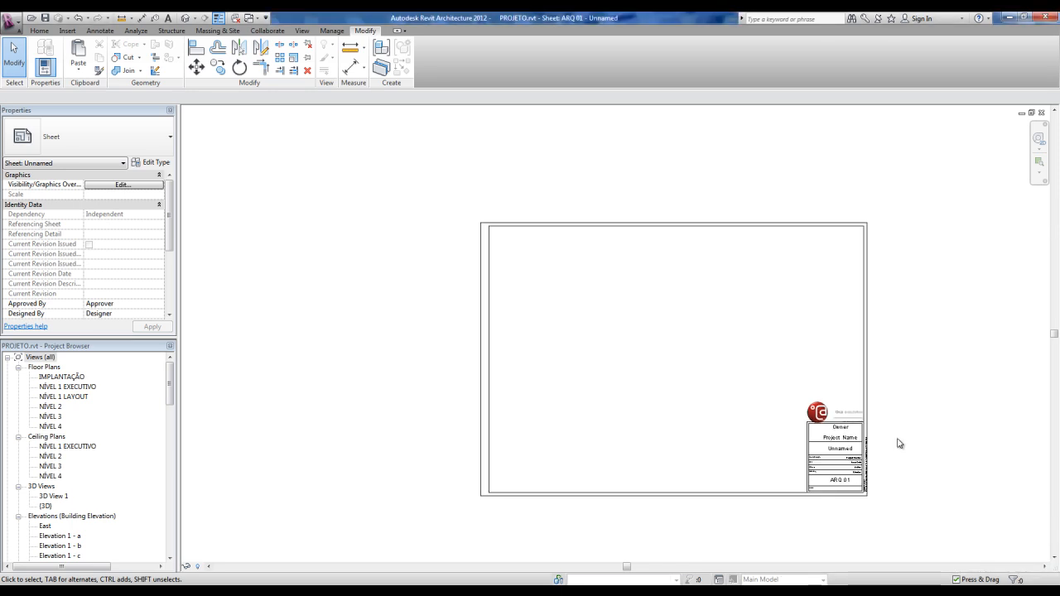
{"action": "middle_click_drag", "start_coordinate": [883, 442], "coordinate": [850, 428]}
{"action": "middle_click_drag", "start_coordinate": [630, 373], "coordinate": [570, 349]}
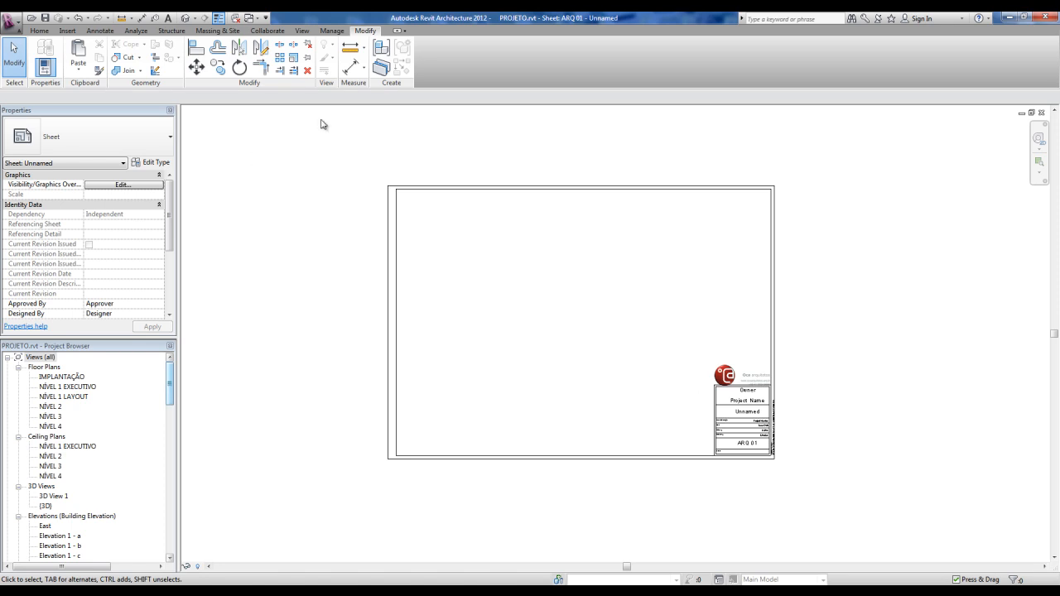
{"action": "left_click", "coordinate": [304, 30]}
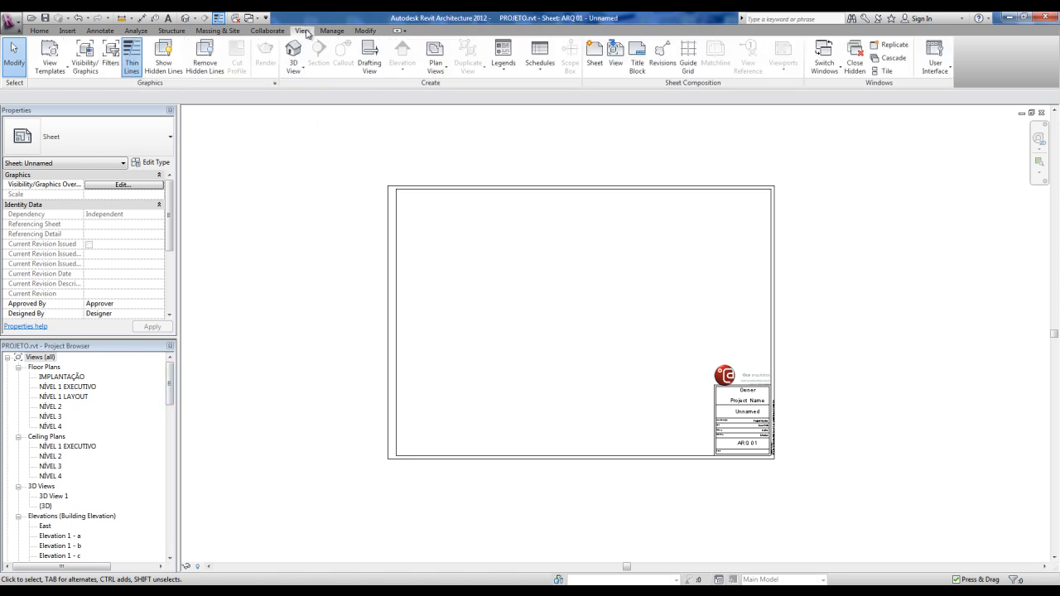
{"action": "left_click", "coordinate": [595, 66]}
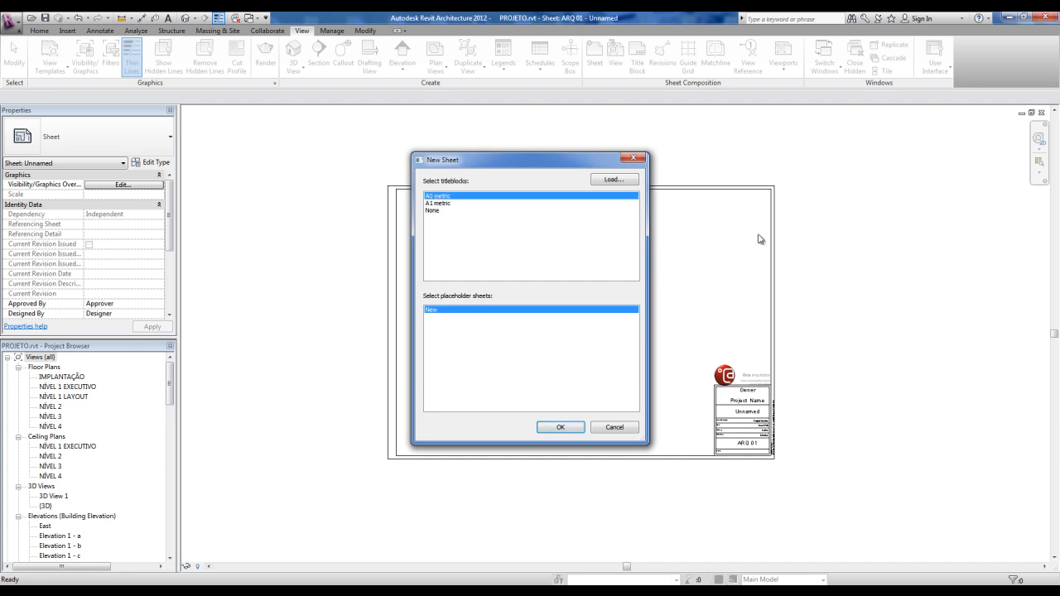
{"action": "left_click", "coordinate": [556, 428]}
{"action": "scroll", "coordinate": [828, 518], "scroll_direction": "up", "scroll_amount": 3}
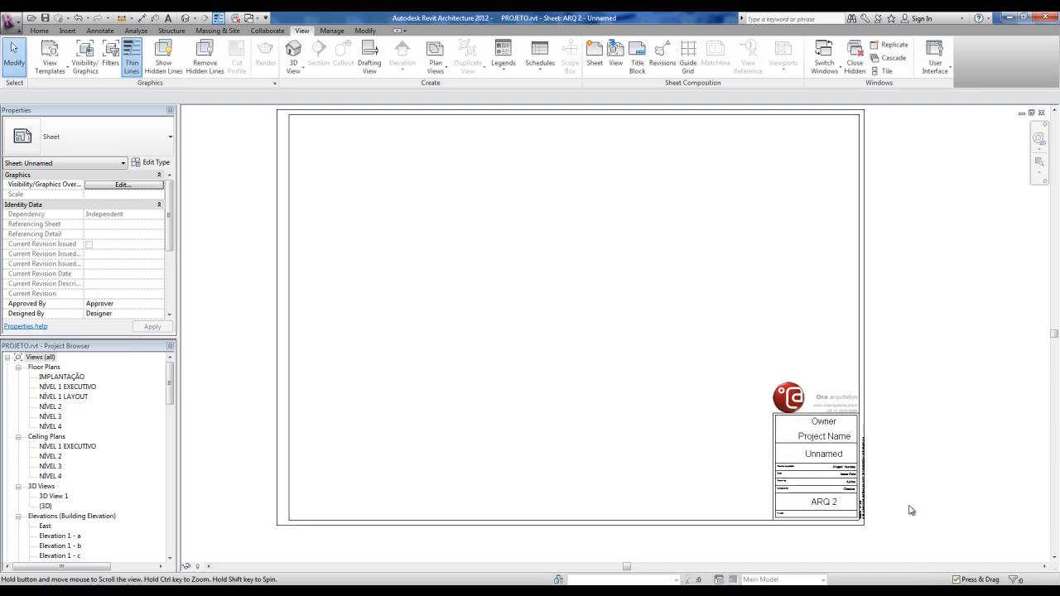
{"action": "scroll", "coordinate": [818, 522], "scroll_direction": "up", "scroll_amount": 3}
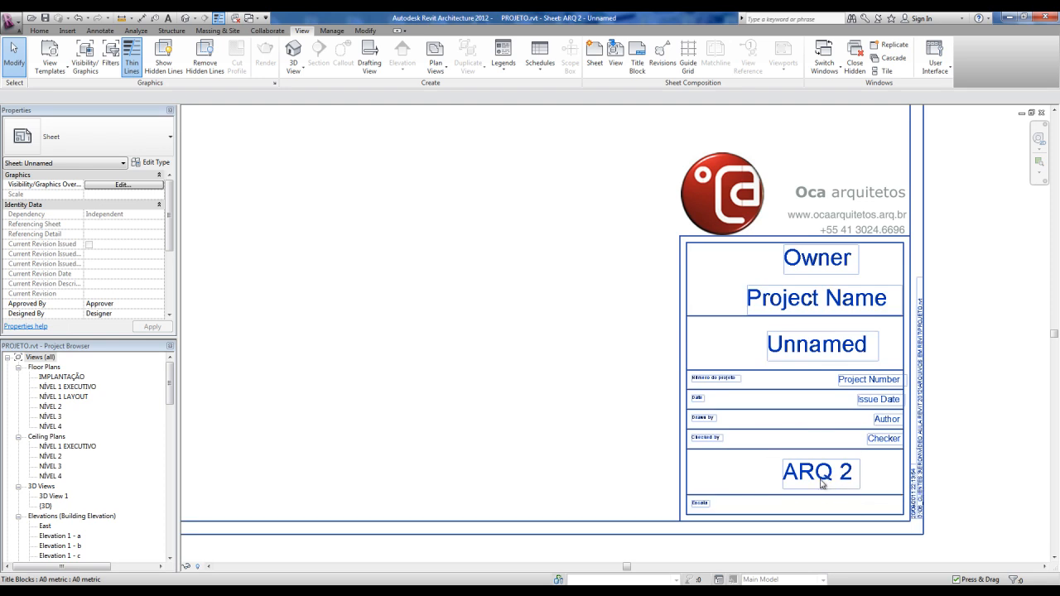
{"action": "scroll", "coordinate": [821, 485], "scroll_direction": "down", "scroll_amount": 3}
Find the project's sheets in the browser and open sheet ARQ 01
{"action": "left_click_drag", "start_coordinate": [169, 406], "coordinate": [172, 456]}
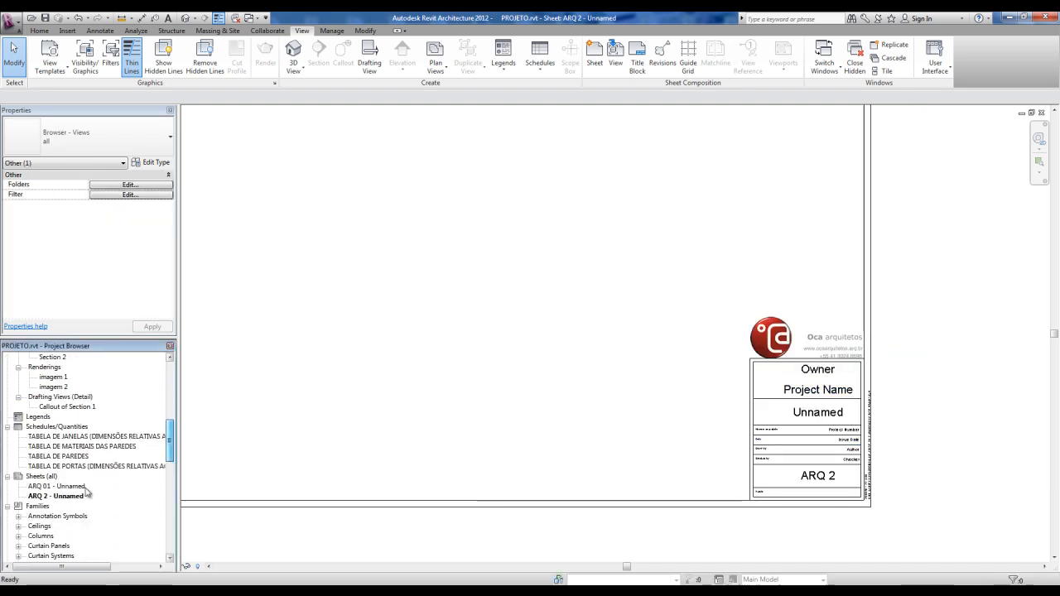
{"action": "left_click", "coordinate": [50, 486]}
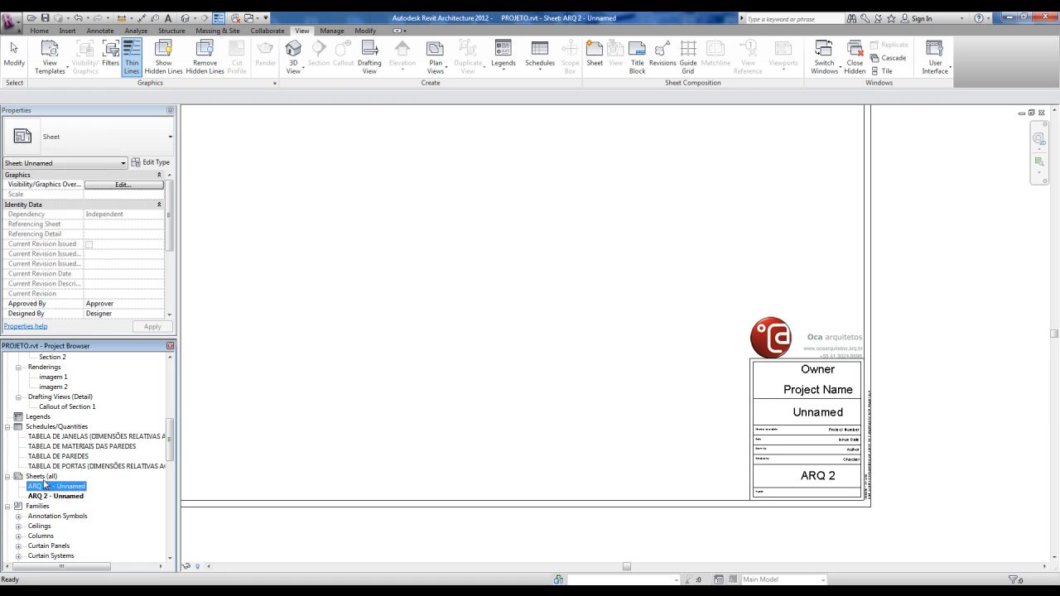
{"action": "left_click", "coordinate": [287, 557]}
{"action": "scroll", "coordinate": [357, 522], "scroll_direction": "down", "scroll_amount": 5}
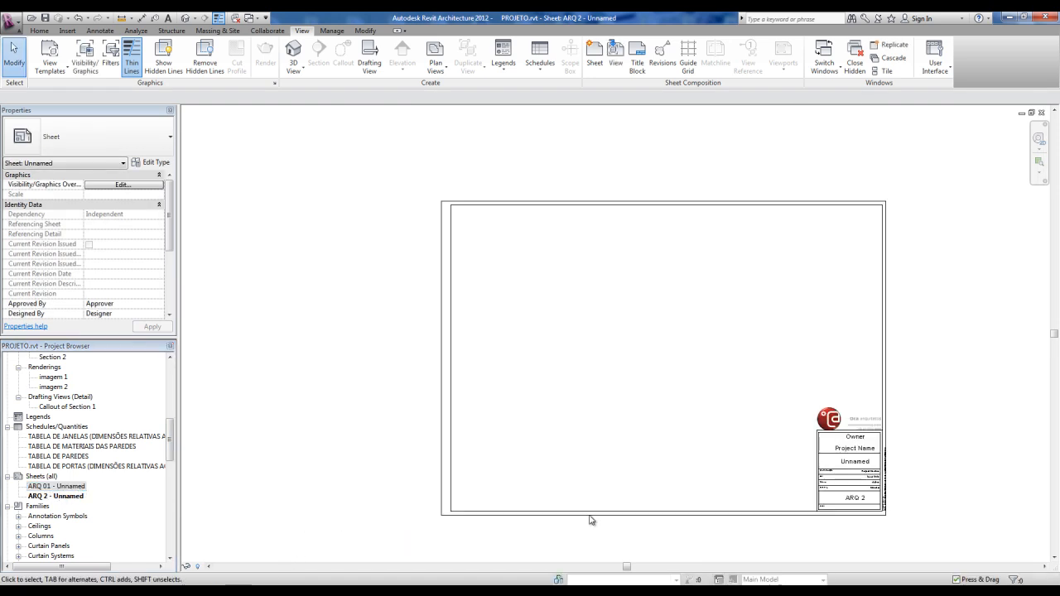
{"action": "double_click", "coordinate": [53, 486]}
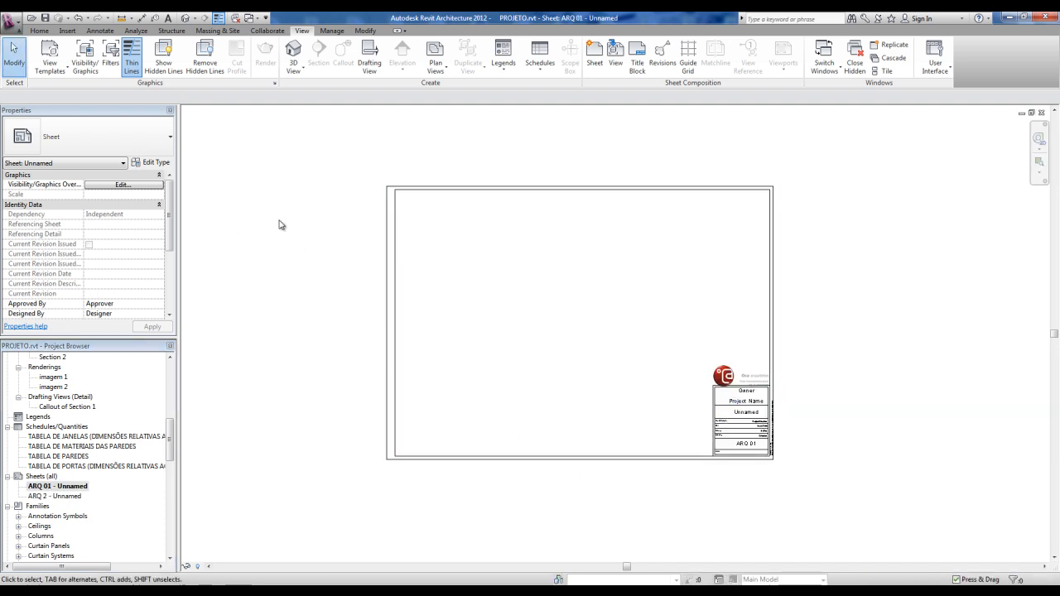
{"action": "middle_click_drag", "start_coordinate": [615, 317], "coordinate": [596, 326]}
{"action": "scroll", "coordinate": [383, 221], "scroll_direction": "up", "scroll_amount": 1}
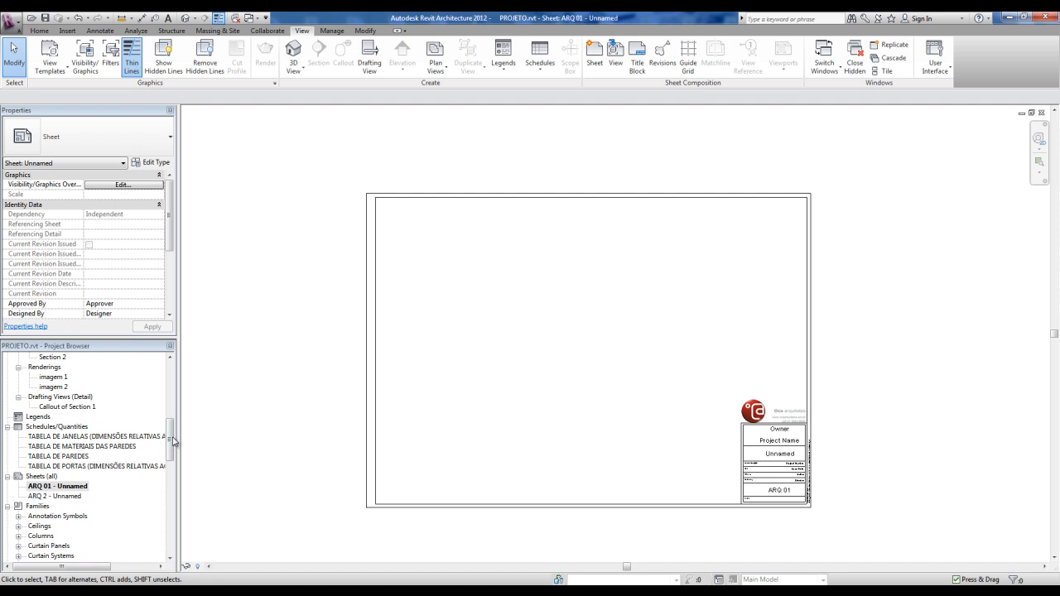
Open the NÍVEL 1 EXECUTIVO floor plan
{"action": "scroll", "coordinate": [130, 377], "scroll_direction": "up", "scroll_amount": 5}
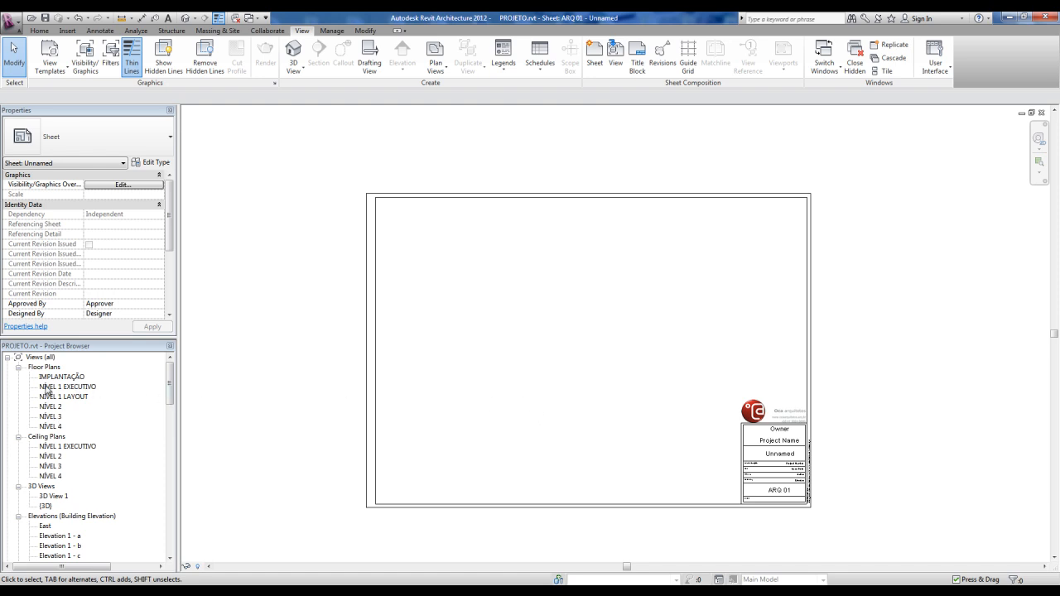
{"action": "left_click", "coordinate": [48, 387]}
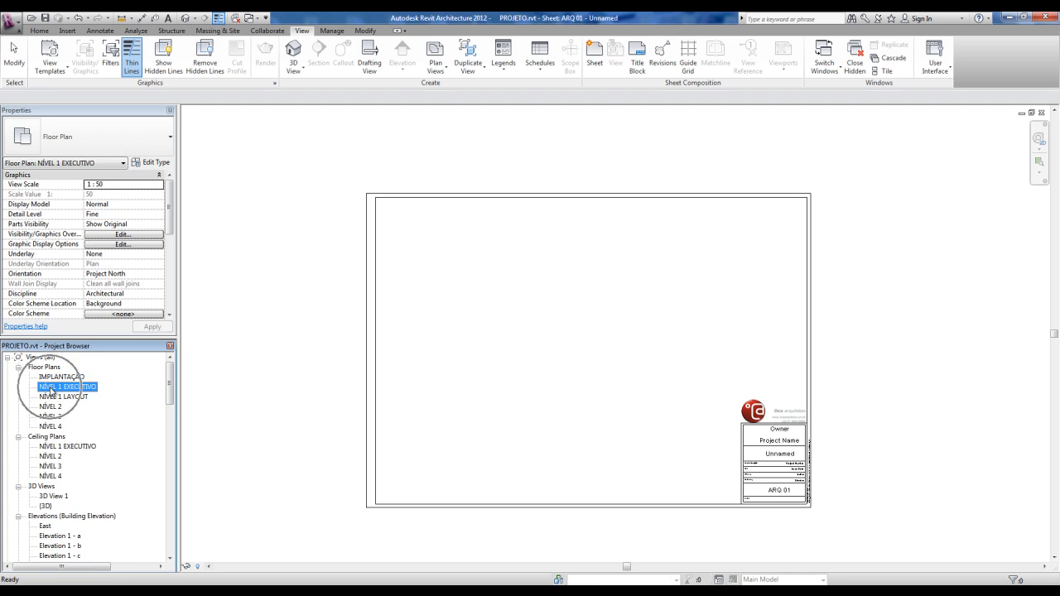
{"action": "double_click", "coordinate": [50, 388]}
{"action": "scroll", "coordinate": [462, 431], "scroll_direction": "down", "scroll_amount": 3}
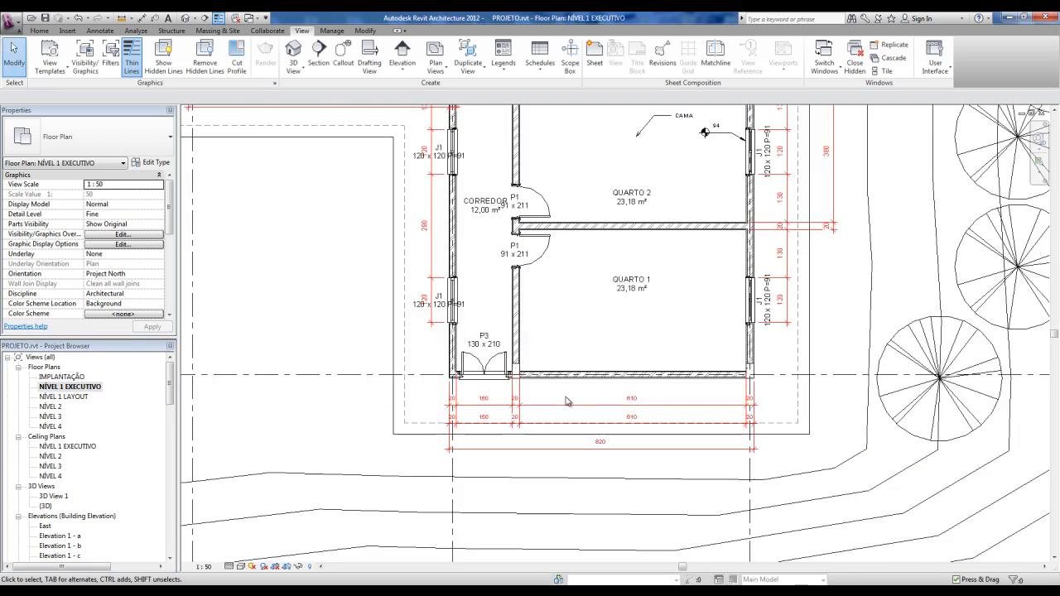
Show the crop region around the whole site in the NÍVEL 1 EXECUTIVO floor plan
{"action": "left_click", "coordinate": [203, 566]}
{"action": "scroll", "coordinate": [310, 405], "scroll_direction": "down", "scroll_amount": 3}
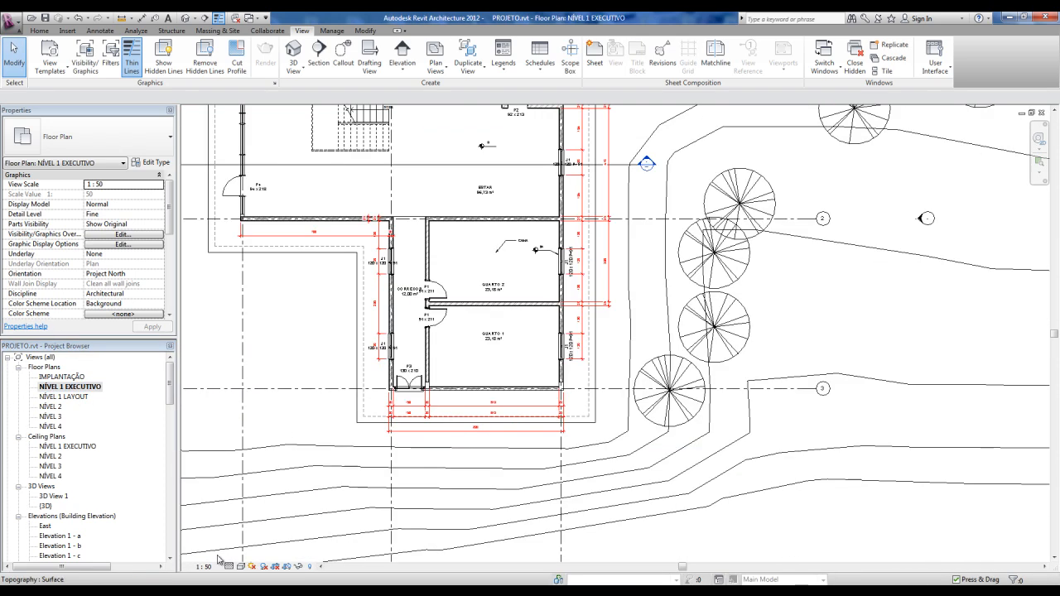
{"action": "scroll", "coordinate": [662, 395], "scroll_direction": "down", "scroll_amount": 3}
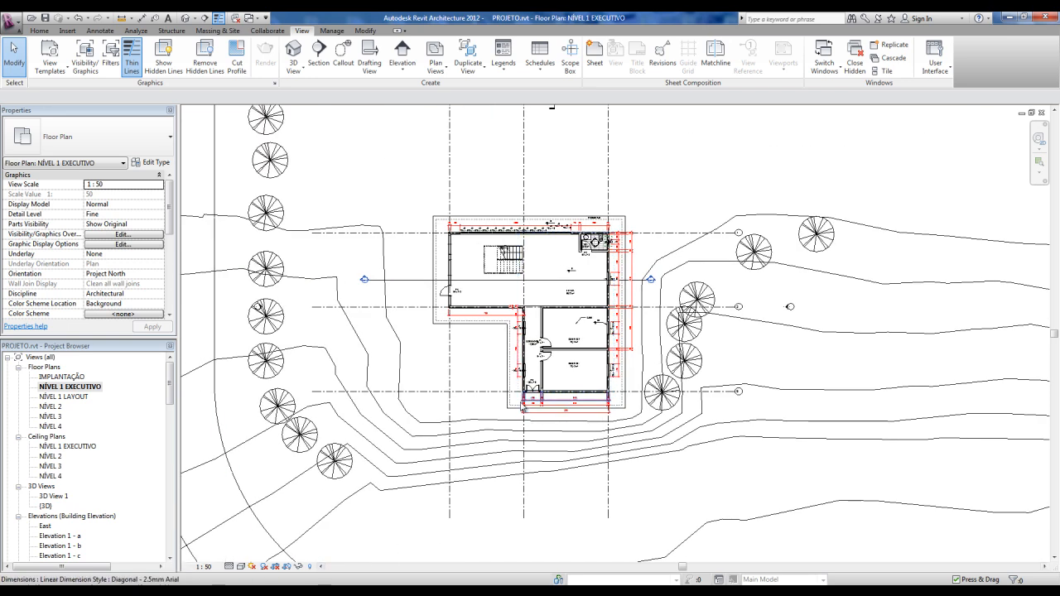
{"action": "scroll", "coordinate": [513, 344], "scroll_direction": "down", "scroll_amount": 2}
{"action": "scroll", "coordinate": [511, 341], "scroll_direction": "down", "scroll_amount": 1}
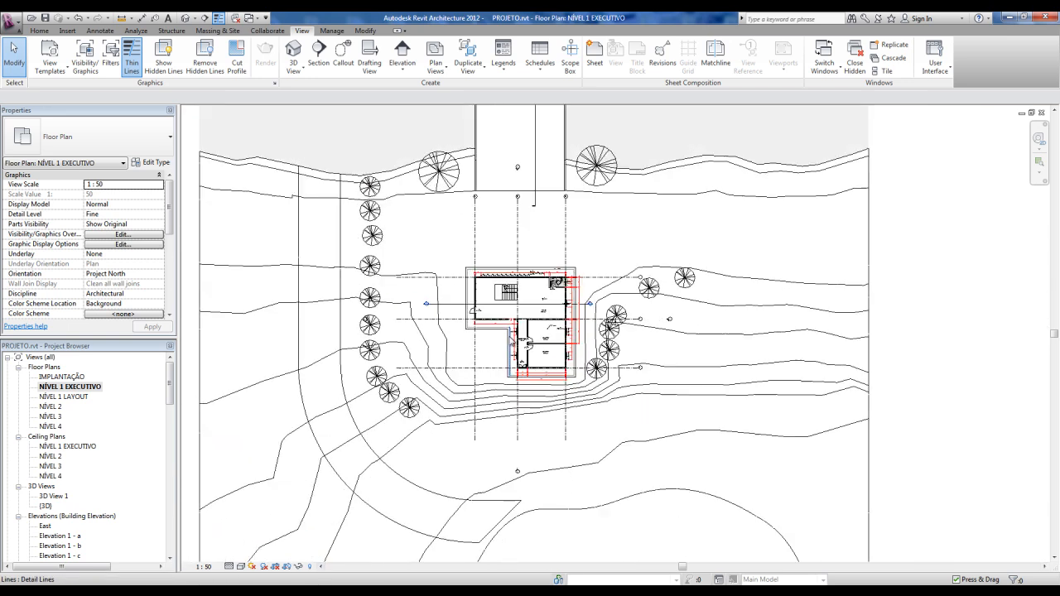
{"action": "scroll", "coordinate": [511, 341], "scroll_direction": "down", "scroll_amount": 1}
{"action": "scroll", "coordinate": [435, 416], "scroll_direction": "down", "scroll_amount": 2}
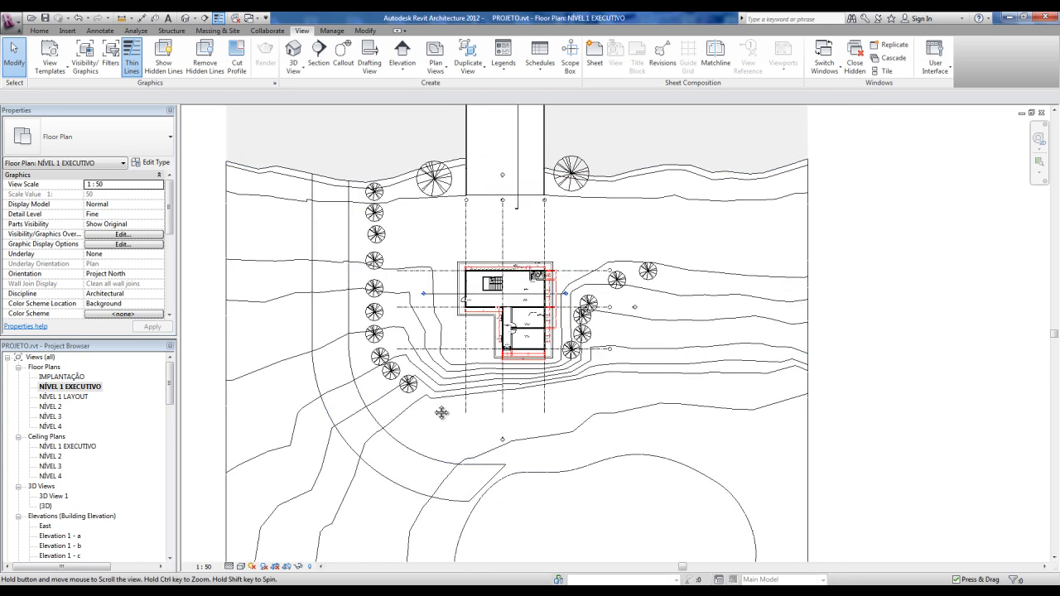
{"action": "scroll", "coordinate": [435, 417], "scroll_direction": "down", "scroll_amount": 1}
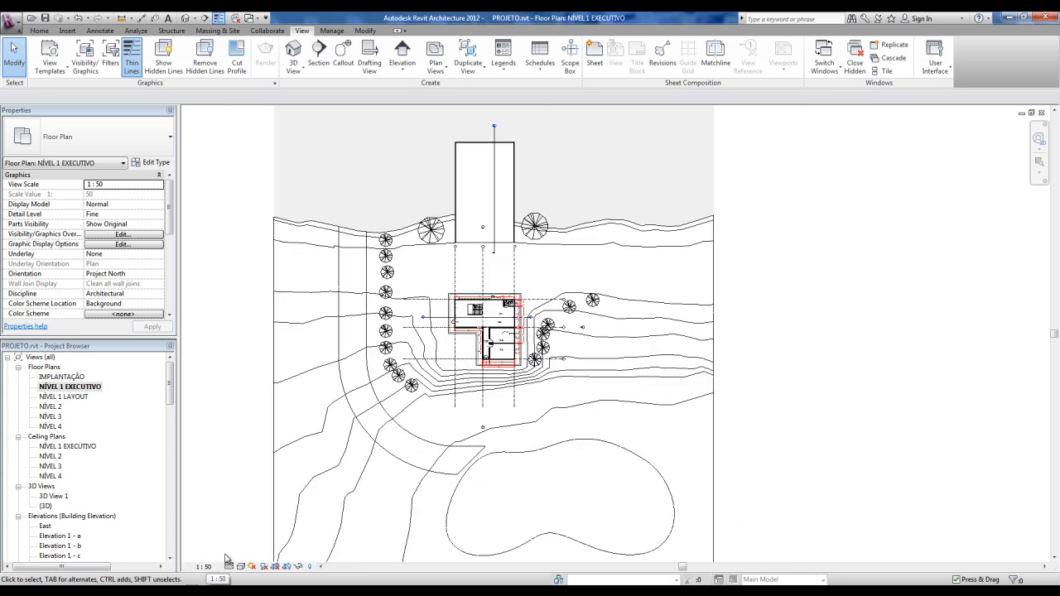
{"action": "scroll", "coordinate": [486, 457], "scroll_direction": "down", "scroll_amount": 4}
{"action": "scroll", "coordinate": [487, 457], "scroll_direction": "up", "scroll_amount": 3}
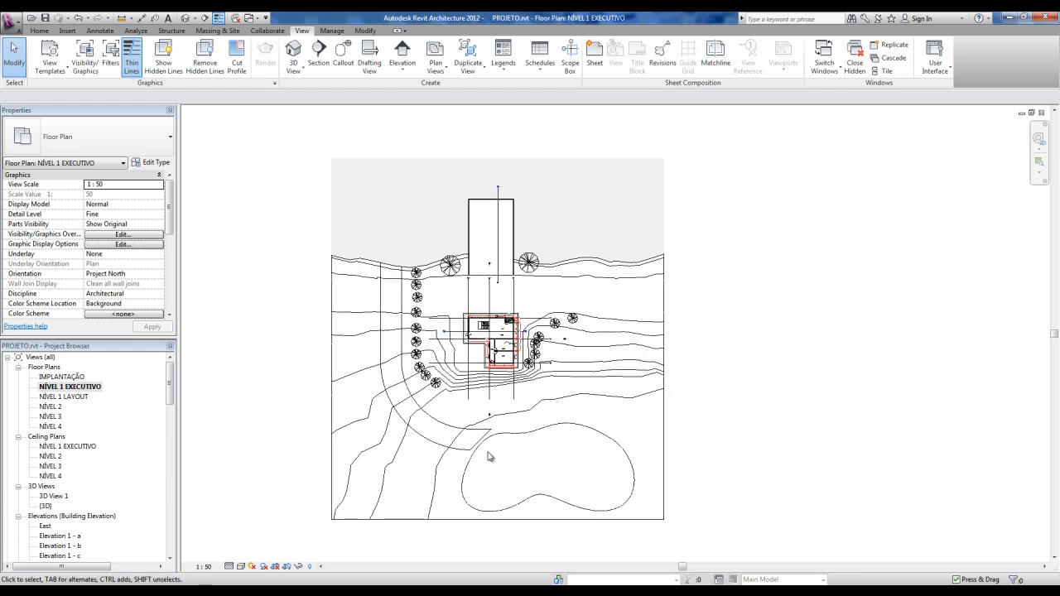
{"action": "left_click", "coordinate": [286, 567]}
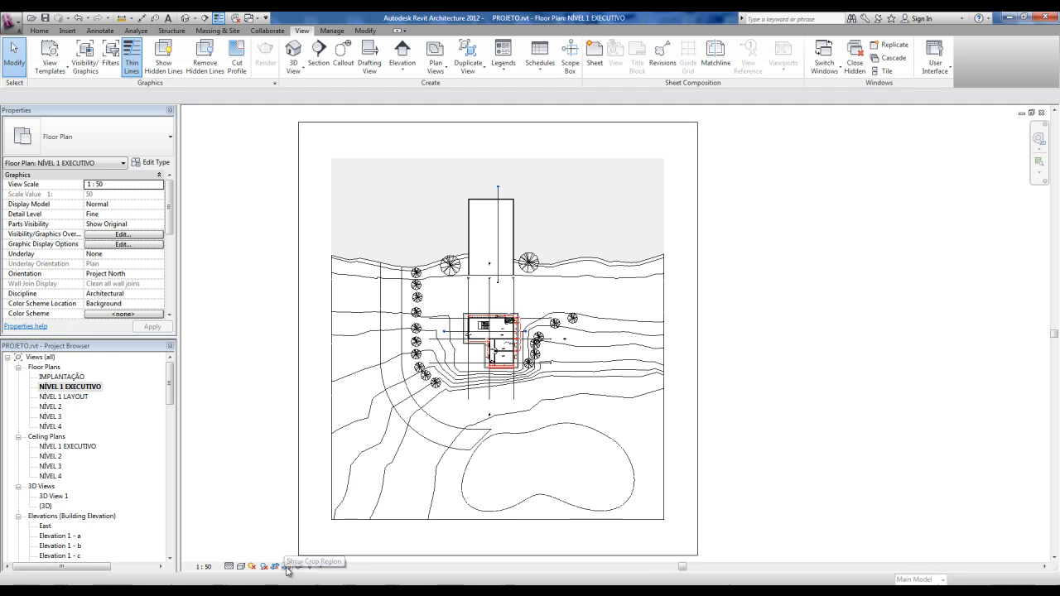
Shrink all four sides of the crop region in the NÍVEL 1 EXECUTIVO plan to fit closely around the house
{"action": "scroll", "coordinate": [678, 260], "scroll_direction": "down", "scroll_amount": 1}
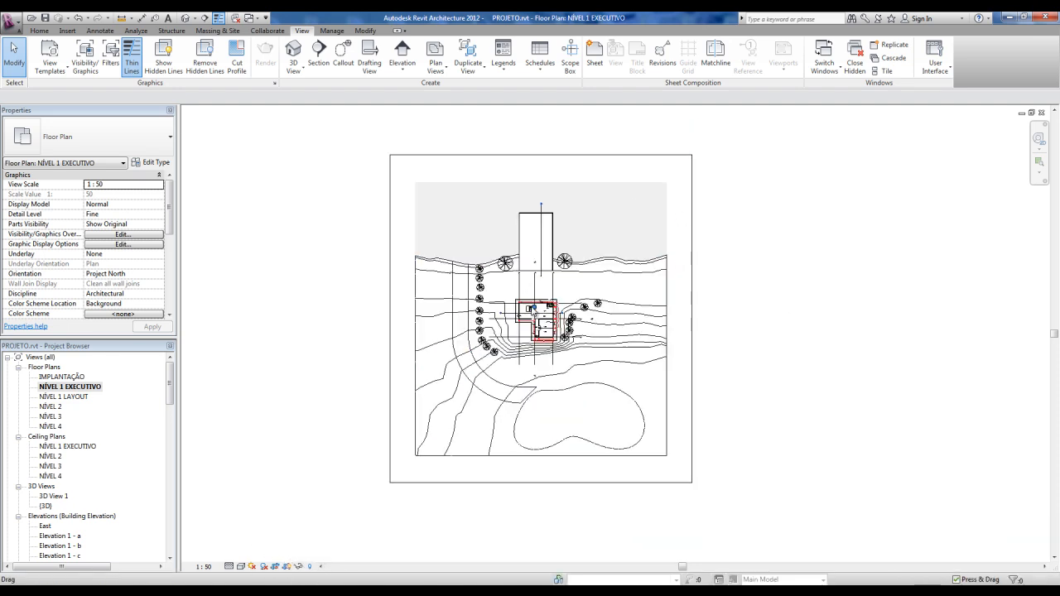
{"action": "left_click", "coordinate": [589, 156]}
{"action": "left_click_drag", "start_coordinate": [541, 155], "coordinate": [543, 296]}
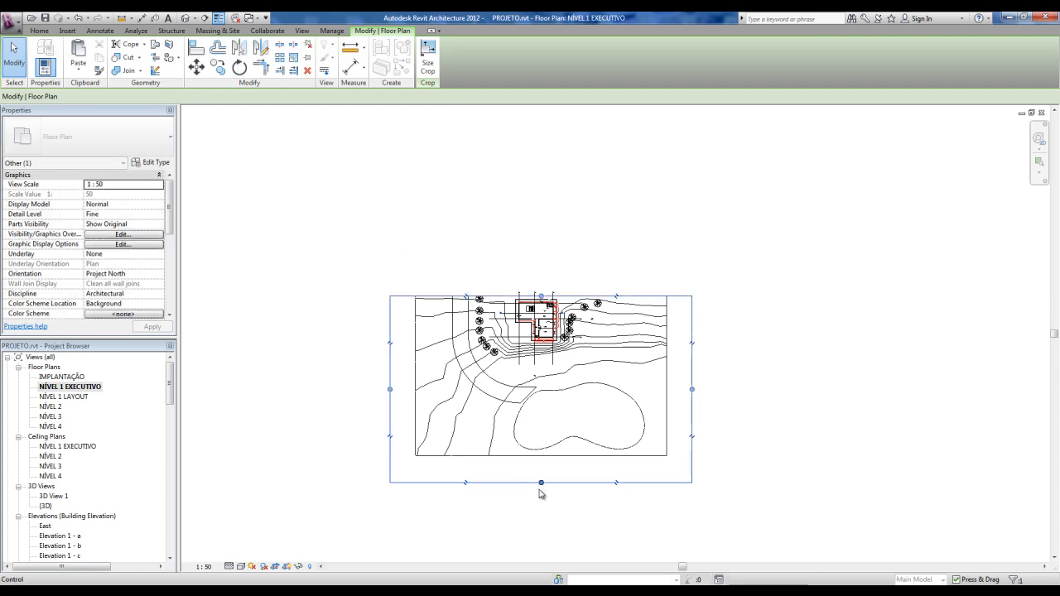
{"action": "left_click_drag", "start_coordinate": [543, 486], "coordinate": [543, 346]}
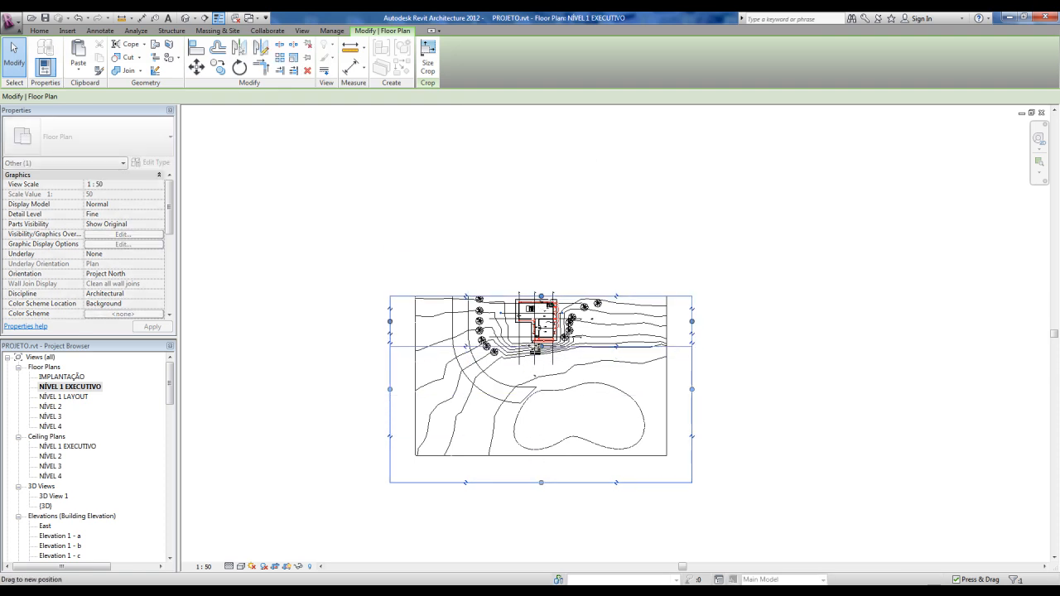
{"action": "left_click_drag", "start_coordinate": [694, 323], "coordinate": [563, 325]}
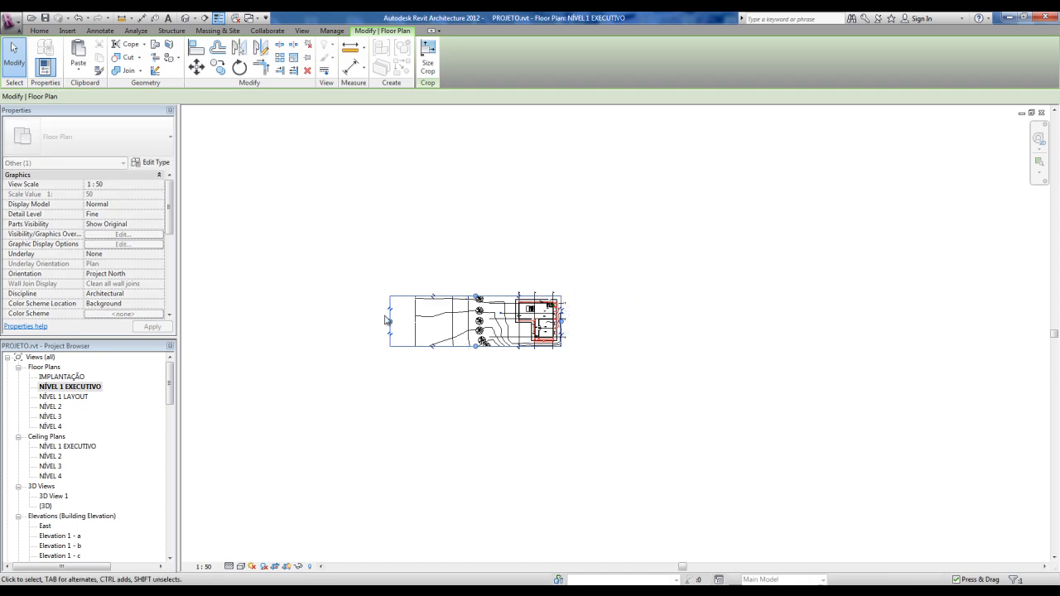
{"action": "left_click_drag", "start_coordinate": [476, 320], "coordinate": [513, 321]}
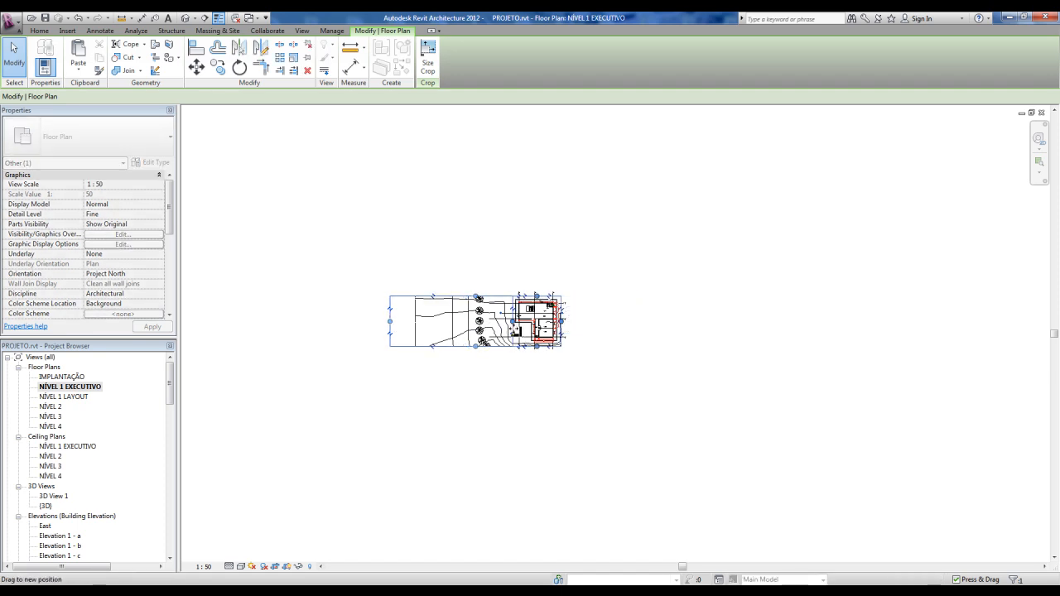
{"action": "left_click", "coordinate": [502, 420]}
Shorten the horizontal section line so its head beside grid A sits at the crop region's edge
{"action": "scroll", "coordinate": [534, 319], "scroll_direction": "up", "scroll_amount": 6}
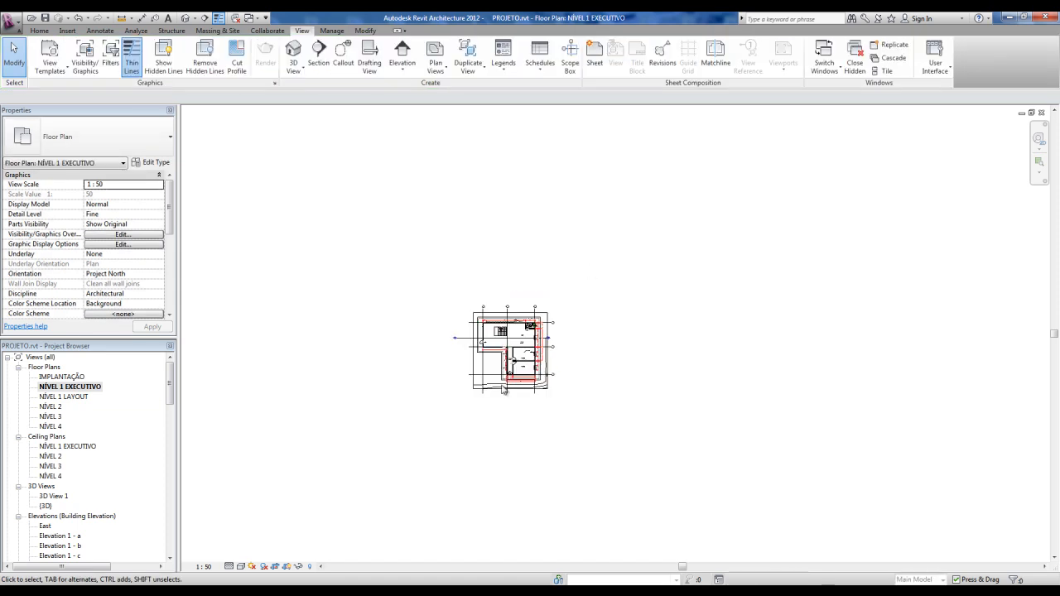
{"action": "scroll", "coordinate": [356, 290], "scroll_direction": "up", "scroll_amount": 2}
{"action": "left_click", "coordinate": [315, 281]}
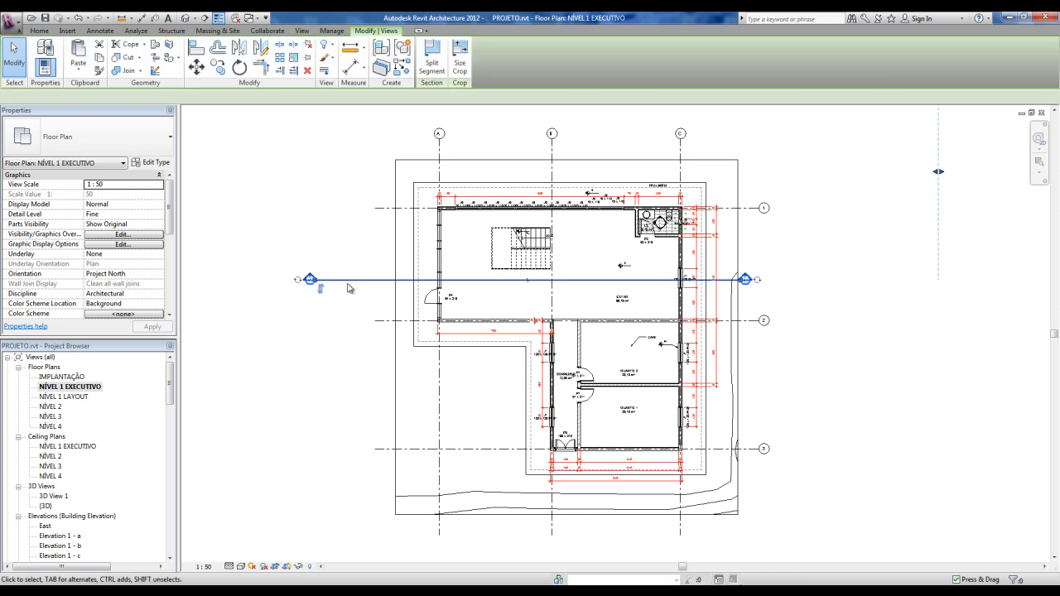
{"action": "scroll", "coordinate": [317, 284], "scroll_direction": "up", "scroll_amount": 1}
{"action": "left_click_drag", "start_coordinate": [314, 278], "coordinate": [324, 279]}
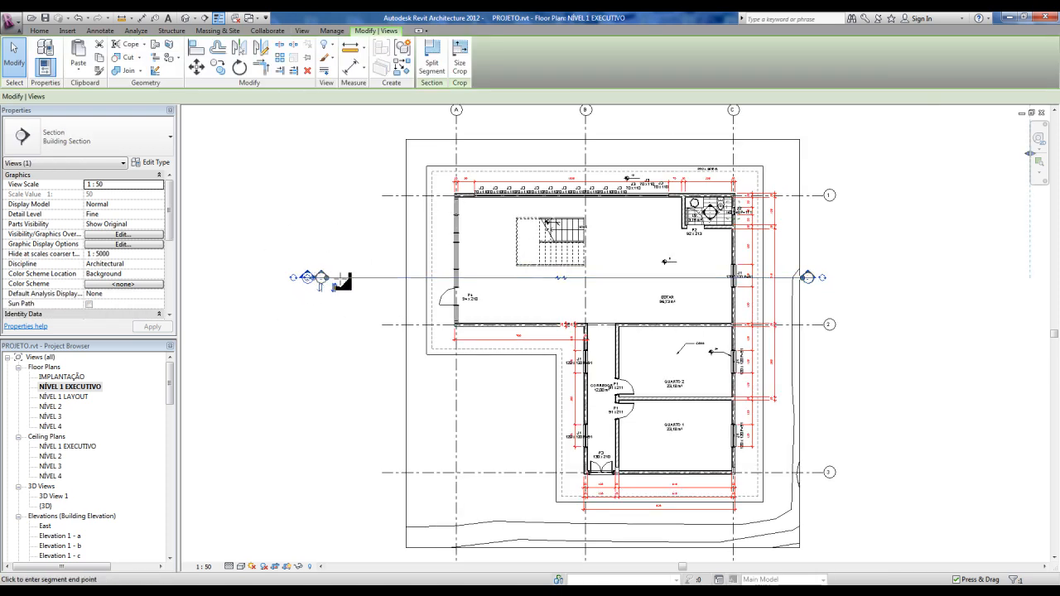
{"action": "left_click_drag", "start_coordinate": [404, 281], "coordinate": [417, 281]}
{"action": "left_click", "coordinate": [314, 390]}
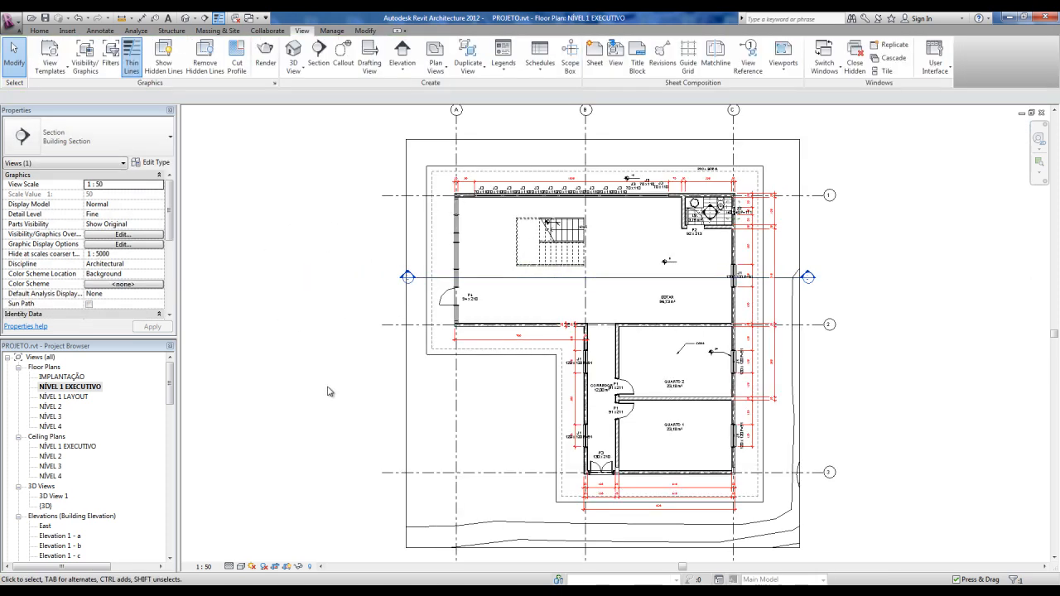
Tighten the crop region's lower edge and the edge beside grid C closer to the house
{"action": "scroll", "coordinate": [325, 391], "scroll_direction": "down", "scroll_amount": 1}
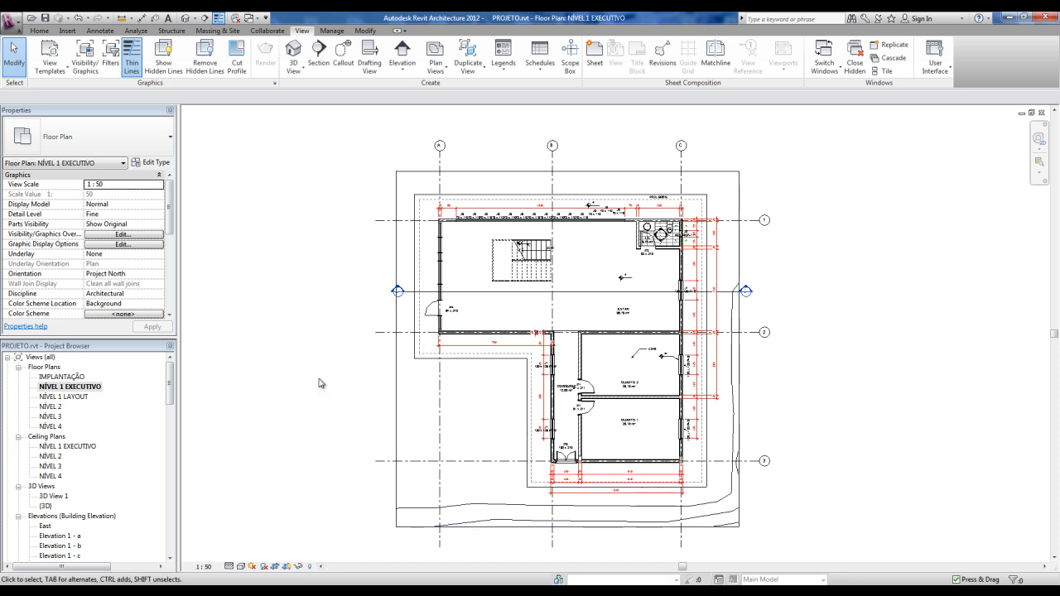
{"action": "scroll", "coordinate": [311, 386], "scroll_direction": "down", "scroll_amount": 1}
{"action": "scroll", "coordinate": [531, 530], "scroll_direction": "up", "scroll_amount": 1}
{"action": "left_click", "coordinate": [536, 501]}
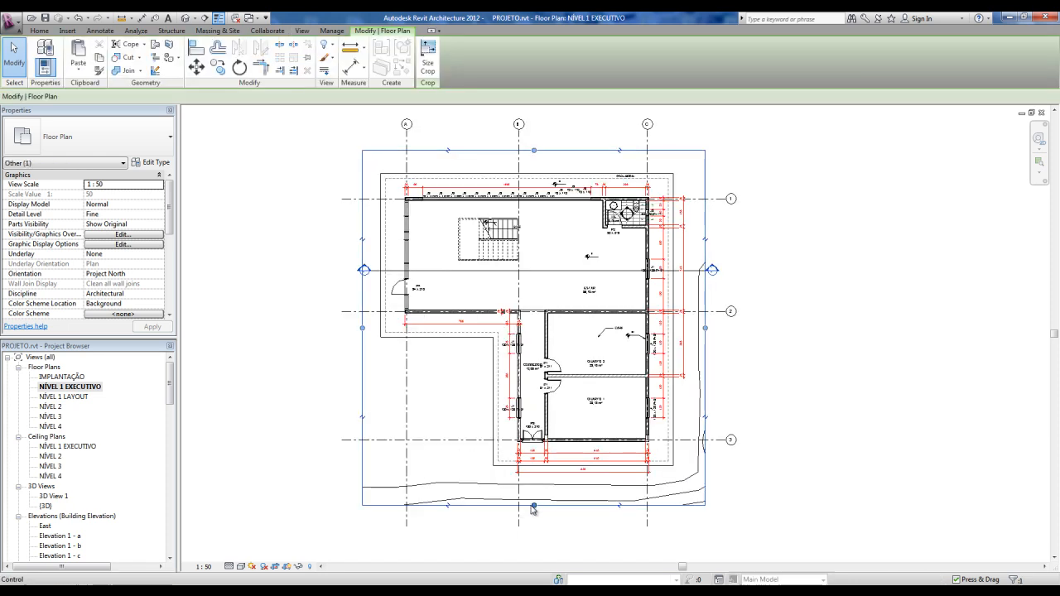
{"action": "left_click_drag", "start_coordinate": [535, 499], "coordinate": [535, 482]}
{"action": "left_click", "coordinate": [535, 530]}
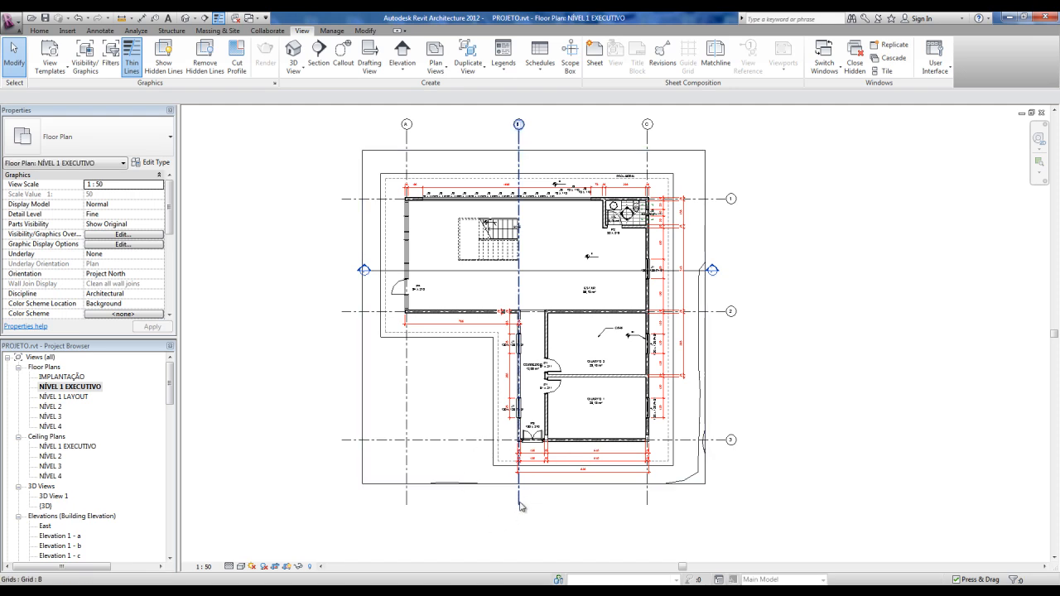
{"action": "left_click", "coordinate": [704, 318]}
{"action": "left_click_drag", "start_coordinate": [705, 318], "coordinate": [695, 319]}
{"action": "left_click", "coordinate": [769, 296]}
{"action": "scroll", "coordinate": [469, 300], "scroll_direction": "down", "scroll_amount": 4}
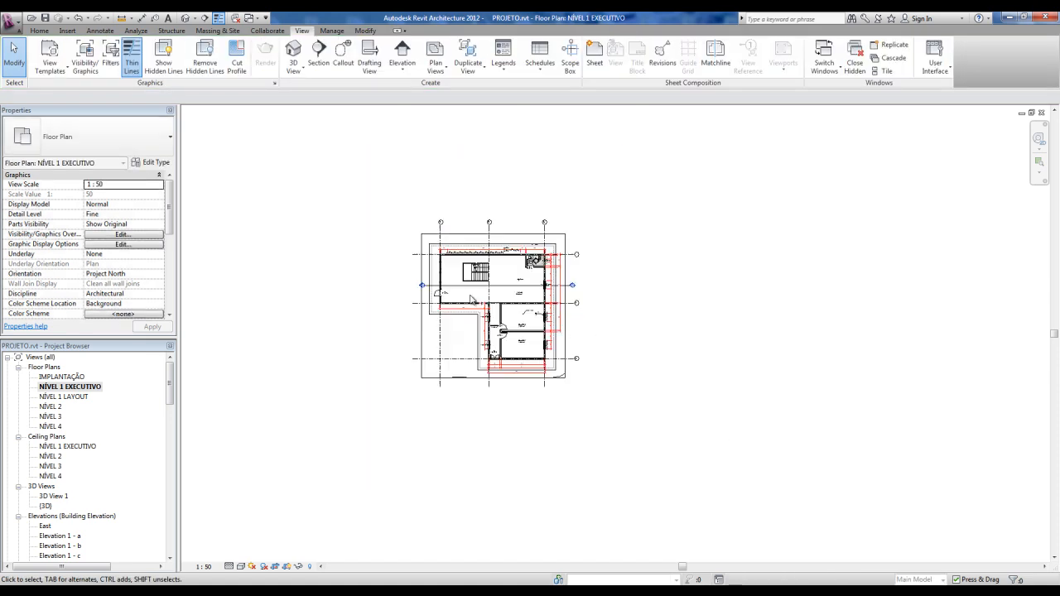
{"action": "scroll", "coordinate": [526, 254], "scroll_direction": "up", "scroll_amount": 2}
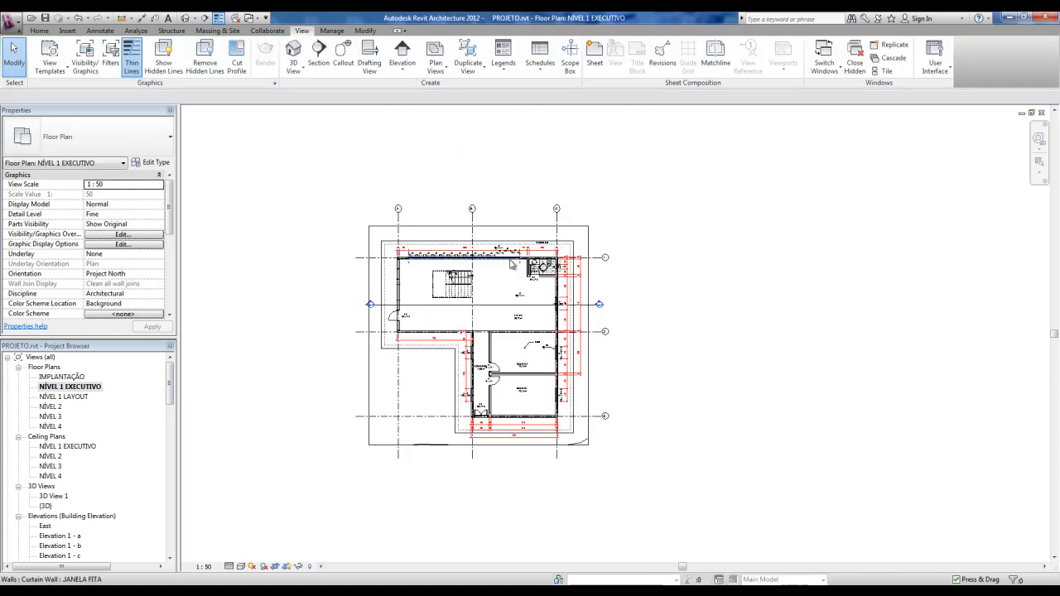
Hide the crop region's boundary in the floor plan, and show it again
{"action": "left_click", "coordinate": [287, 567]}
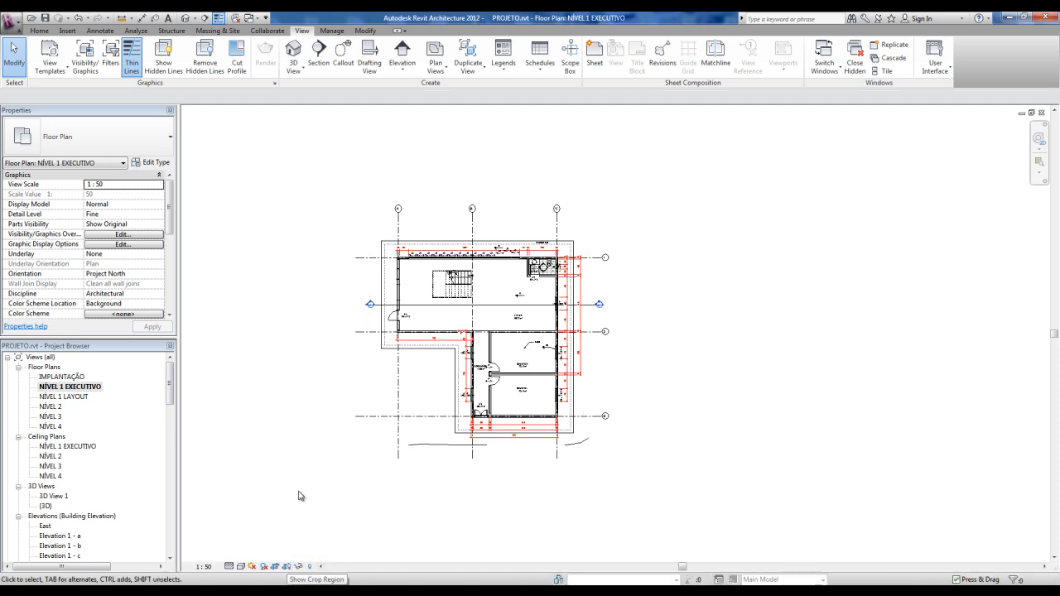
{"action": "left_click", "coordinate": [286, 568]}
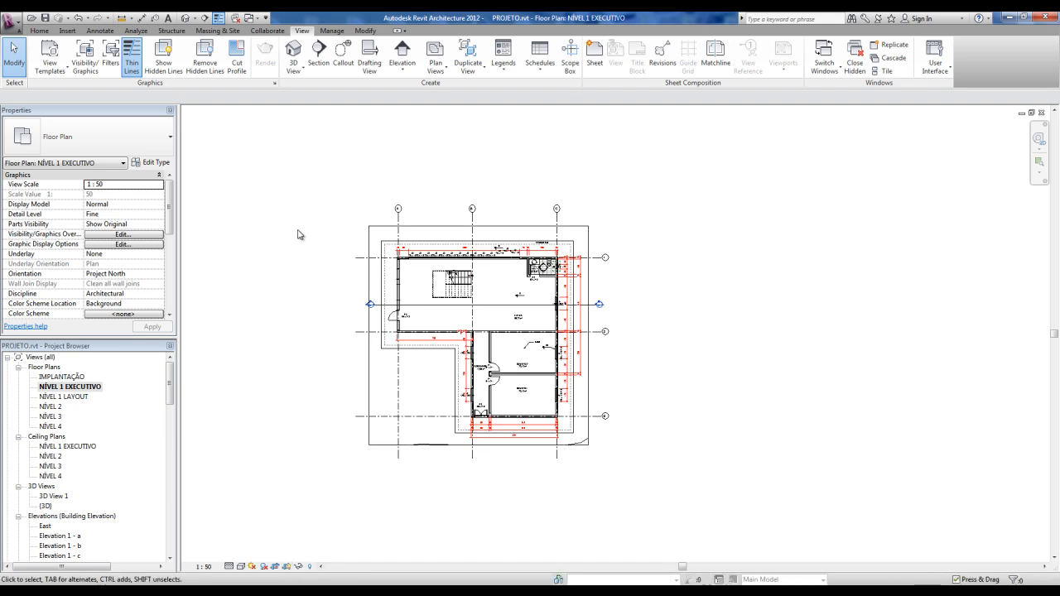
{"action": "scroll", "coordinate": [384, 289], "scroll_direction": "up", "scroll_amount": 1}
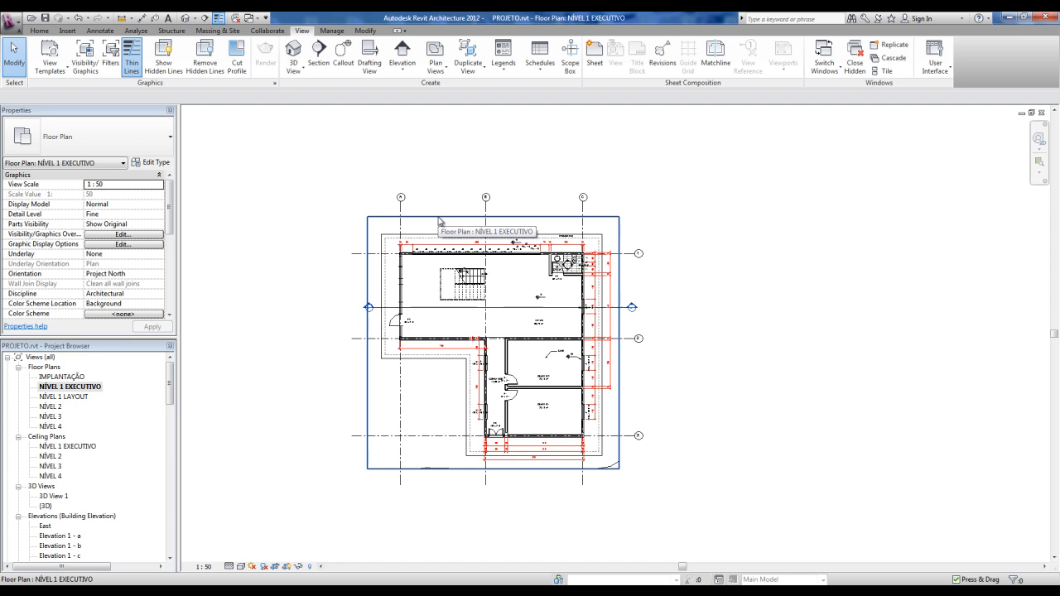
{"action": "key", "text": "ctrl"}
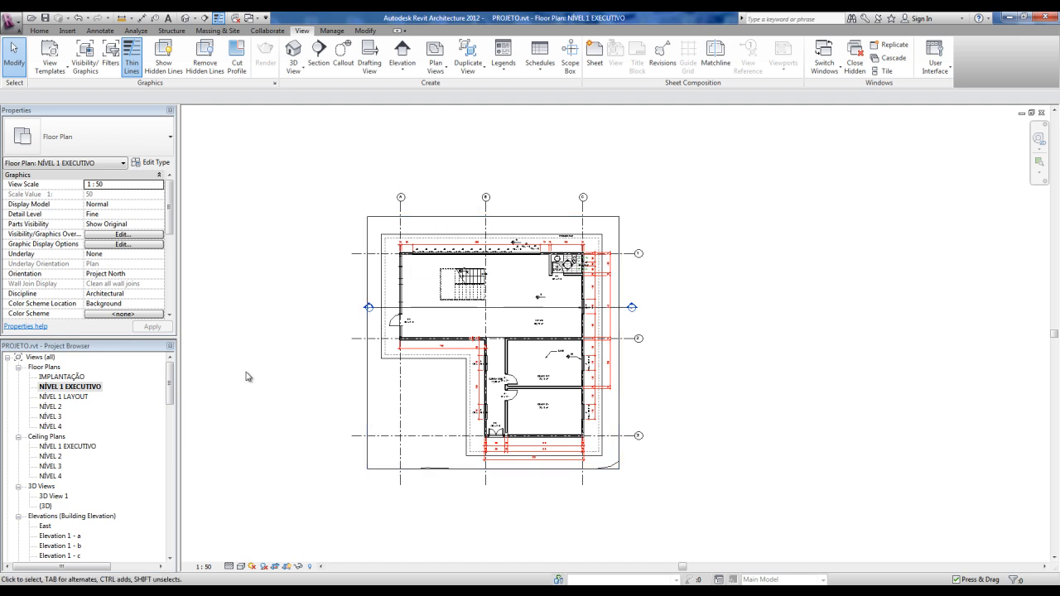
Turn off the view's cropping to compare the plan with the whole site, and turn it on again
{"action": "scroll", "coordinate": [432, 422], "scroll_direction": "down", "scroll_amount": 2}
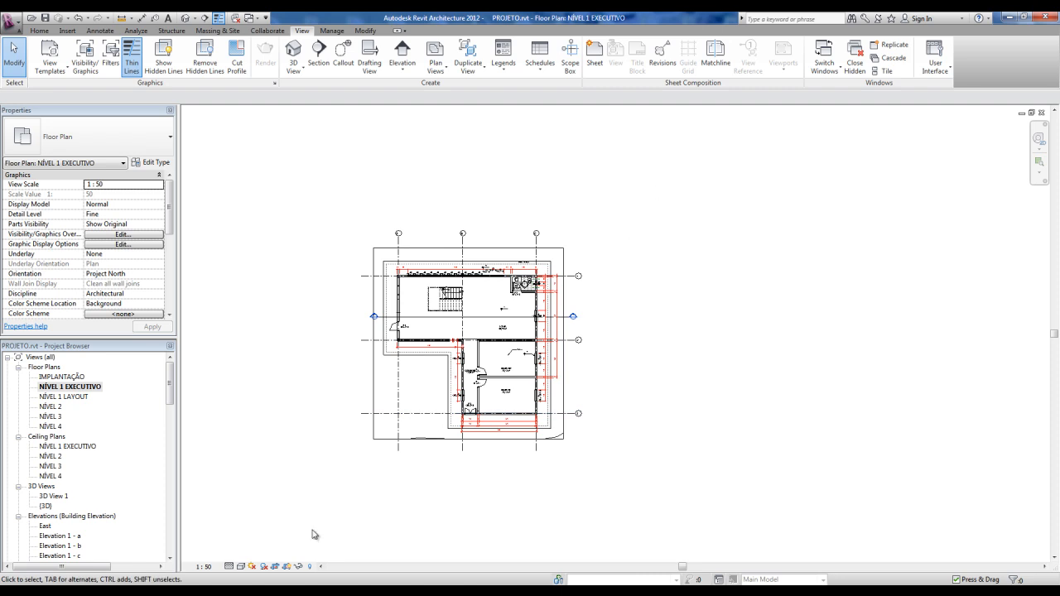
{"action": "left_click", "coordinate": [276, 567]}
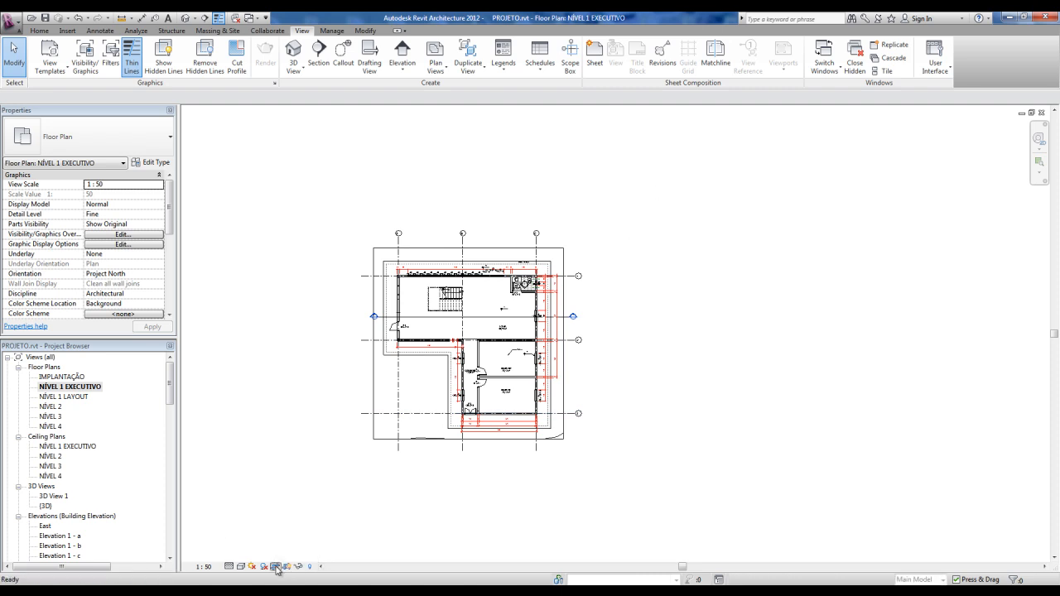
{"action": "left_click", "coordinate": [277, 568]}
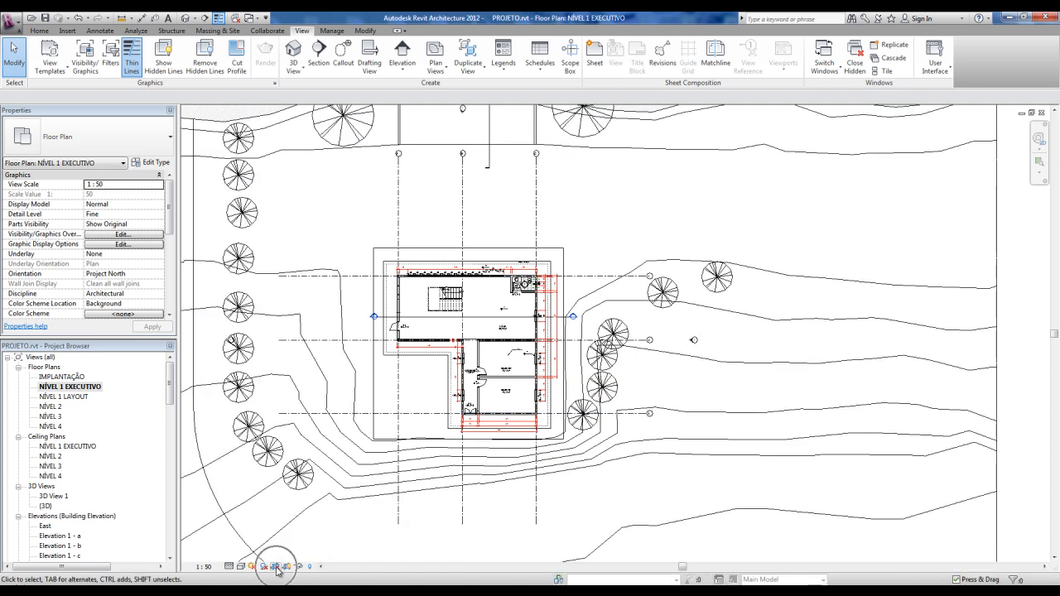
{"action": "left_click", "coordinate": [277, 568]}
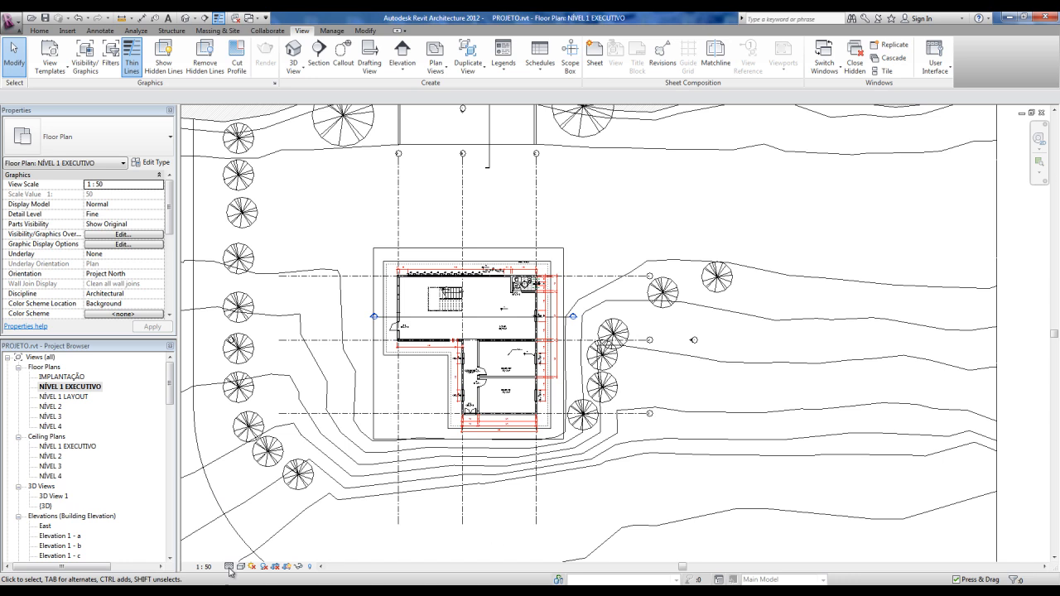
{"action": "left_click", "coordinate": [277, 568]}
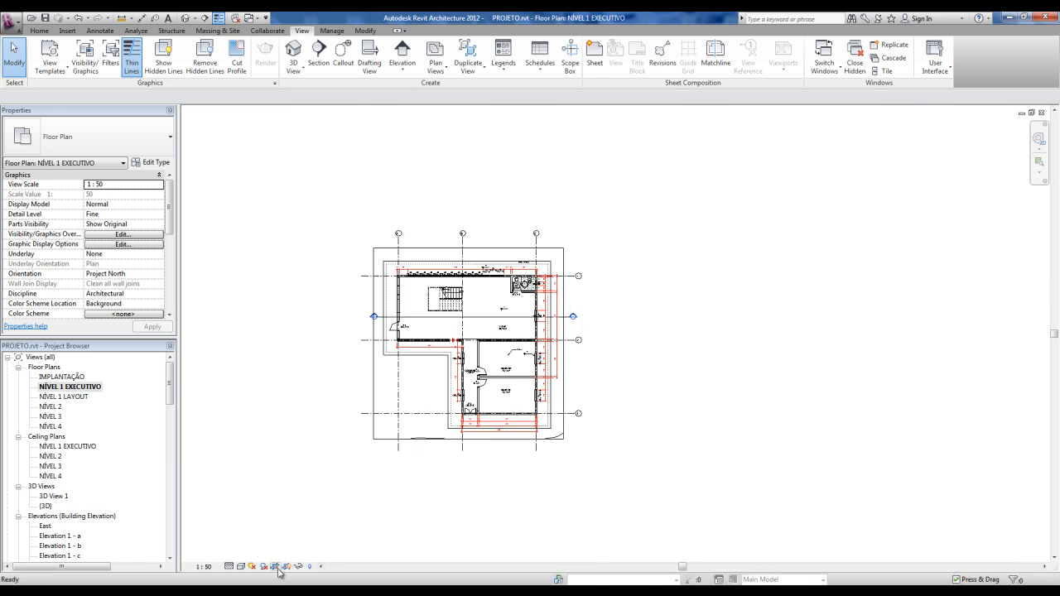
Find the project's sheets in the browser and open the ARQ 01 sheet again
{"action": "scroll", "coordinate": [143, 449], "scroll_direction": "down", "scroll_amount": 10}
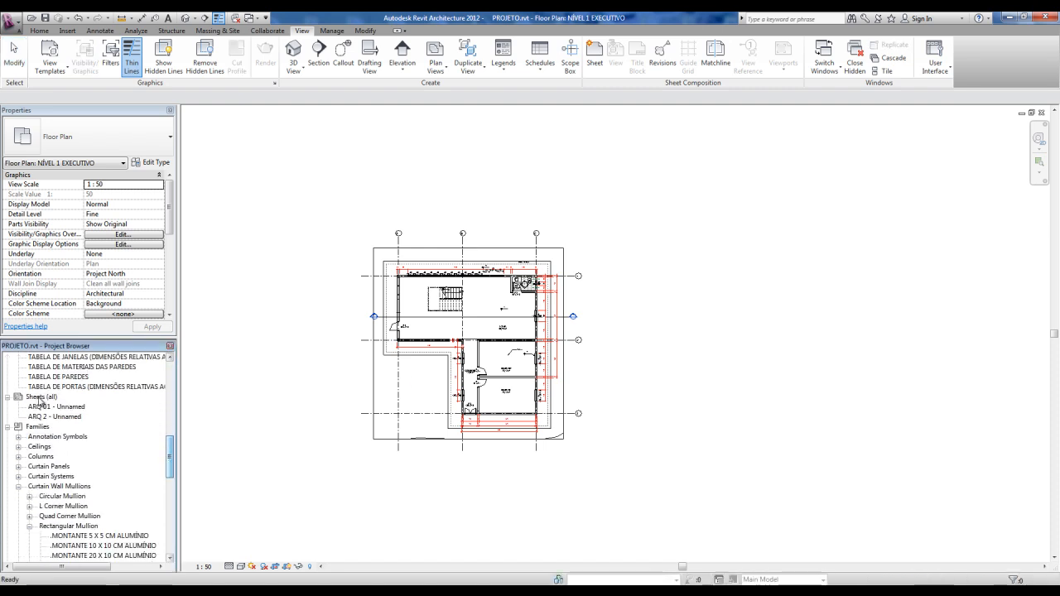
{"action": "double_click", "coordinate": [41, 409]}
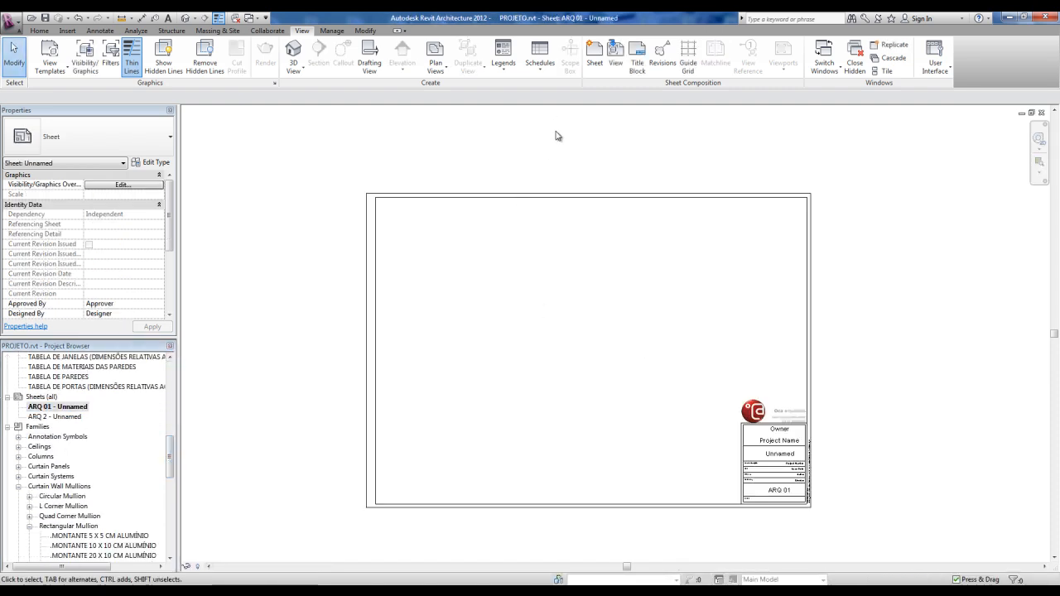
{"action": "middle_click_drag", "start_coordinate": [603, 149], "coordinate": [582, 136]}
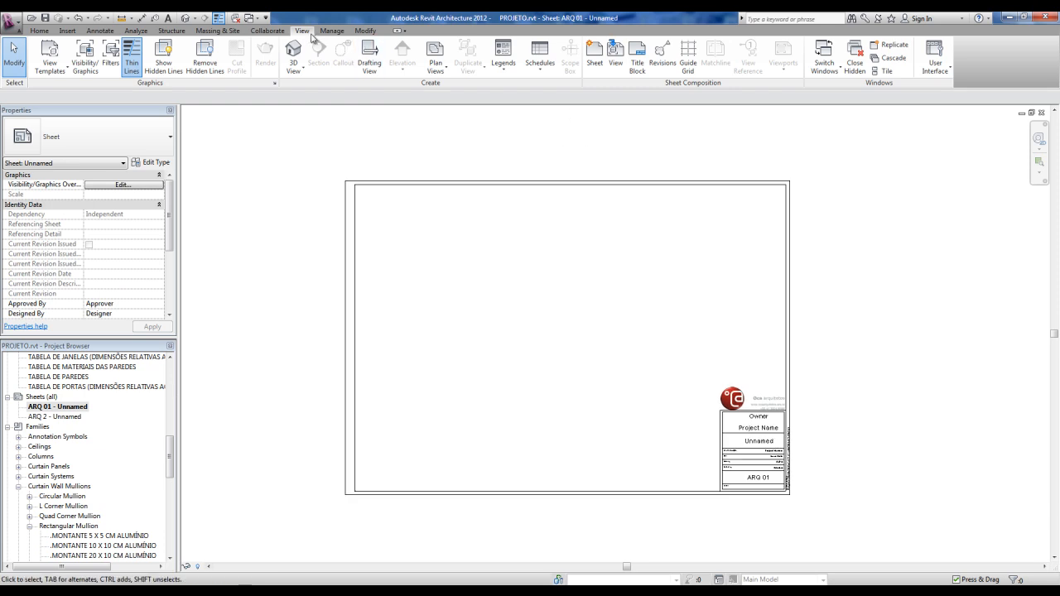
Place the Floor Plan: NÍVEL 1 EXECUTIVO view in the upper-left corner of the ARQ 01 frame and check its view title
{"action": "left_click", "coordinate": [614, 54]}
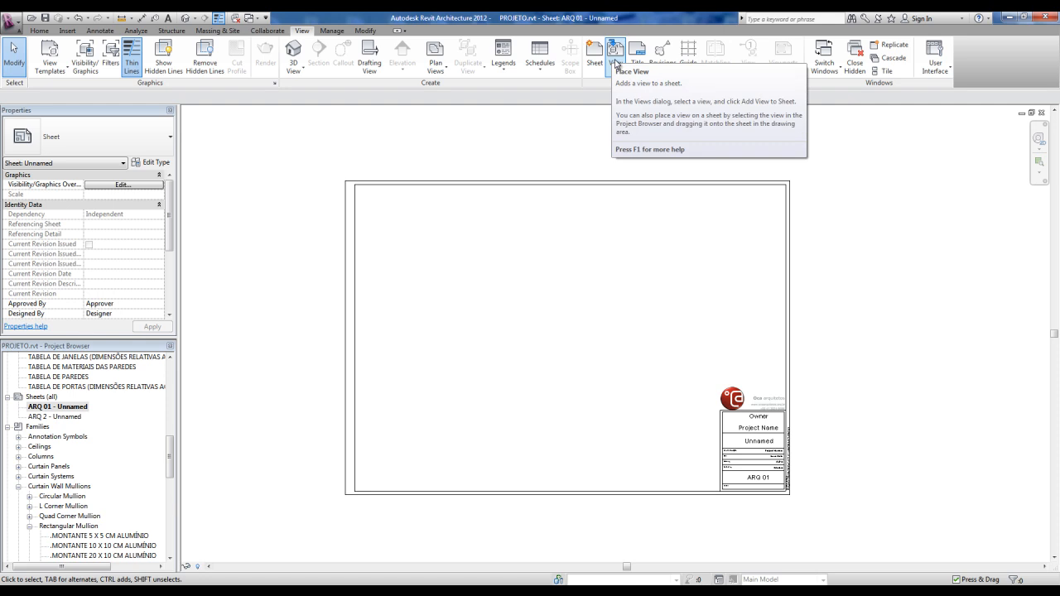
{"action": "left_click", "coordinate": [616, 64]}
{"action": "left_click_drag", "start_coordinate": [609, 252], "coordinate": [608, 263]}
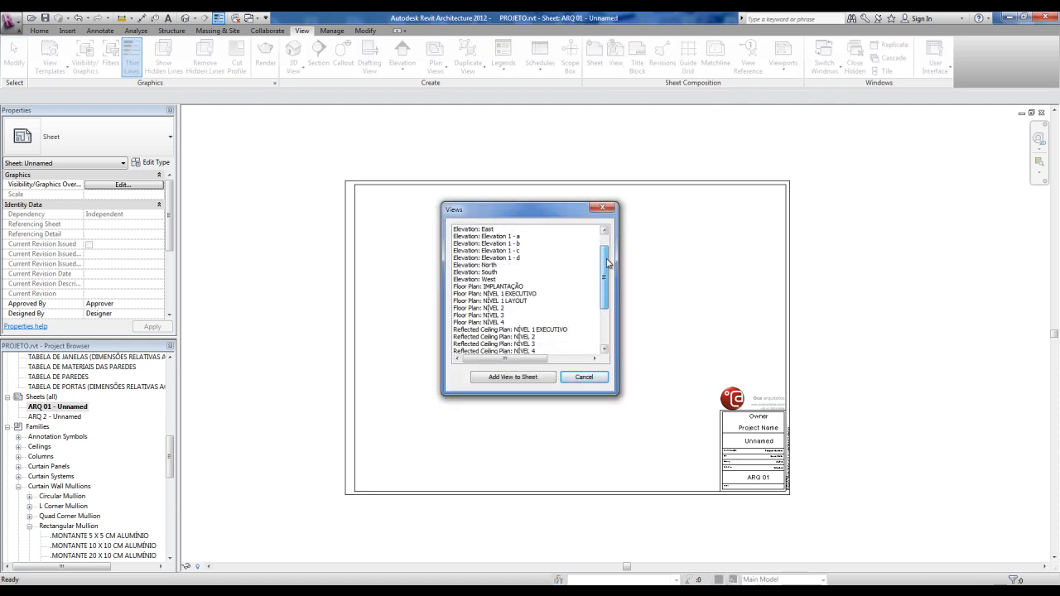
{"action": "left_click", "coordinate": [513, 294]}
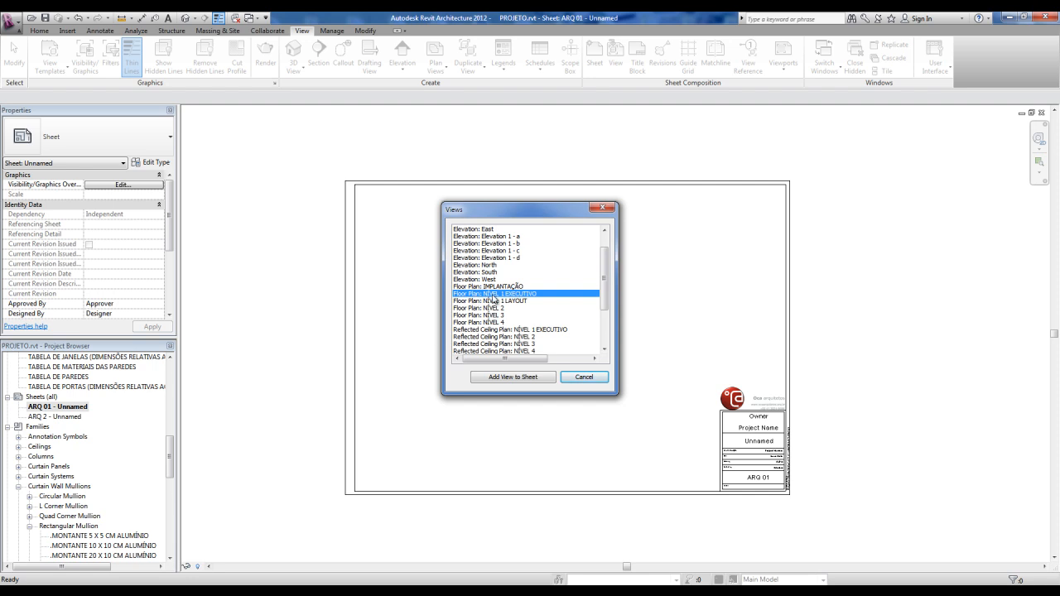
{"action": "left_click", "coordinate": [500, 378]}
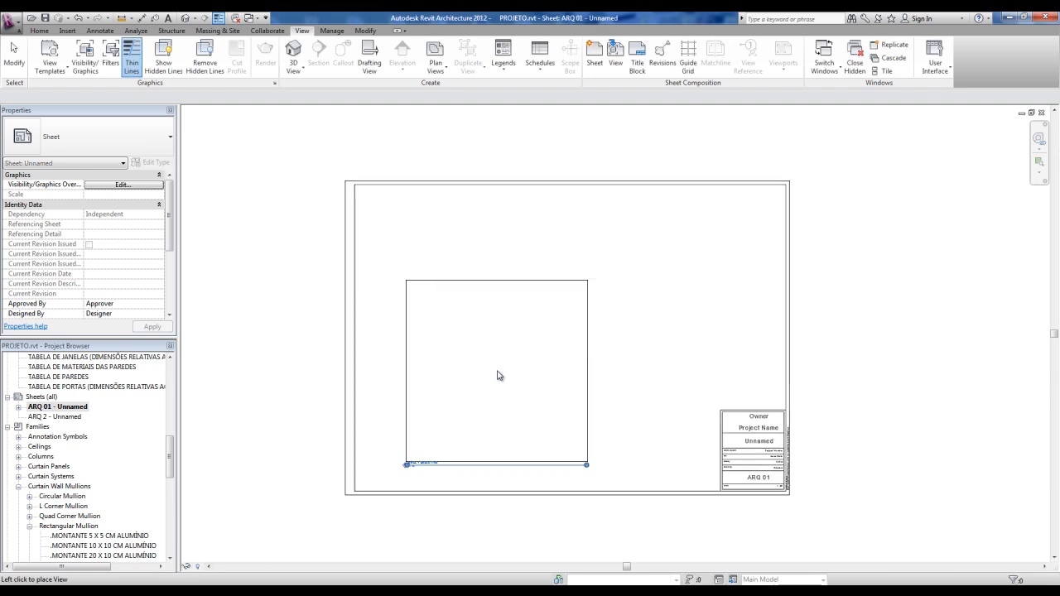
{"action": "left_click", "coordinate": [450, 284]}
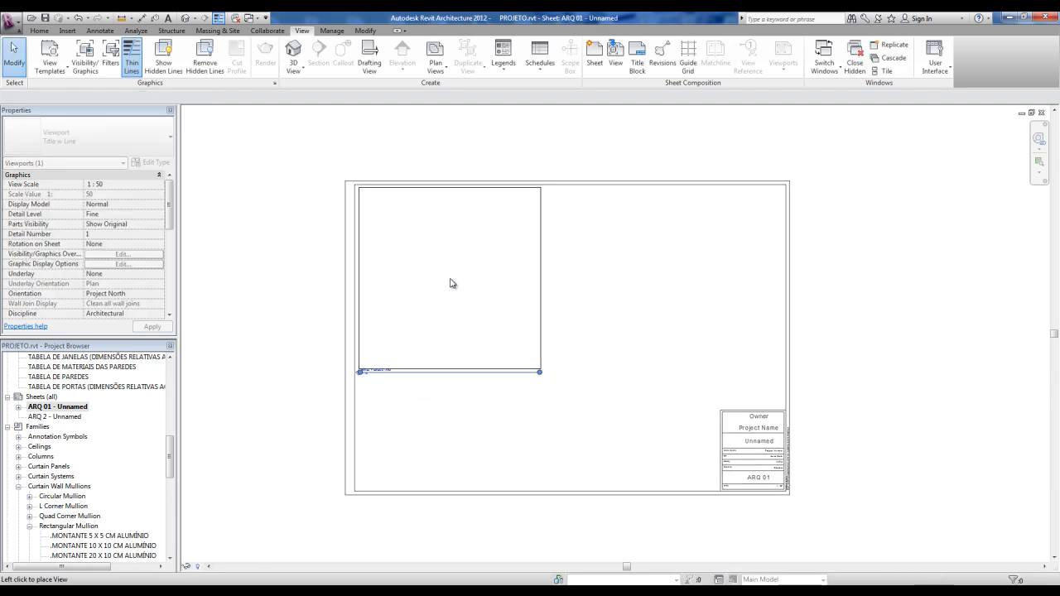
{"action": "left_click", "coordinate": [286, 363]}
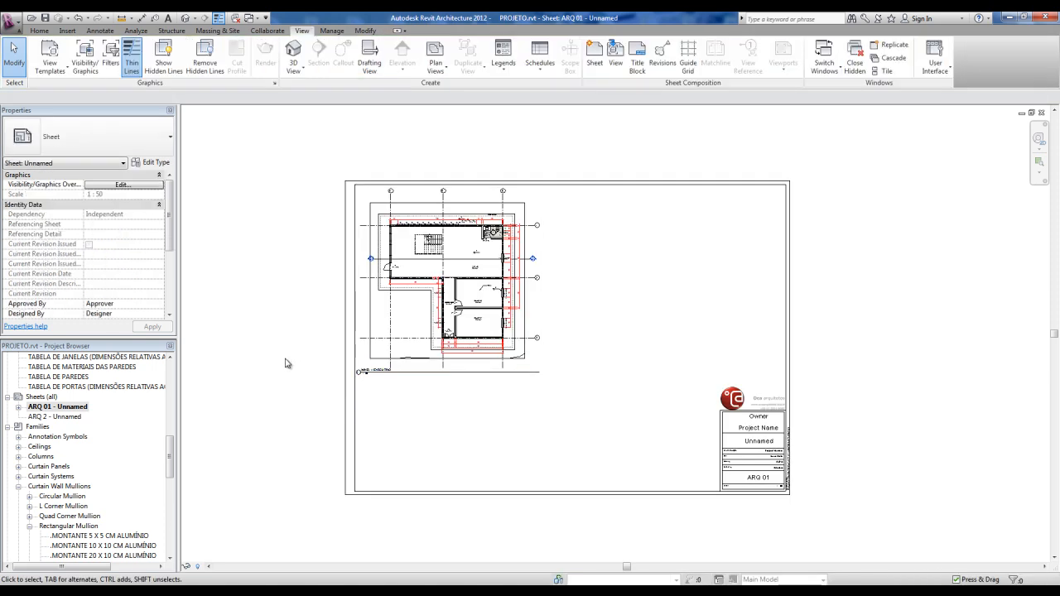
{"action": "scroll", "coordinate": [356, 364], "scroll_direction": "up", "scroll_amount": 7}
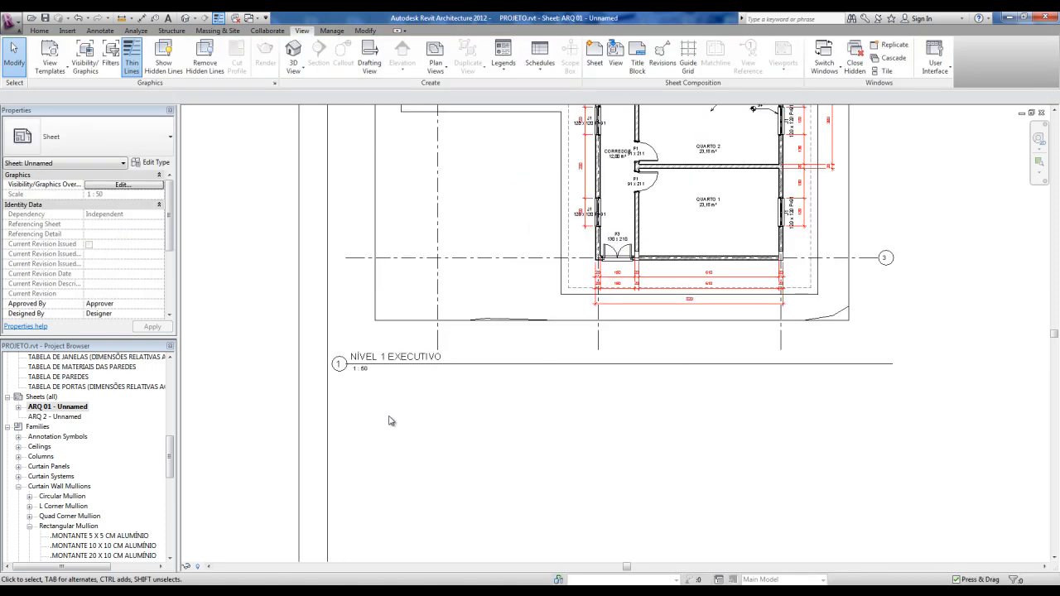
{"action": "key", "text": "ctrl"}
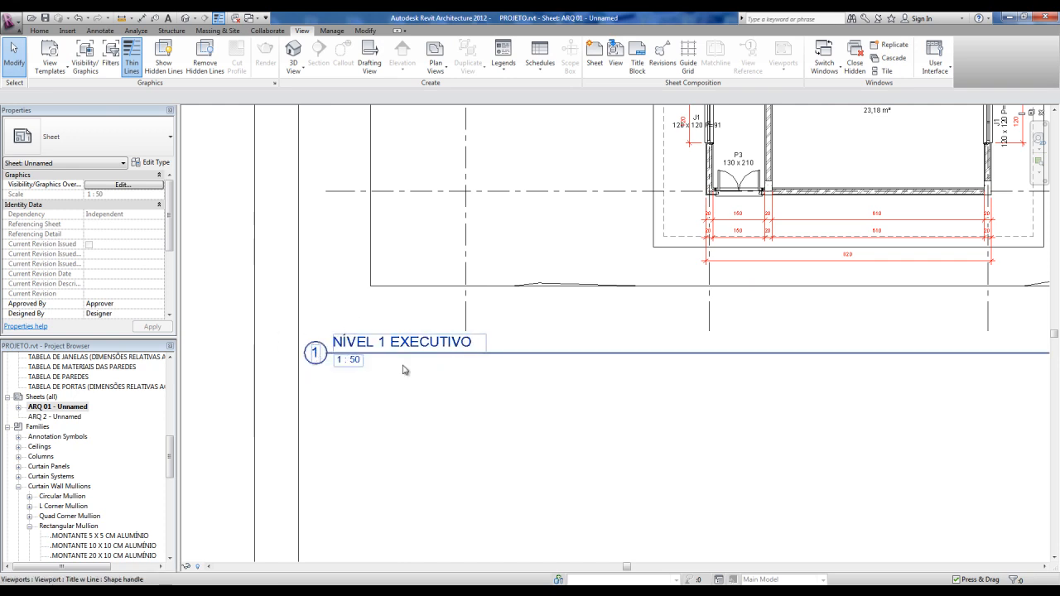
{"action": "scroll", "coordinate": [398, 377], "scroll_direction": "down", "scroll_amount": 7}
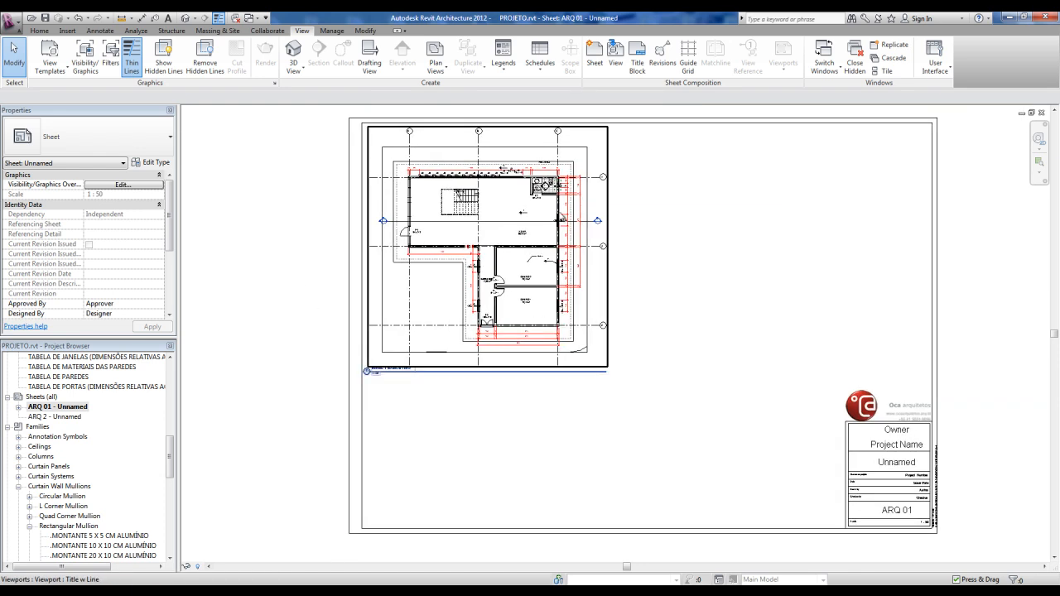
Examine the section mark on the placed floor plan and open the Section 1 view
{"action": "scroll", "coordinate": [593, 219], "scroll_direction": "up", "scroll_amount": 5}
{"action": "scroll", "coordinate": [632, 231], "scroll_direction": "up", "scroll_amount": 2}
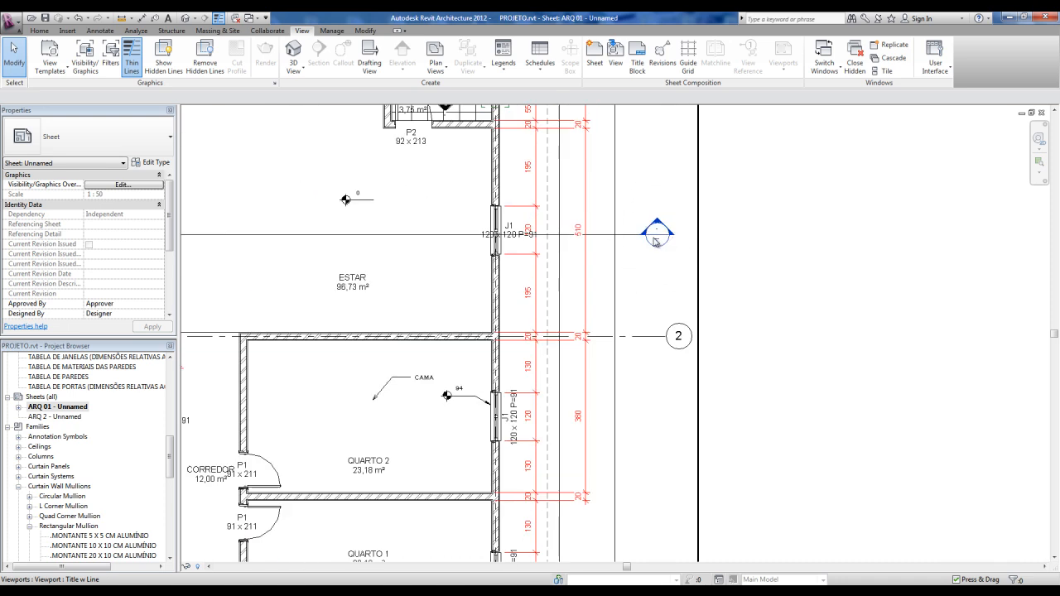
{"action": "scroll", "coordinate": [655, 241], "scroll_direction": "down", "scroll_amount": 3}
{"action": "left_click_drag", "start_coordinate": [169, 452], "coordinate": [170, 362]}
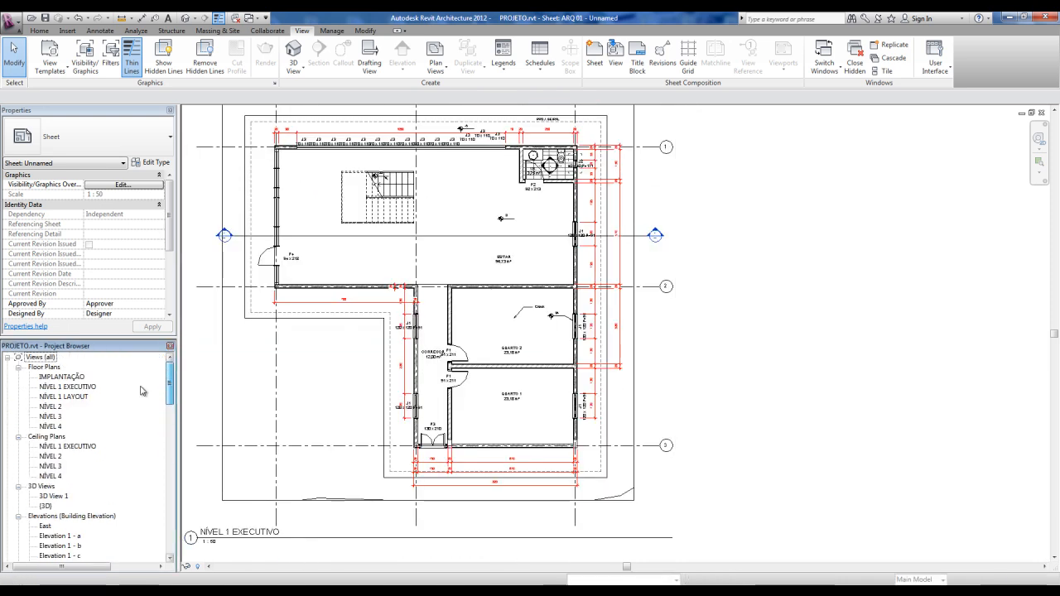
{"action": "left_click", "coordinate": [41, 486]}
{"action": "scroll", "coordinate": [44, 476], "scroll_direction": "down", "scroll_amount": 4}
{"action": "scroll", "coordinate": [49, 508], "scroll_direction": "down", "scroll_amount": 1}
{"action": "double_click", "coordinate": [52, 497]}
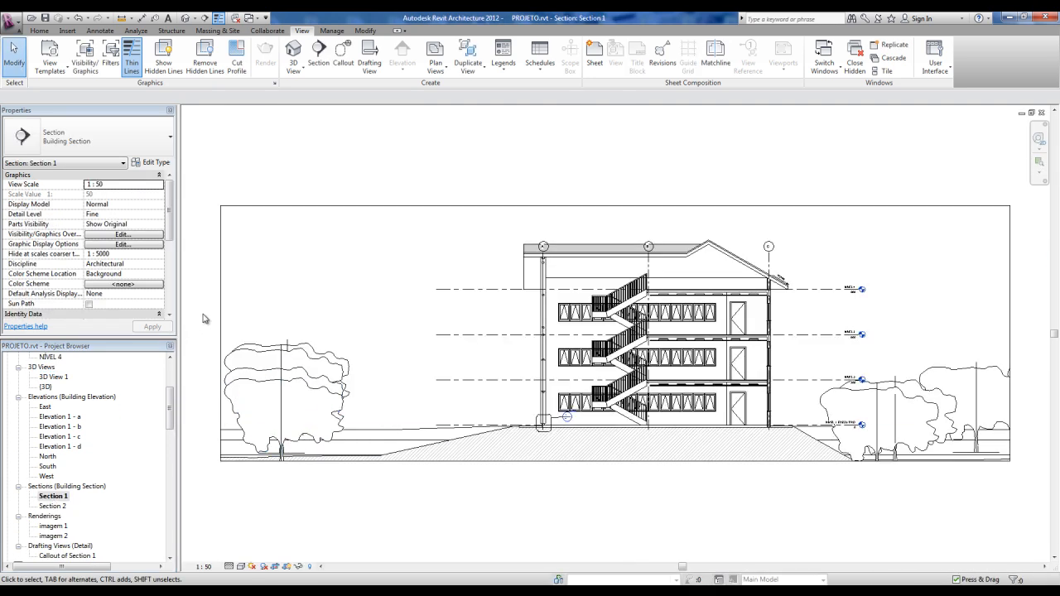
Pull the left edge of the section's crop region in toward the building, leaving out the trees on that side
{"action": "left_click", "coordinate": [221, 331]}
{"action": "left_click_drag", "start_coordinate": [224, 339], "coordinate": [460, 347]}
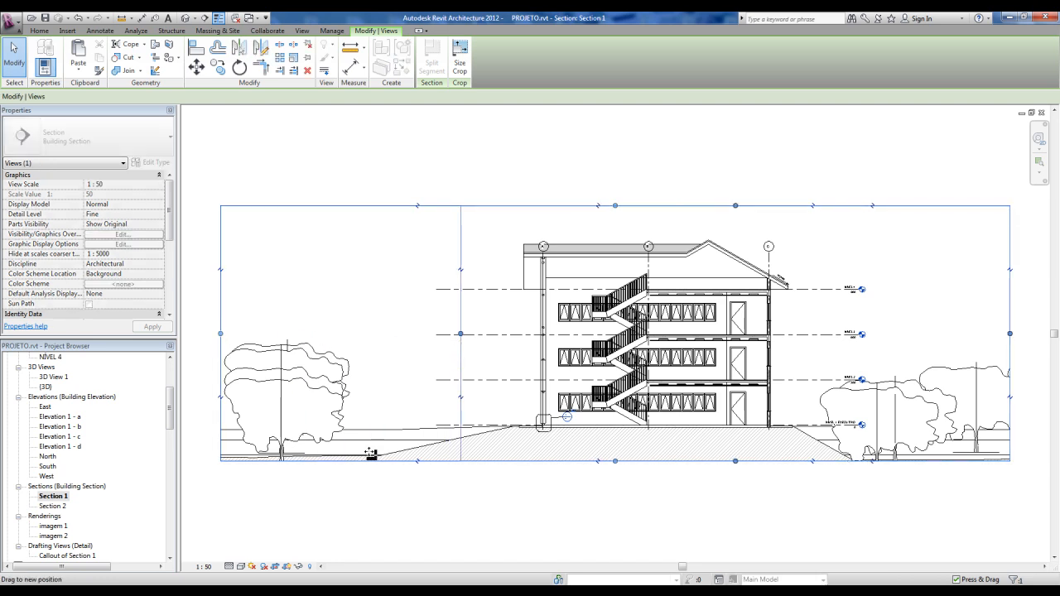
Hide the section's crop boundary and show it again, and turn the view's cropping off and back on
{"action": "left_click", "coordinate": [287, 568]}
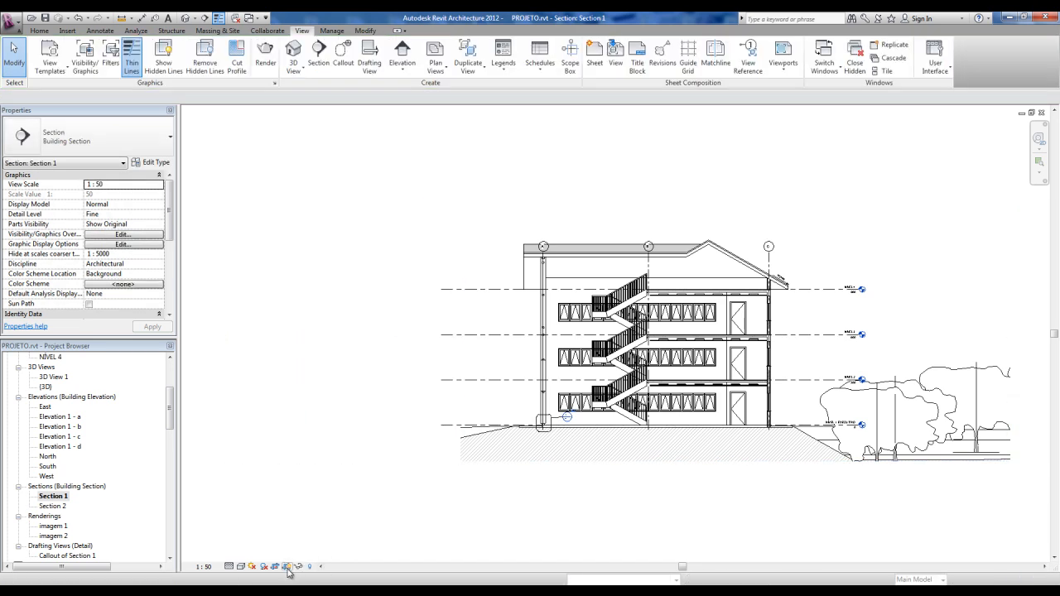
{"action": "left_click", "coordinate": [287, 568]}
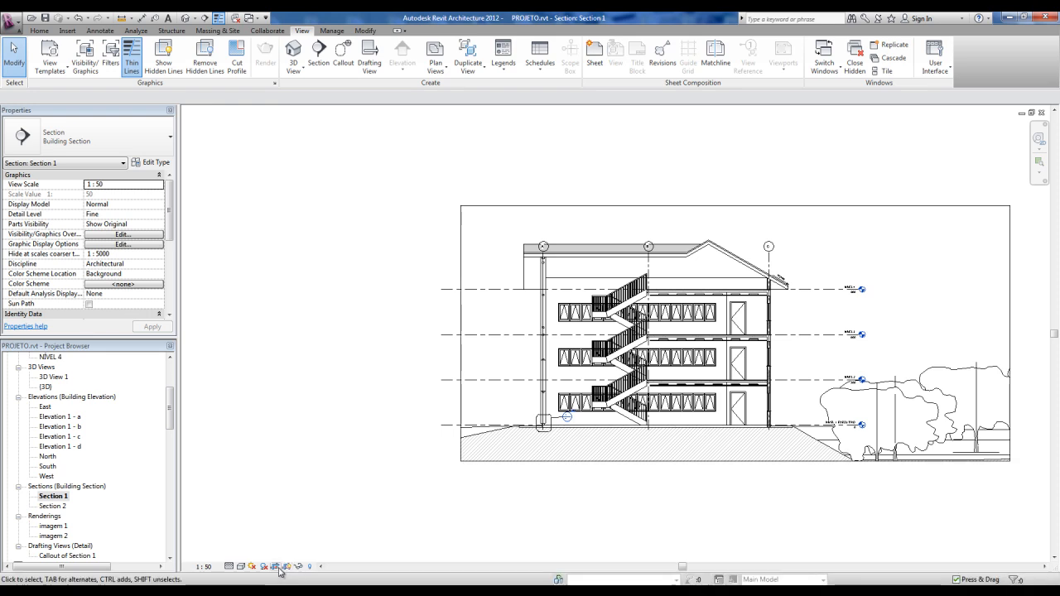
{"action": "left_click", "coordinate": [278, 568]}
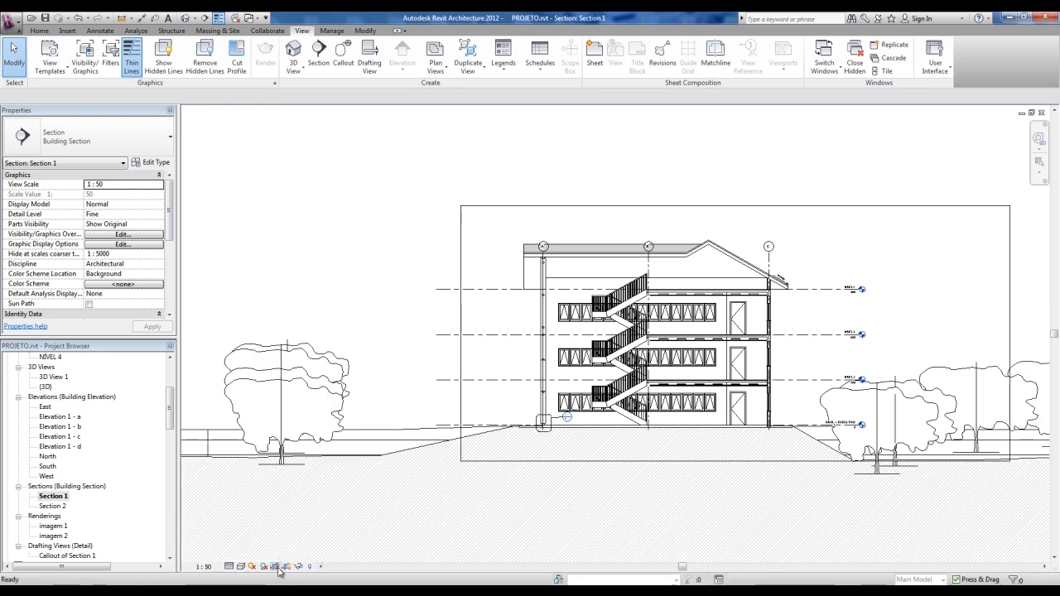
{"action": "left_click", "coordinate": [278, 568]}
Tighten the right, top and bottom edges of the section's crop region around the building
{"action": "middle_click_drag", "start_coordinate": [761, 501], "coordinate": [683, 497]}
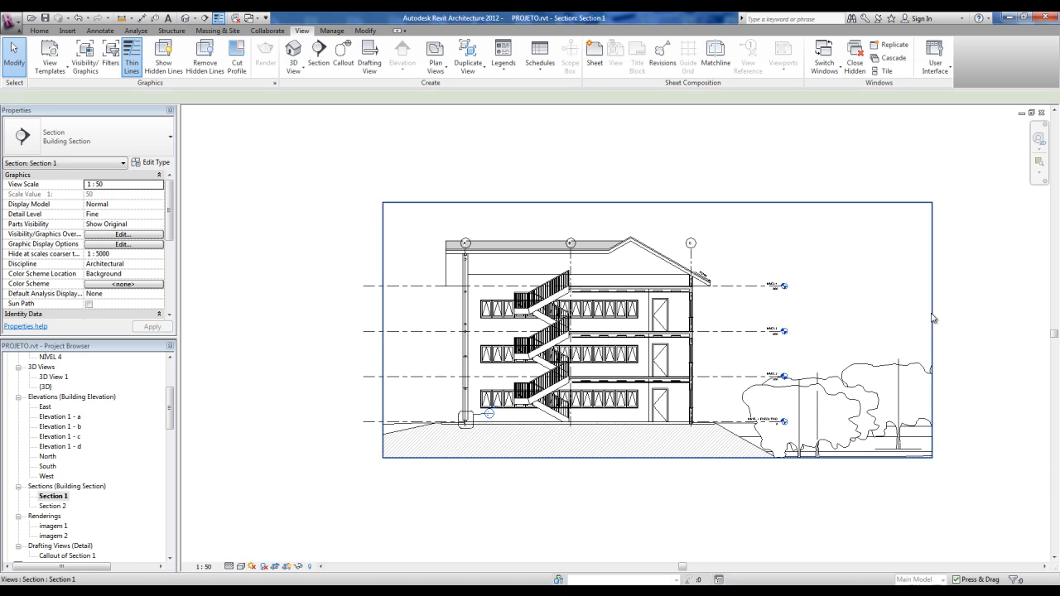
{"action": "left_click", "coordinate": [932, 330]}
{"action": "left_click_drag", "start_coordinate": [881, 332], "coordinate": [736, 333]}
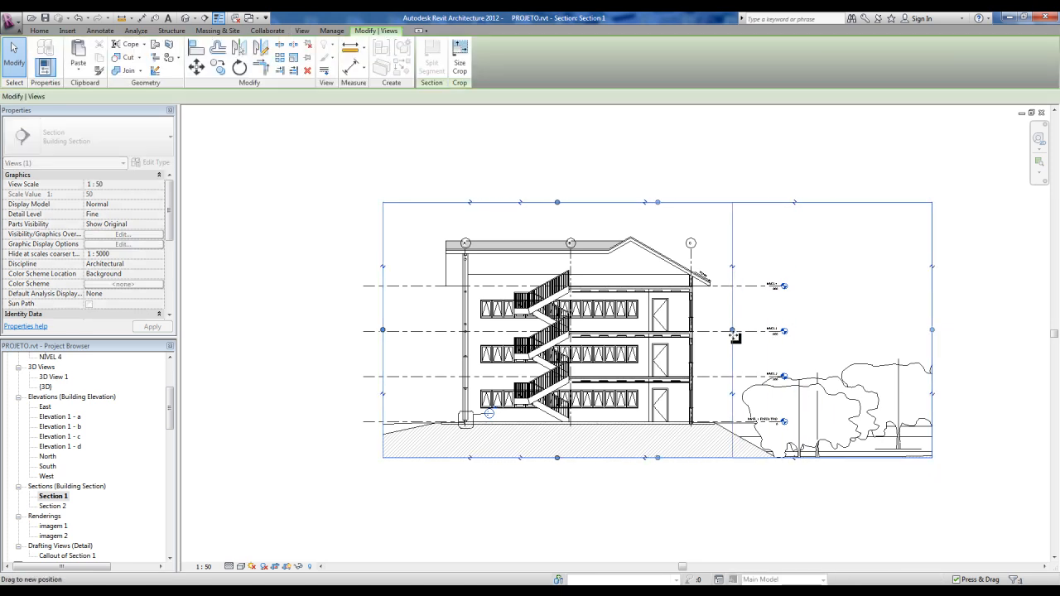
{"action": "left_click_drag", "start_coordinate": [559, 204], "coordinate": [552, 220]}
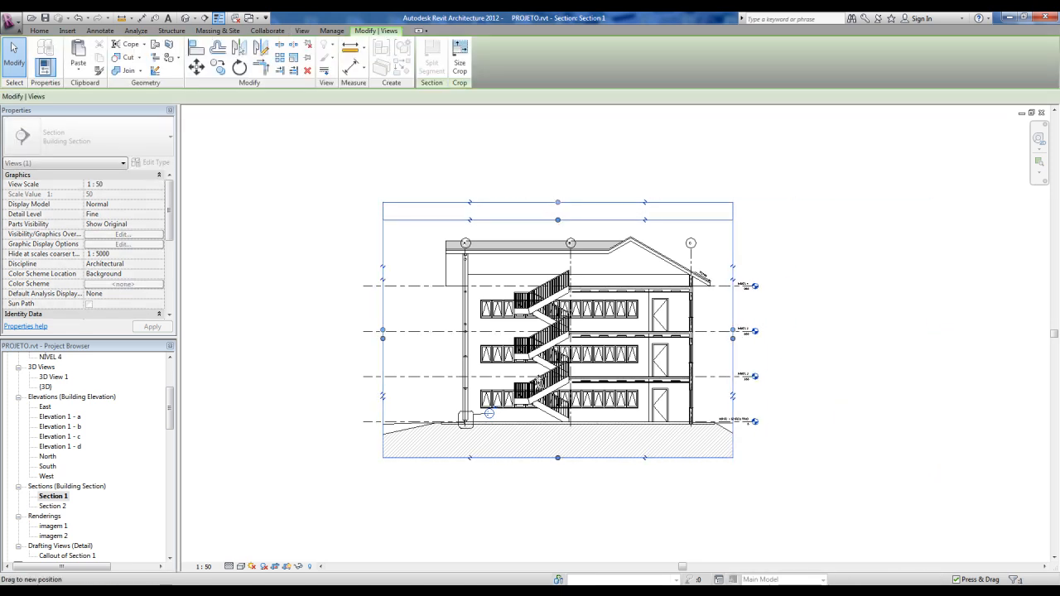
{"action": "left_click_drag", "start_coordinate": [557, 457], "coordinate": [559, 448]}
{"action": "left_click", "coordinate": [549, 504]}
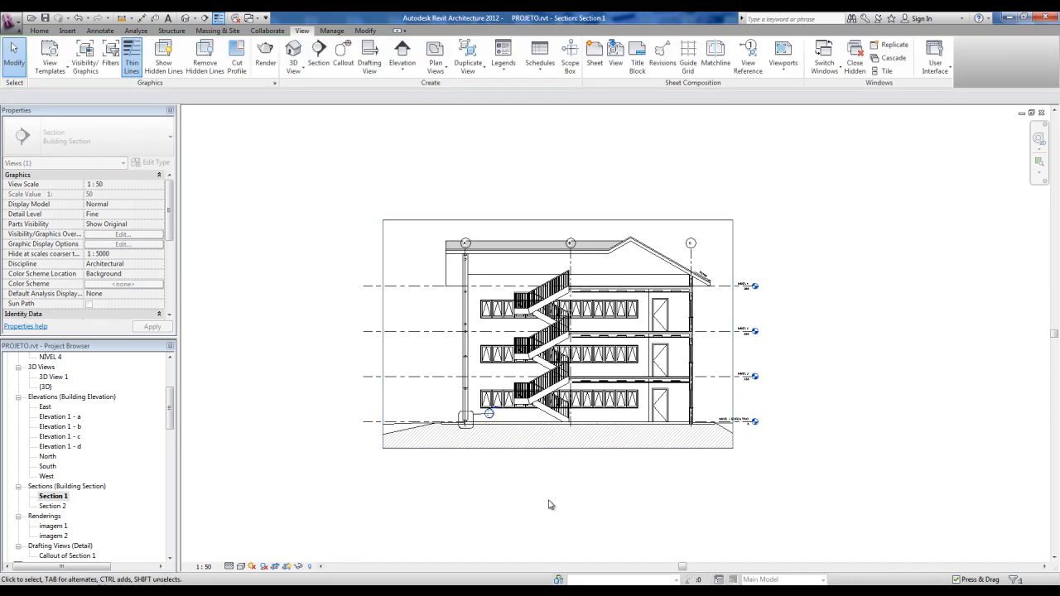
{"action": "scroll", "coordinate": [549, 364], "scroll_direction": "up", "scroll_amount": 1}
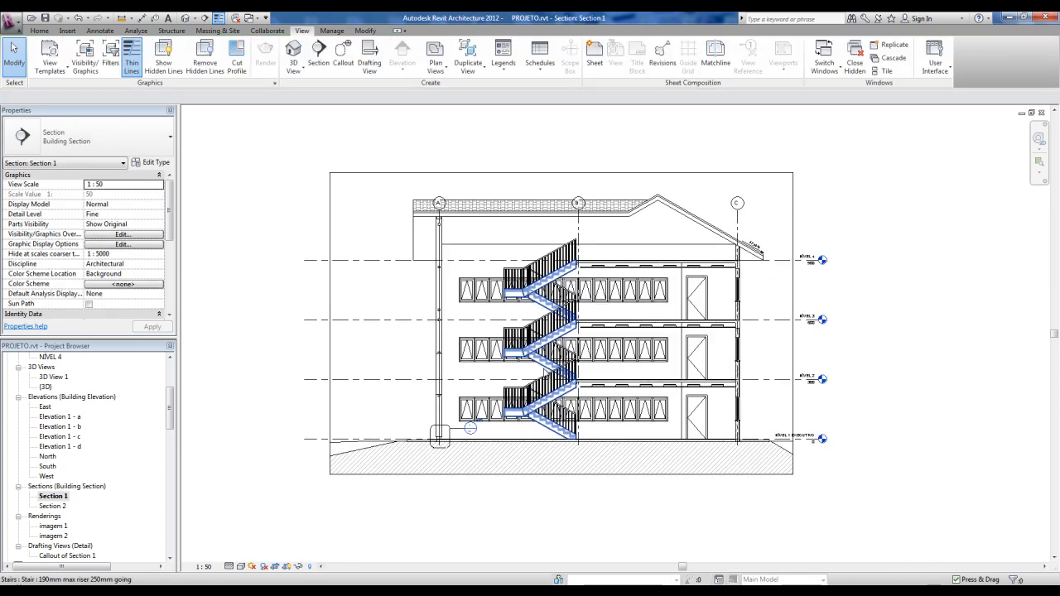
Return to the ARQ 01 sheet from the project's sheet list
{"action": "left_click", "coordinate": [51, 496]}
{"action": "scroll", "coordinate": [52, 500], "scroll_direction": "down", "scroll_amount": 5}
{"action": "scroll", "coordinate": [51, 502], "scroll_direction": "down", "scroll_amount": 1}
{"action": "double_click", "coordinate": [53, 506]}
{"action": "scroll", "coordinate": [582, 367], "scroll_direction": "down", "scroll_amount": 6}
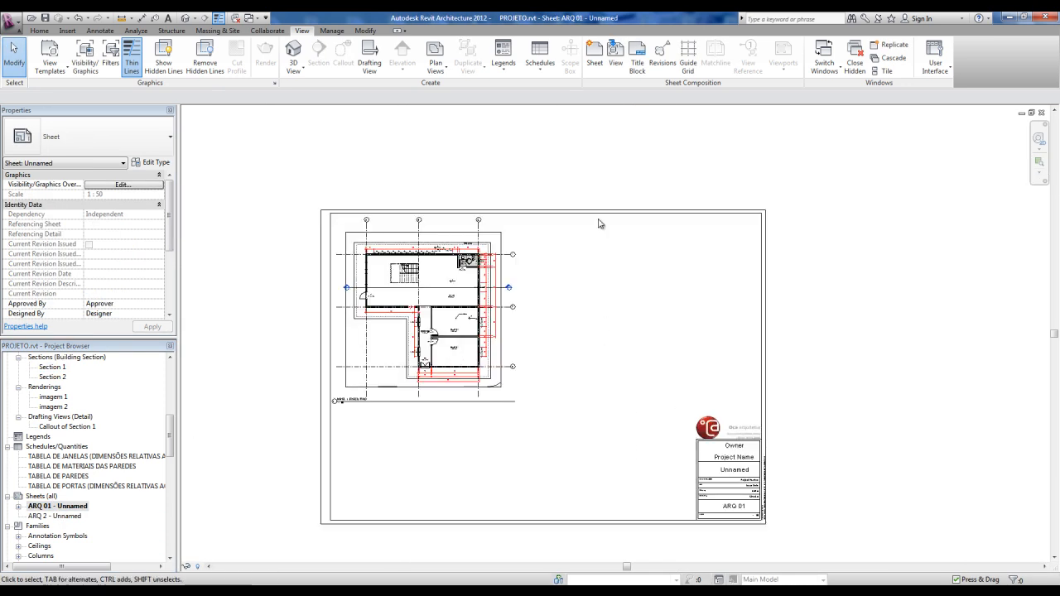
Place the Section: Section 1 view on the ARQ 01 sheet, to the right of the floor plan
{"action": "left_click", "coordinate": [615, 57]}
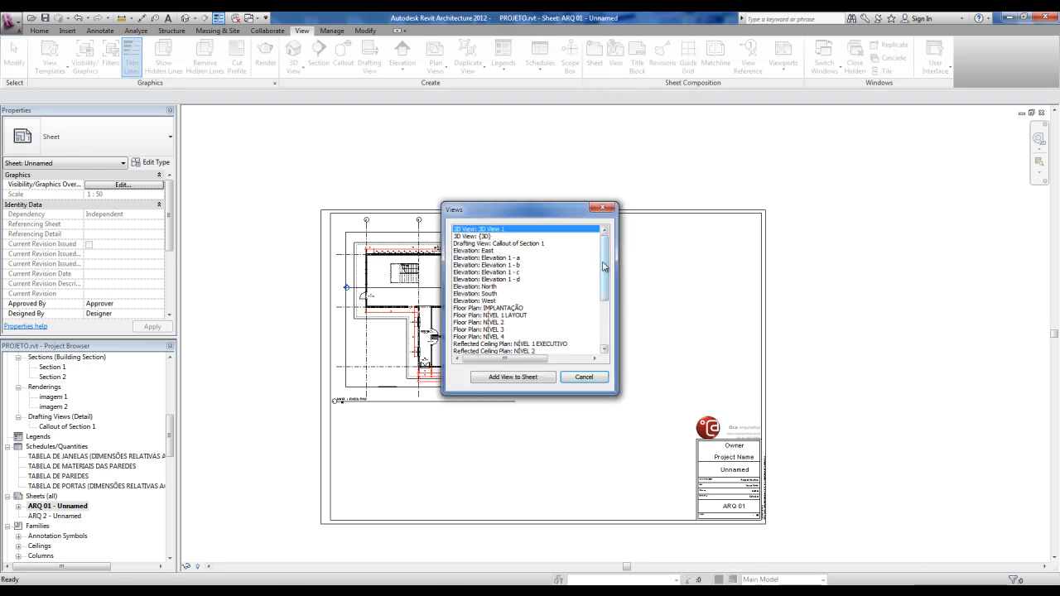
{"action": "left_click_drag", "start_coordinate": [605, 267], "coordinate": [607, 312]}
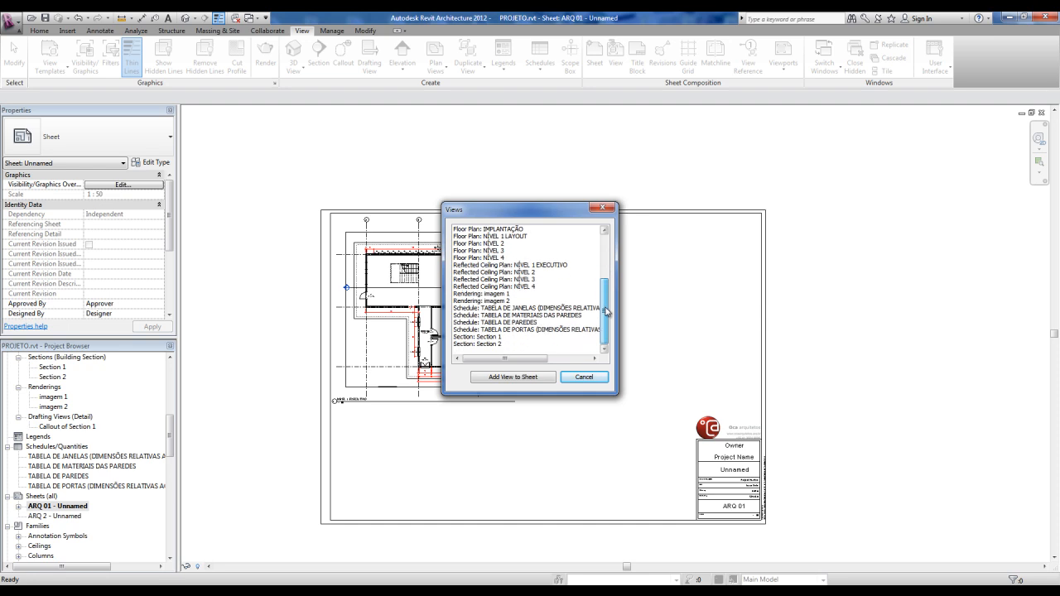
{"action": "left_click", "coordinate": [494, 337]}
{"action": "left_click", "coordinate": [501, 378]}
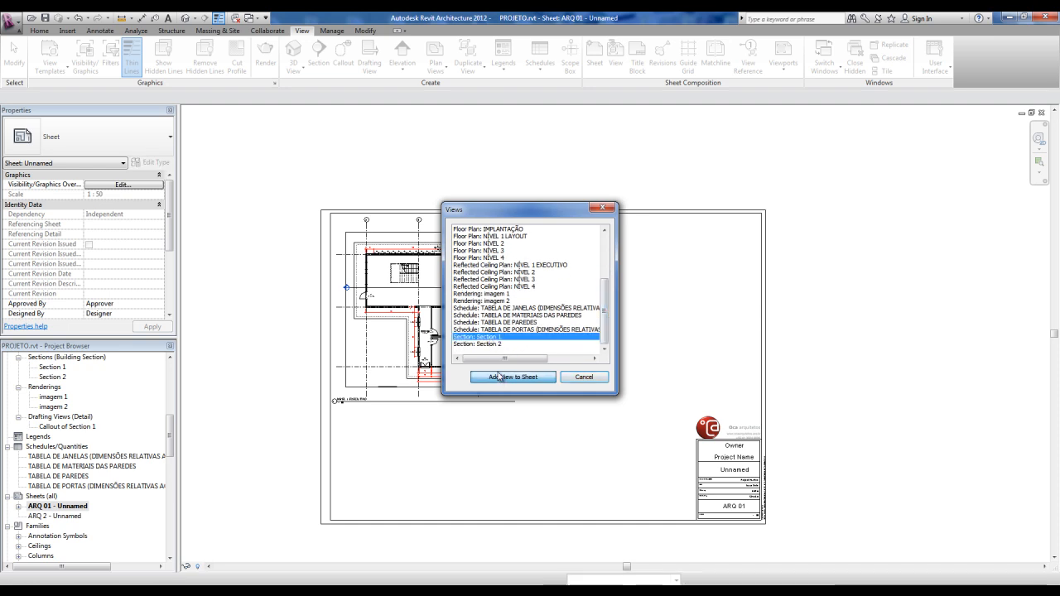
{"action": "left_click", "coordinate": [636, 296]}
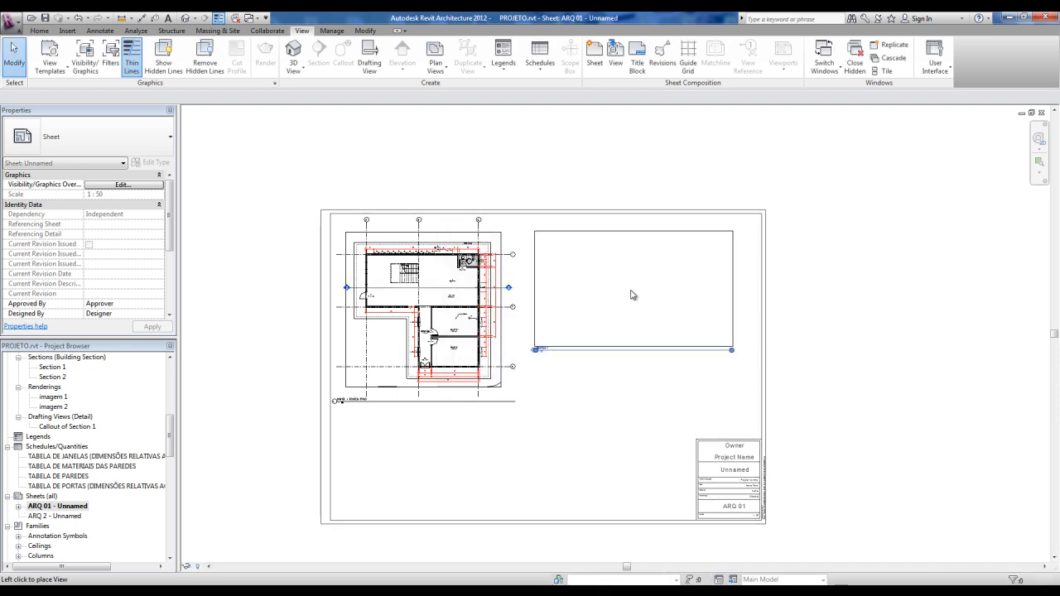
{"action": "left_click", "coordinate": [824, 337]}
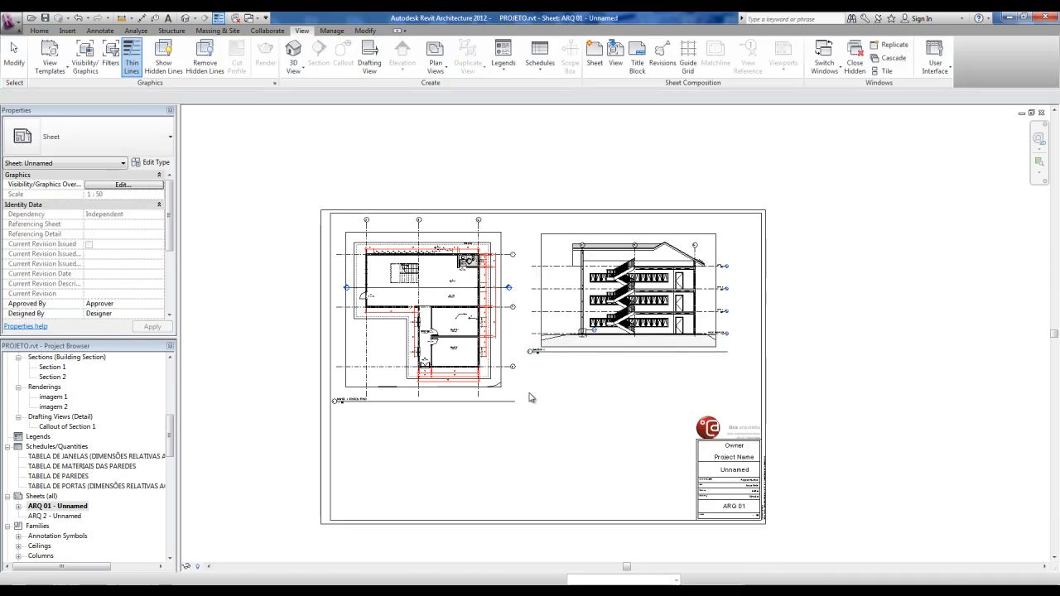
Check the placed section's view title and rename the Section 1 view as CORTE AA
{"action": "scroll", "coordinate": [508, 356], "scroll_direction": "up", "scroll_amount": 5}
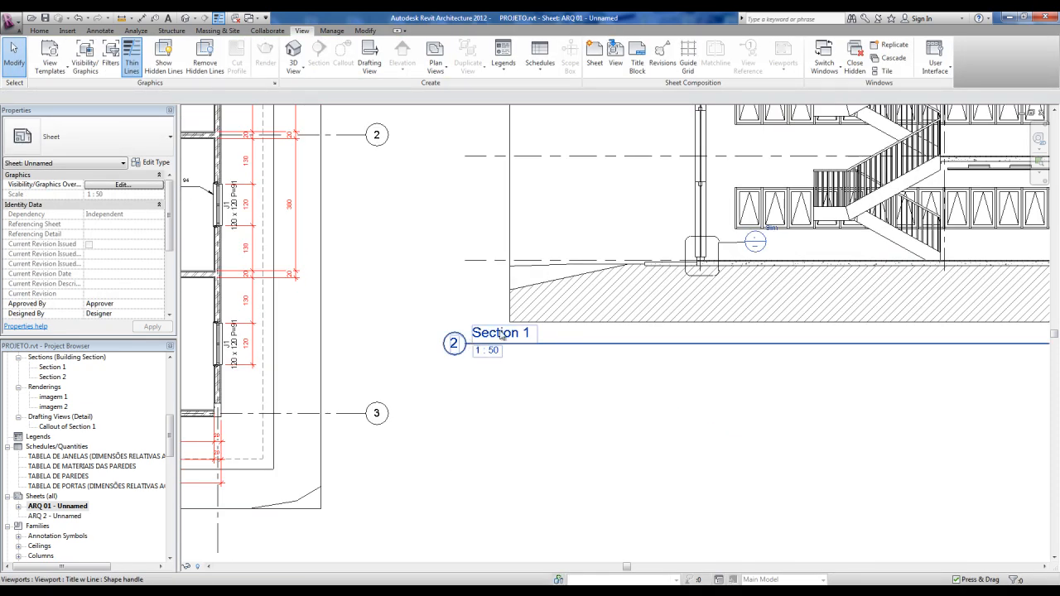
{"action": "left_click", "coordinate": [499, 338]}
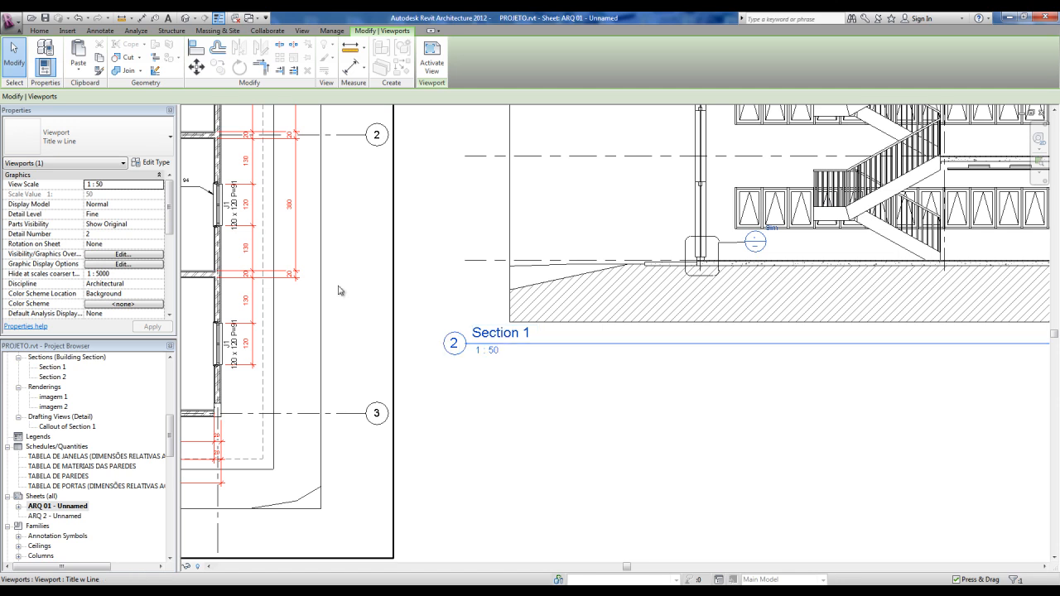
{"action": "left_click", "coordinate": [448, 421]}
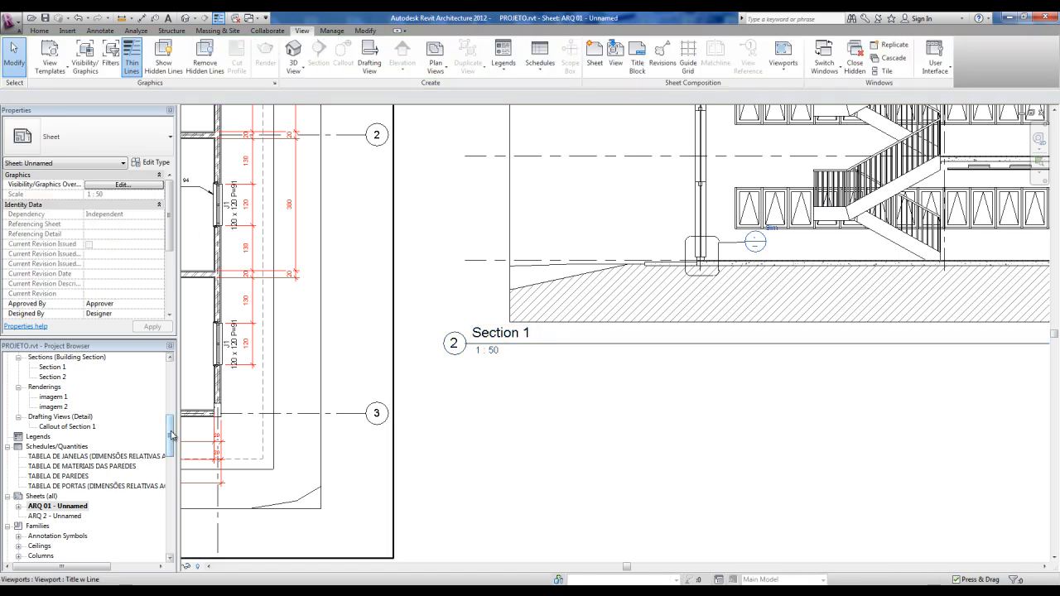
{"action": "left_click_drag", "start_coordinate": [171, 436], "coordinate": [172, 425]}
{"action": "right_click", "coordinate": [51, 408]}
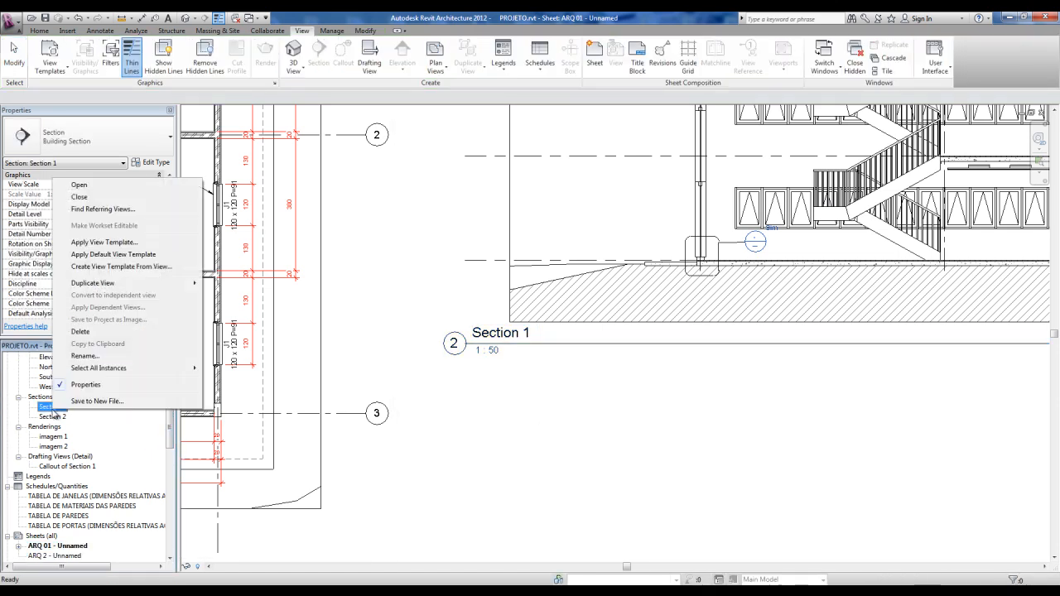
{"action": "left_click", "coordinate": [85, 355]}
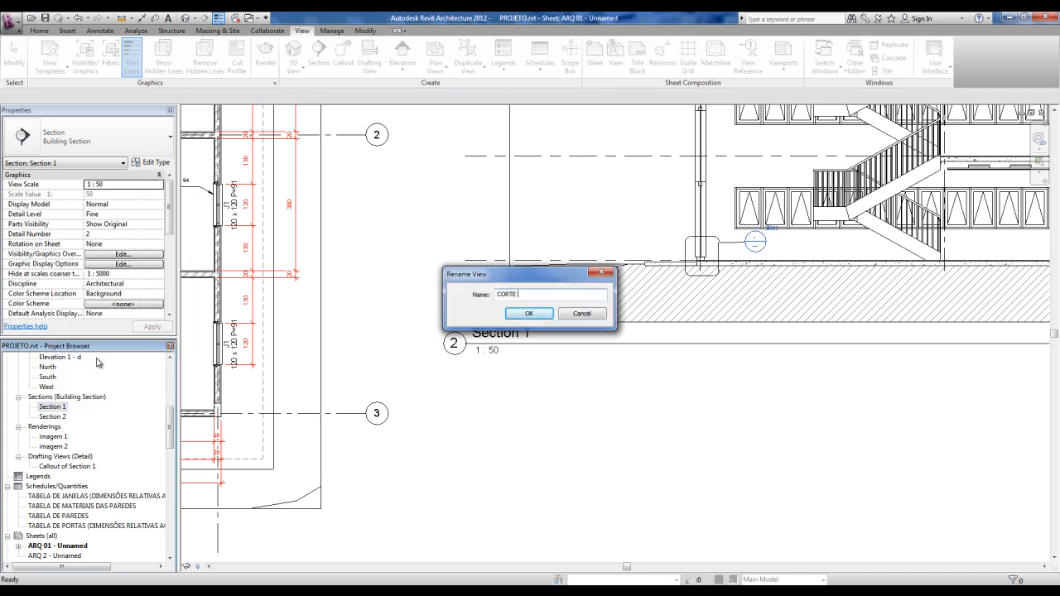
{"action": "left_click", "coordinate": [528, 314]}
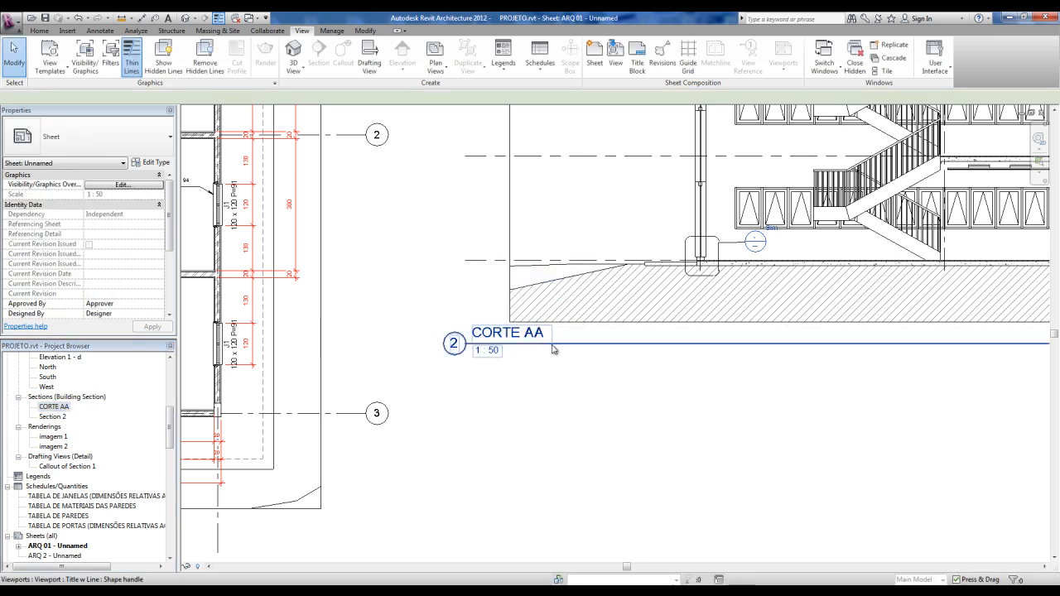
Move the CORTE AA view title slightly right and down beneath the section drawing
{"action": "left_click", "coordinate": [552, 348]}
{"action": "left_click_drag", "start_coordinate": [589, 355], "coordinate": [604, 364]}
{"action": "left_click", "coordinate": [531, 387]}
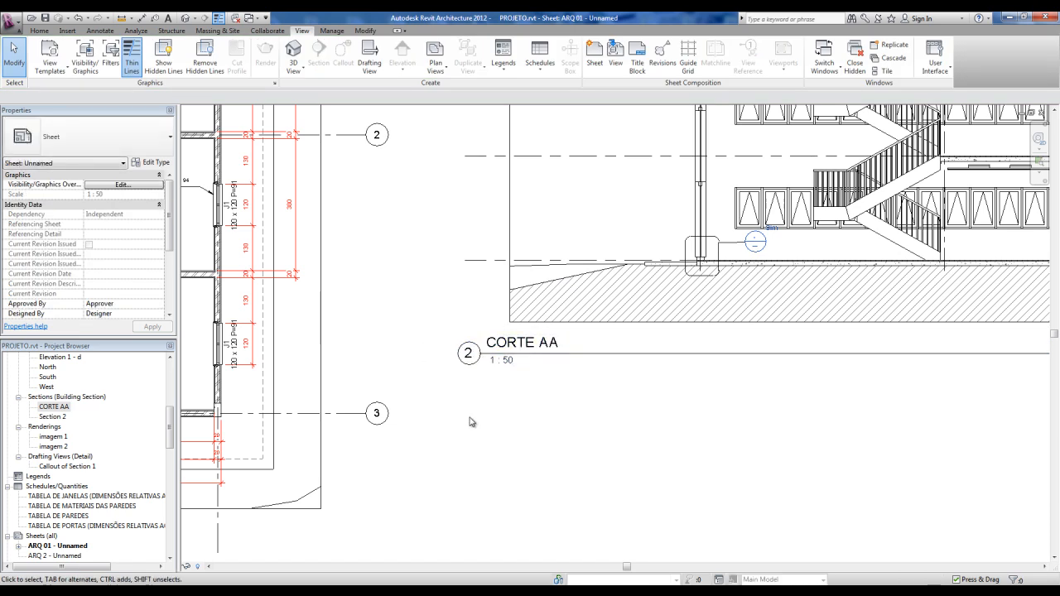
Compare the section mark's detail and sheet references on the floor plan with the number in the CORTE AA view title
{"action": "scroll", "coordinate": [469, 420], "scroll_direction": "down", "scroll_amount": 5}
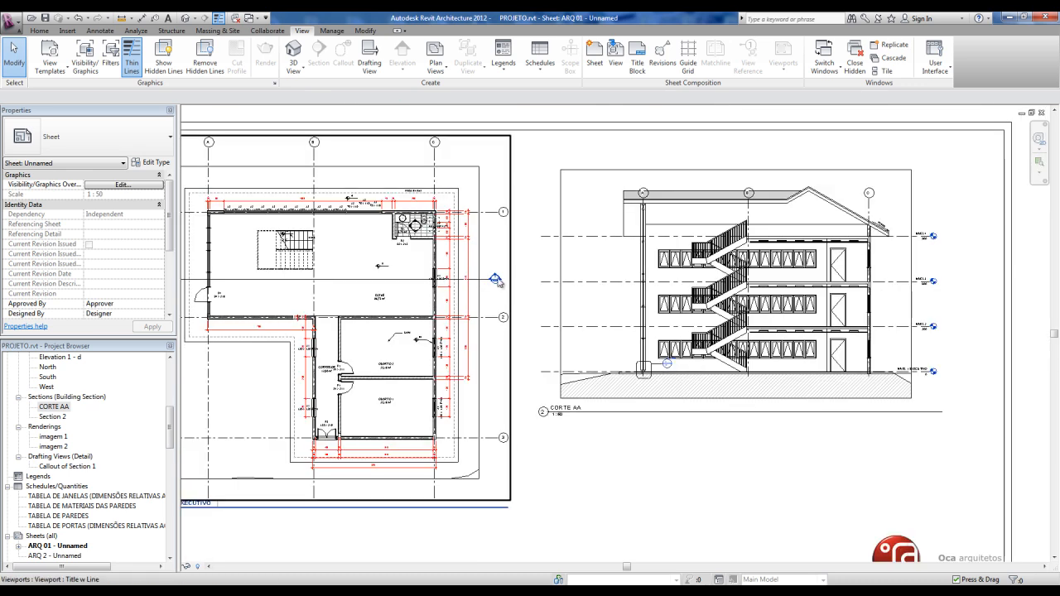
{"action": "scroll", "coordinate": [497, 284], "scroll_direction": "up", "scroll_amount": 5}
{"action": "double_click", "coordinate": [489, 259]}
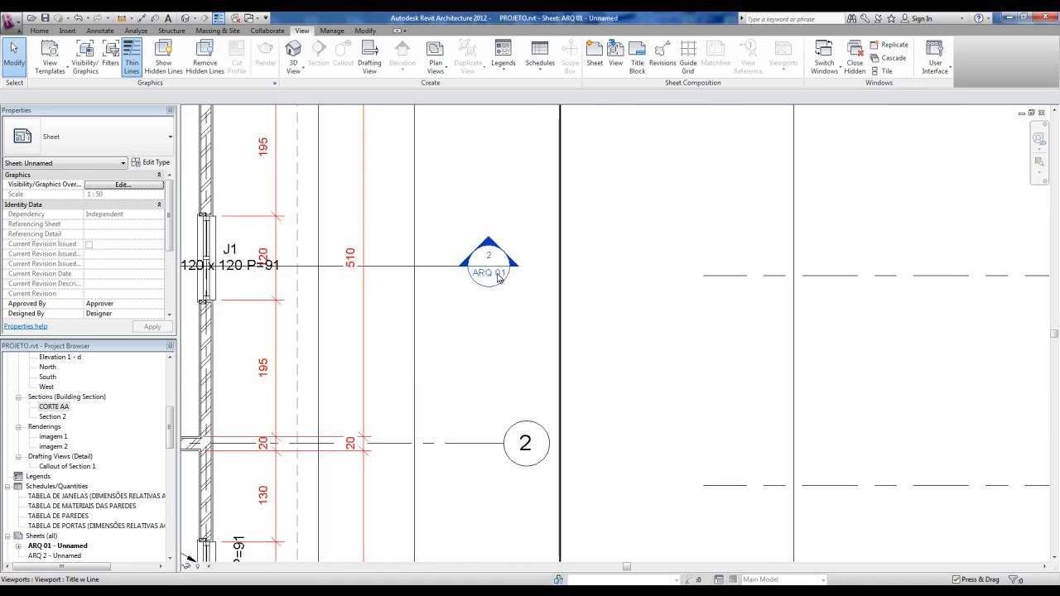
{"action": "scroll", "coordinate": [497, 278], "scroll_direction": "down", "scroll_amount": 4}
{"action": "scroll", "coordinate": [431, 389], "scroll_direction": "up", "scroll_amount": 3}
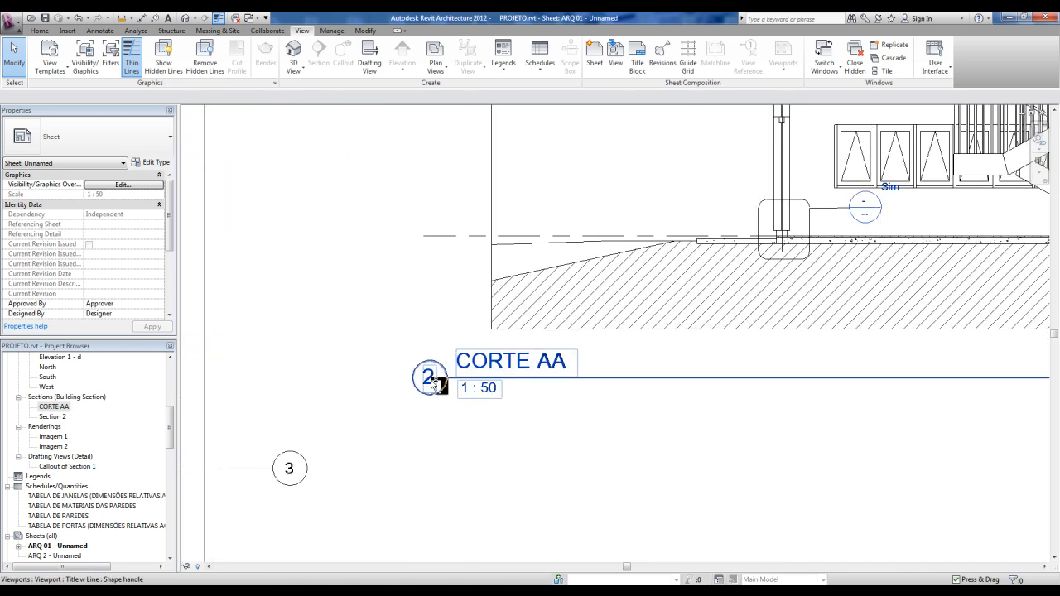
{"action": "left_click", "coordinate": [508, 370]}
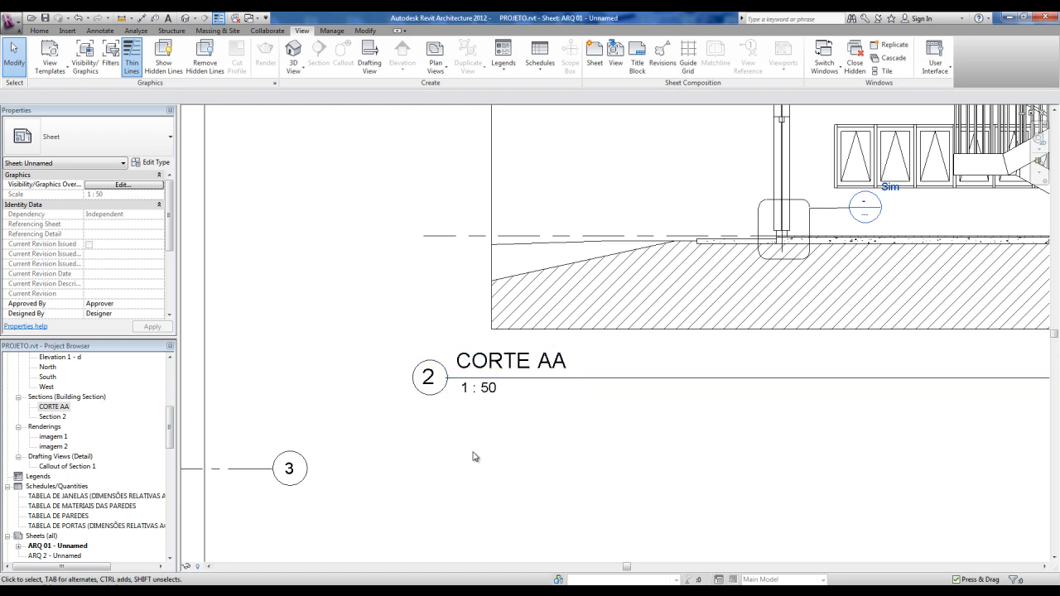
{"action": "left_click", "coordinate": [431, 390]}
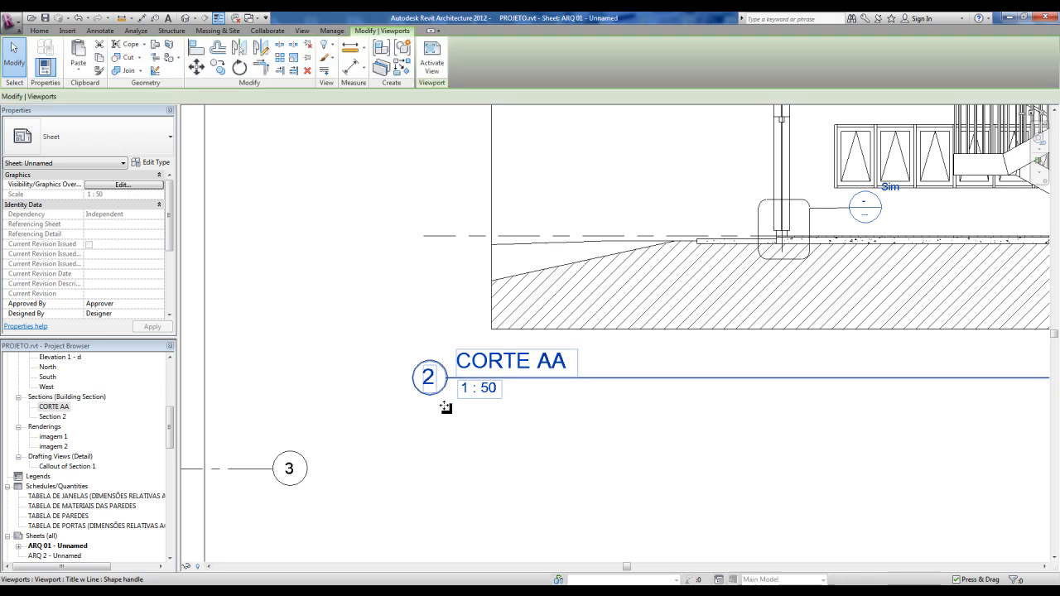
{"action": "left_click", "coordinate": [515, 484]}
Set the Detail Number of the CORTE AA viewport to AA and check its view title
{"action": "scroll", "coordinate": [554, 389], "scroll_direction": "down", "scroll_amount": 2}
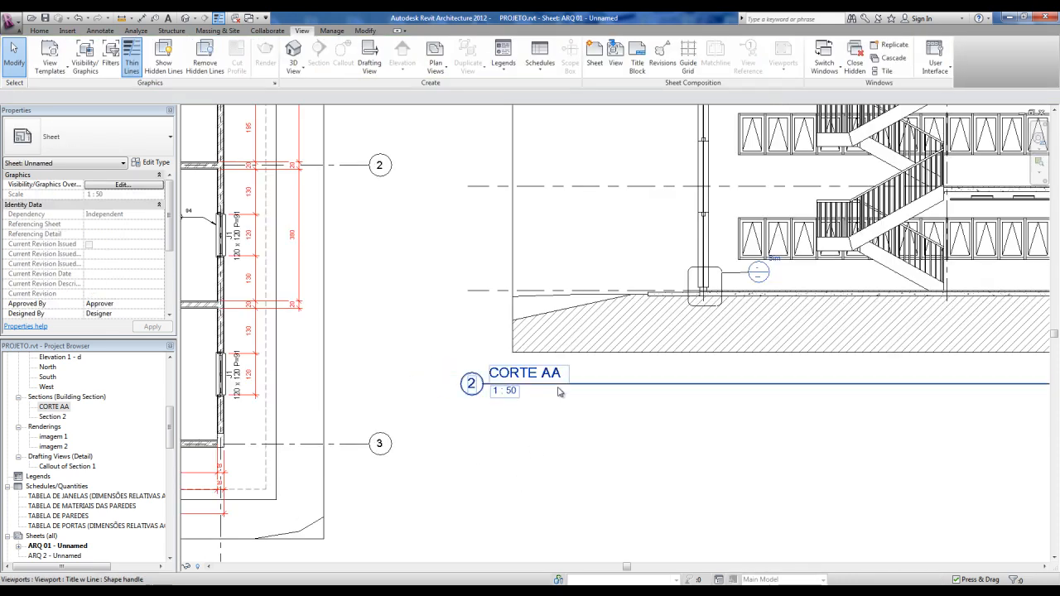
{"action": "left_click", "coordinate": [560, 391]}
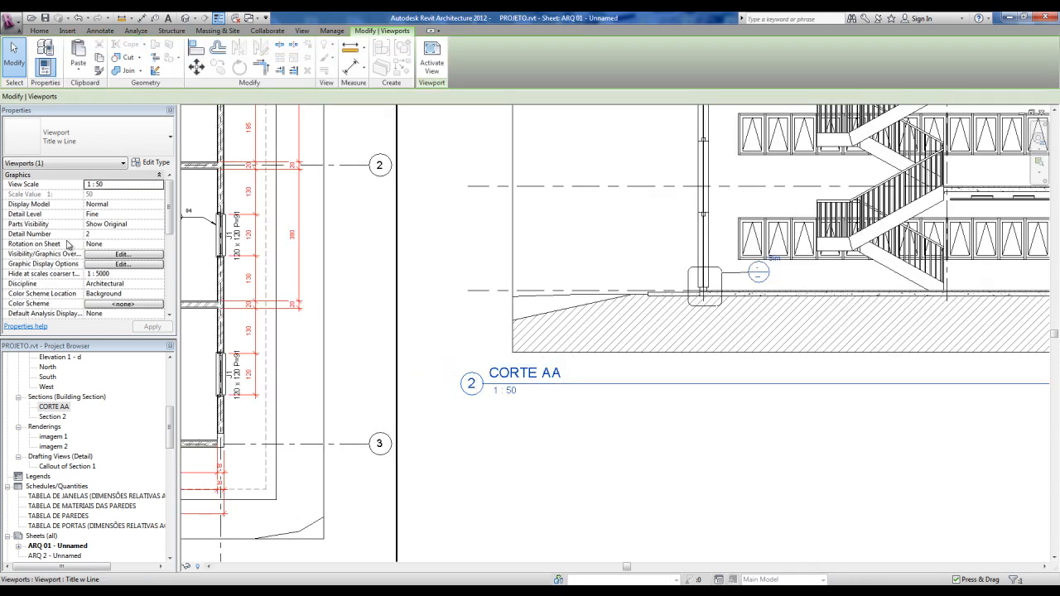
{"action": "left_click", "coordinate": [101, 235]}
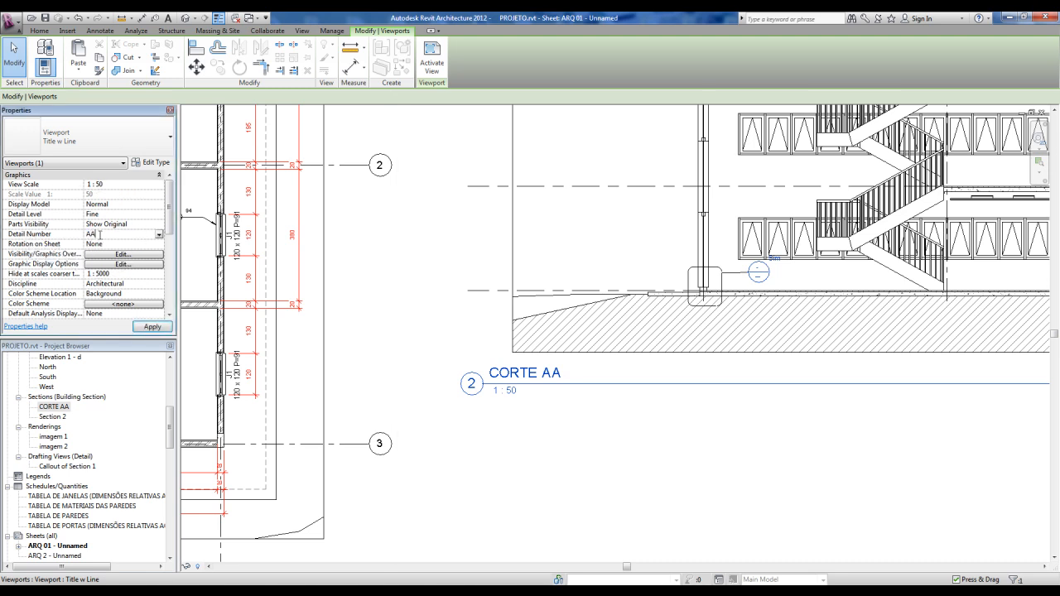
{"action": "left_click", "coordinate": [530, 475]}
{"action": "scroll", "coordinate": [499, 414], "scroll_direction": "down", "scroll_amount": 2}
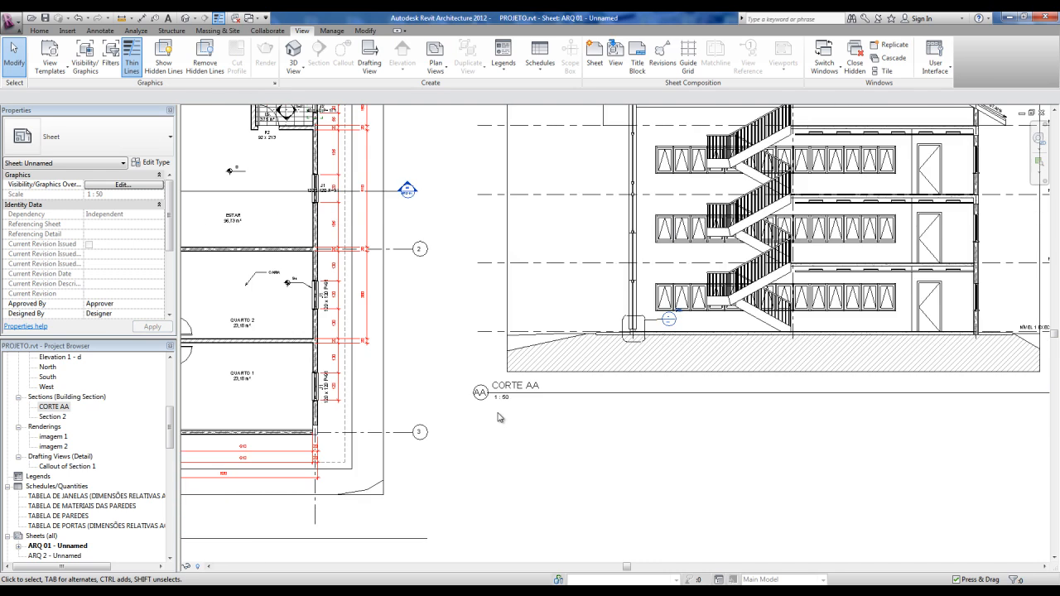
{"action": "left_click", "coordinate": [523, 394]}
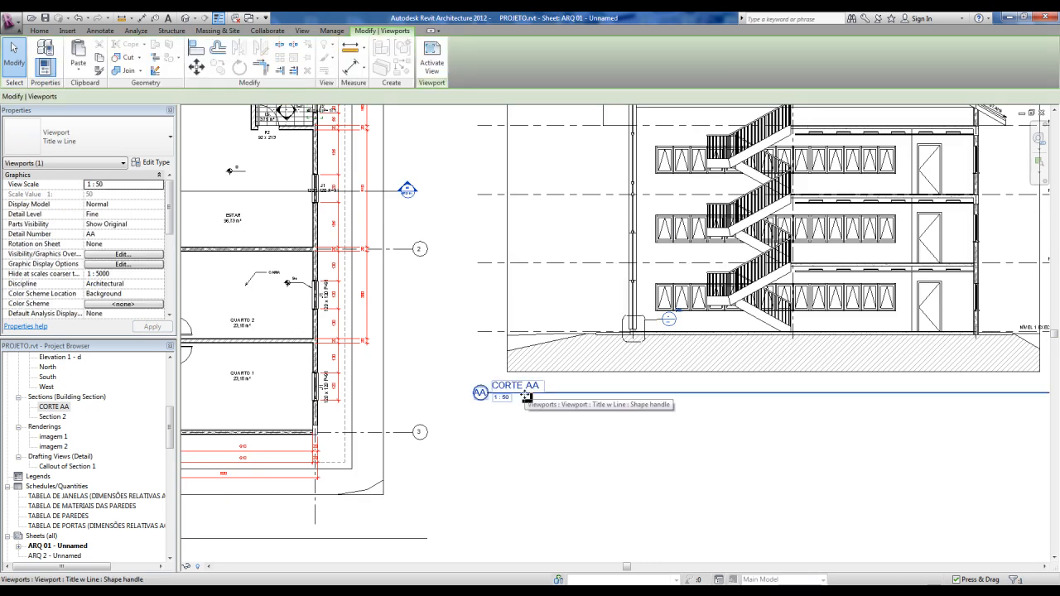
Set the CORTE AA viewport's Title on Sheet to CORTE and check its view title against the section mark on the plan
{"action": "left_click_drag", "start_coordinate": [171, 216], "coordinate": [163, 261]}
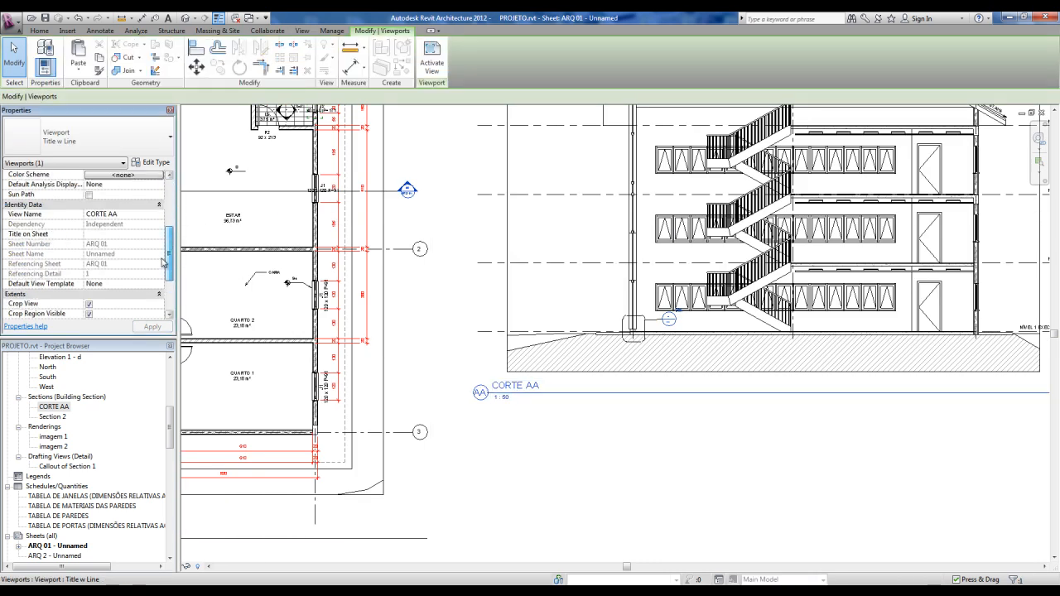
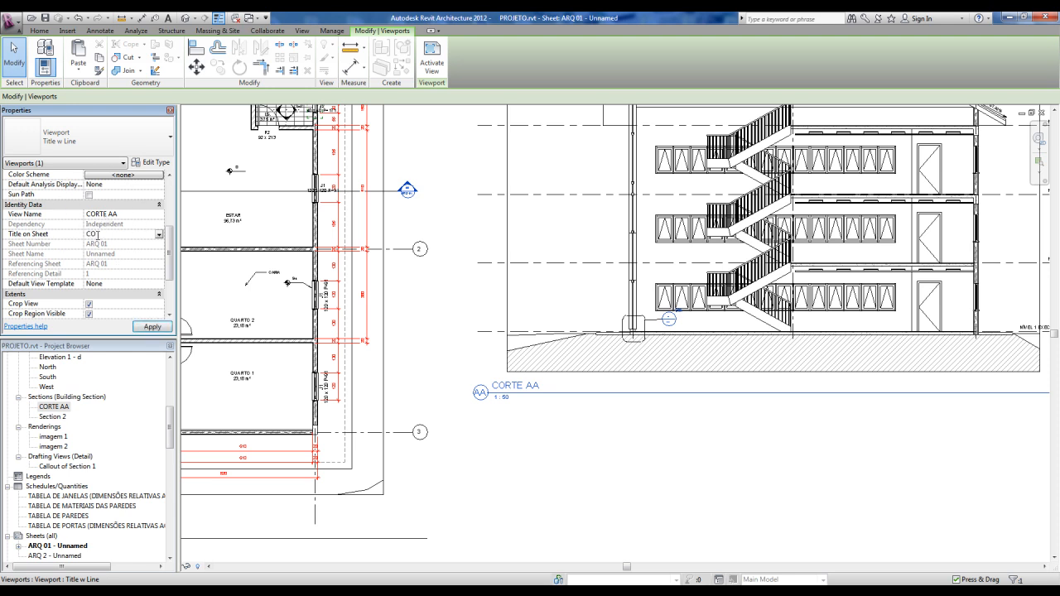
{"action": "left_click", "coordinate": [563, 469]}
{"action": "scroll", "coordinate": [513, 387], "scroll_direction": "up", "scroll_amount": 2}
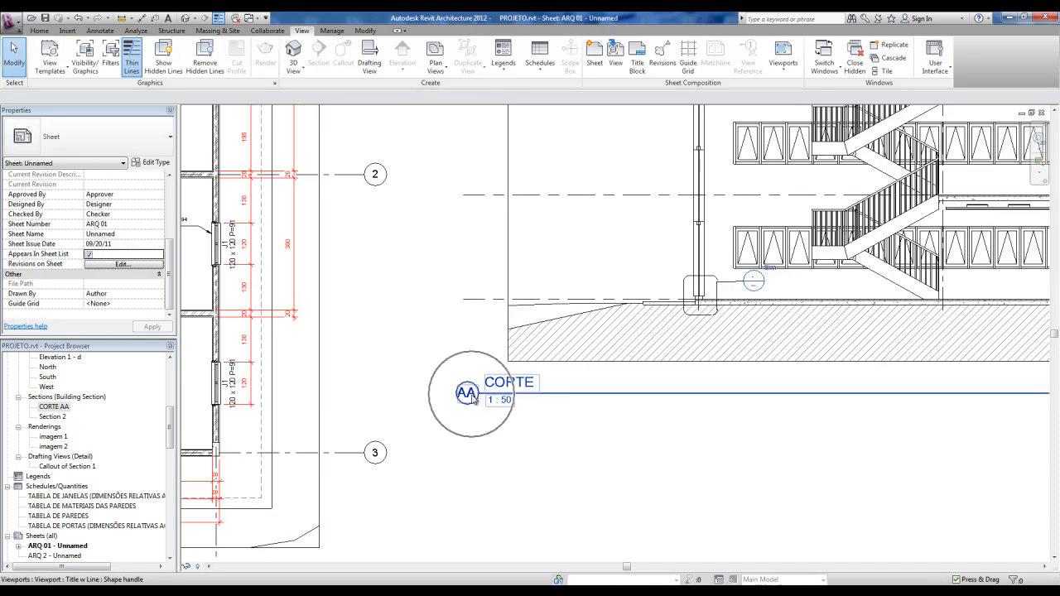
{"action": "scroll", "coordinate": [495, 404], "scroll_direction": "down", "scroll_amount": 3}
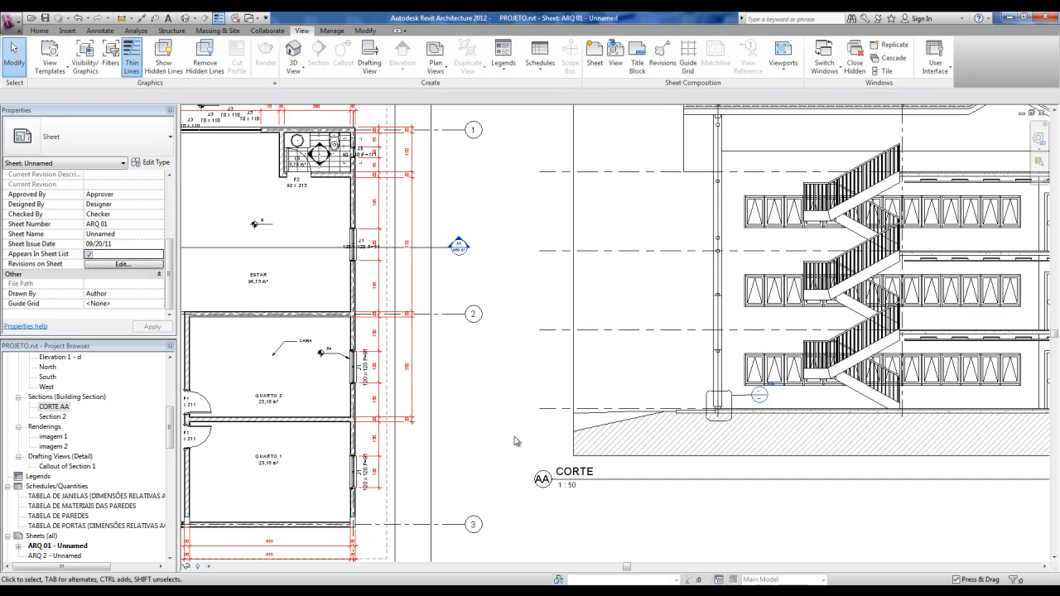
{"action": "scroll", "coordinate": [466, 236], "scroll_direction": "up", "scroll_amount": 4}
{"action": "scroll", "coordinate": [469, 243], "scroll_direction": "up", "scroll_amount": 1}
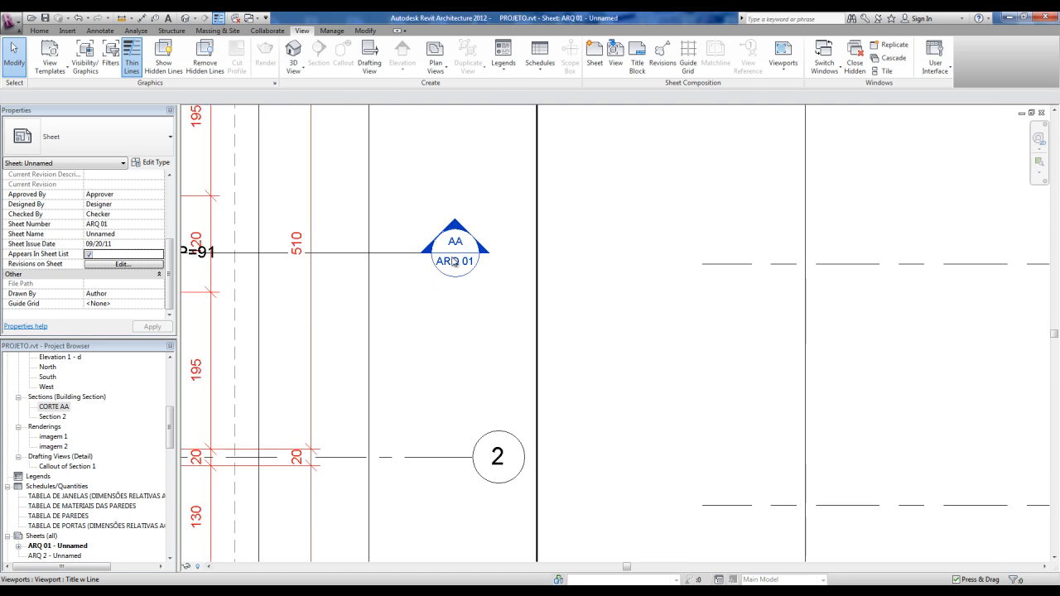
{"action": "scroll", "coordinate": [447, 263], "scroll_direction": "down", "scroll_amount": 2}
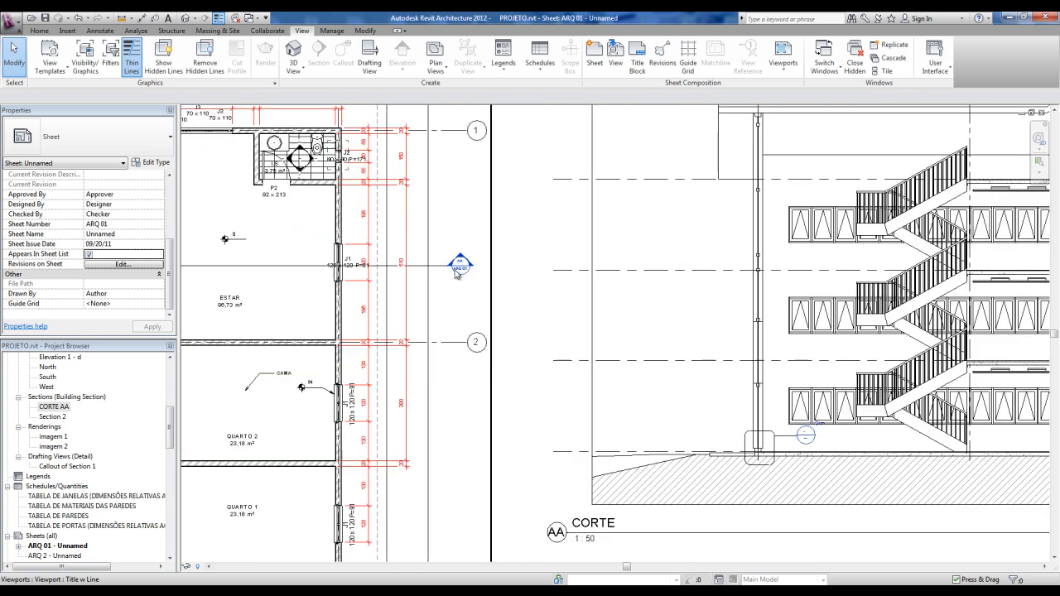
{"action": "scroll", "coordinate": [461, 270], "scroll_direction": "down", "scroll_amount": 3}
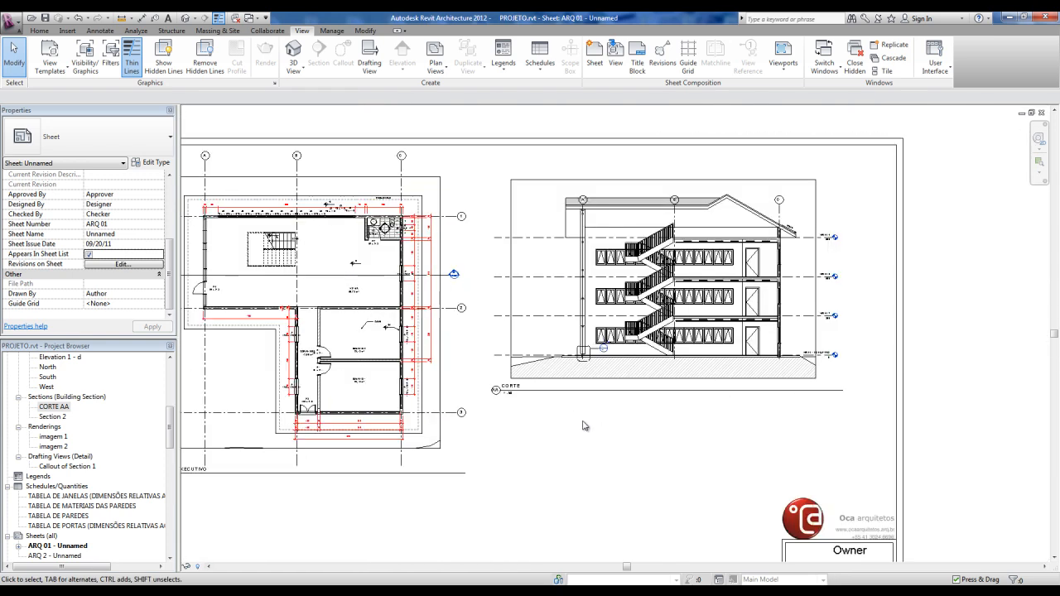
Shorten the CORTE view title's line so it ends just past the title text
{"action": "scroll", "coordinate": [555, 411], "scroll_direction": "up", "scroll_amount": 1}
{"action": "middle_click_drag", "start_coordinate": [583, 410], "coordinate": [543, 435]}
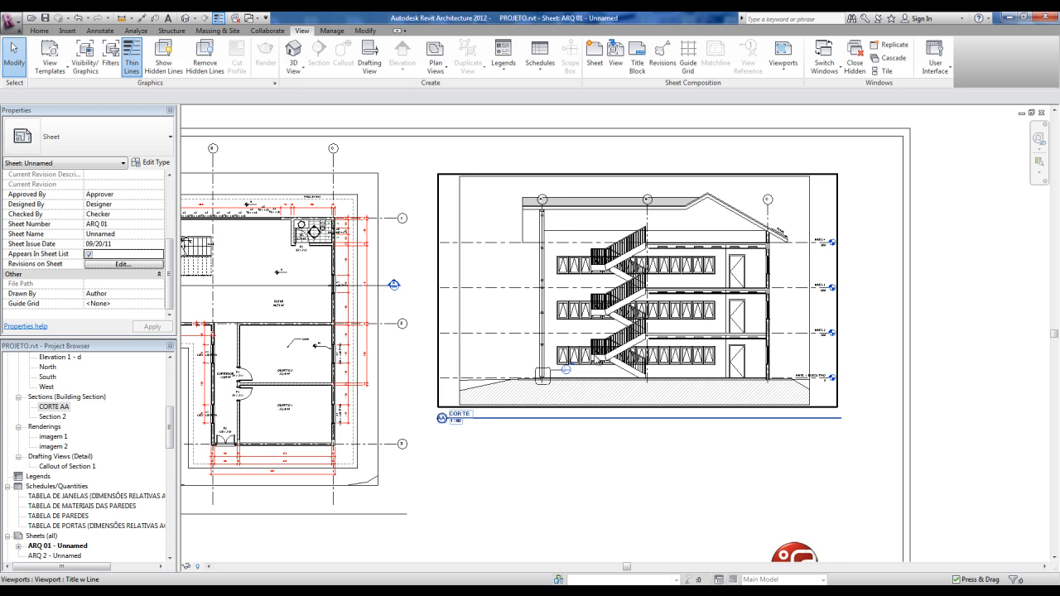
{"action": "left_click", "coordinate": [616, 361]}
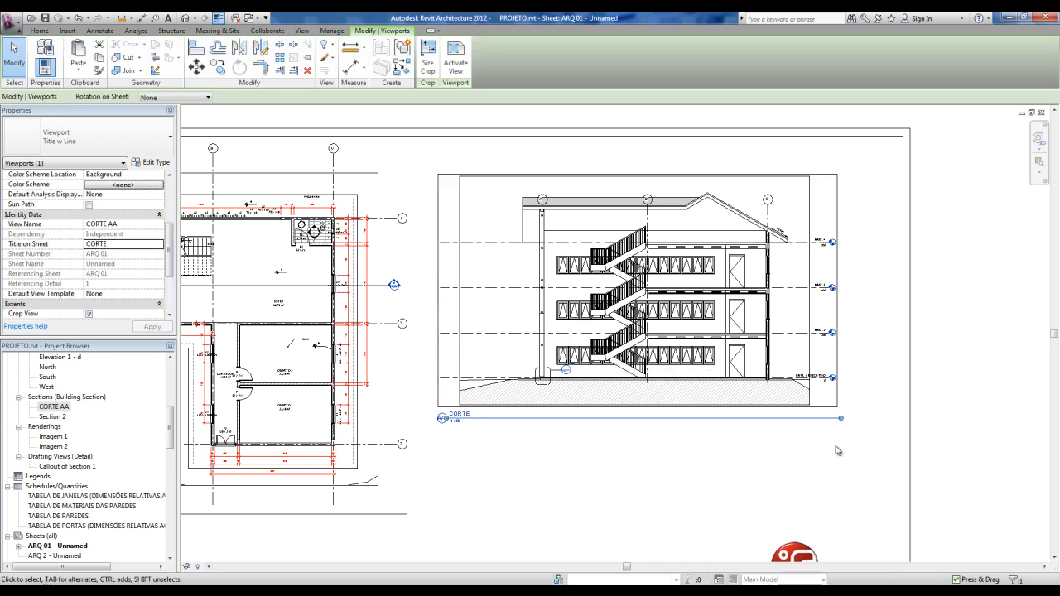
{"action": "left_click", "coordinate": [717, 456]}
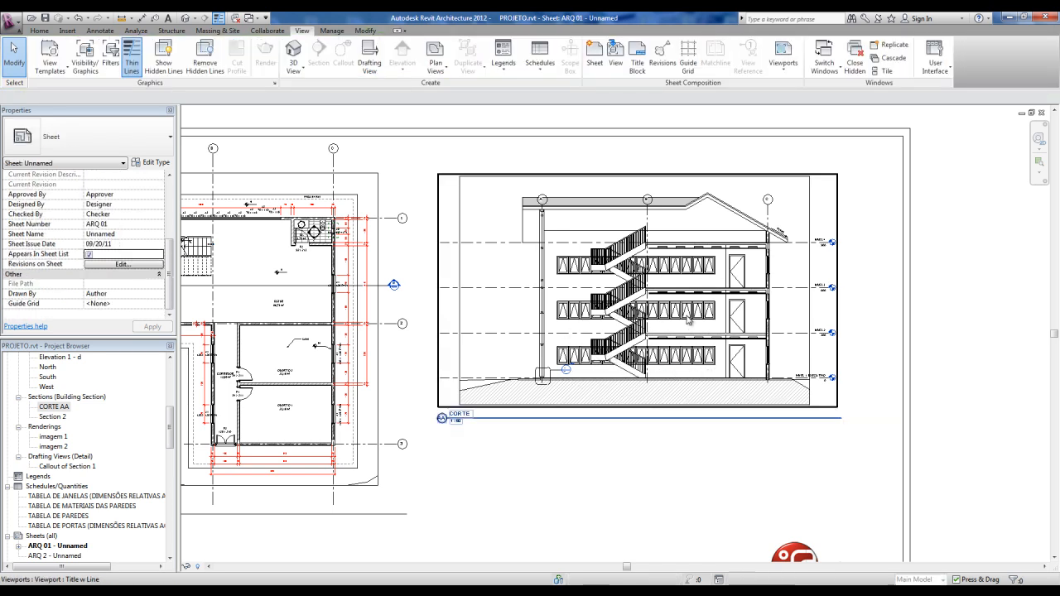
{"action": "left_click", "coordinate": [688, 323]}
{"action": "left_click_drag", "start_coordinate": [818, 423], "coordinate": [478, 411]}
{"action": "left_click", "coordinate": [453, 435]}
Move the CORTE view title right to line up with the left edge of the section's crop region
{"action": "scroll", "coordinate": [452, 434], "scroll_direction": "up", "scroll_amount": 5}
{"action": "left_click", "coordinate": [427, 414]}
{"action": "left_click", "coordinate": [499, 456]}
Shorten the NÍVEL 1 EXECUTIVO view title's line so it ends at the title text
{"action": "scroll", "coordinate": [506, 476], "scroll_direction": "down", "scroll_amount": 3}
{"action": "middle_click_drag", "start_coordinate": [462, 488], "coordinate": [802, 357]}
{"action": "scroll", "coordinate": [621, 356], "scroll_direction": "up", "scroll_amount": 1}
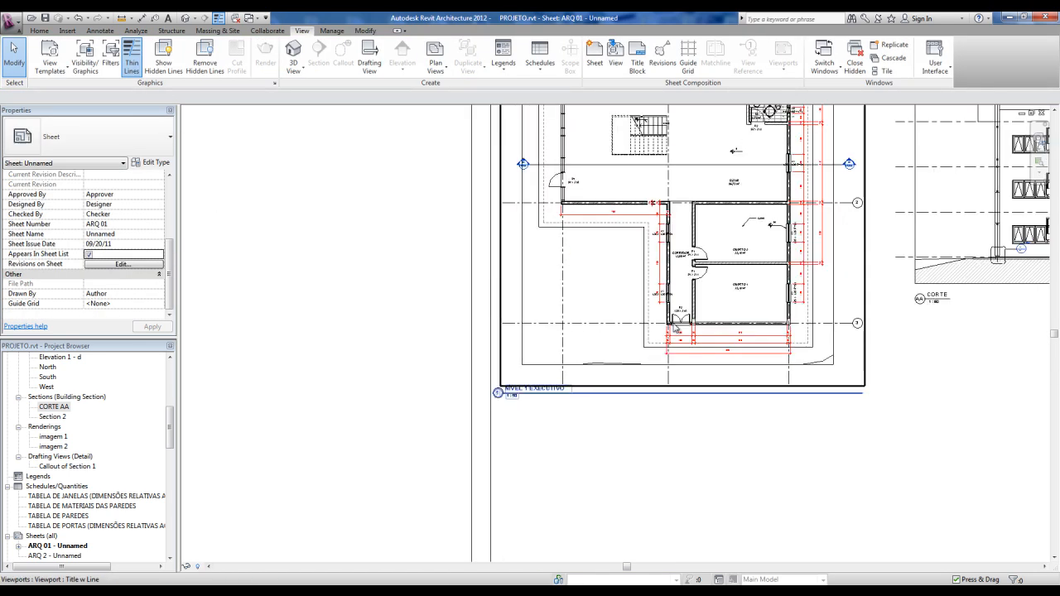
{"action": "left_click", "coordinate": [675, 329]}
{"action": "scroll", "coordinate": [847, 414], "scroll_direction": "up", "scroll_amount": 1}
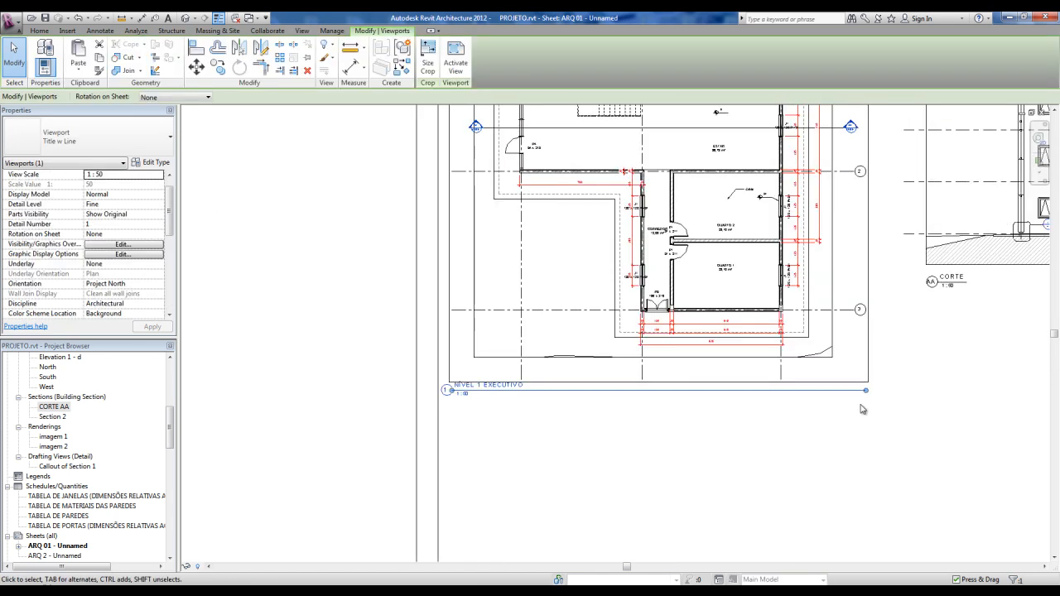
{"action": "left_click_drag", "start_coordinate": [870, 397], "coordinate": [524, 415]}
{"action": "left_click", "coordinate": [523, 417]}
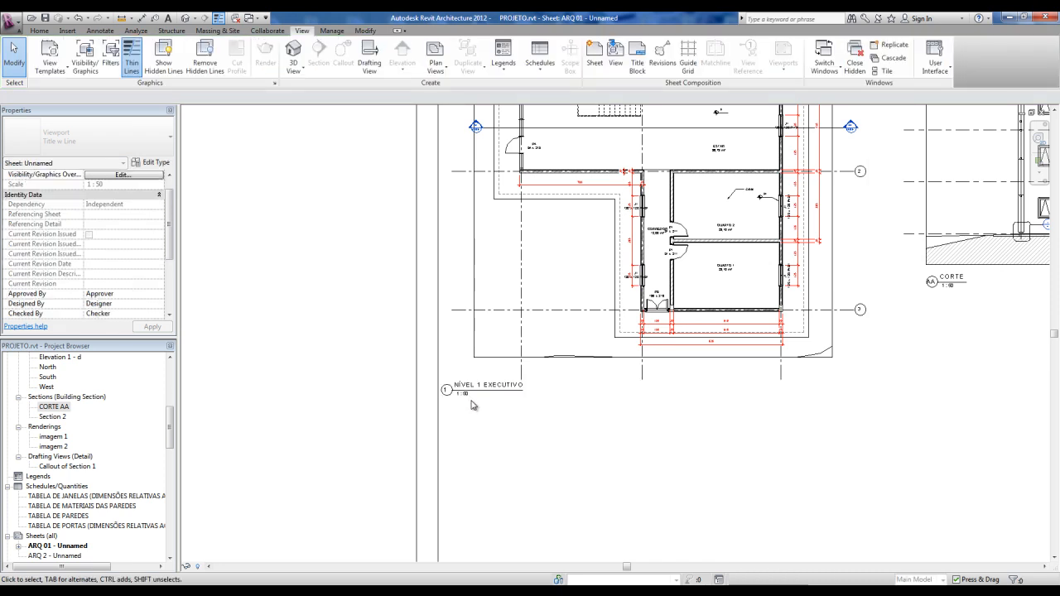
Move the NÍVEL 1 EXECUTIVO view title right to line up with the left edge of the plan's crop region
{"action": "scroll", "coordinate": [472, 401], "scroll_direction": "up", "scroll_amount": 2}
{"action": "left_click", "coordinate": [460, 390]}
{"action": "left_click_drag", "start_coordinate": [460, 390], "coordinate": [516, 390]}
{"action": "left_click", "coordinate": [482, 457]}
{"action": "scroll", "coordinate": [479, 457], "scroll_direction": "down", "scroll_amount": 5}
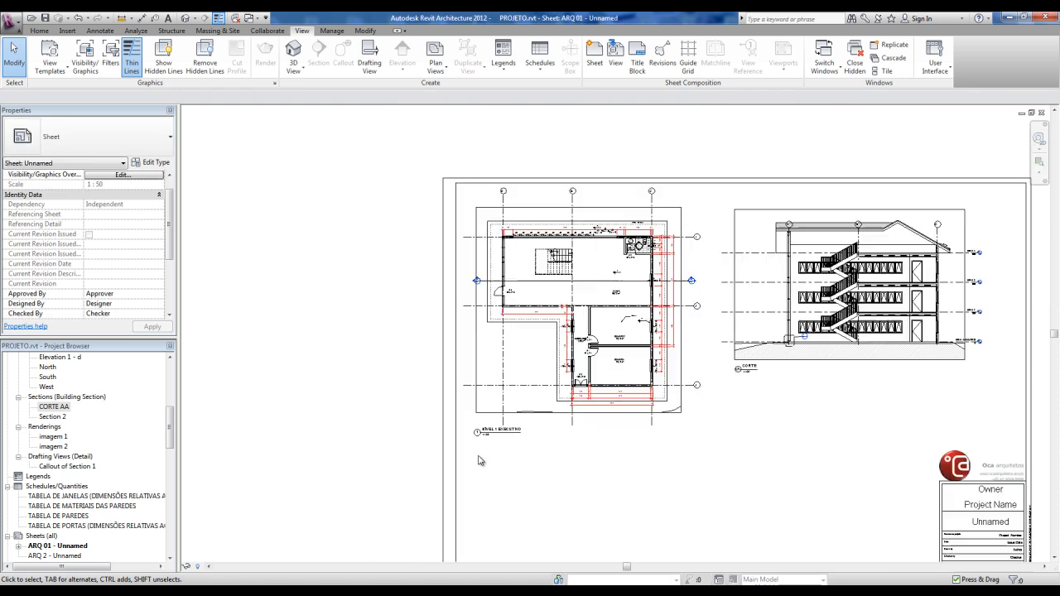
Activate the NÍVEL 1 EXECUTIVO floor plan view for editing directly on the sheet
{"action": "scroll", "coordinate": [660, 454], "scroll_direction": "up", "scroll_amount": 1}
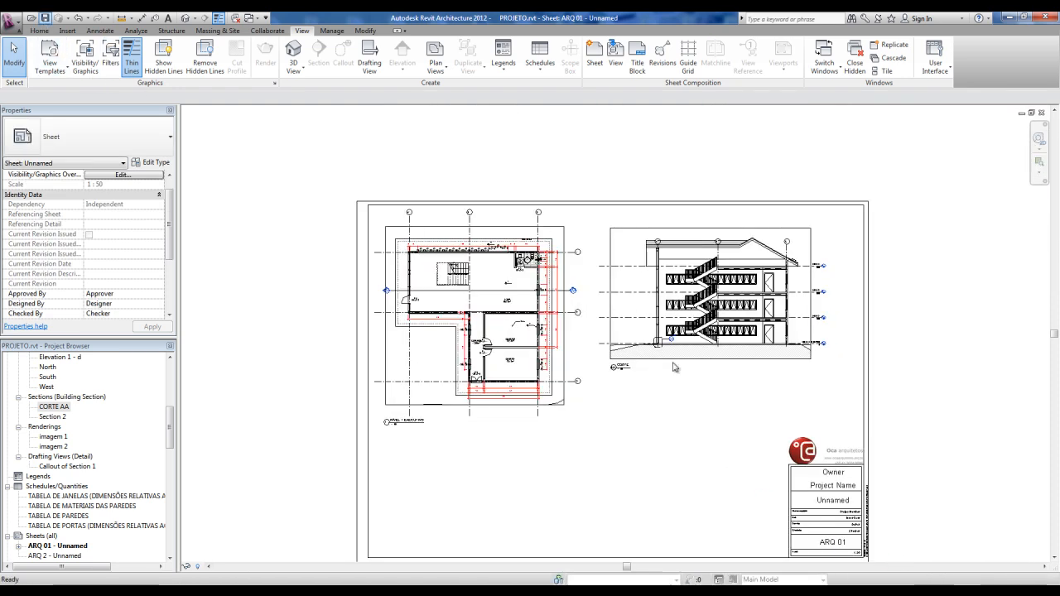
{"action": "middle_click_drag", "start_coordinate": [651, 392], "coordinate": [625, 365]}
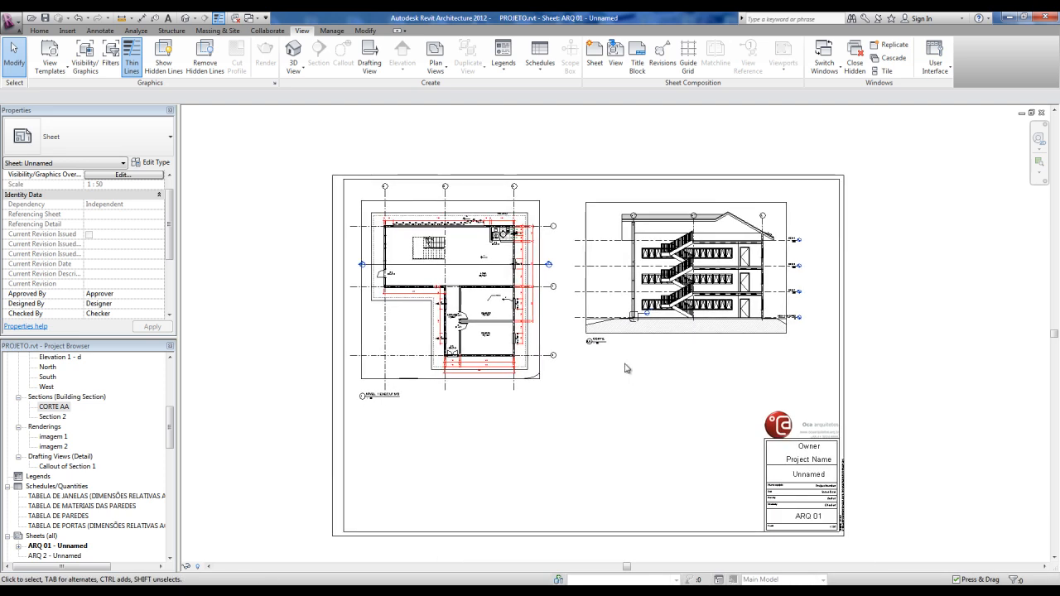
{"action": "scroll", "coordinate": [384, 295], "scroll_direction": "up", "scroll_amount": 1}
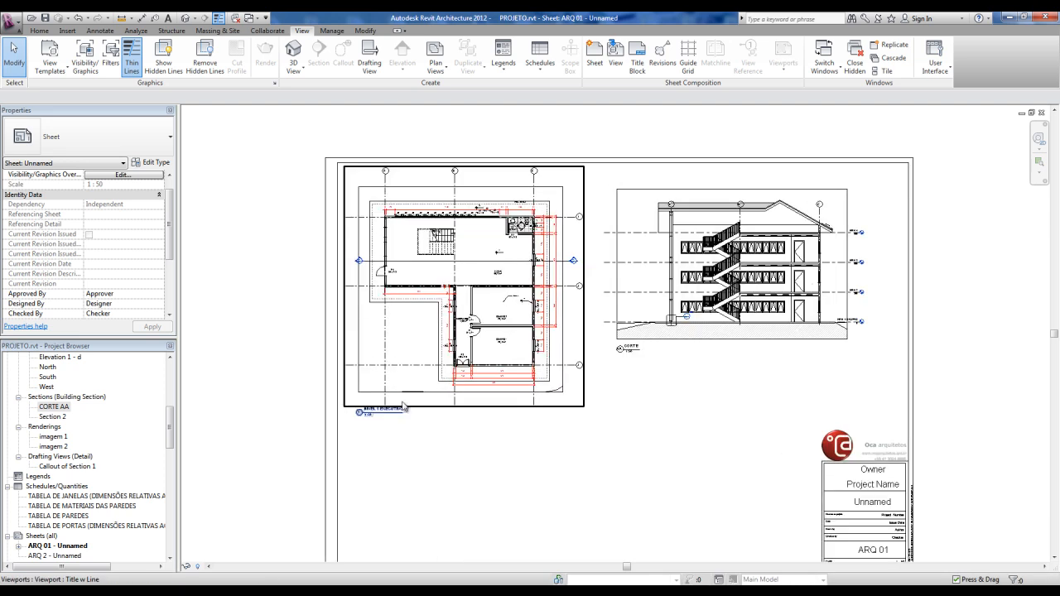
{"action": "middle_click_drag", "start_coordinate": [448, 362], "coordinate": [483, 390]}
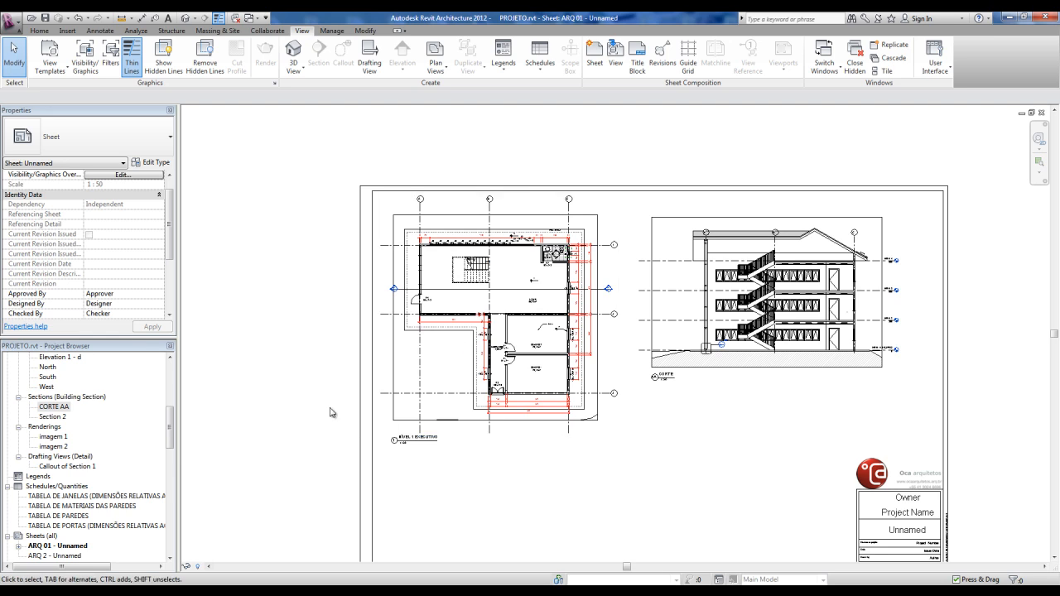
{"action": "left_click", "coordinate": [450, 358]}
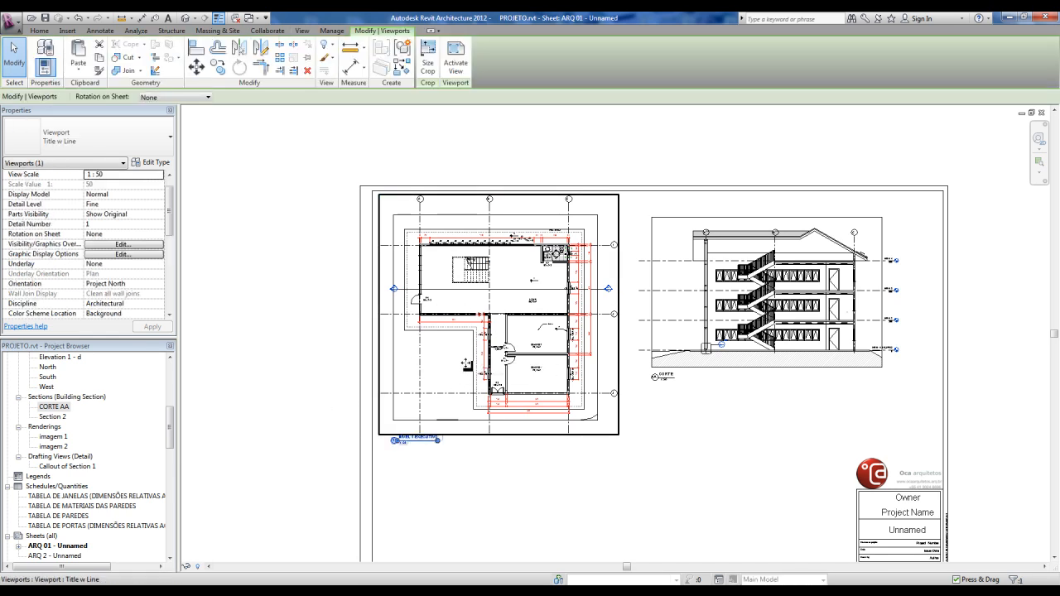
{"action": "left_click", "coordinate": [326, 335]}
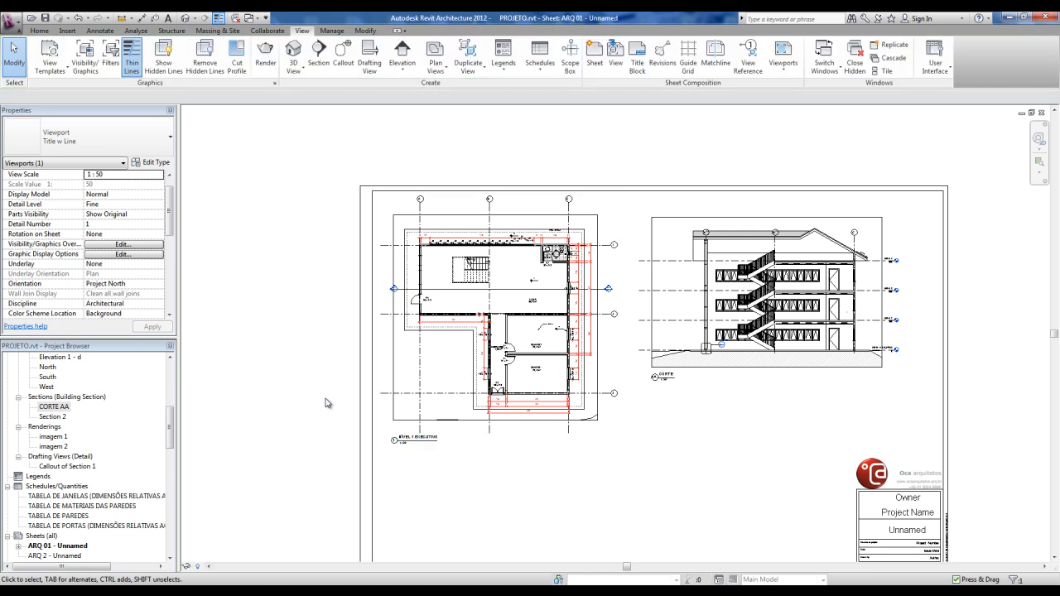
{"action": "left_click", "coordinate": [464, 340]}
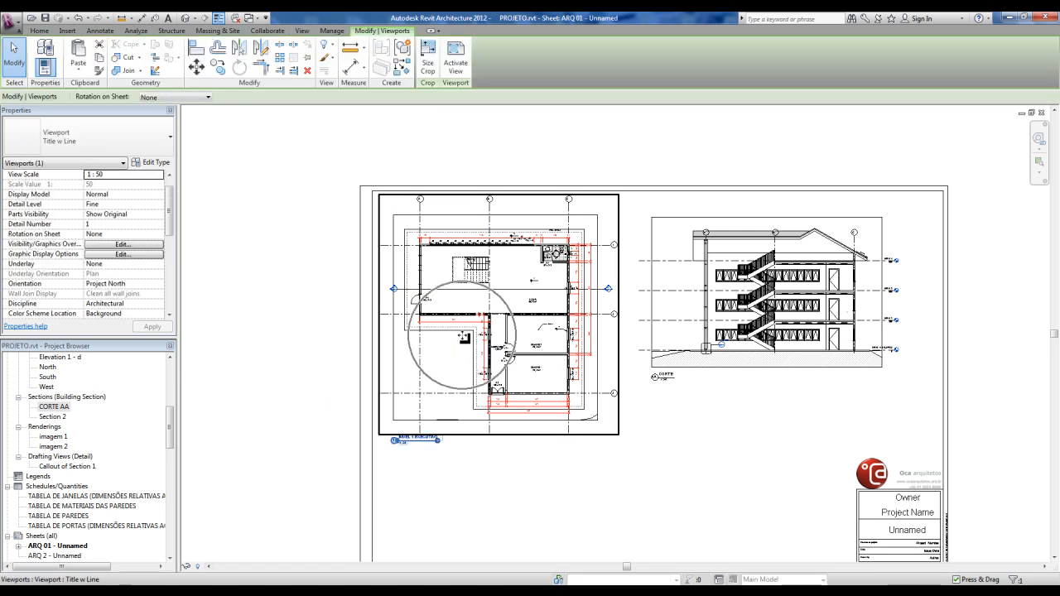
{"action": "right_click", "coordinate": [464, 337]}
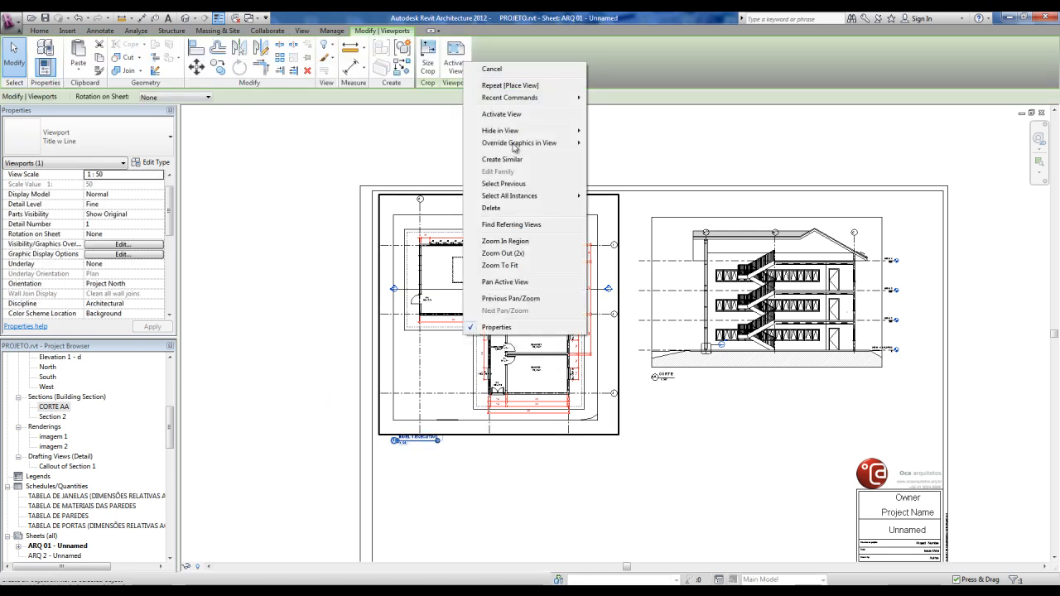
{"action": "left_click", "coordinate": [522, 118]}
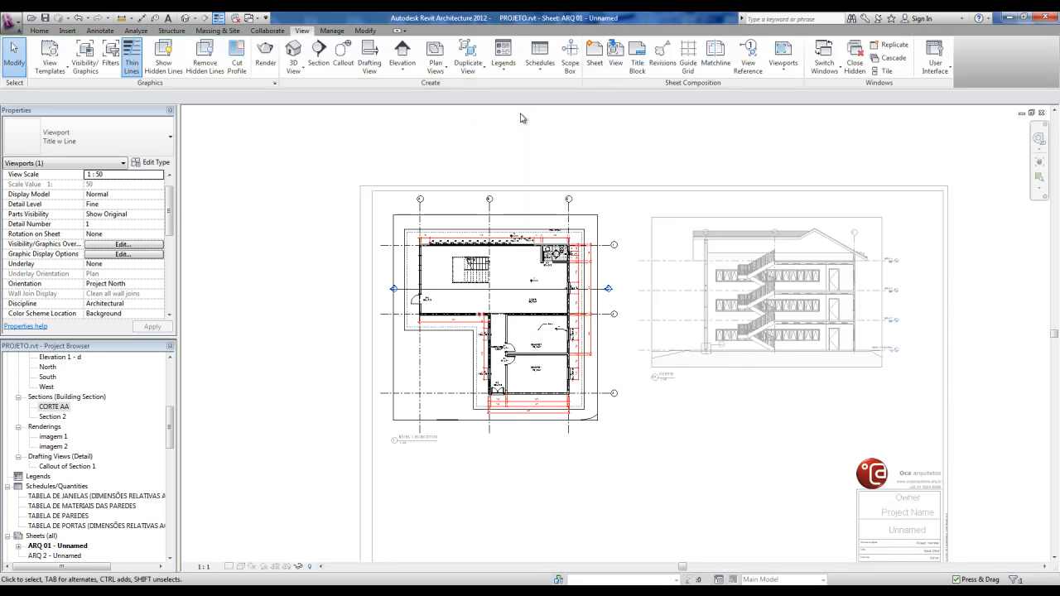
Select the crop region and the pvto tipo model group in turn within the activated floor plan, clearing each selection
{"action": "left_click", "coordinate": [517, 421]}
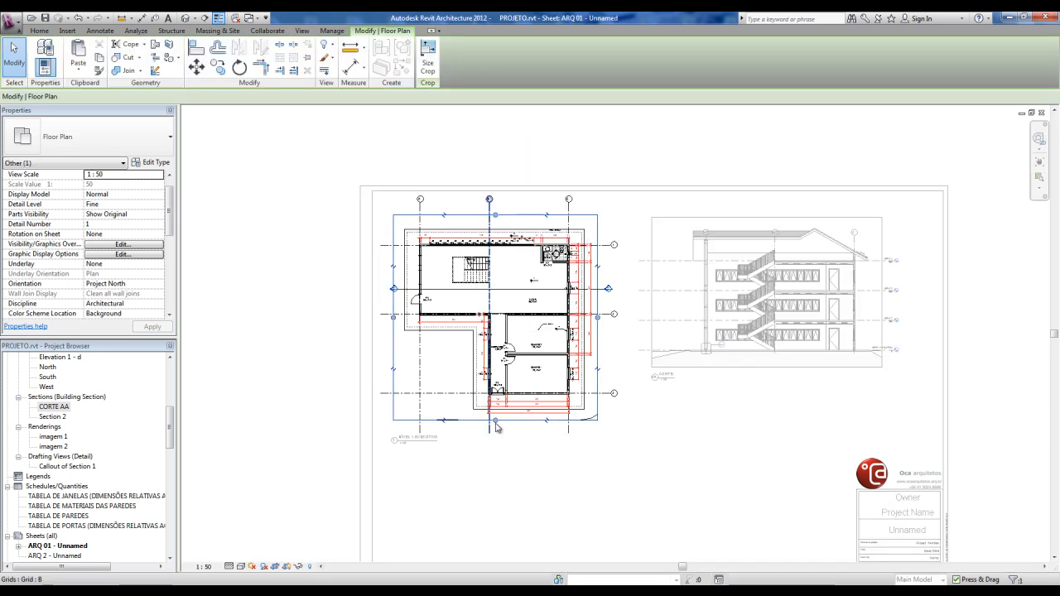
{"action": "left_click", "coordinate": [482, 462]}
{"action": "scroll", "coordinate": [517, 307], "scroll_direction": "up", "scroll_amount": 2}
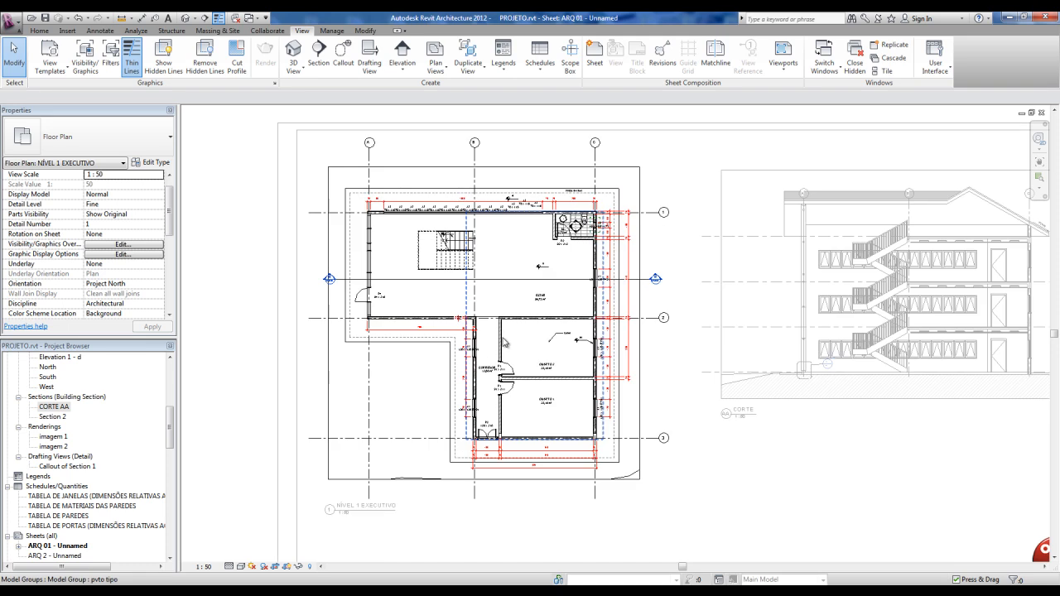
{"action": "left_click", "coordinate": [506, 344]}
{"action": "left_click", "coordinate": [437, 364]}
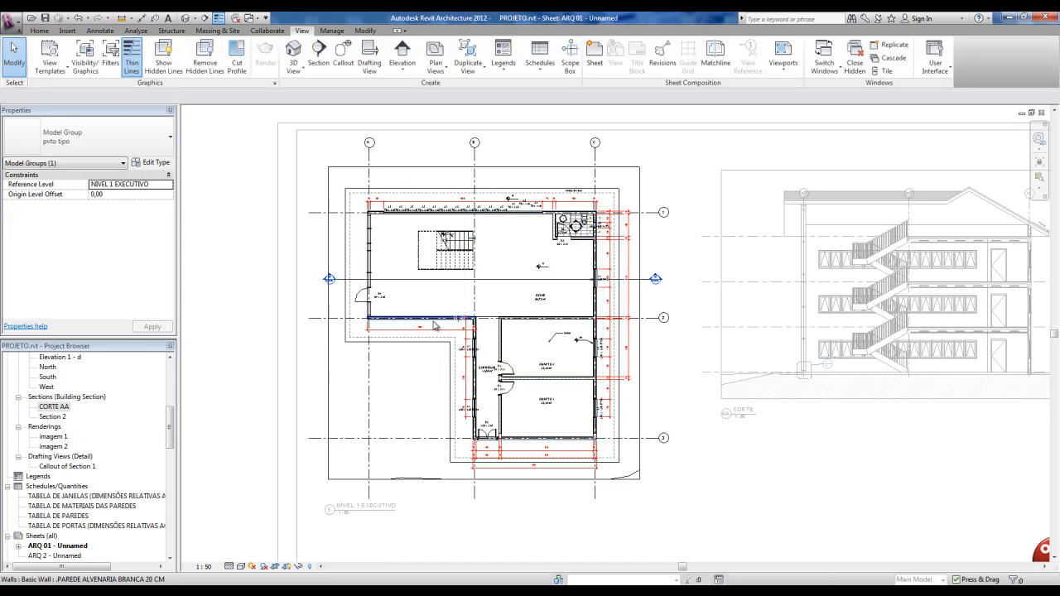
Raise the lower edge of the NÍVEL 1 EXECUTIVO plan's crop region to exclude the contour lines, and deactivate the view
{"action": "left_click", "coordinate": [470, 490]}
{"action": "left_click_drag", "start_coordinate": [485, 547], "coordinate": [481, 481]}
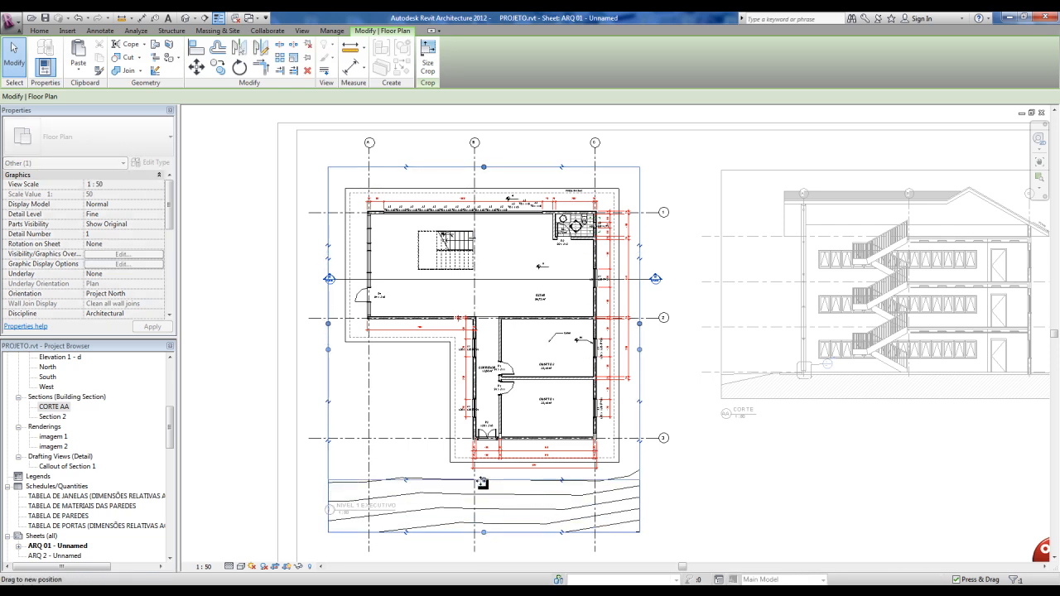
{"action": "left_click", "coordinate": [466, 529]}
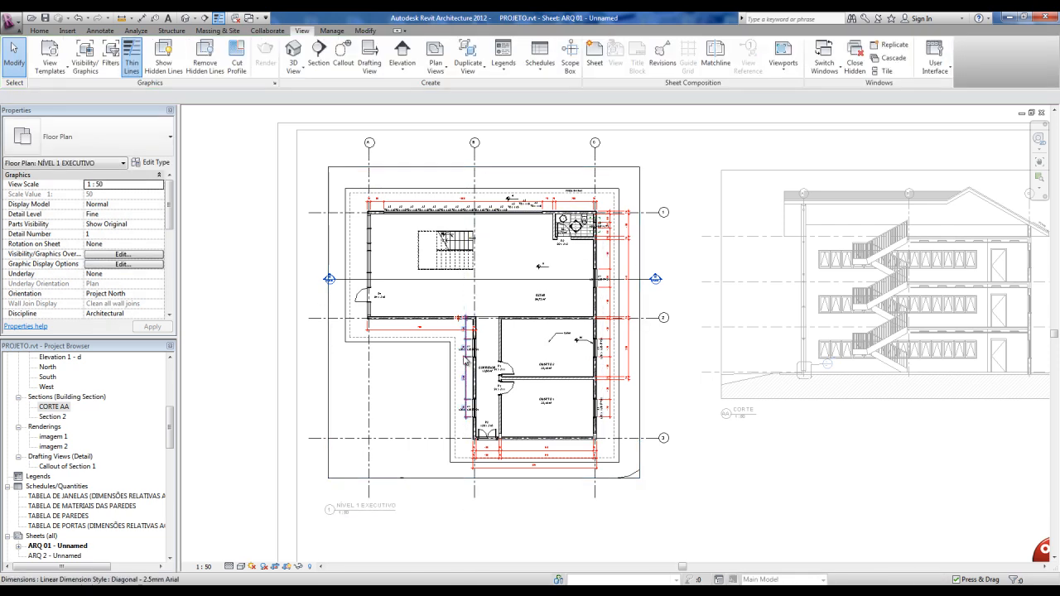
{"action": "right_click", "coordinate": [441, 373]}
{"action": "left_click", "coordinate": [479, 423]}
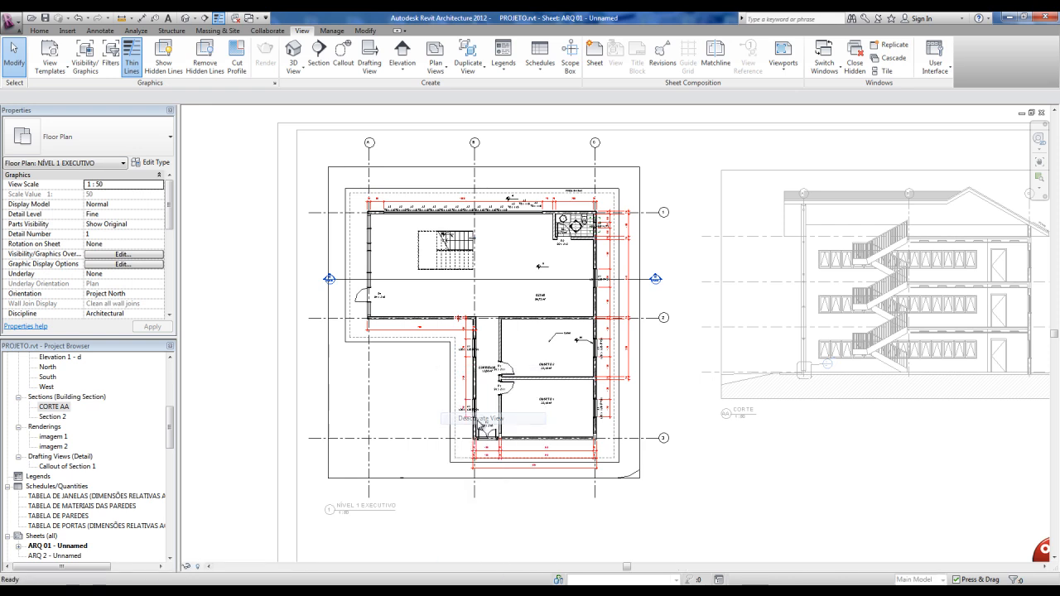
{"action": "scroll", "coordinate": [493, 390], "scroll_direction": "down", "scroll_amount": 2}
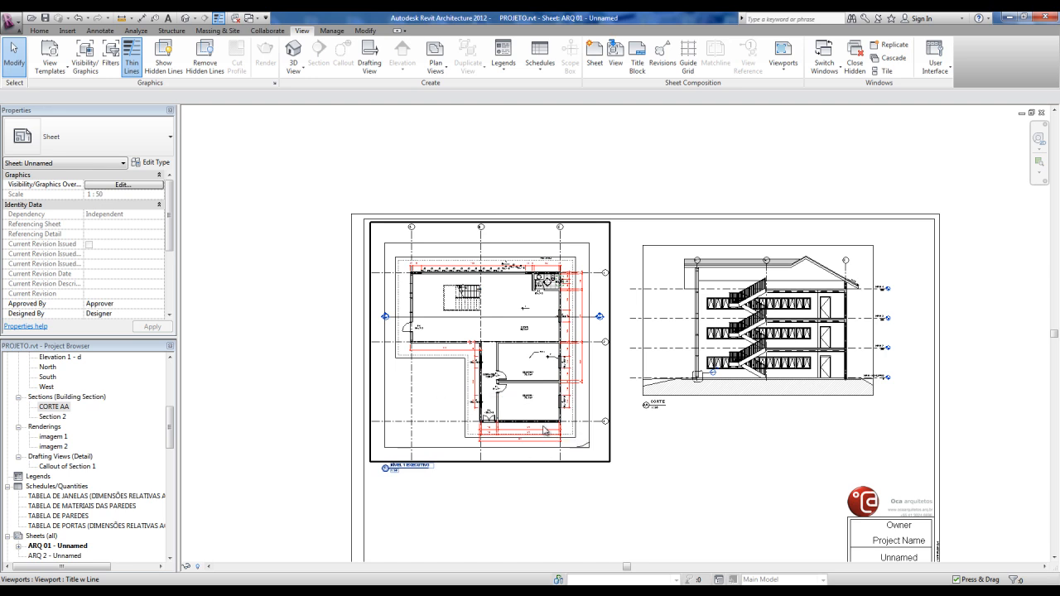
{"action": "middle_click_drag", "start_coordinate": [544, 430], "coordinate": [539, 426]}
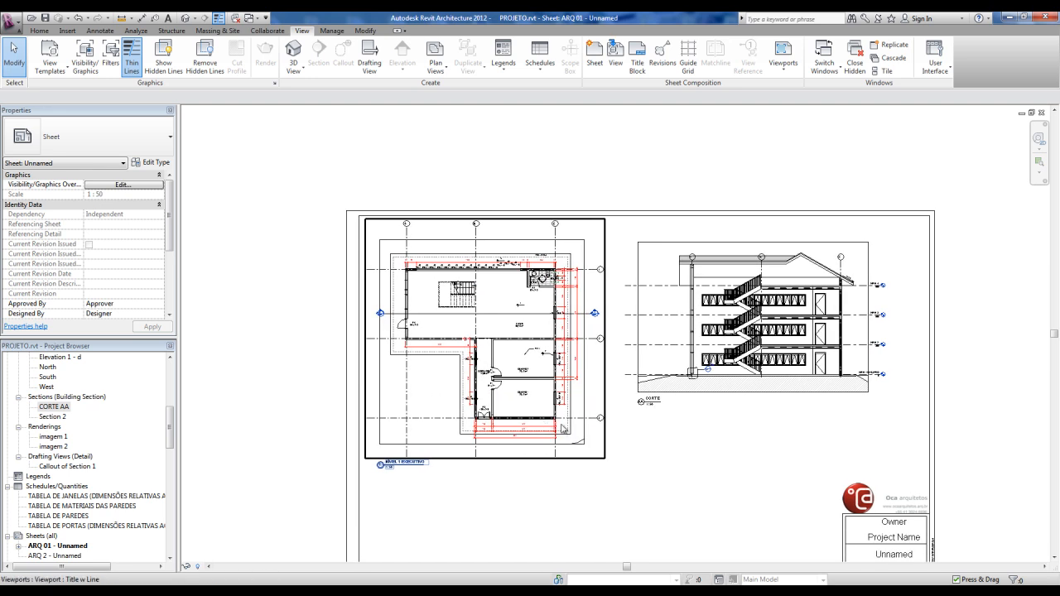
{"action": "scroll", "coordinate": [607, 361], "scroll_direction": "down", "scroll_amount": 2}
{"action": "scroll", "coordinate": [640, 448], "scroll_direction": "up", "scroll_amount": 1}
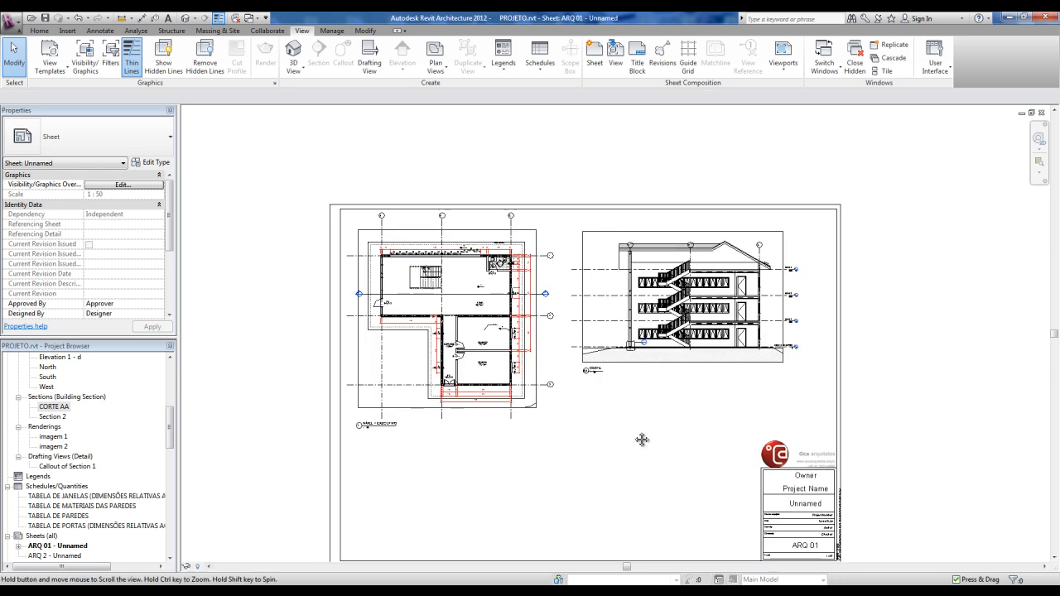
{"action": "middle_click_drag", "start_coordinate": [640, 448], "coordinate": [628, 426]}
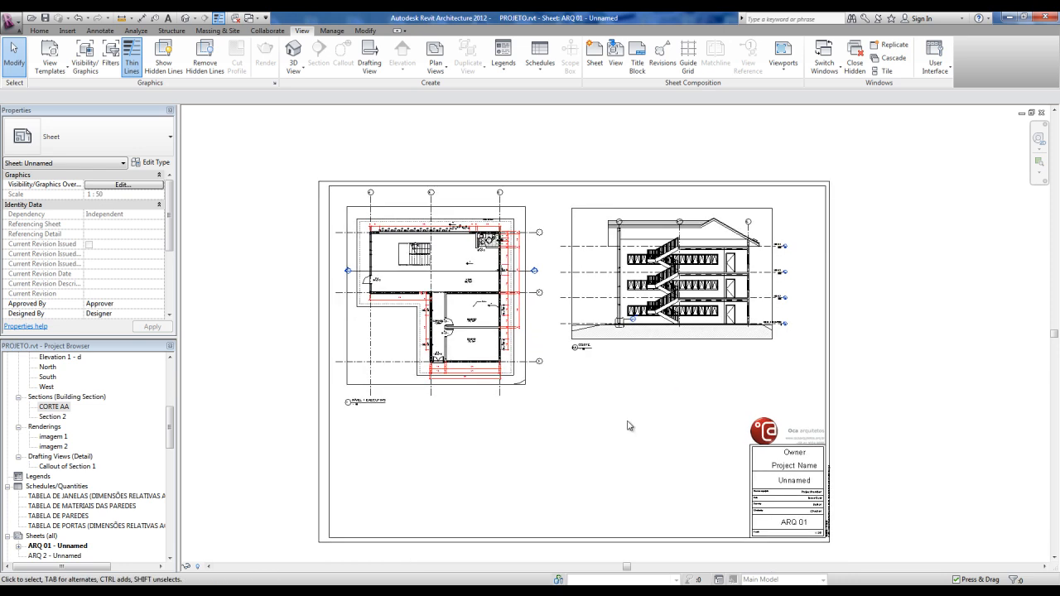
{"action": "scroll", "coordinate": [553, 394], "scroll_direction": "up", "scroll_amount": 1}
{"action": "middle_click_drag", "start_coordinate": [473, 407], "coordinate": [527, 394]}
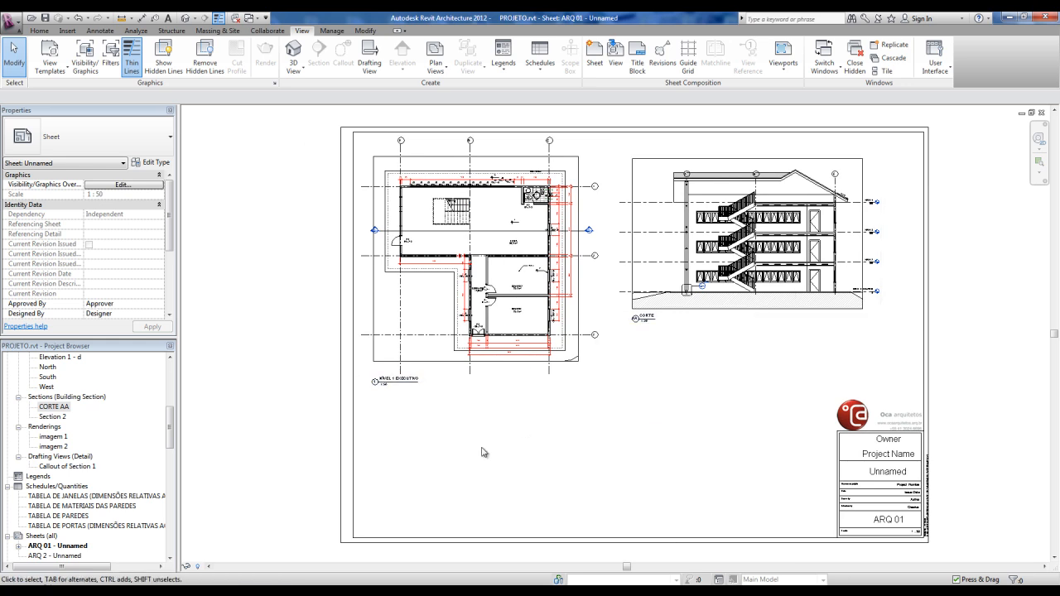
Open the IMPLANTAÇÃO floor plan and set its view scale to 1 : 200
{"action": "left_click_drag", "start_coordinate": [171, 429], "coordinate": [171, 383]}
{"action": "double_click", "coordinate": [55, 377]}
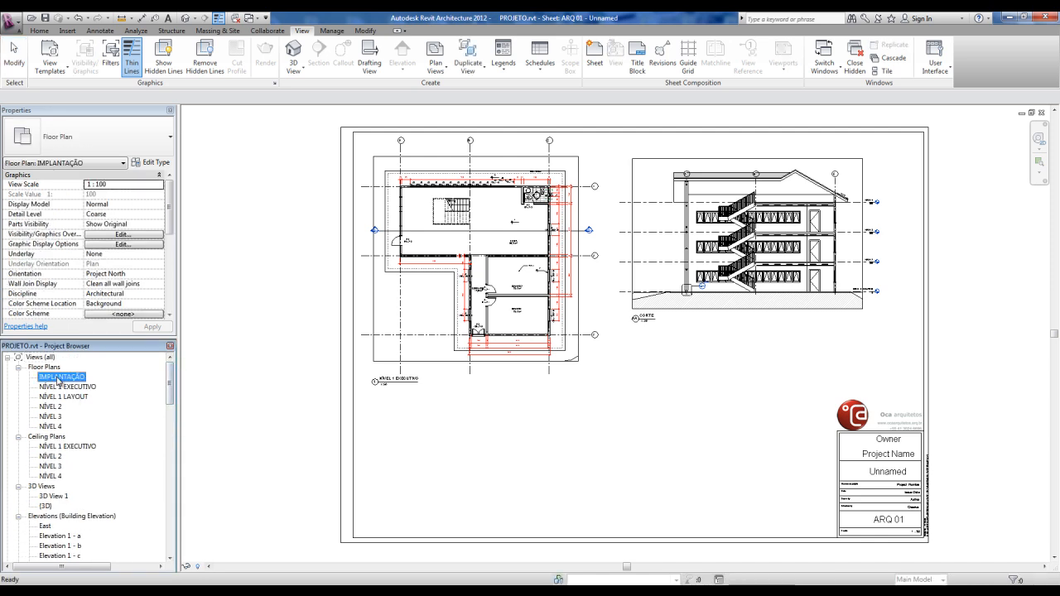
{"action": "left_click", "coordinate": [200, 567]}
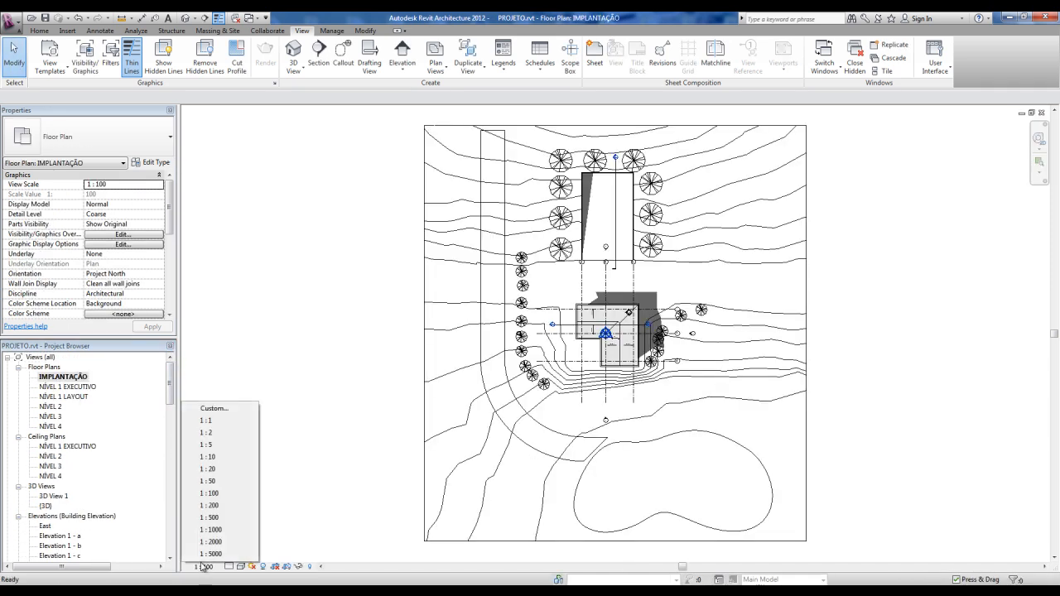
{"action": "left_click", "coordinate": [212, 507]}
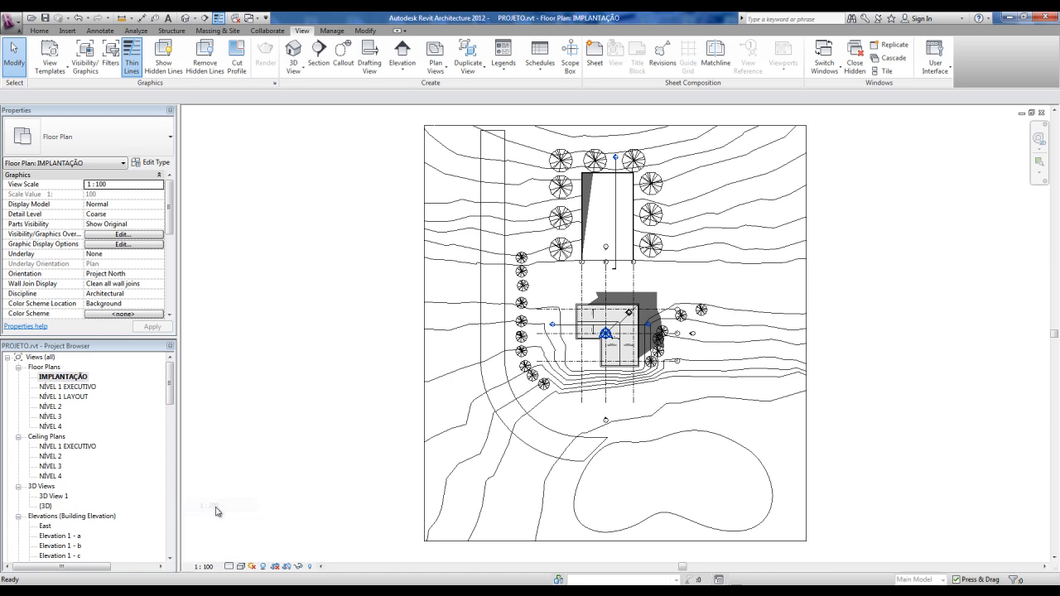
Show the IMPLANTAÇÃO plan's crop region and pull all four edges in to the terrain boundary
{"action": "scroll", "coordinate": [621, 380], "scroll_direction": "down", "scroll_amount": 1}
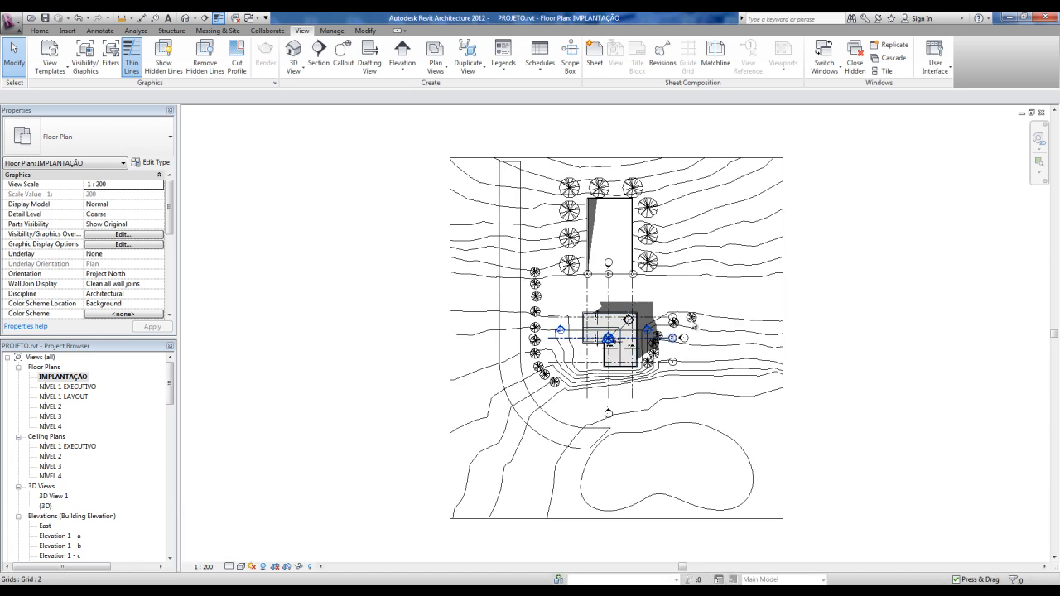
{"action": "middle_click_drag", "start_coordinate": [782, 326], "coordinate": [771, 327]}
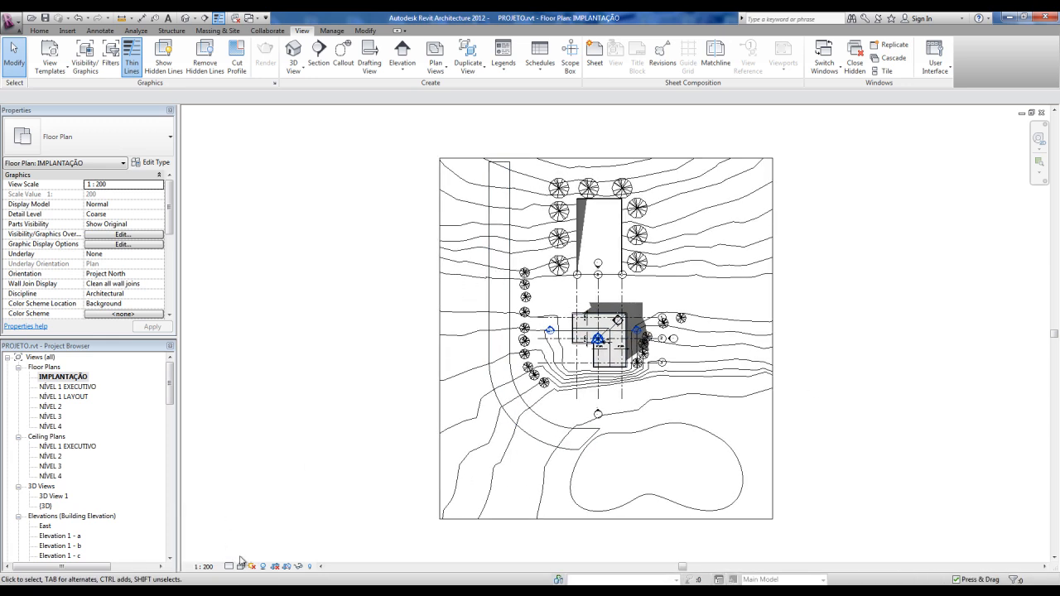
{"action": "left_click", "coordinate": [287, 568]}
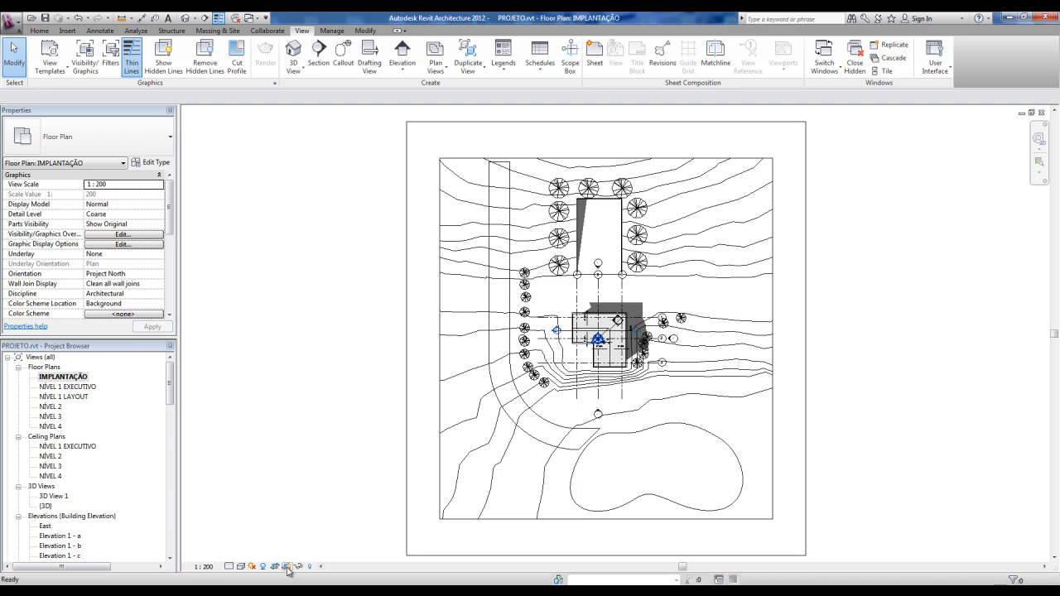
{"action": "left_click", "coordinate": [498, 556]}
{"action": "left_click_drag", "start_coordinate": [606, 555], "coordinate": [607, 516]}
{"action": "left_click_drag", "start_coordinate": [806, 319], "coordinate": [766, 328]}
{"action": "left_click_drag", "start_coordinate": [586, 122], "coordinate": [591, 160]}
{"action": "left_click_drag", "start_coordinate": [407, 338], "coordinate": [444, 341]}
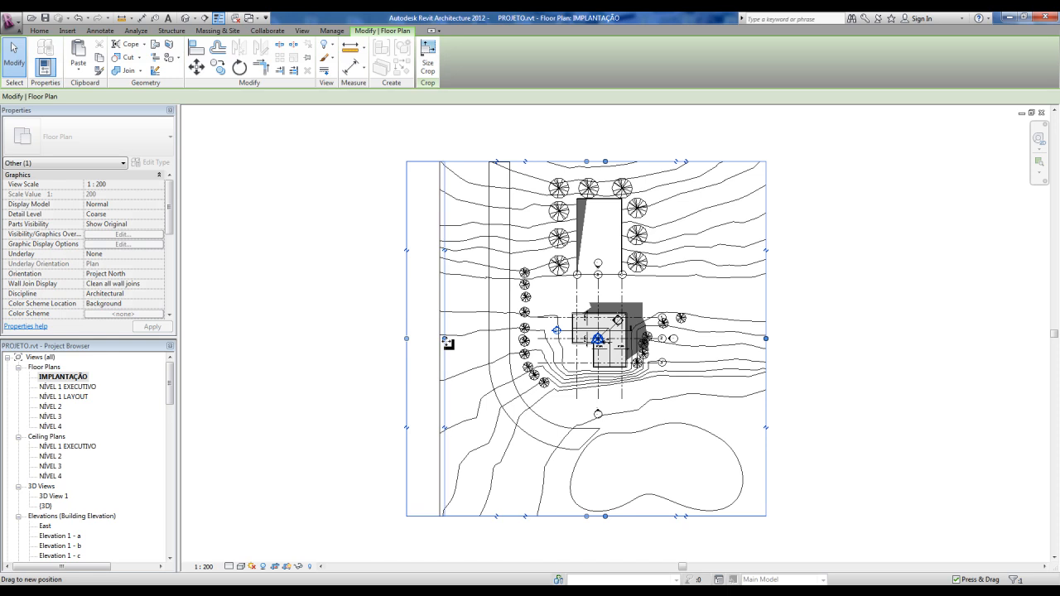
{"action": "left_click", "coordinate": [235, 416]}
Open the sheet ARQ 01 - Unnamed
{"action": "left_click", "coordinate": [43, 486]}
{"action": "scroll", "coordinate": [53, 489], "scroll_direction": "down", "scroll_amount": 4}
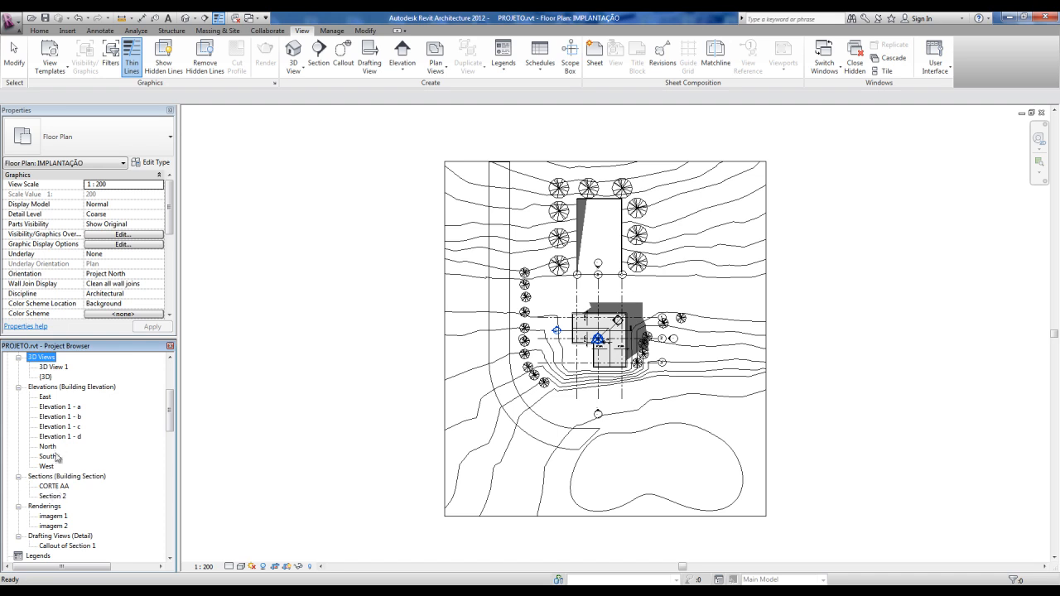
{"action": "left_click", "coordinate": [46, 527]}
{"action": "scroll", "coordinate": [45, 518], "scroll_direction": "down", "scroll_amount": 4}
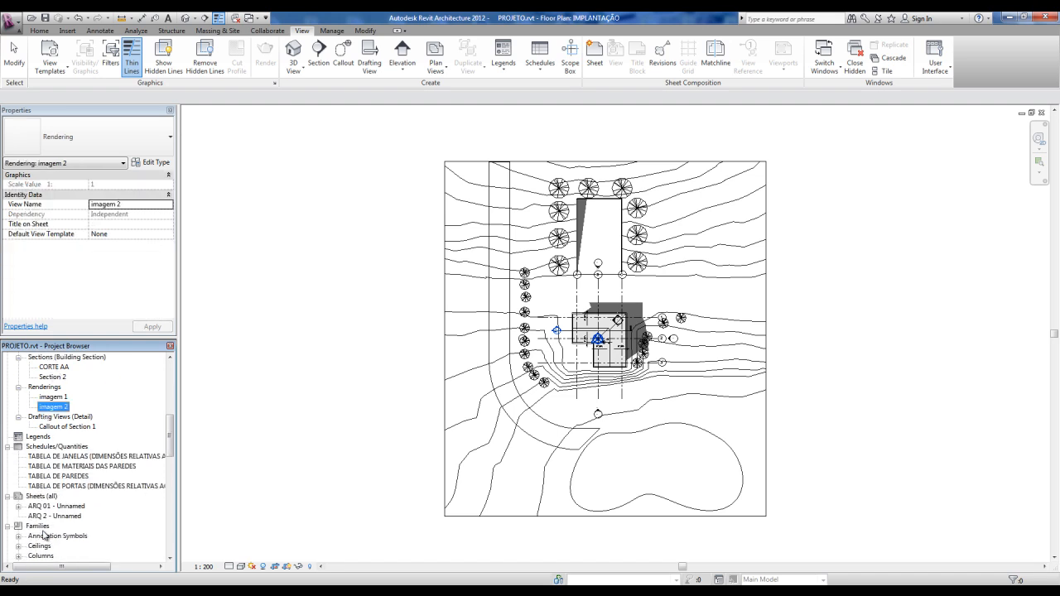
{"action": "double_click", "coordinate": [53, 507]}
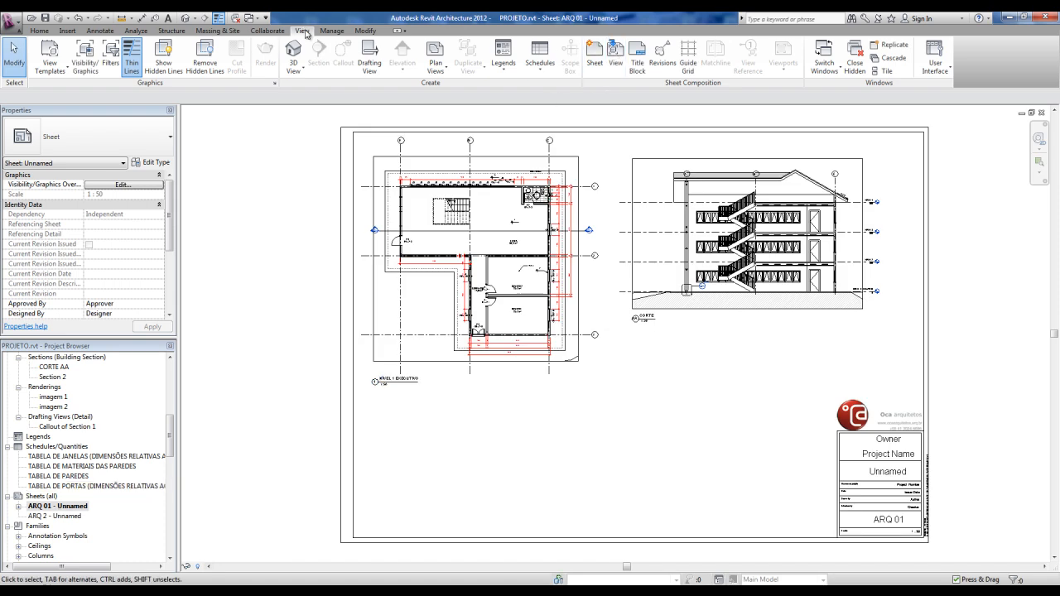
Add the floor plan view IMPLANTAÇÃO to the sheet, placing it in the lower area beside the title block
{"action": "left_click", "coordinate": [615, 56]}
{"action": "left_click_drag", "start_coordinate": [604, 277], "coordinate": [610, 246]}
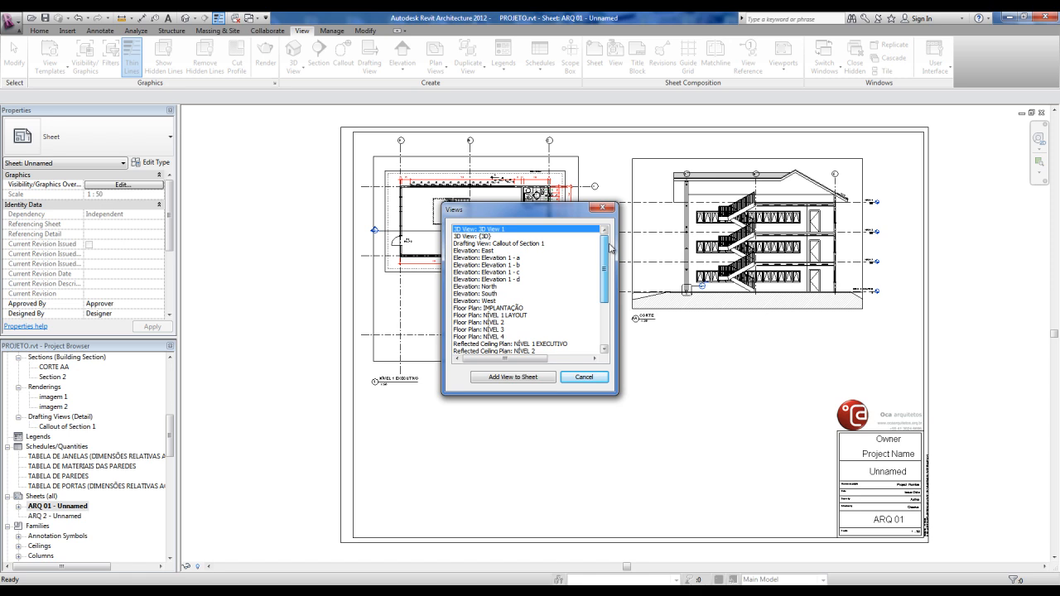
{"action": "left_click", "coordinate": [504, 308]}
{"action": "left_click", "coordinate": [509, 380]}
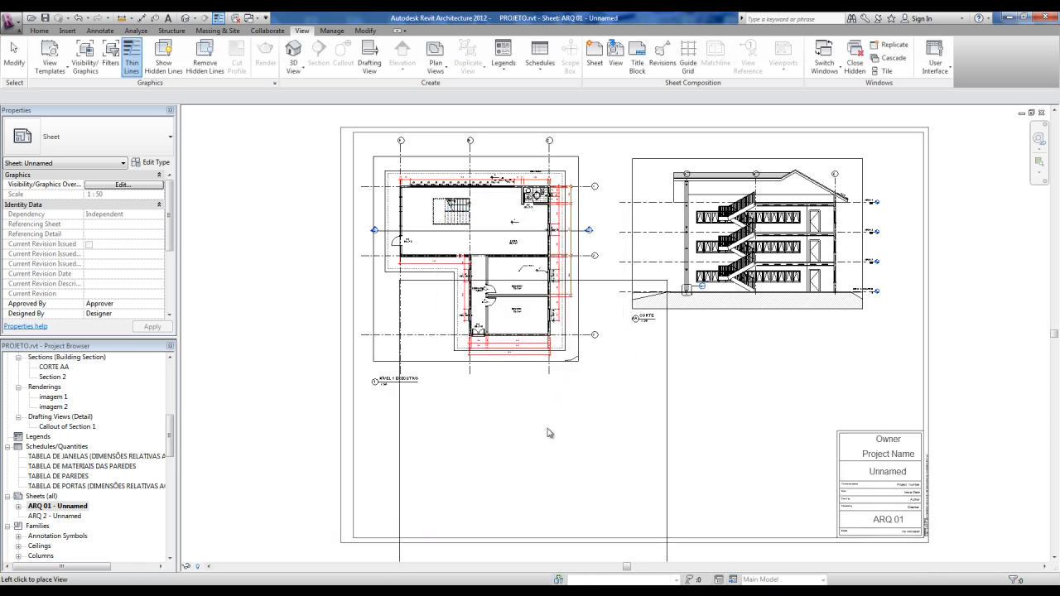
{"action": "left_click", "coordinate": [714, 408]}
Activate the IMPLANTAÇÃO viewport, set its view scale to 1 : 500, and deactivate the view
{"action": "scroll", "coordinate": [497, 437], "scroll_direction": "up", "scroll_amount": 3}
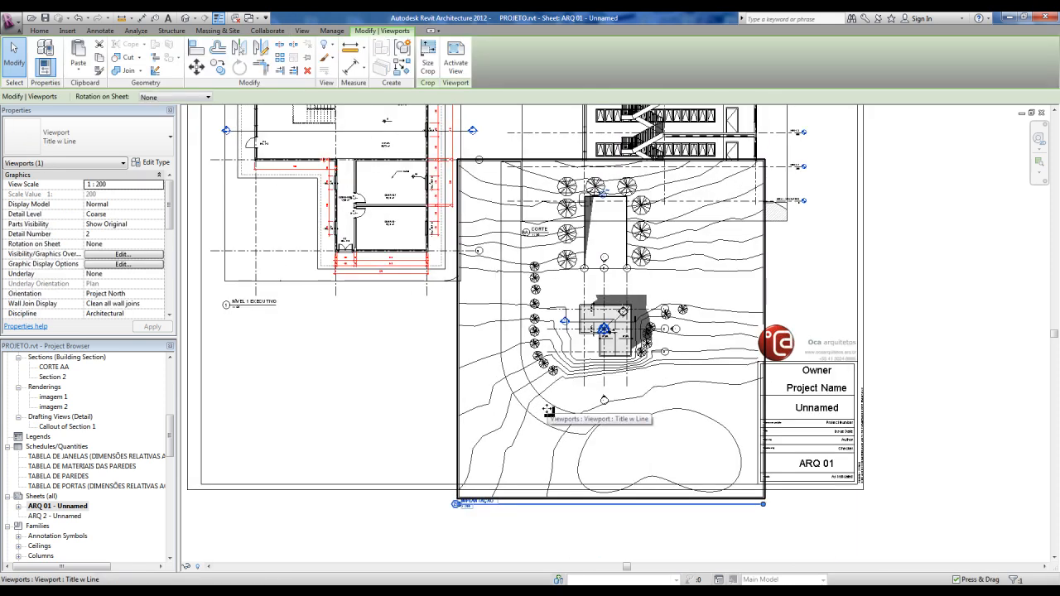
{"action": "right_click", "coordinate": [549, 410]}
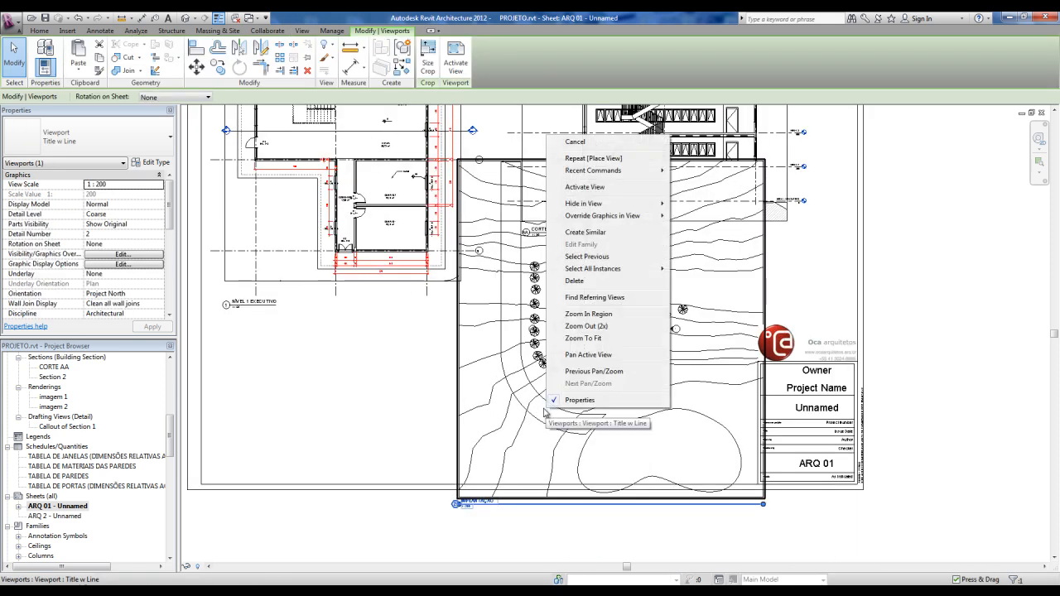
{"action": "left_click", "coordinate": [584, 189]}
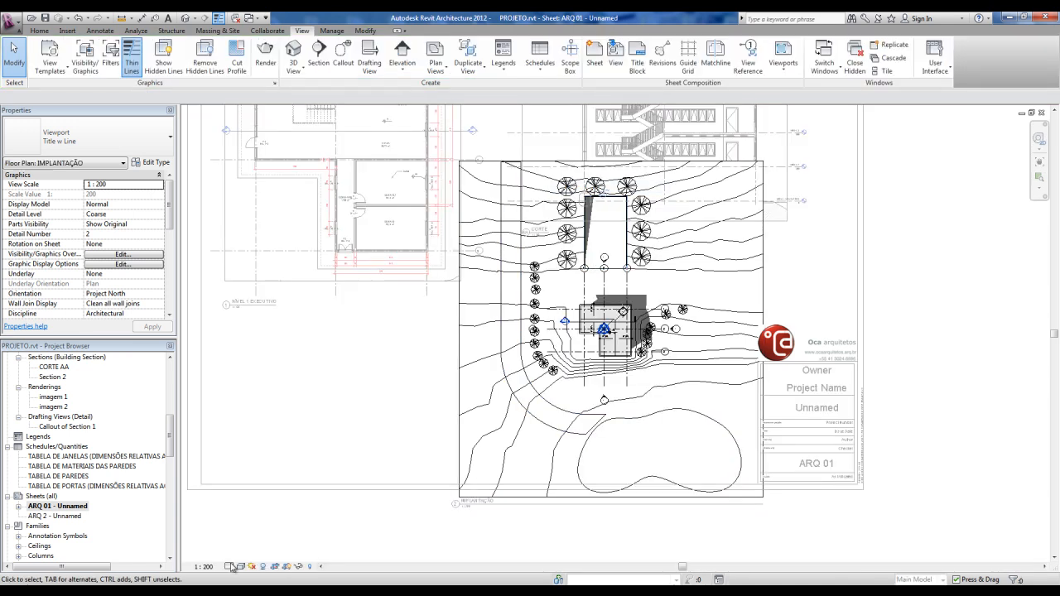
{"action": "left_click", "coordinate": [206, 566]}
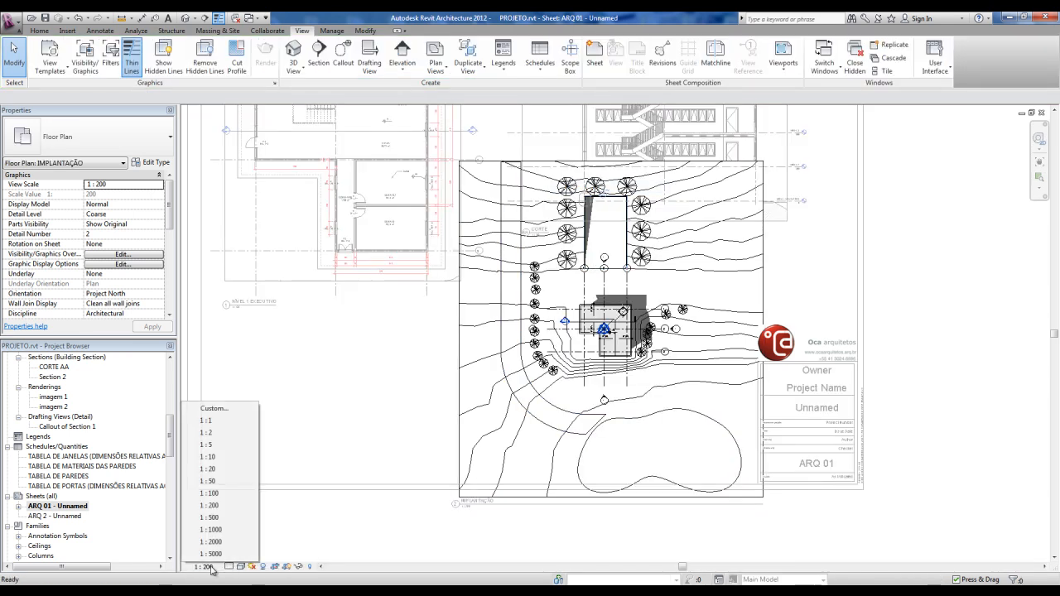
{"action": "left_click", "coordinate": [212, 517]}
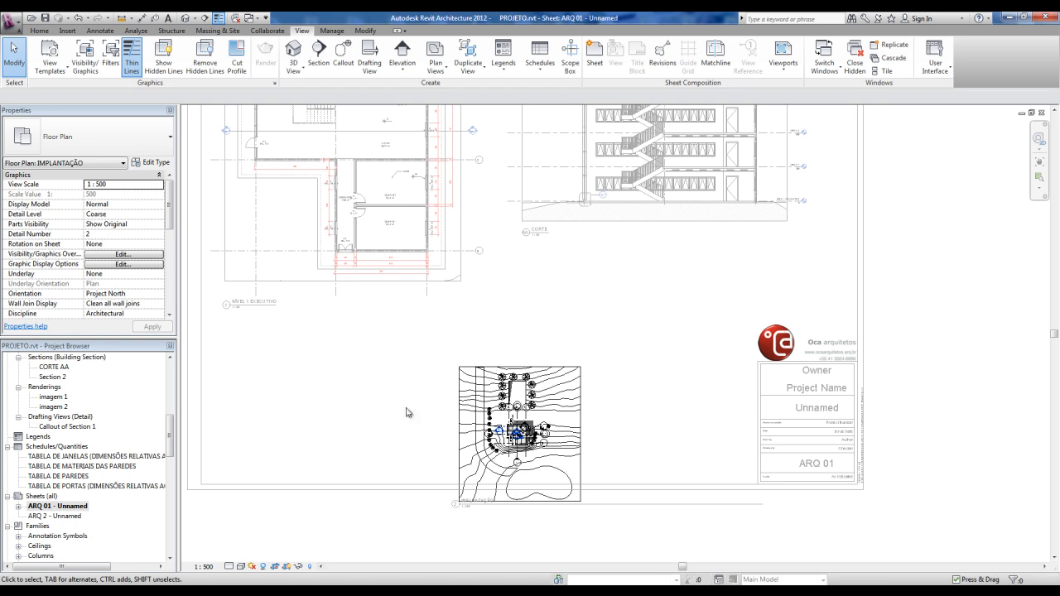
{"action": "right_click", "coordinate": [590, 441]}
{"action": "left_click", "coordinate": [558, 442]}
{"action": "right_click", "coordinate": [557, 441]}
{"action": "left_click", "coordinate": [598, 295]}
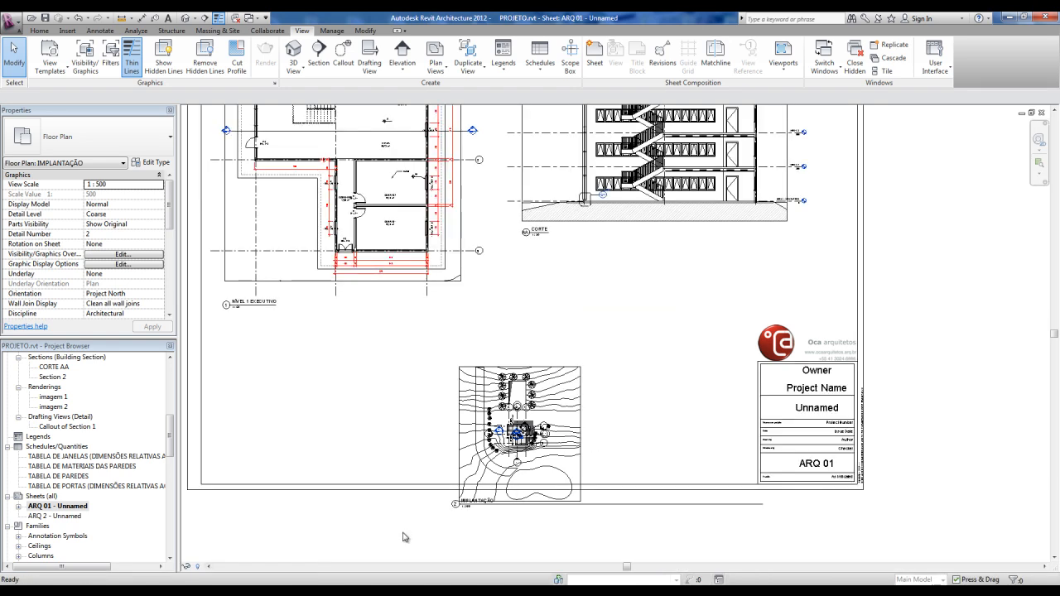
Move the IMPLANTAÇÃO viewport below the NÍVEL 1 EXECUTIVO plan and shorten its title line to the title's length
{"action": "left_click_drag", "start_coordinate": [532, 411], "coordinate": [295, 364]}
{"action": "left_click", "coordinate": [286, 515]}
{"action": "scroll", "coordinate": [372, 522], "scroll_direction": "up", "scroll_amount": 3}
{"action": "left_click", "coordinate": [713, 445]}
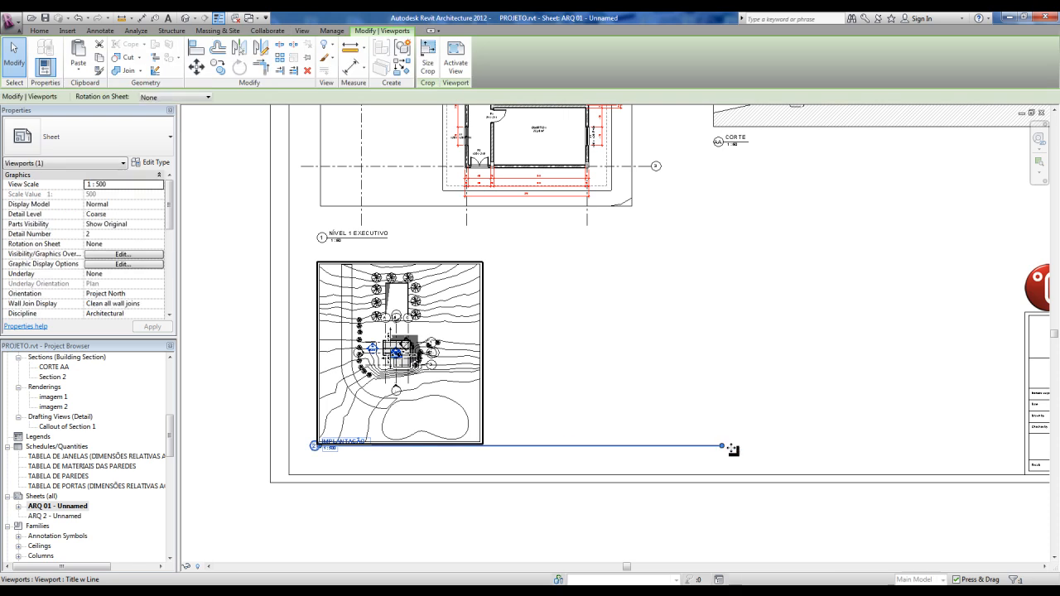
{"action": "left_click_drag", "start_coordinate": [542, 449], "coordinate": [329, 452]}
{"action": "left_click", "coordinate": [335, 481]}
Reposition the IMPLANTAÇÃO view title just below the viewport's lower-left corner
{"action": "scroll", "coordinate": [318, 485], "scroll_direction": "up", "scroll_amount": 1}
{"action": "scroll", "coordinate": [313, 439], "scroll_direction": "up", "scroll_amount": 2}
{"action": "left_click", "coordinate": [315, 438]}
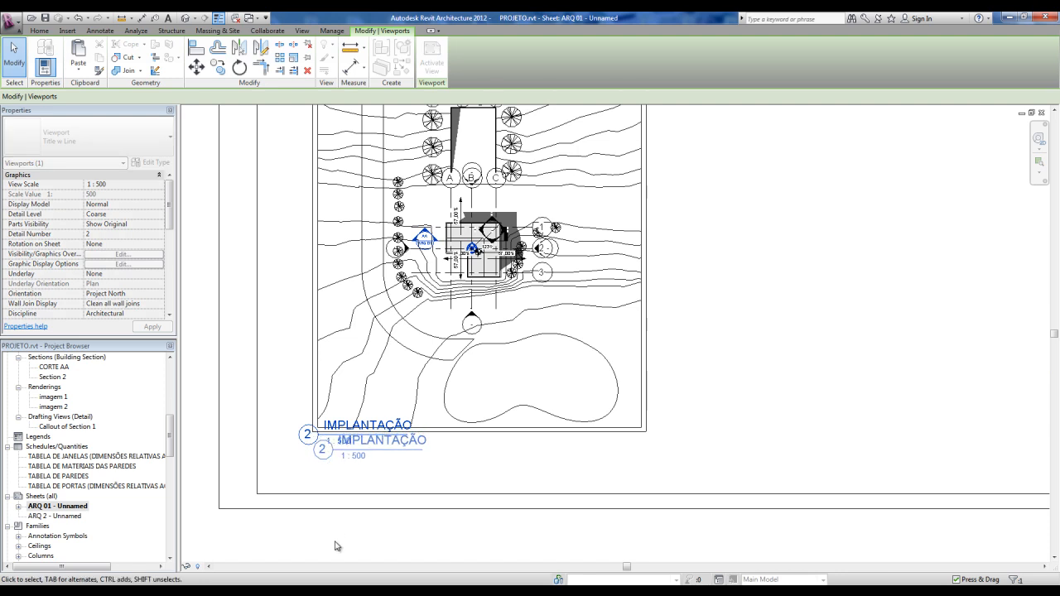
{"action": "left_click", "coordinate": [336, 544]}
Add the rendering imagem 1 to the sheet, placing it directly to the right of the IMPLANTAÇÃO viewport
{"action": "scroll", "coordinate": [328, 515], "scroll_direction": "down", "scroll_amount": 3}
{"action": "scroll", "coordinate": [542, 494], "scroll_direction": "down", "scroll_amount": 1}
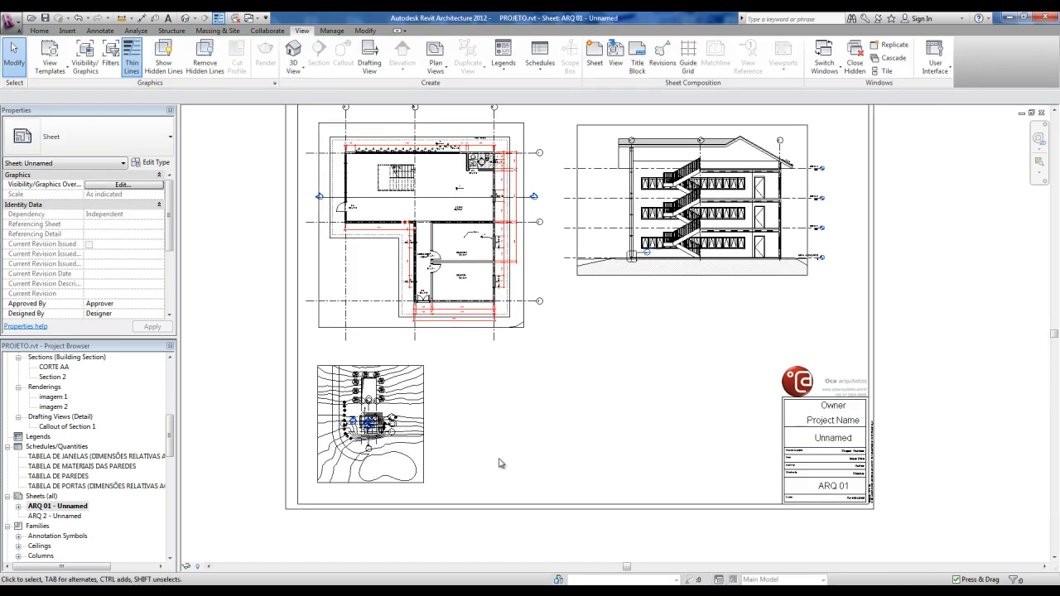
{"action": "middle_click_drag", "start_coordinate": [503, 421], "coordinate": [505, 448]}
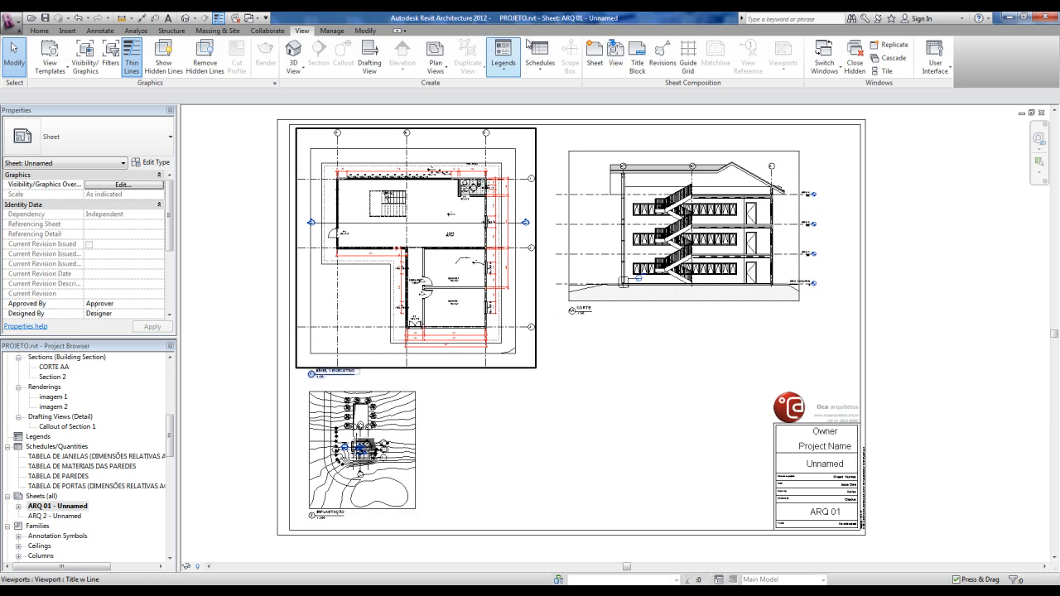
{"action": "left_click", "coordinate": [617, 58]}
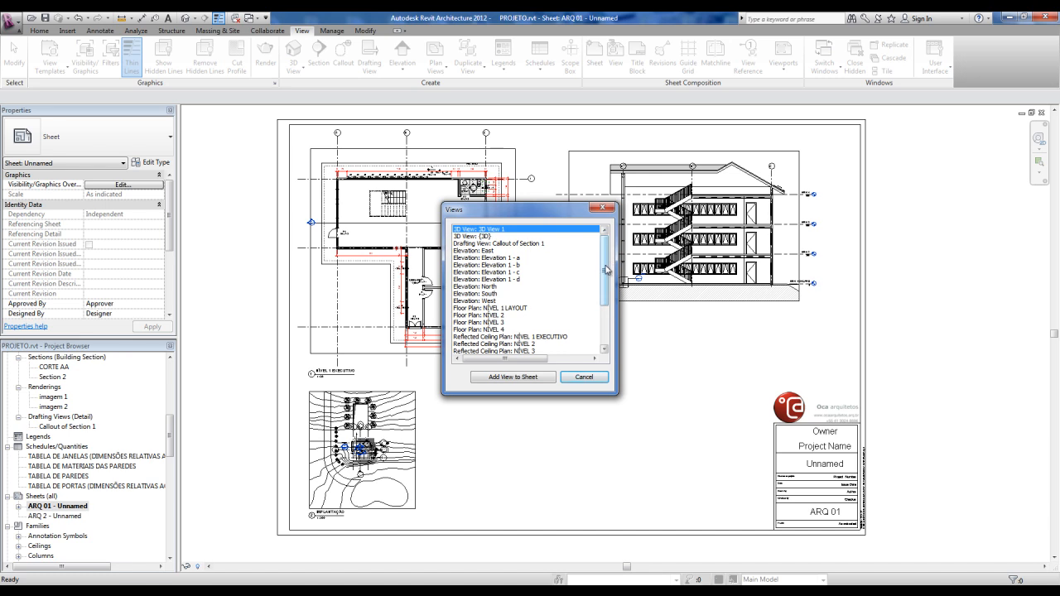
{"action": "left_click_drag", "start_coordinate": [607, 269], "coordinate": [604, 317]}
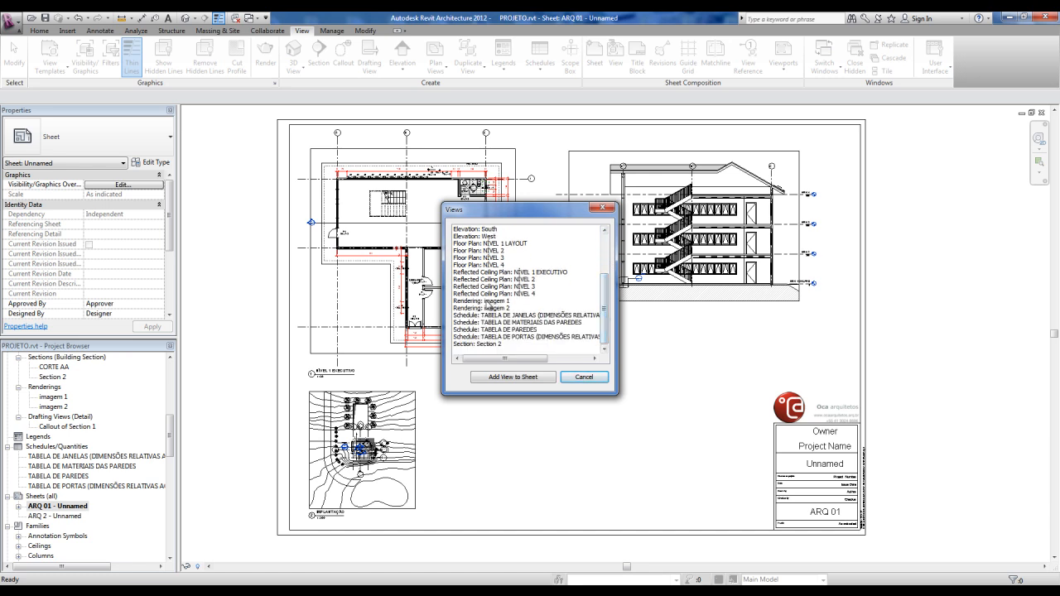
{"action": "left_click", "coordinate": [507, 377]}
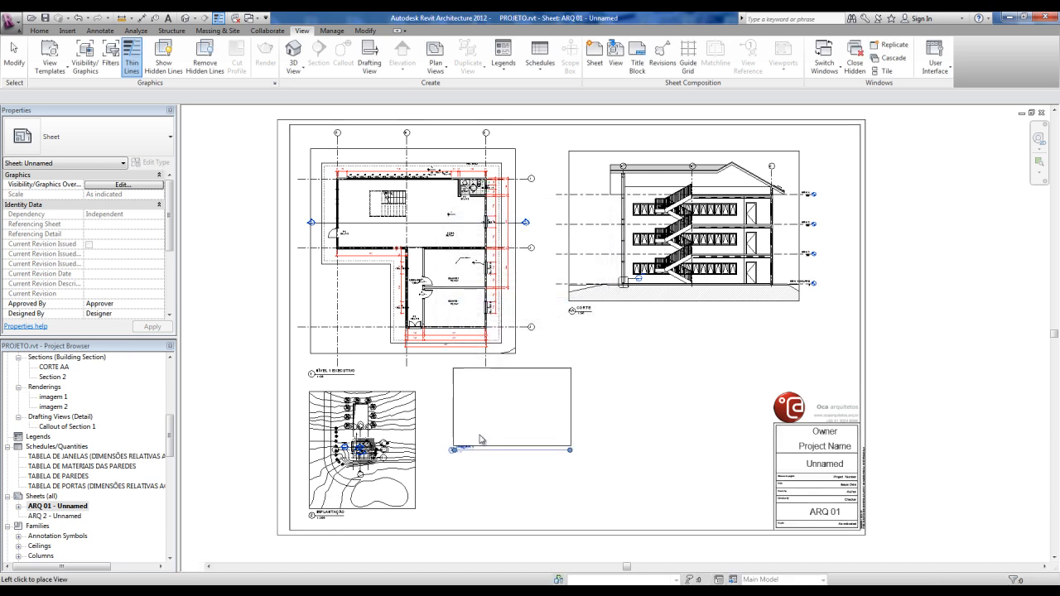
{"action": "left_click", "coordinate": [493, 470]}
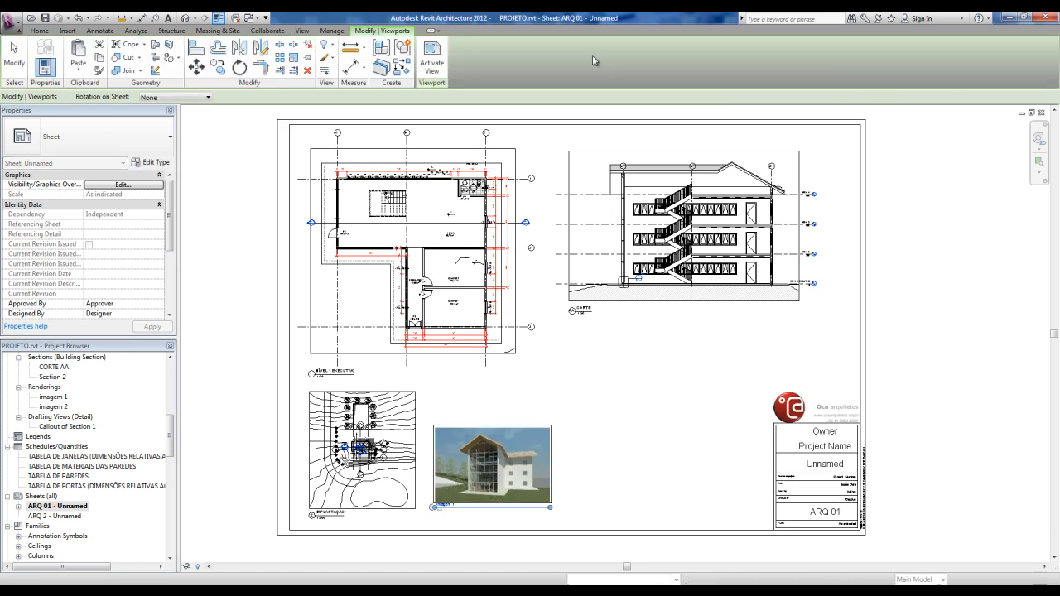
{"action": "key", "text": "Escape"}
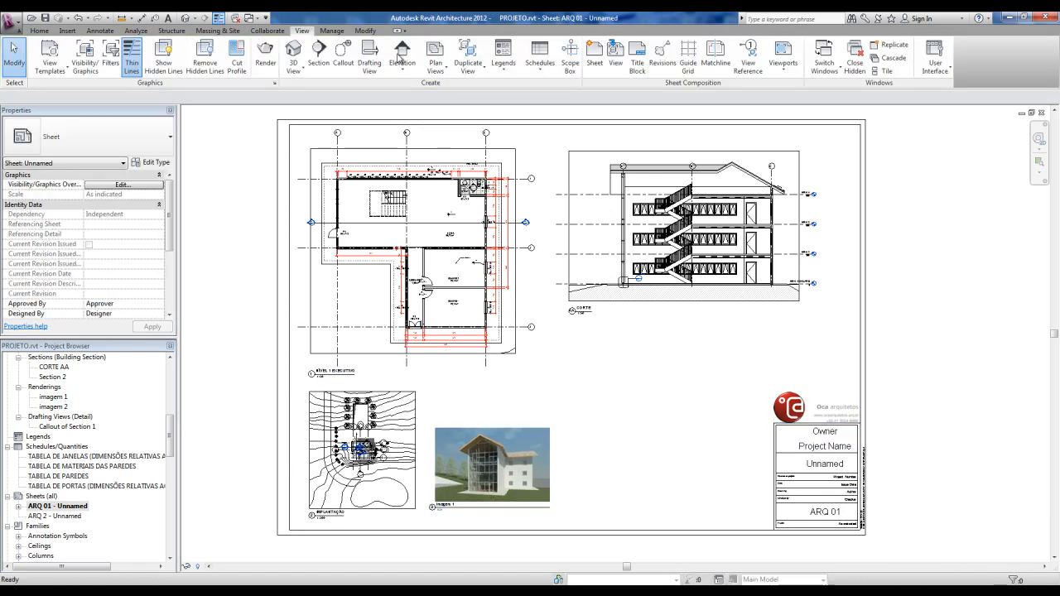
Add the rendering imagem 2 to the sheet, placing it beside imagem 1 in the same row
{"action": "left_click", "coordinate": [614, 63]}
{"action": "scroll", "coordinate": [508, 331], "scroll_direction": "down", "scroll_amount": 3}
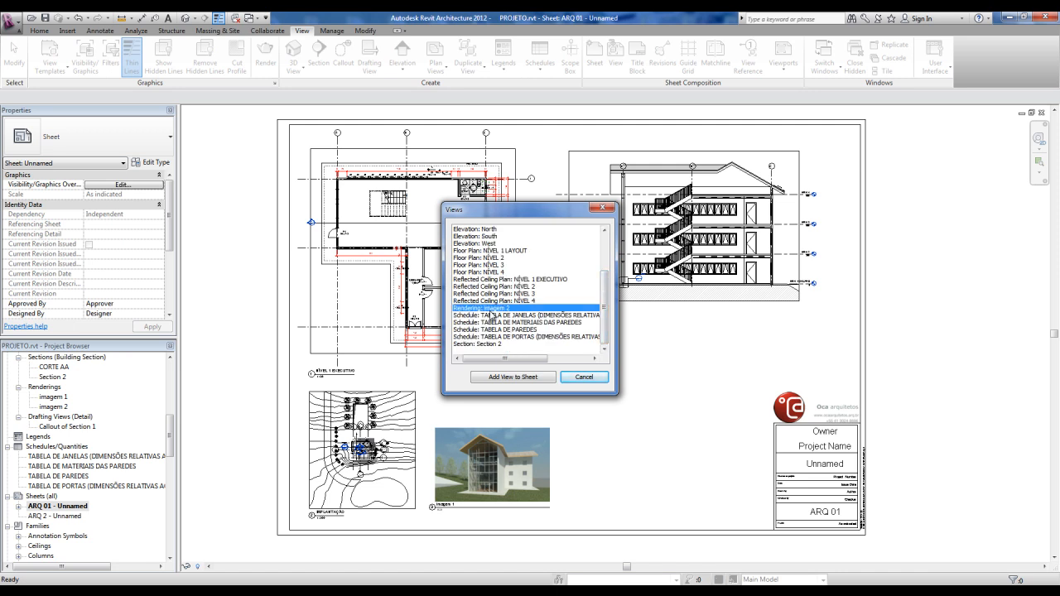
{"action": "left_click", "coordinate": [528, 378]}
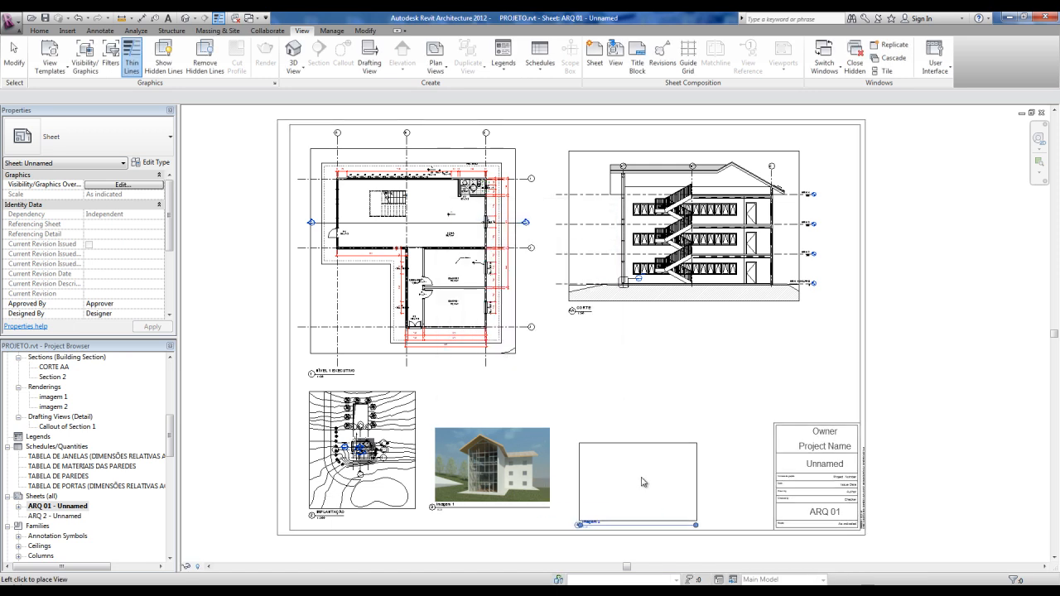
{"action": "left_click", "coordinate": [638, 469]}
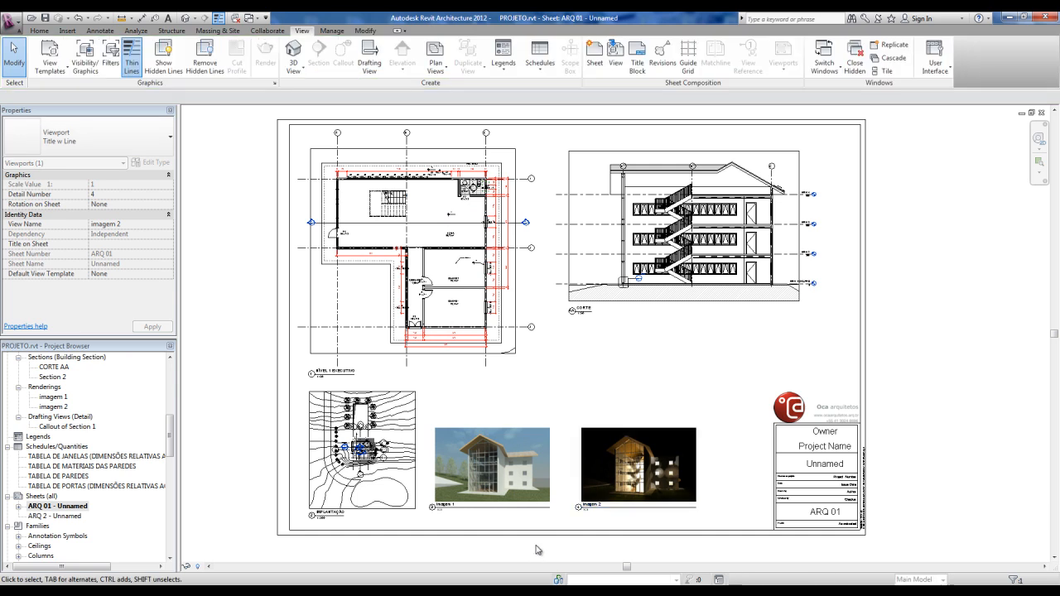
Activate the imagem 1 viewport, enlarge its raster image to about 29,48 x 19,05 with proportions locked, and deactivate the view
{"action": "middle_click_drag", "start_coordinate": [635, 517], "coordinate": [613, 494]}
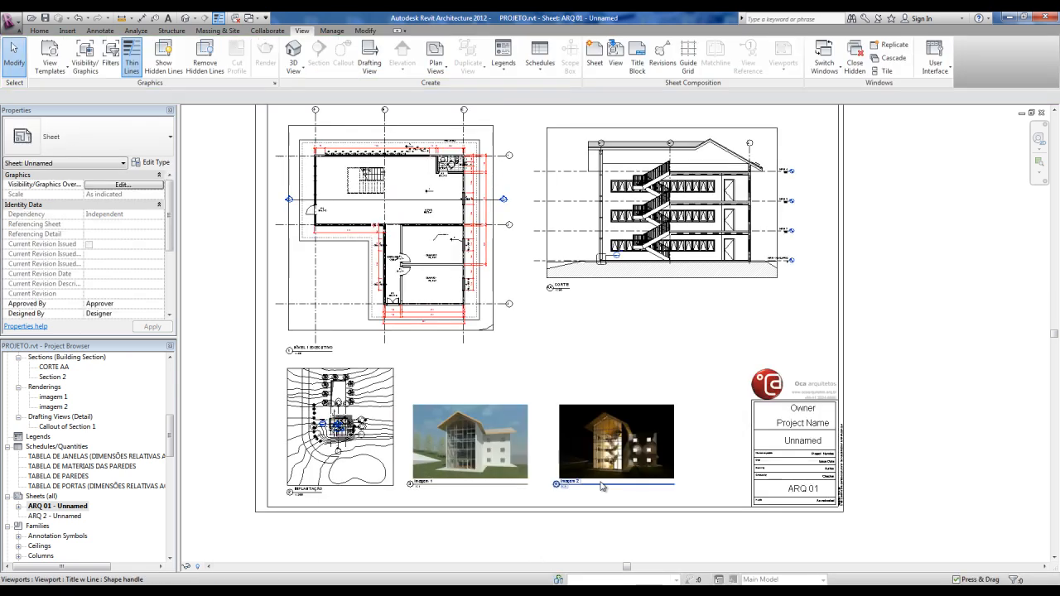
{"action": "scroll", "coordinate": [495, 489], "scroll_direction": "up", "scroll_amount": 3}
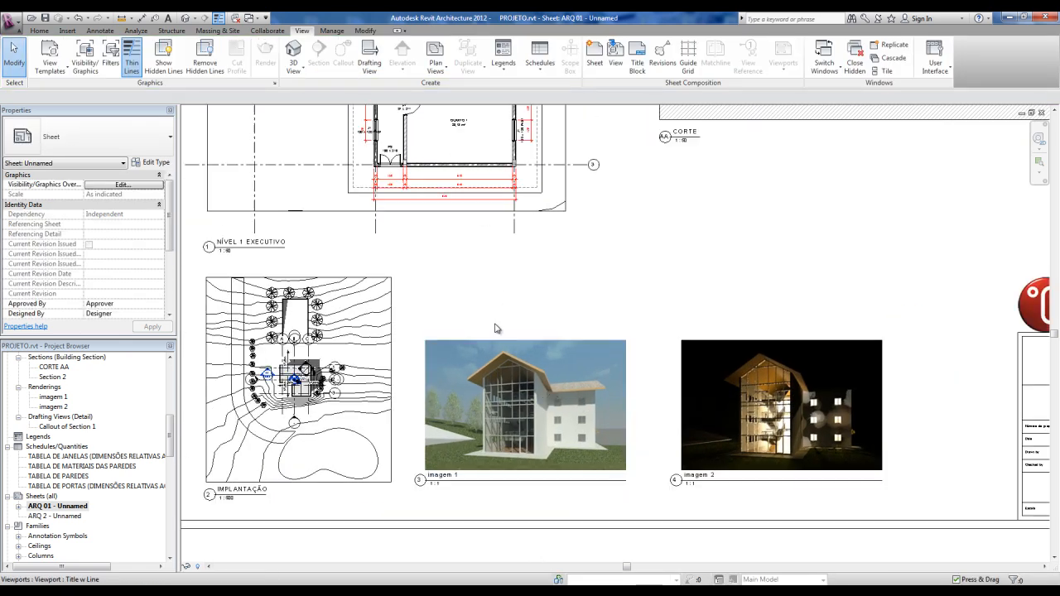
{"action": "left_click", "coordinate": [500, 379]}
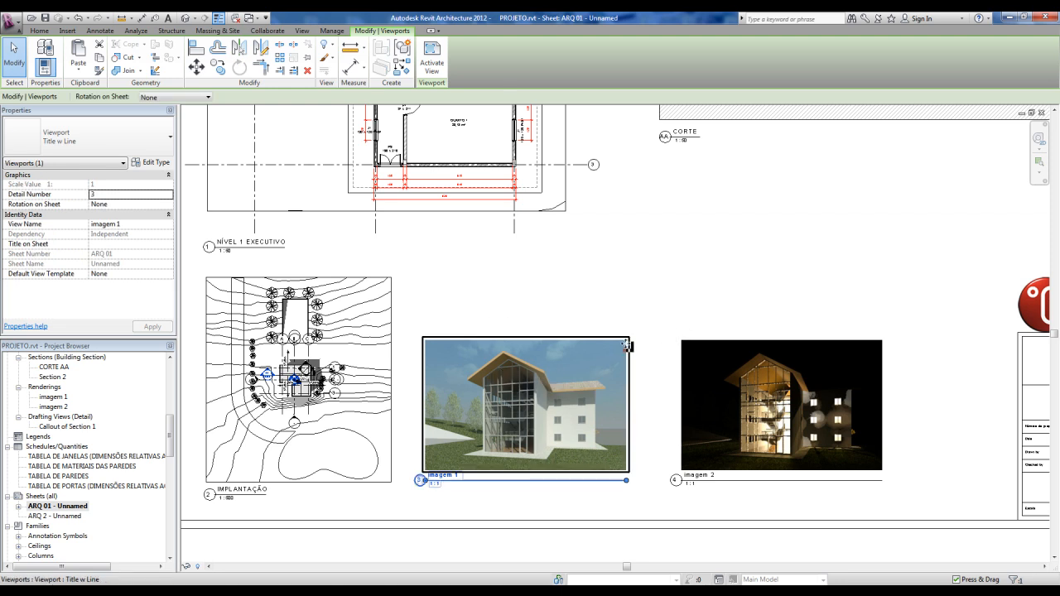
{"action": "right_click", "coordinate": [536, 378]}
{"action": "left_click", "coordinate": [588, 157]}
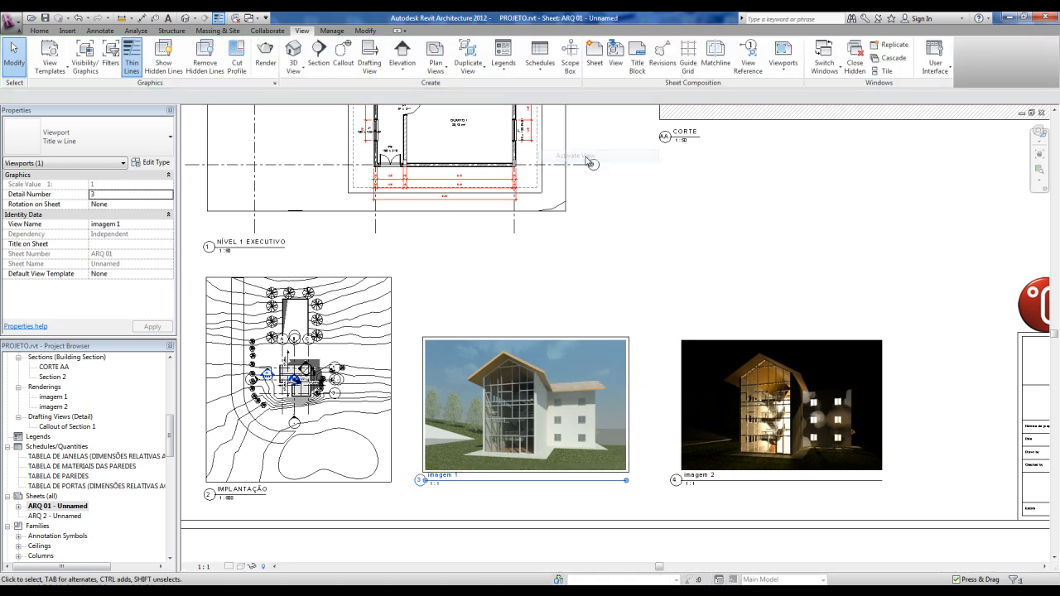
{"action": "left_click", "coordinate": [556, 383]}
{"action": "left_click_drag", "start_coordinate": [634, 332], "coordinate": [665, 313]}
{"action": "left_click_drag", "start_coordinate": [425, 318], "coordinate": [405, 305]}
{"action": "right_click", "coordinate": [506, 386]}
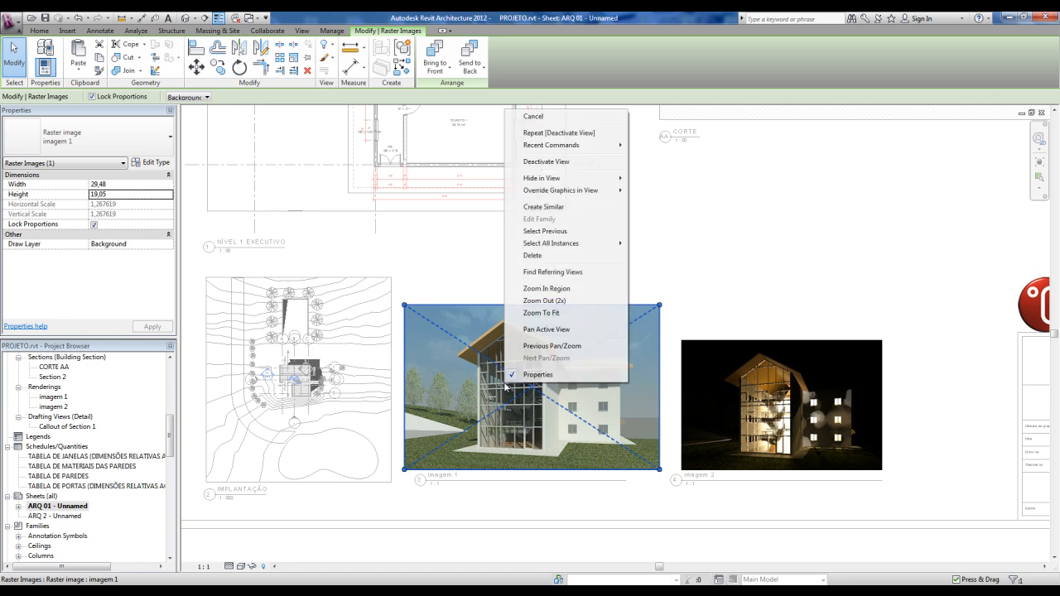
{"action": "left_click", "coordinate": [532, 162]}
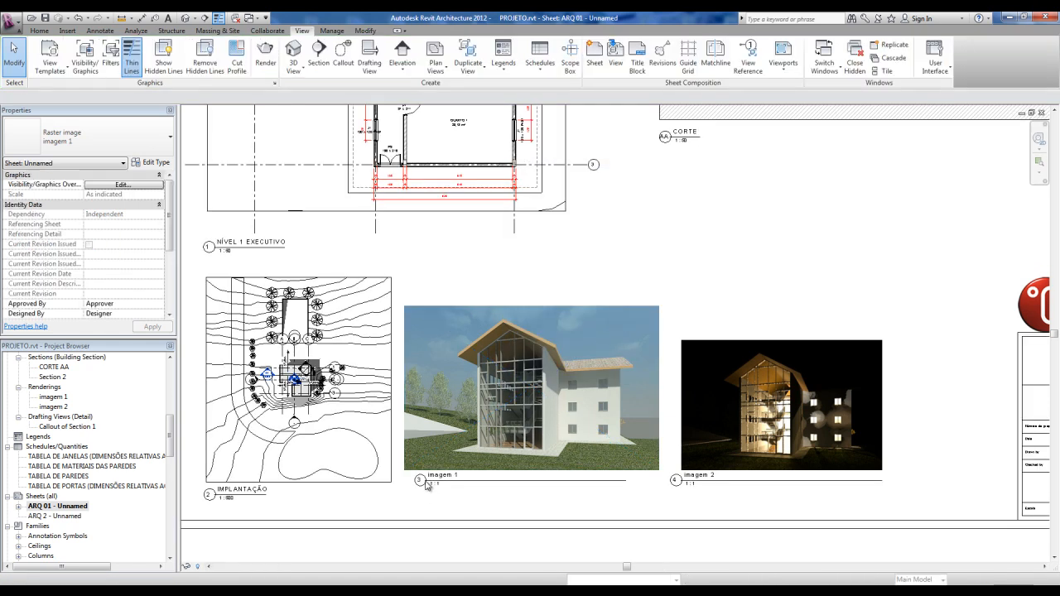
Move the imagem 1 view title toward the lower-left corner of the enlarged rendering
{"action": "scroll", "coordinate": [422, 485], "scroll_direction": "up", "scroll_amount": 2}
{"action": "left_click", "coordinate": [439, 496]}
{"action": "left_click_drag", "start_coordinate": [439, 495], "coordinate": [422, 490]}
{"action": "key", "text": "Escape"}
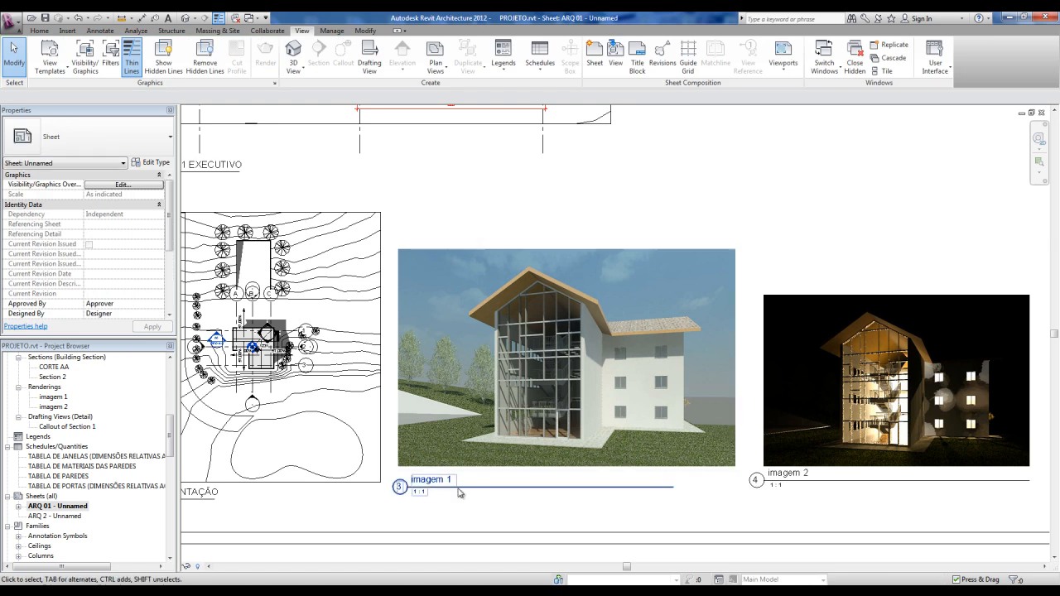
Change the imagem 1 viewport type to No Title
{"action": "scroll", "coordinate": [425, 489], "scroll_direction": "up", "scroll_amount": 1}
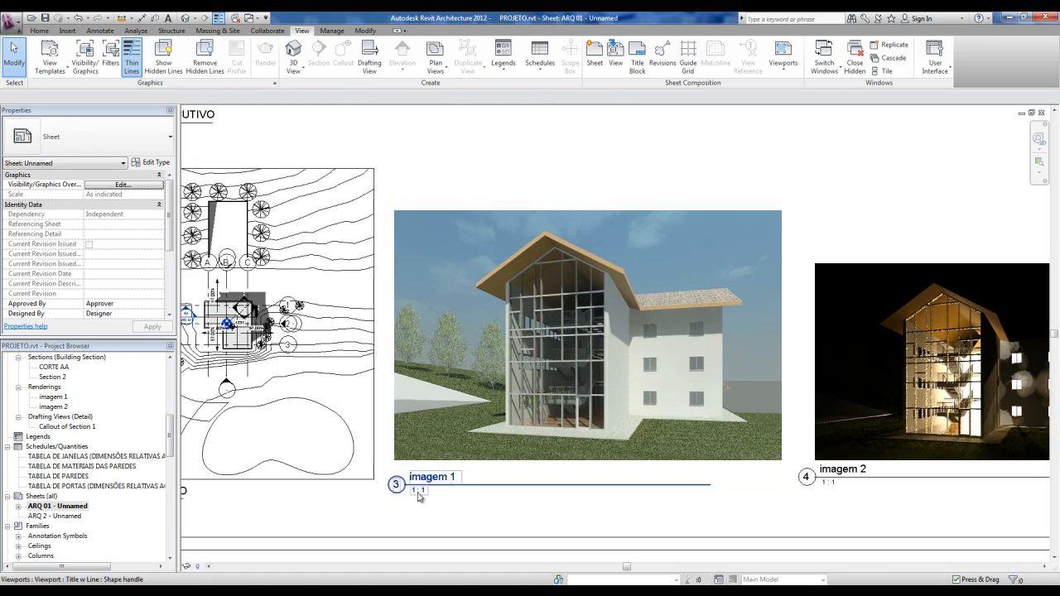
{"action": "left_click", "coordinate": [425, 490]}
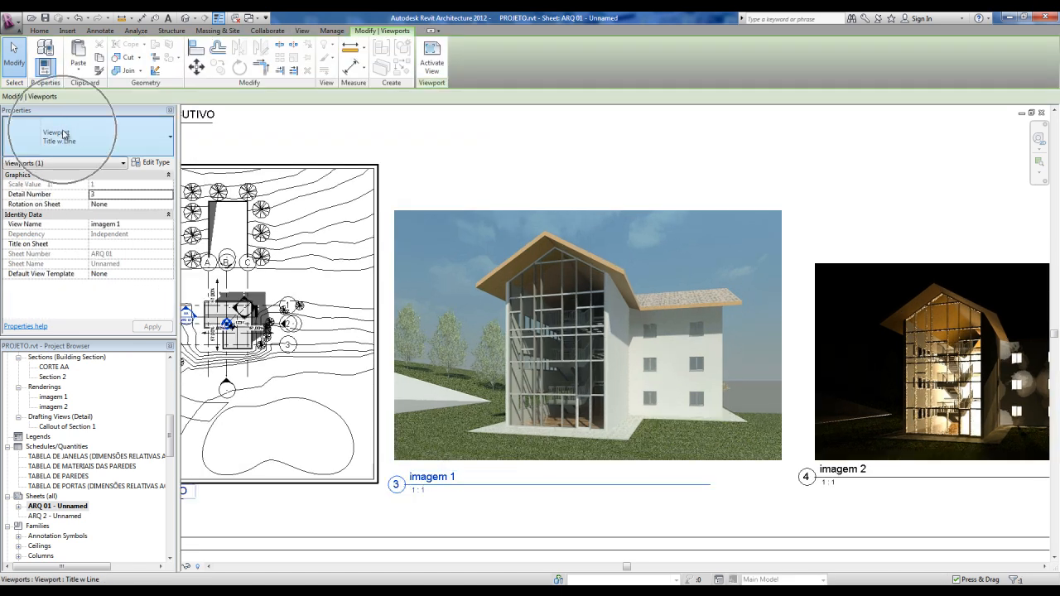
{"action": "left_click", "coordinate": [85, 138]}
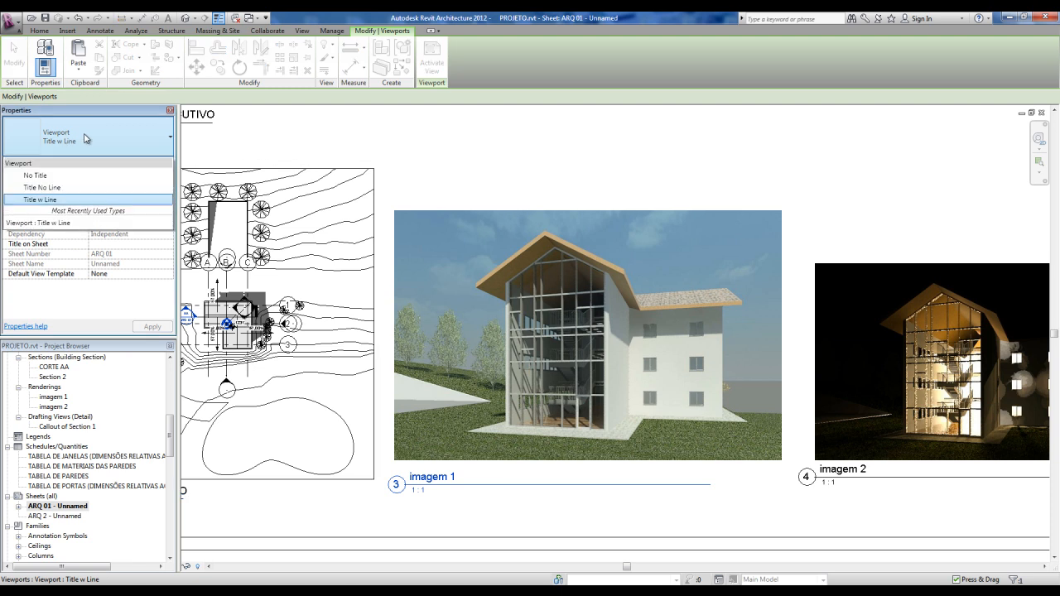
{"action": "left_click", "coordinate": [44, 177]}
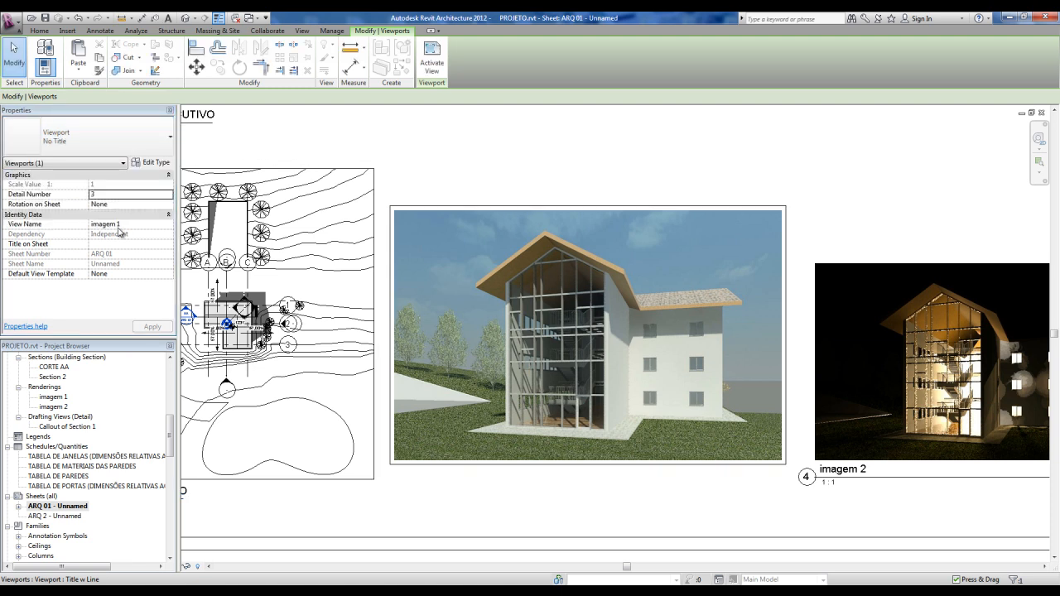
{"action": "left_click", "coordinate": [468, 506]}
{"action": "scroll", "coordinate": [468, 506], "scroll_direction": "down", "scroll_amount": 1}
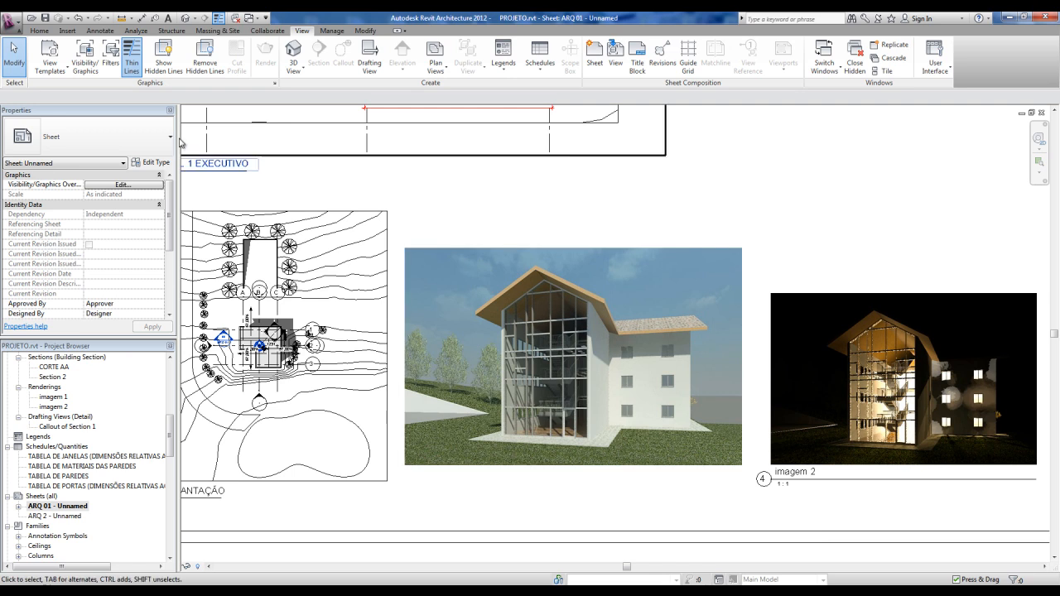
Place the text note PERSPECTIVA 1 just below the imagem 1 rendering, near its lower-left corner
{"action": "left_click", "coordinate": [100, 30]}
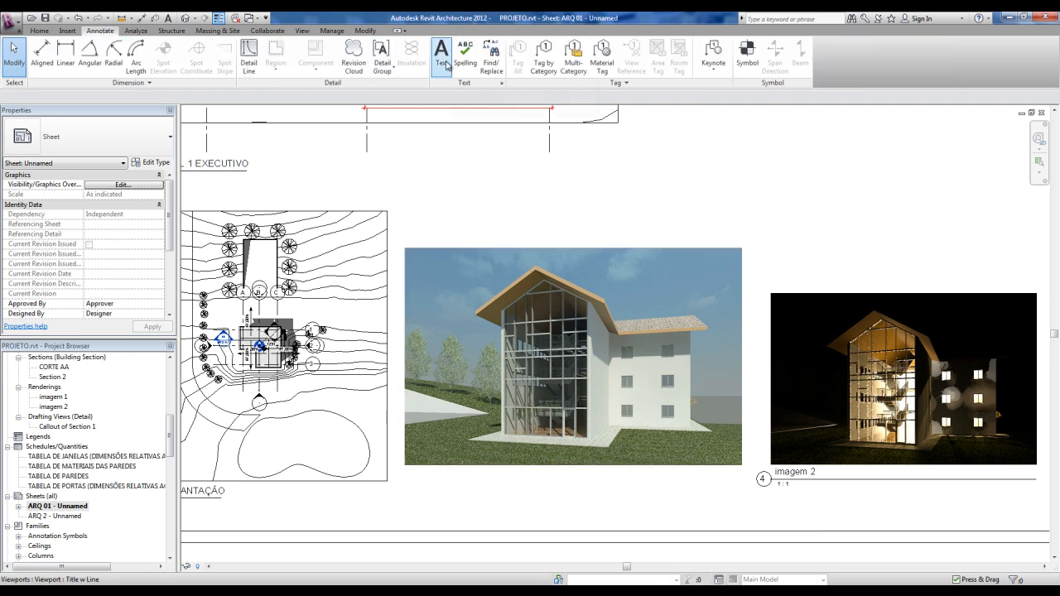
{"action": "left_click", "coordinate": [421, 486]}
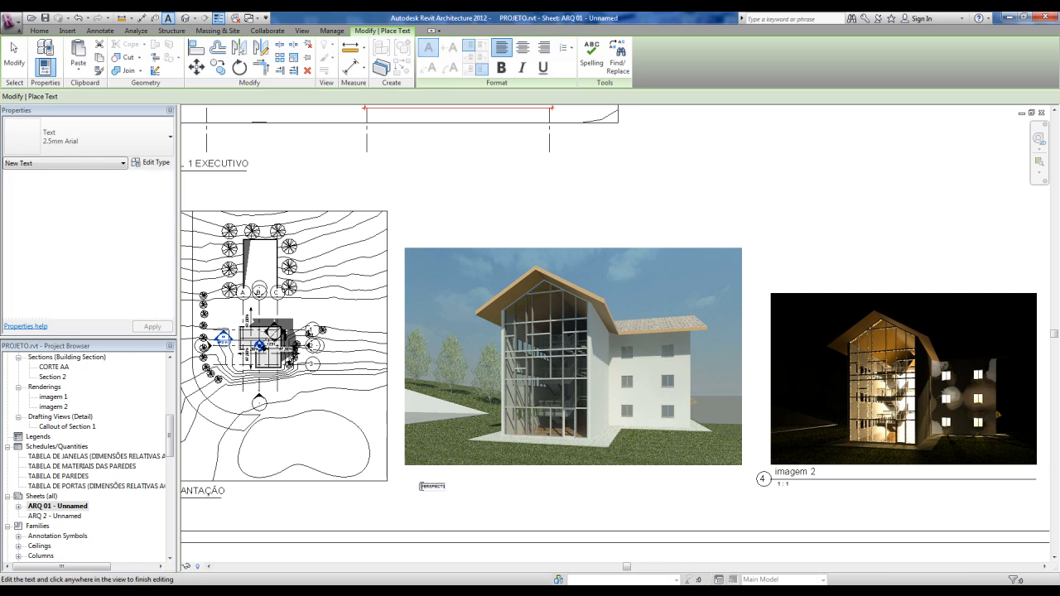
{"action": "left_click", "coordinate": [414, 504]}
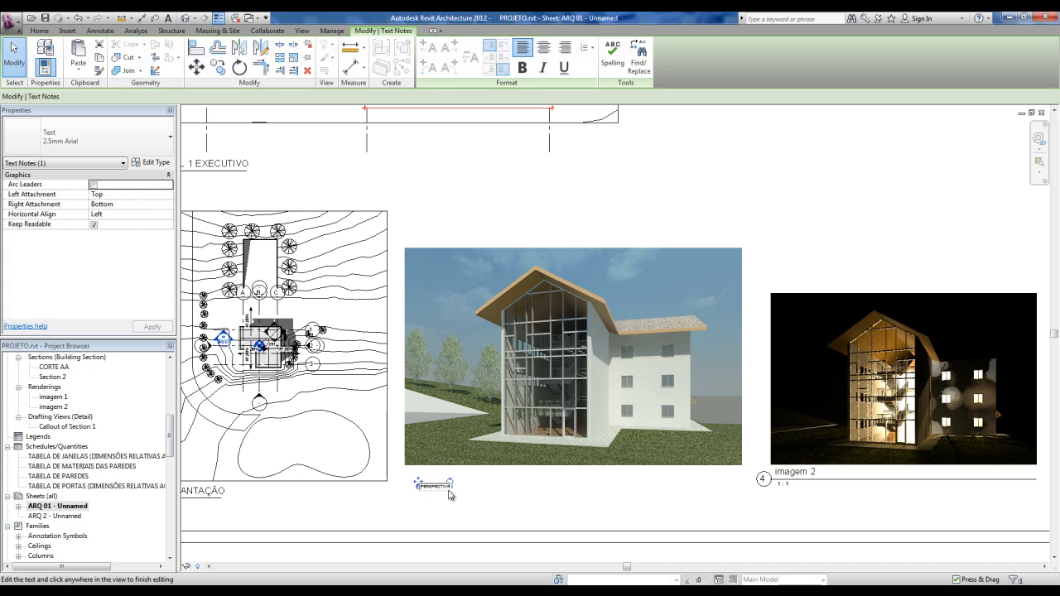
{"action": "left_click", "coordinate": [447, 516]}
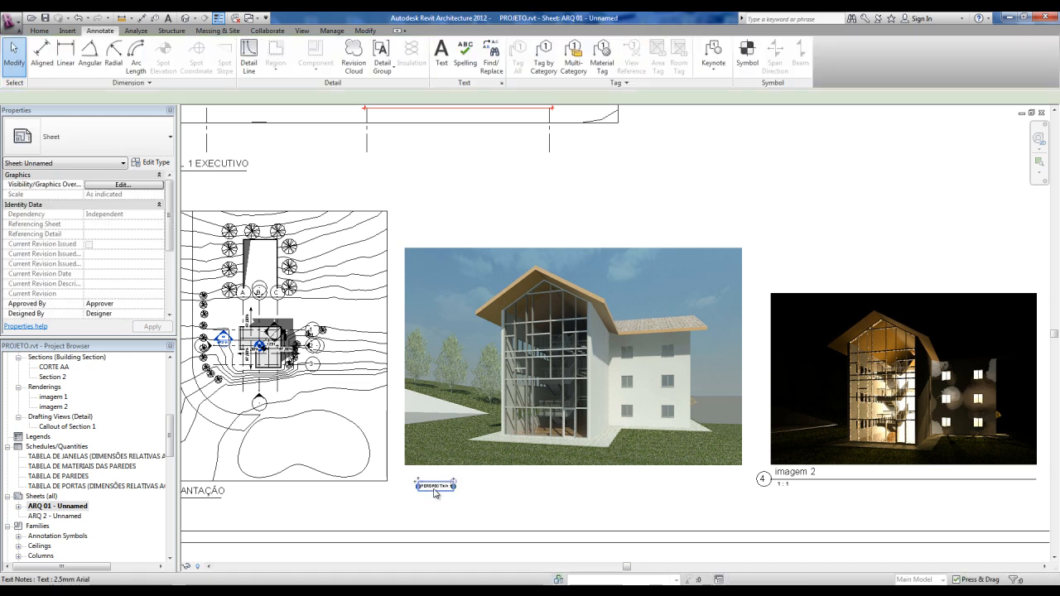
Change the PERSPECTIVA 1 text to the 7mm Arial type and align it with the left edge of the rendering
{"action": "left_click", "coordinate": [436, 491]}
{"action": "left_click", "coordinate": [75, 133]}
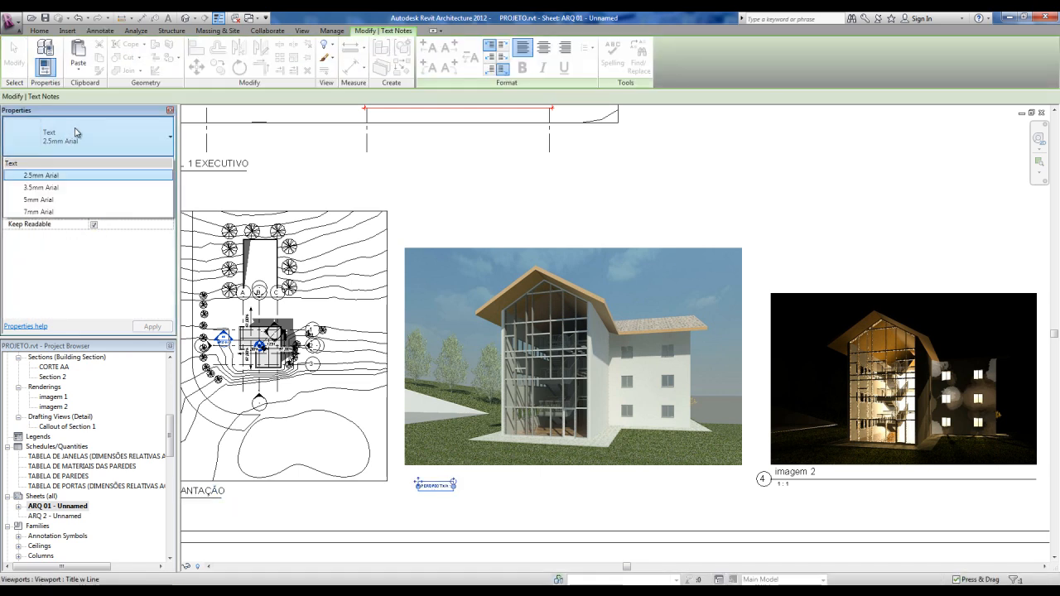
{"action": "left_click", "coordinate": [39, 212]}
{"action": "left_click", "coordinate": [433, 513]}
{"action": "middle_click_drag", "start_coordinate": [448, 517], "coordinate": [553, 490]}
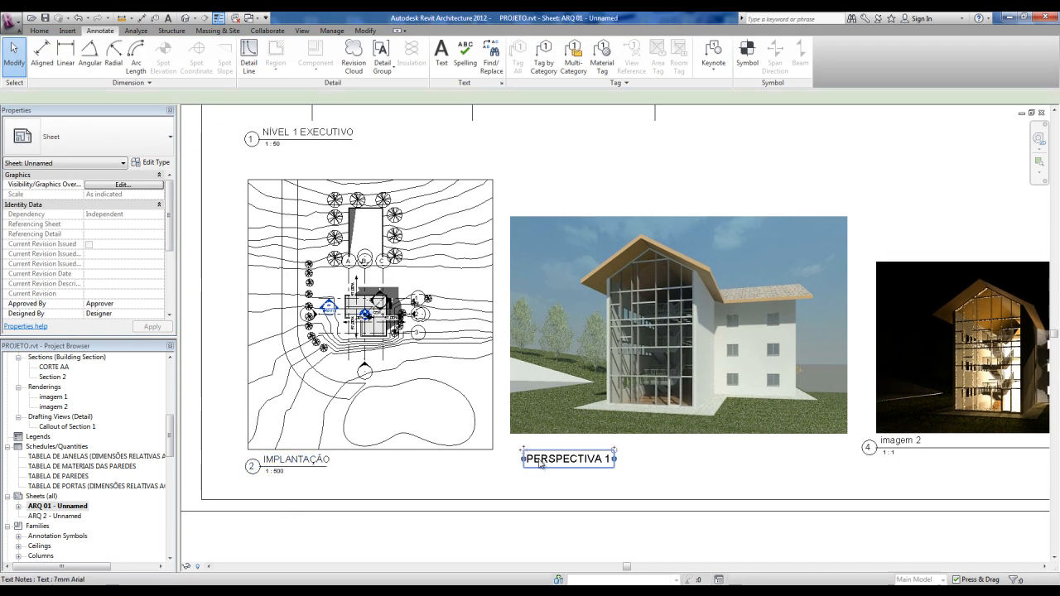
{"action": "left_click", "coordinate": [542, 463]}
{"action": "left_click_drag", "start_coordinate": [542, 464], "coordinate": [529, 464]}
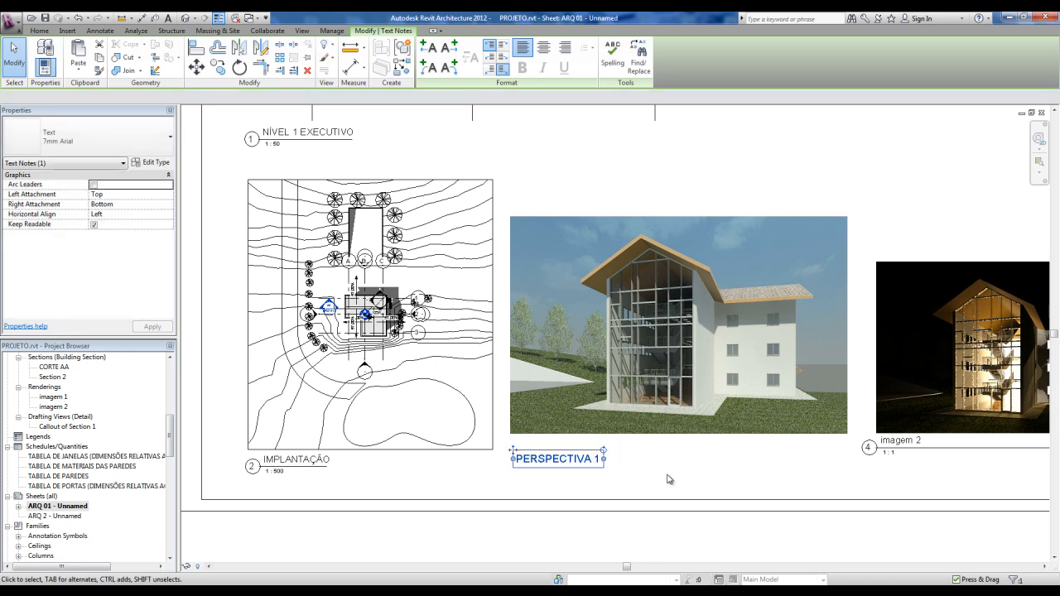
{"action": "left_click", "coordinate": [668, 480]}
Activate the imagem 2 viewport, enlarge its raster image to about 29,33 x 18,95 to match imagem 1, and deactivate the view
{"action": "scroll", "coordinate": [666, 480], "scroll_direction": "down", "scroll_amount": 1}
{"action": "middle_click_drag", "start_coordinate": [665, 480], "coordinate": [463, 485]}
{"action": "left_click", "coordinate": [731, 400]}
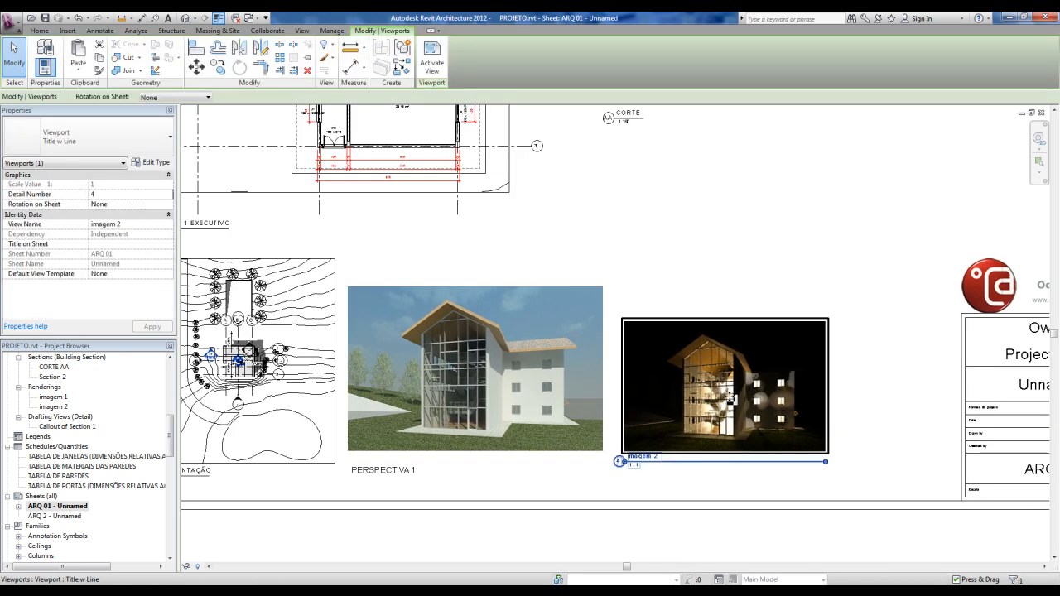
{"action": "right_click", "coordinate": [731, 401]}
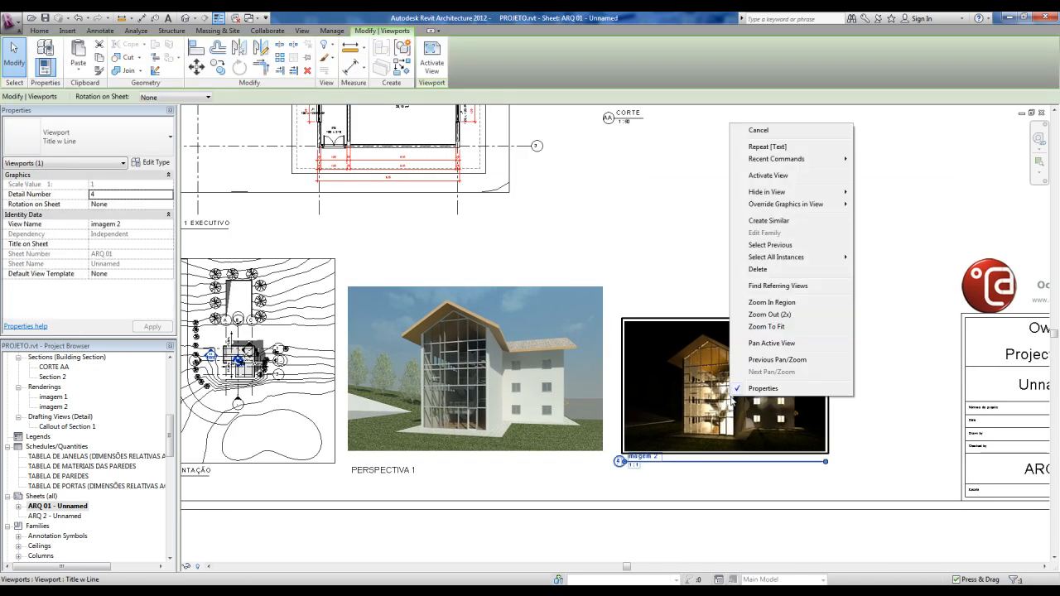
{"action": "left_click", "coordinate": [767, 176]}
{"action": "left_click", "coordinate": [798, 345]}
{"action": "left_click_drag", "start_coordinate": [861, 287], "coordinate": [880, 288]}
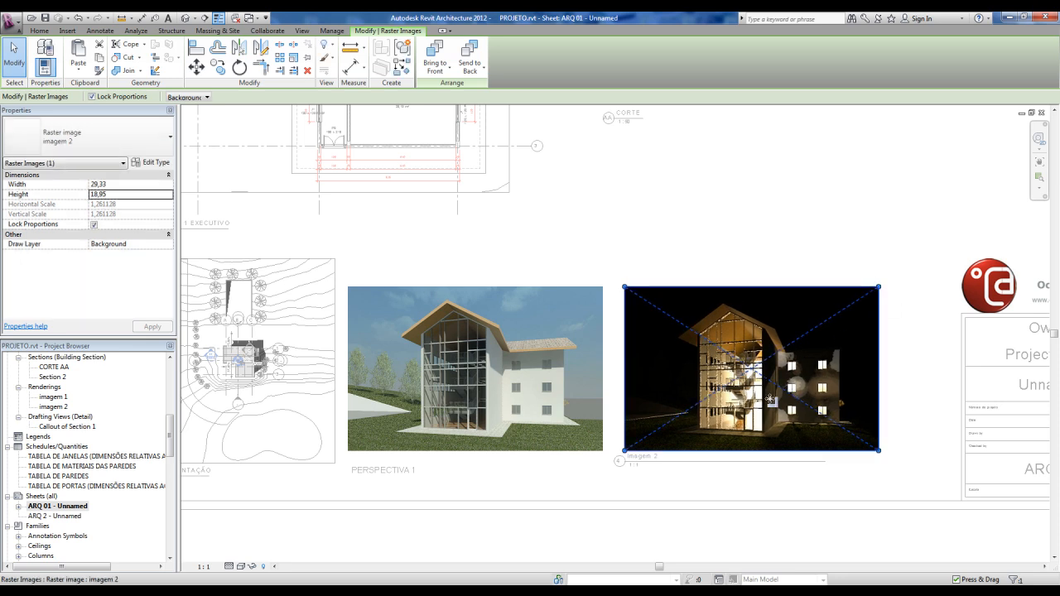
{"action": "right_click", "coordinate": [740, 405]}
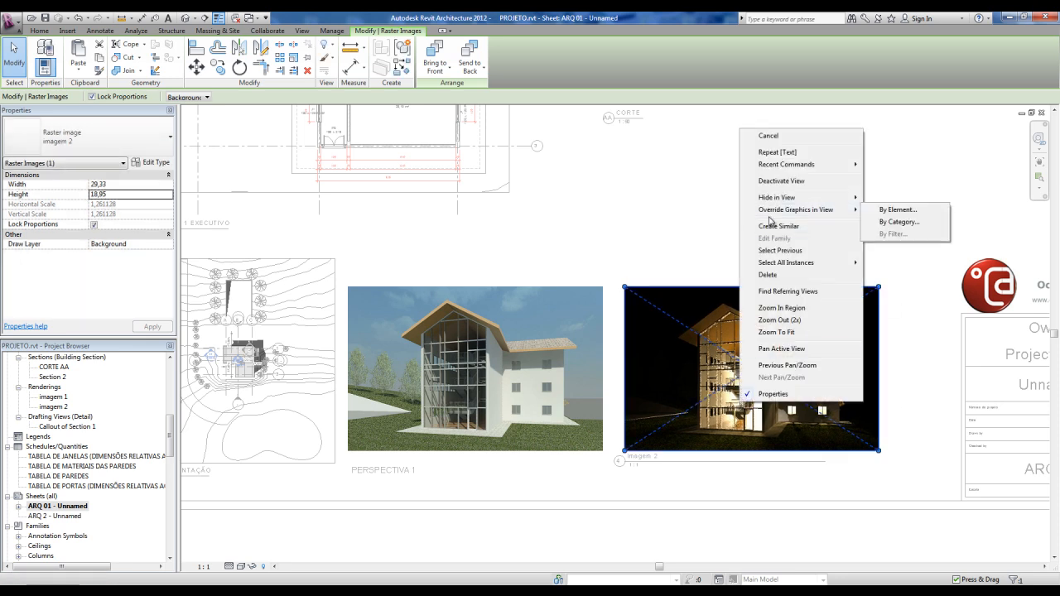
{"action": "left_click", "coordinate": [783, 180]}
Change the imagem 2 viewport type to No Title
{"action": "left_click", "coordinate": [621, 458]}
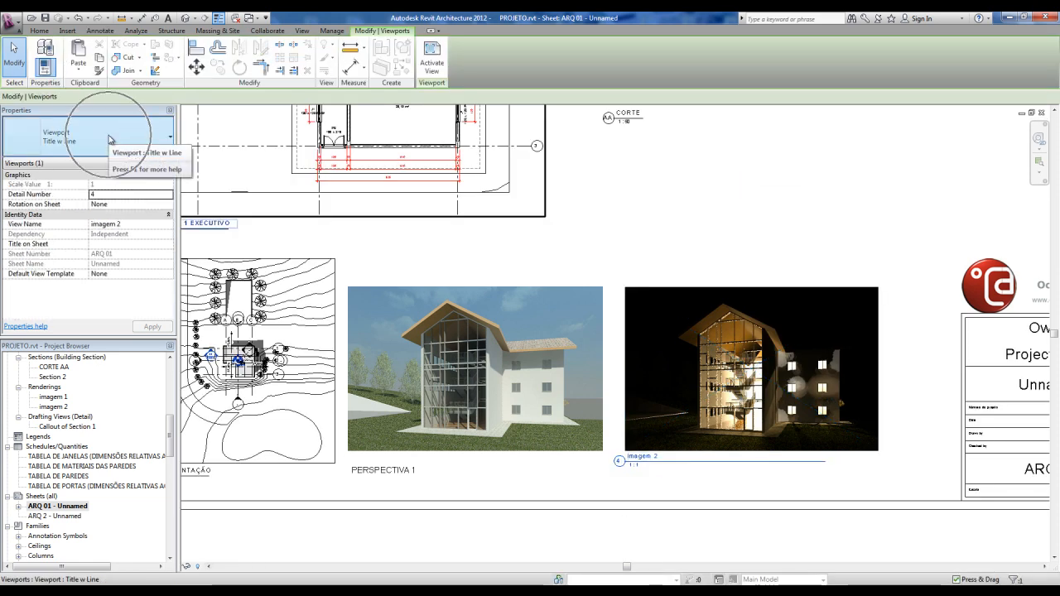
{"action": "left_click", "coordinate": [110, 139]}
{"action": "left_click", "coordinate": [55, 174]}
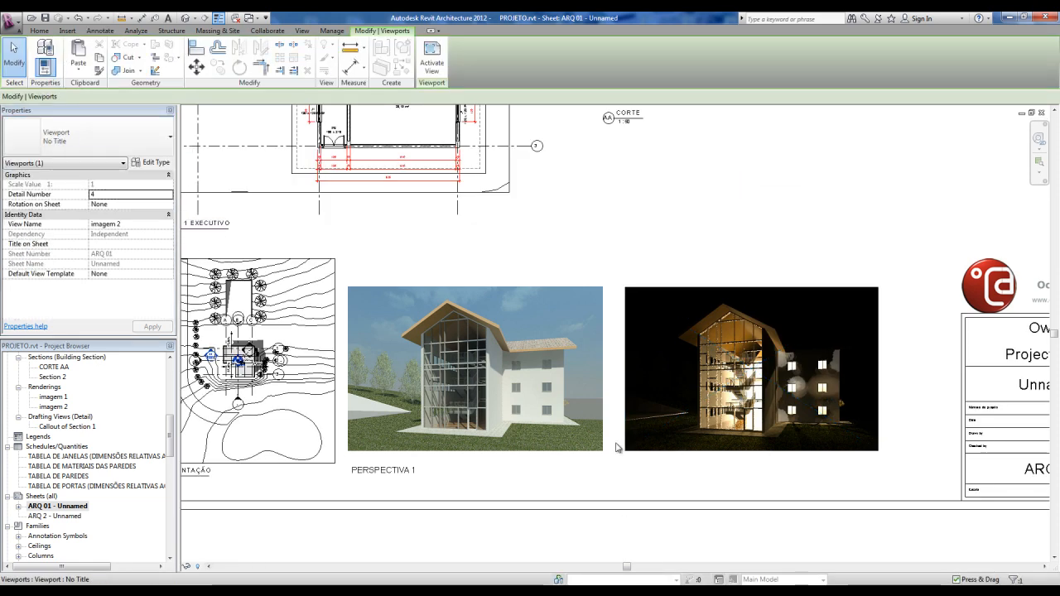
Copy the PERSPECTIVA 1 text horizontally to below the imagem 2 rendering and change the copy to PERSPECTIVA 2
{"action": "left_click", "coordinate": [399, 472]}
{"action": "key", "text": "o"}
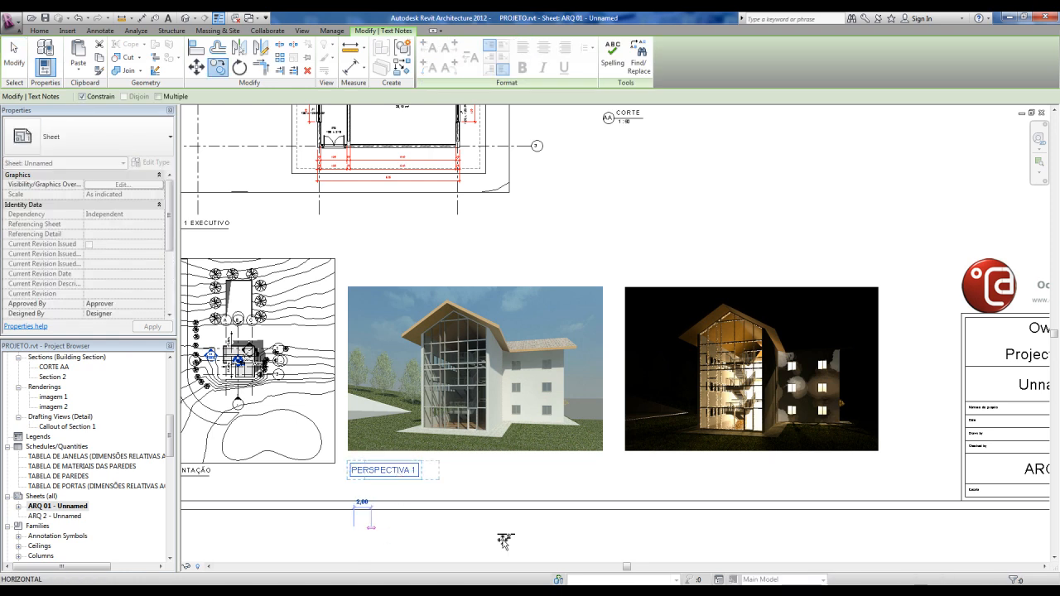
{"action": "left_click", "coordinate": [637, 549]}
{"action": "double_click", "coordinate": [675, 471]}
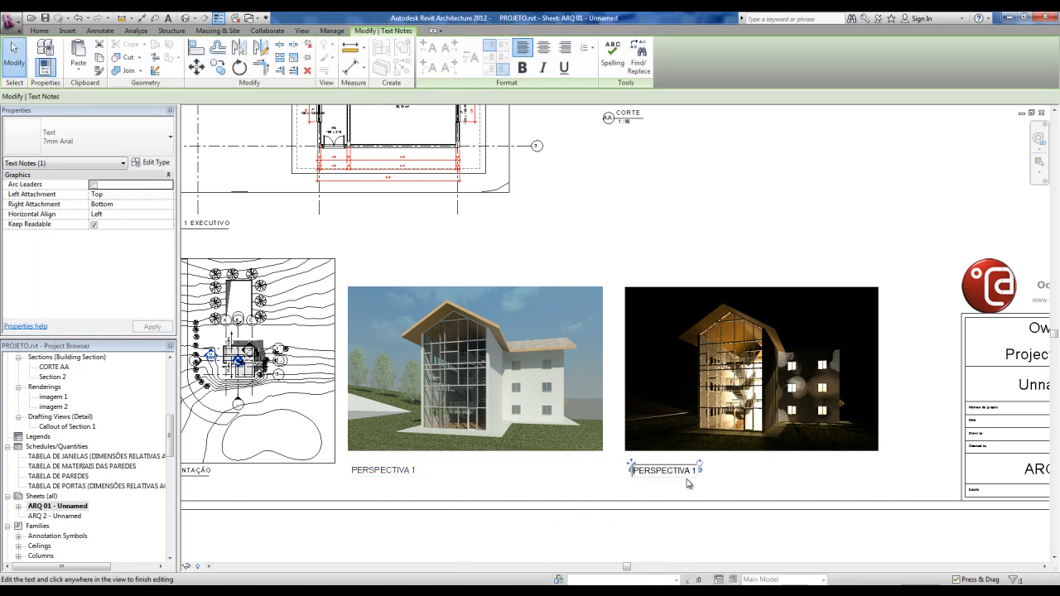
{"action": "key", "text": "BackSpace"}
{"action": "type", "text": "2"}
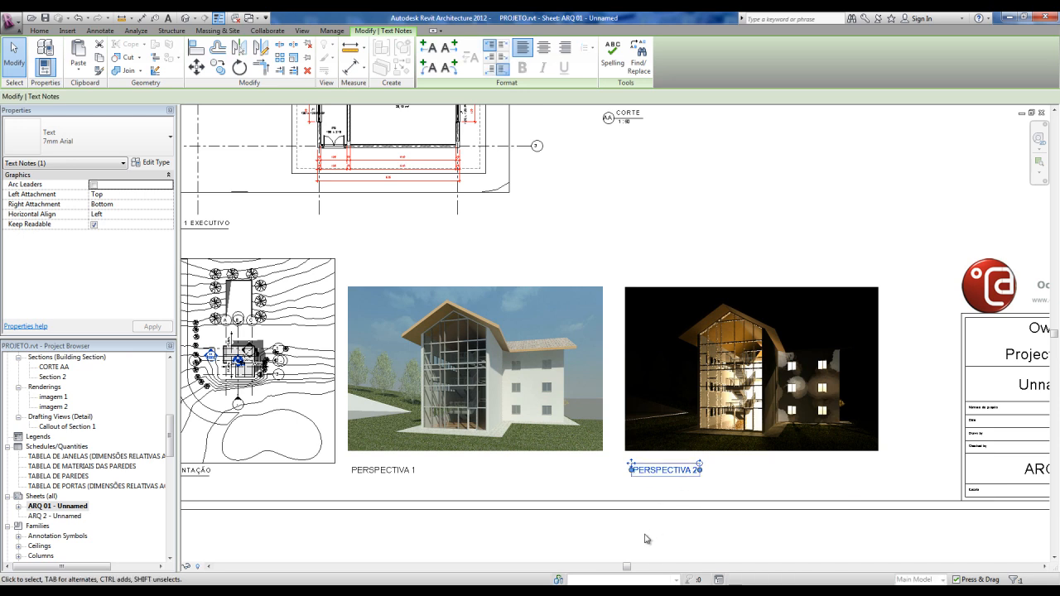
{"action": "left_click", "coordinate": [629, 532]}
{"action": "scroll", "coordinate": [627, 528], "scroll_direction": "down", "scroll_amount": 3}
{"action": "middle_click_drag", "start_coordinate": [635, 341], "coordinate": [605, 374]}
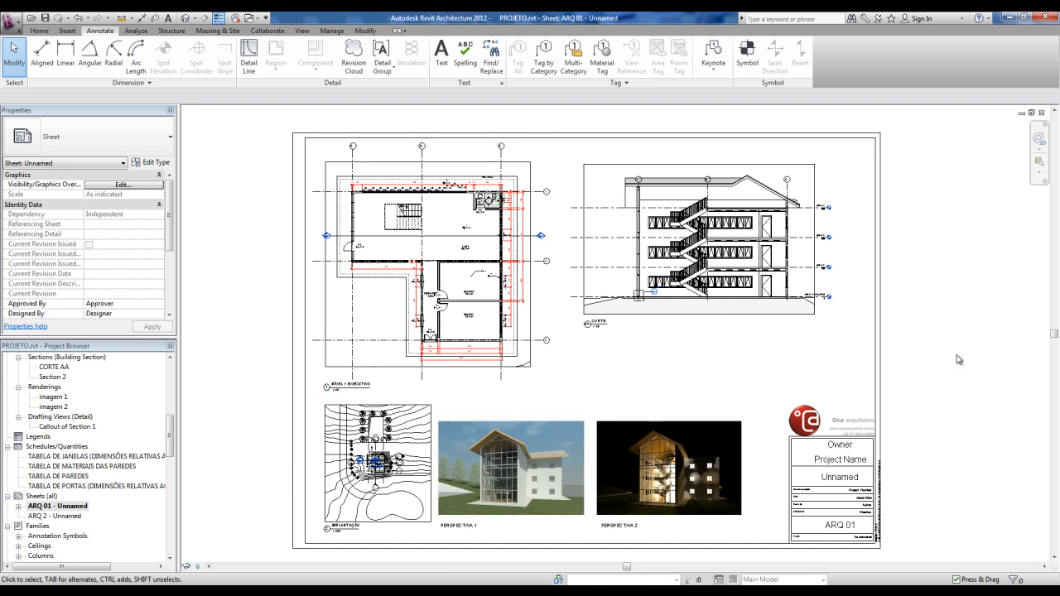
{"action": "middle_click_drag", "start_coordinate": [967, 357], "coordinate": [962, 360]}
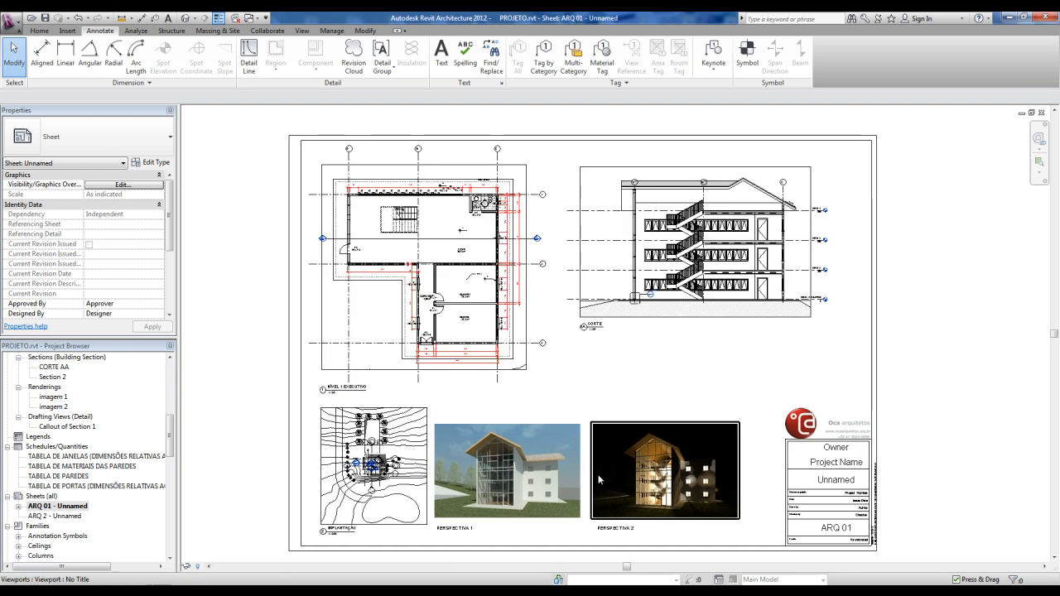
{"action": "scroll", "coordinate": [800, 395], "scroll_direction": "up", "scroll_amount": 1}
{"action": "middle_click_drag", "start_coordinate": [840, 392], "coordinate": [787, 388]}
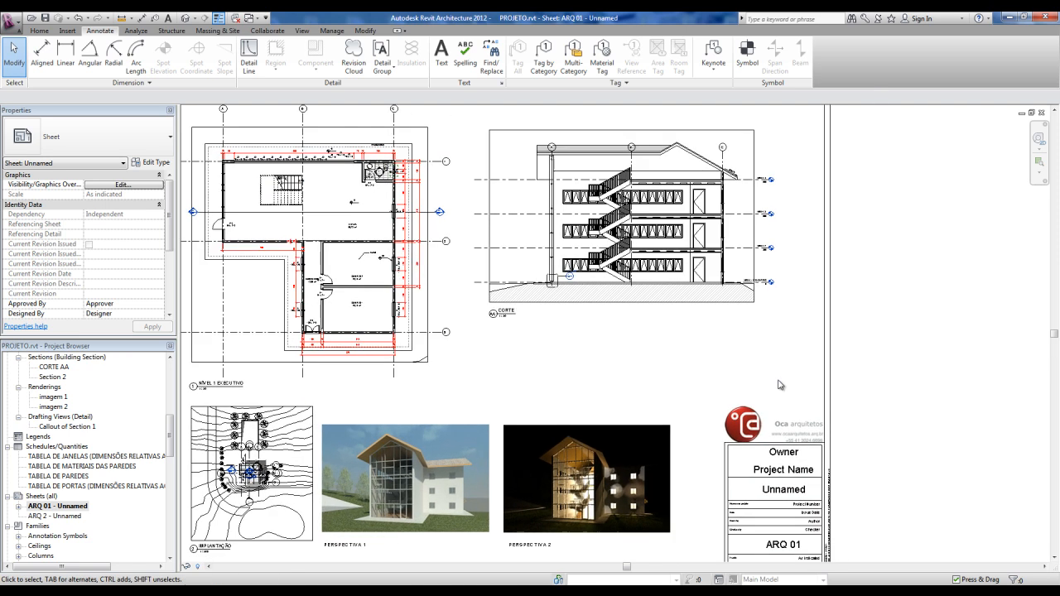
{"action": "scroll", "coordinate": [787, 388], "scroll_direction": "up", "scroll_amount": 1}
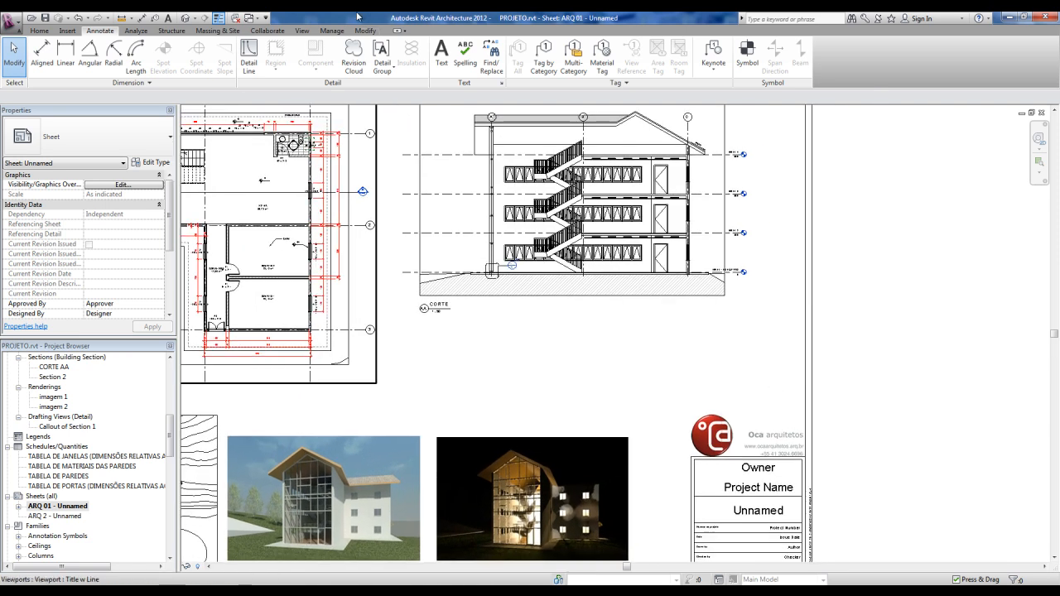
Add the TABELA DE PORTAS schedule to the sheet, placing it in the empty area above the title block logo
{"action": "left_click", "coordinate": [299, 30]}
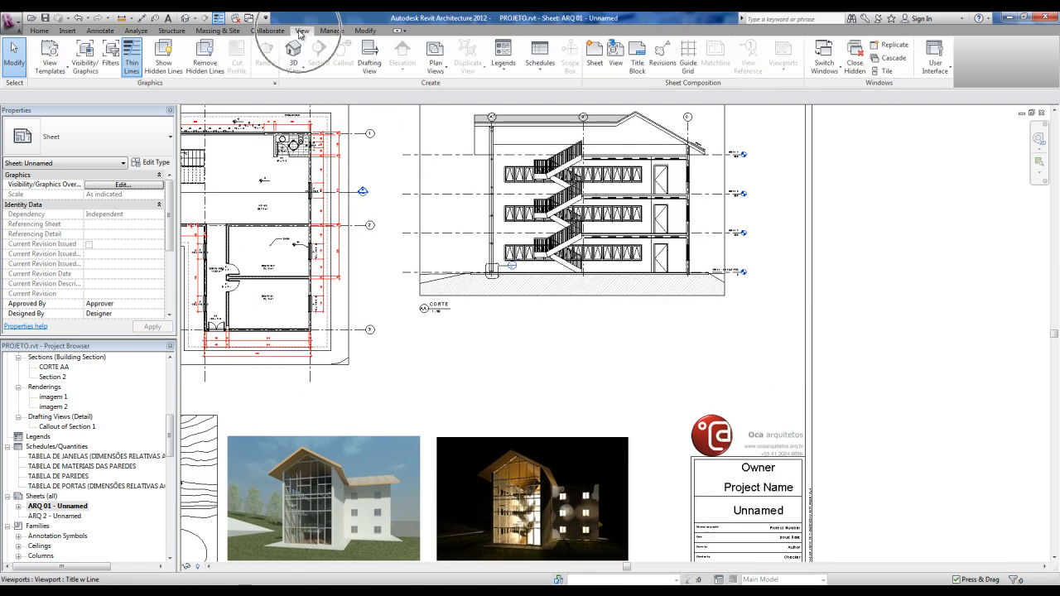
{"action": "left_click", "coordinate": [615, 62]}
{"action": "scroll", "coordinate": [605, 285], "scroll_direction": "down", "scroll_amount": 4}
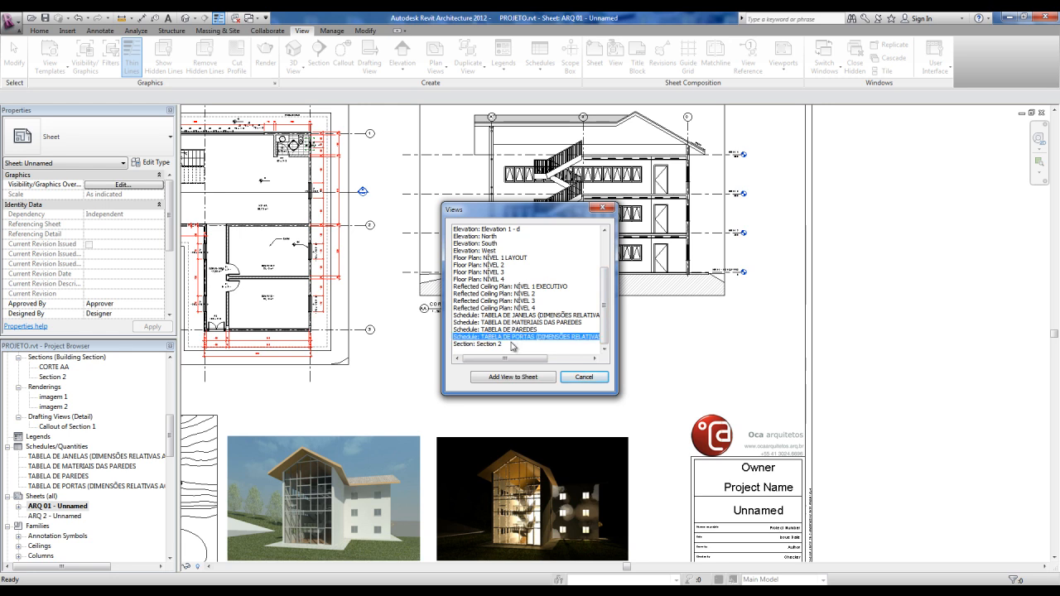
{"action": "left_click", "coordinate": [511, 377]}
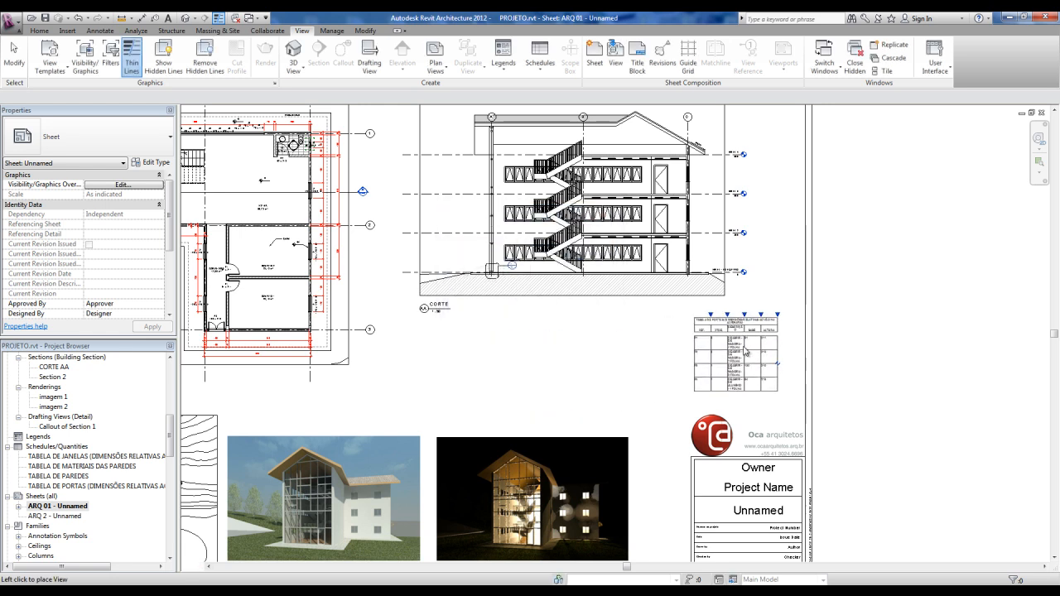
{"action": "left_click", "coordinate": [704, 304]}
Adjust the door schedule's column widths, narrowing REF., QTDE., BASE and ALTURA and widening DESCRIÇÃO until each entry fits on one line
{"action": "scroll", "coordinate": [794, 316], "scroll_direction": "up", "scroll_amount": 4}
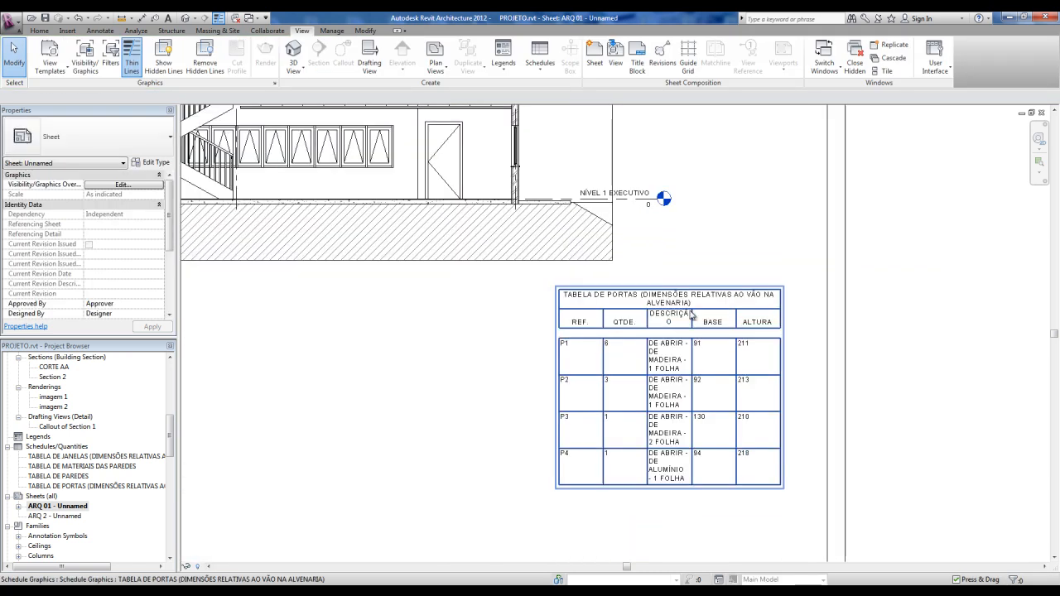
{"action": "middle_click_drag", "start_coordinate": [657, 324], "coordinate": [529, 302]}
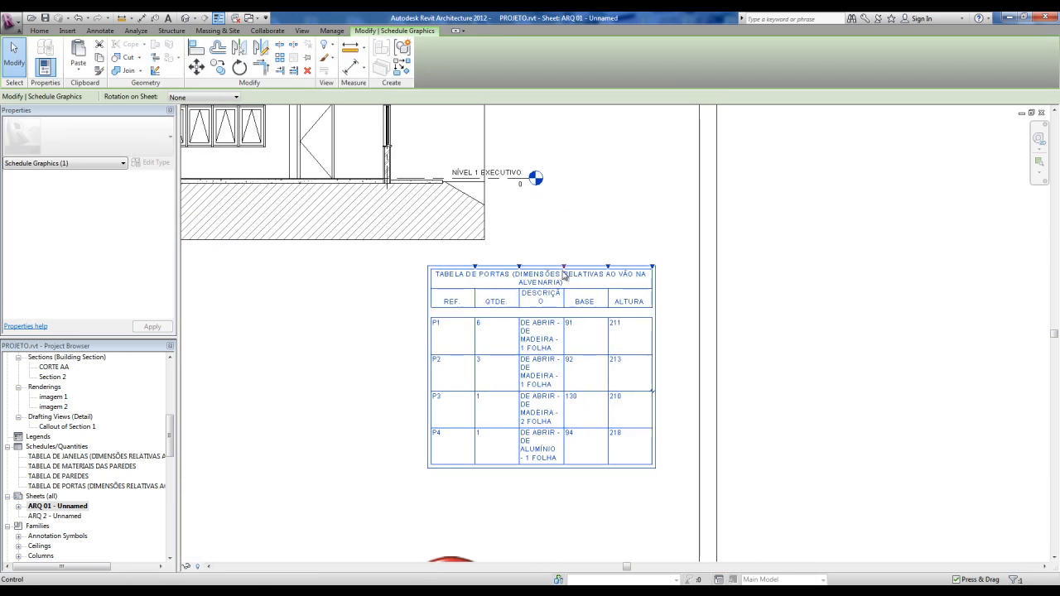
{"action": "left_click_drag", "start_coordinate": [474, 279], "coordinate": [664, 269], "text": "ctrl"}
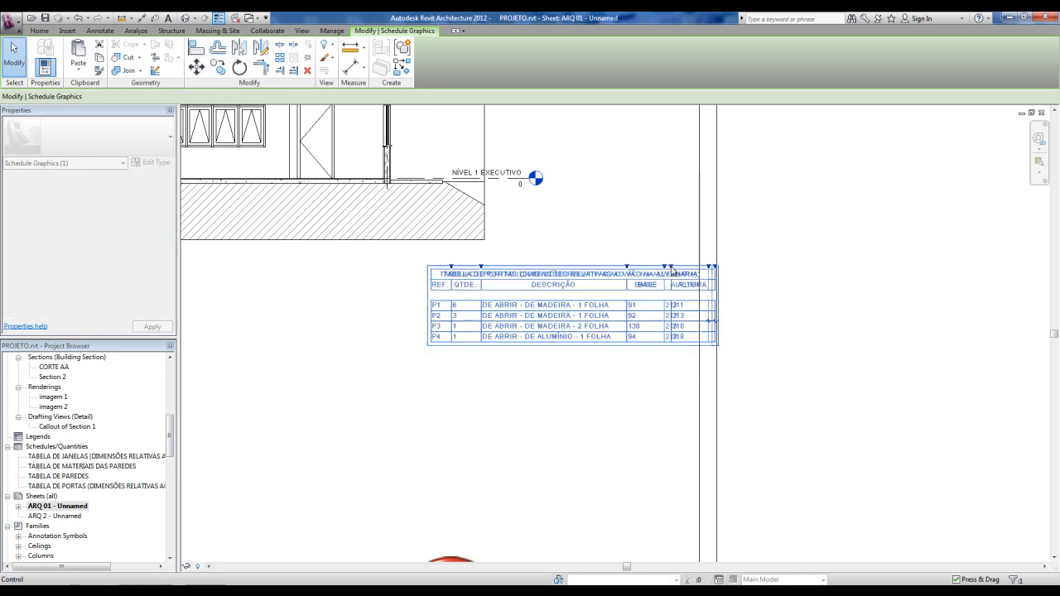
{"action": "left_click", "coordinate": [733, 320]}
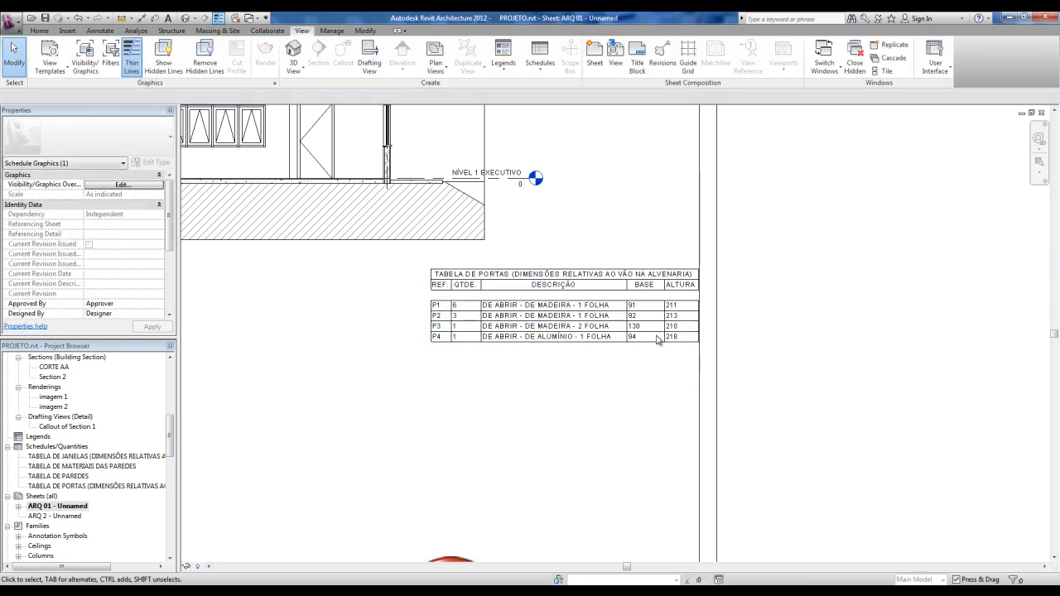
Move the door schedule down and away from the sheet border, closer to the title block logo
{"action": "scroll", "coordinate": [610, 303], "scroll_direction": "down", "scroll_amount": 2}
{"action": "left_click", "coordinate": [517, 279]}
{"action": "left_click_drag", "start_coordinate": [517, 279], "coordinate": [501, 347]}
{"action": "left_click", "coordinate": [721, 355]}
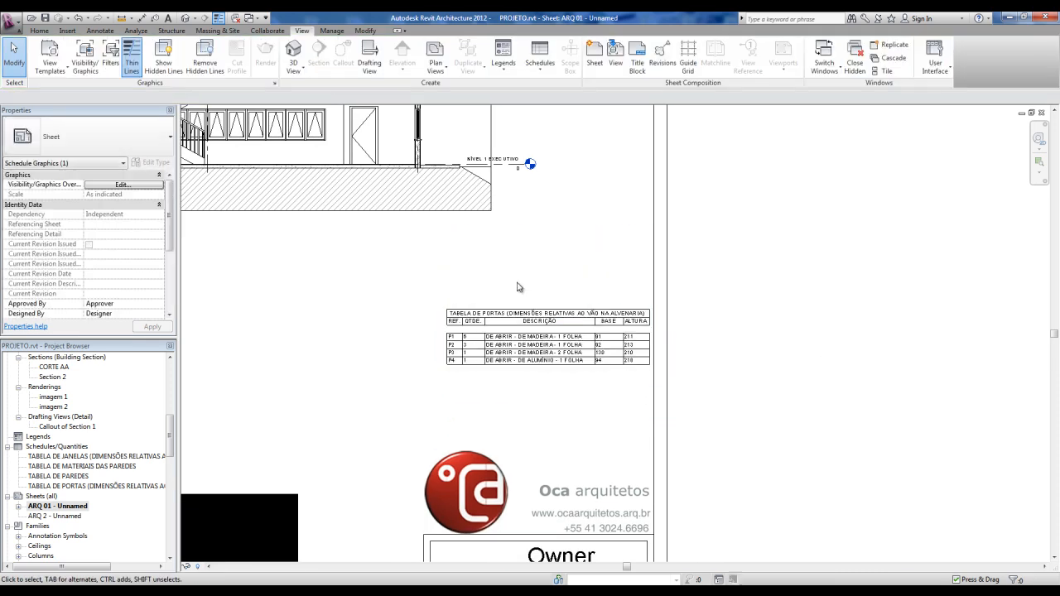
Add the TABELA DE JANELAS schedule to the sheet, placing it directly below the door schedule
{"action": "left_click", "coordinate": [615, 58]}
{"action": "left_click_drag", "start_coordinate": [605, 244], "coordinate": [607, 314]}
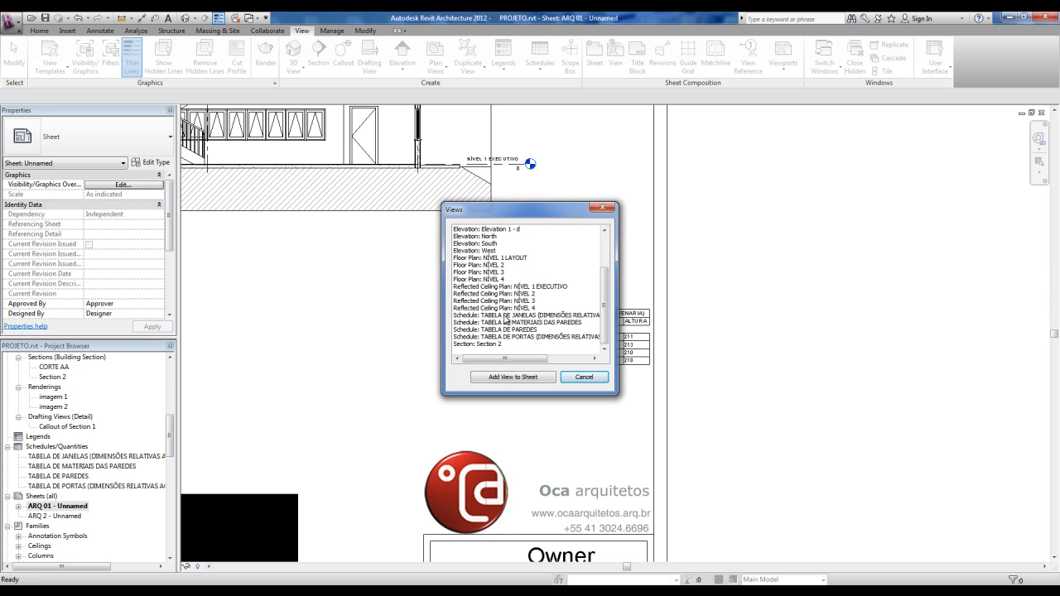
{"action": "left_click", "coordinate": [512, 377]}
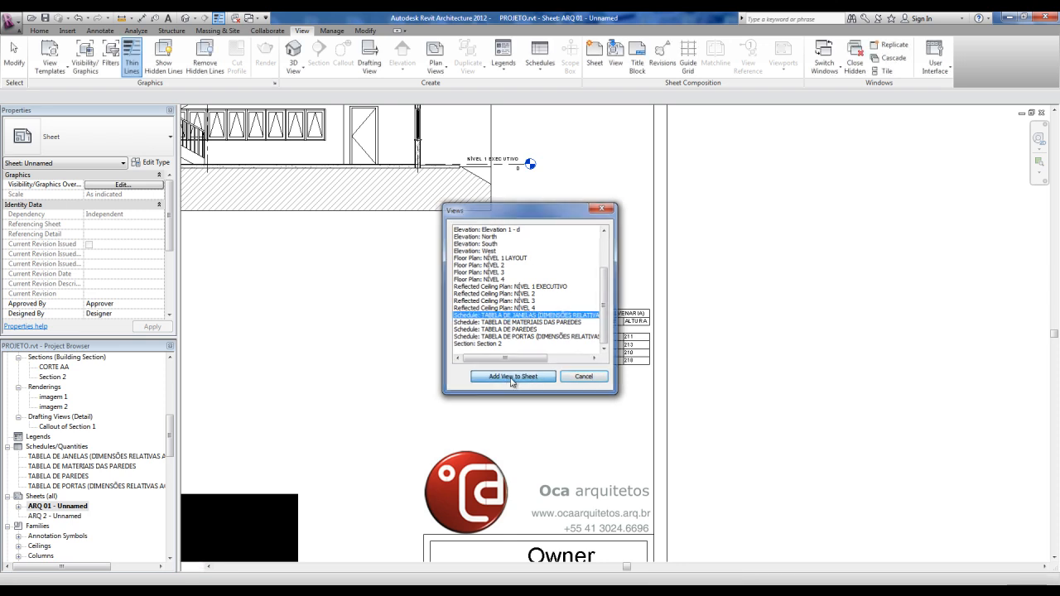
{"action": "left_click", "coordinate": [565, 436]}
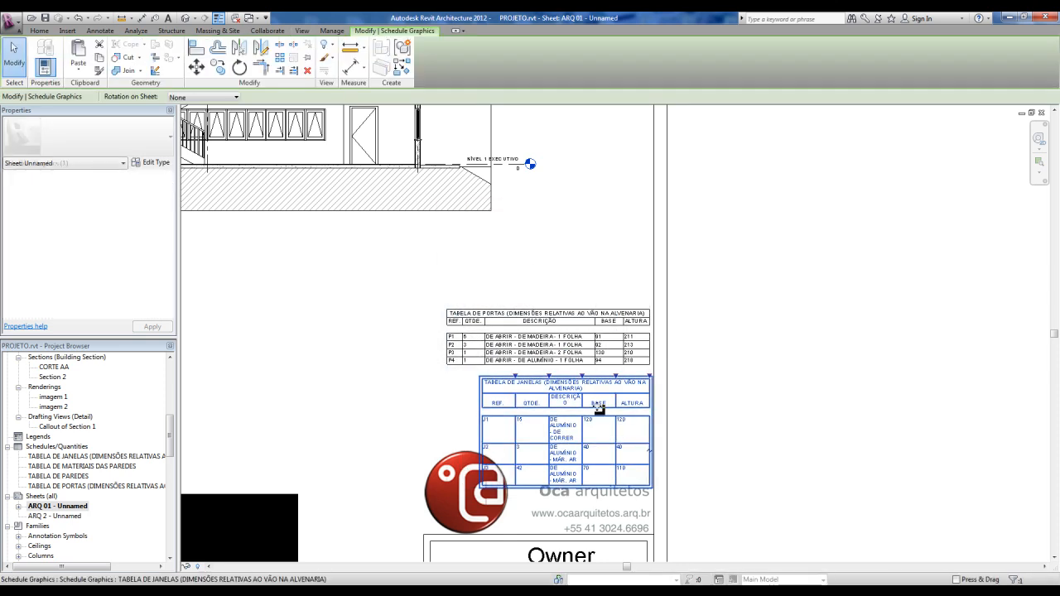
Adjust the window schedule's column widths so each description fits on one line, and line the table up under the door schedule
{"action": "scroll", "coordinate": [572, 414], "scroll_direction": "up", "scroll_amount": 2}
{"action": "left_click_drag", "start_coordinate": [492, 368], "coordinate": [712, 371]}
{"action": "left_click_drag", "start_coordinate": [594, 375], "coordinate": [569, 374]}
{"action": "left_click", "coordinate": [821, 381]}
{"action": "scroll", "coordinate": [787, 389], "scroll_direction": "down", "scroll_amount": 3}
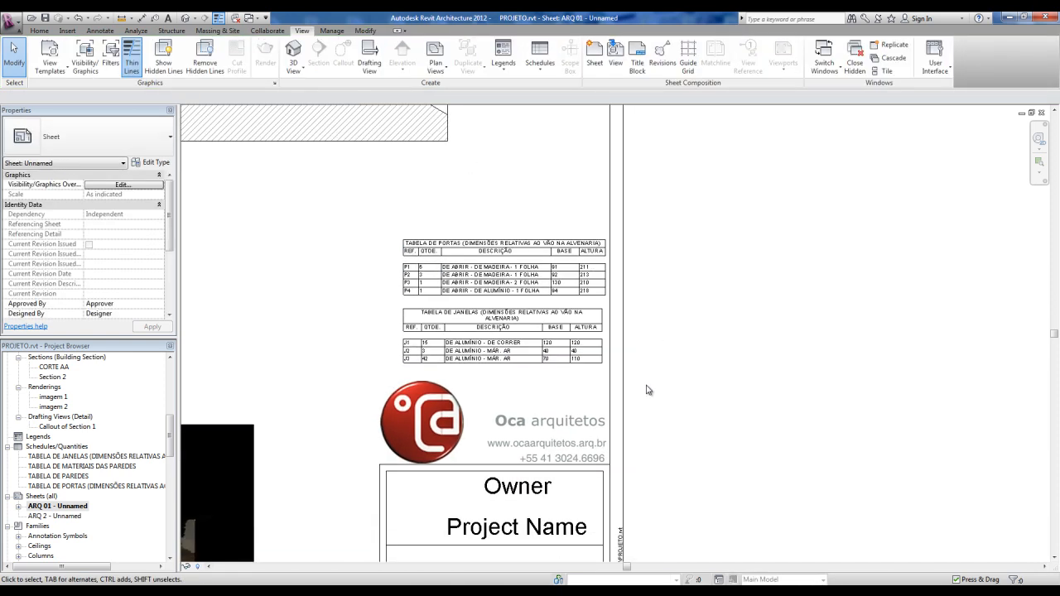
Widen the window schedule's DESCRIÇÃO column until its title fits on one line, and align the table with the title block width
{"action": "left_click", "coordinate": [477, 235]}
{"action": "scroll", "coordinate": [362, 248], "scroll_direction": "up", "scroll_amount": 1}
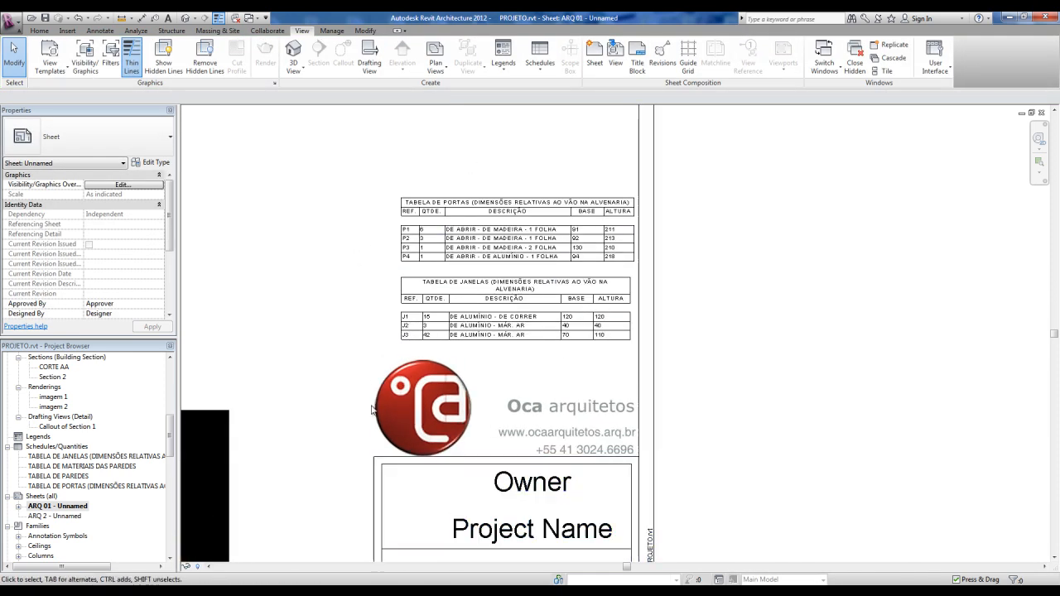
{"action": "scroll", "coordinate": [362, 199], "scroll_direction": "up", "scroll_amount": 1}
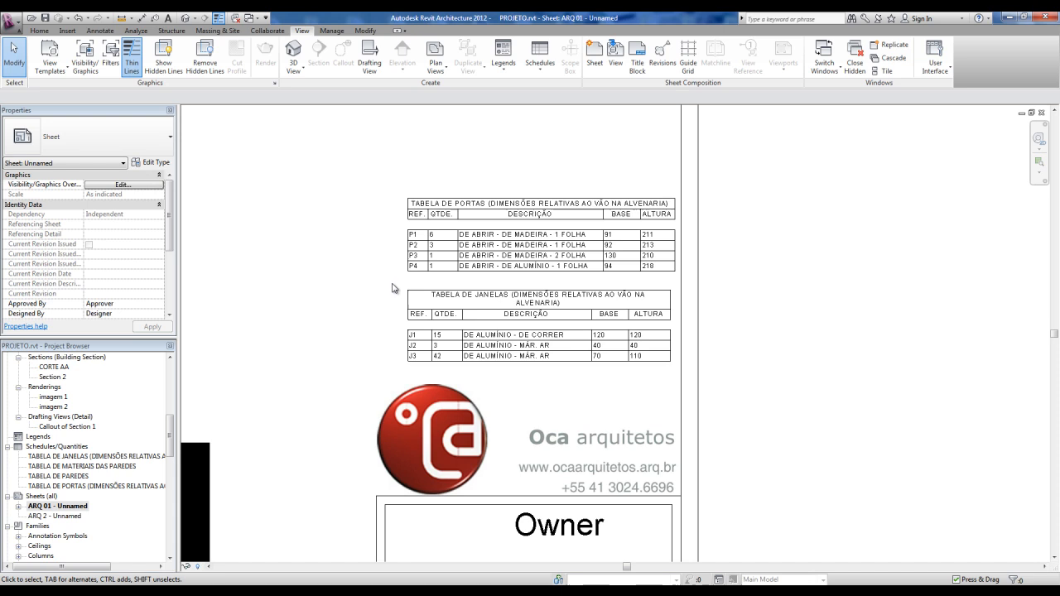
{"action": "left_click", "coordinate": [434, 308]}
{"action": "left_click_drag", "start_coordinate": [596, 295], "coordinate": [560, 303]}
{"action": "left_click", "coordinate": [839, 344]}
Widen the door schedule's DESCRIÇÃO column to nearly match the window schedule's width, keeping their right edges aligned
{"action": "left_click", "coordinate": [547, 238]}
{"action": "left_click_drag", "start_coordinate": [604, 201], "coordinate": [563, 213]}
{"action": "left_click", "coordinate": [773, 267]}
Open the TABELA DE PORTAS schedule view from the project's schedules
{"action": "scroll", "coordinate": [714, 307], "scroll_direction": "down", "scroll_amount": 1}
{"action": "scroll", "coordinate": [713, 279], "scroll_direction": "up", "scroll_amount": 1}
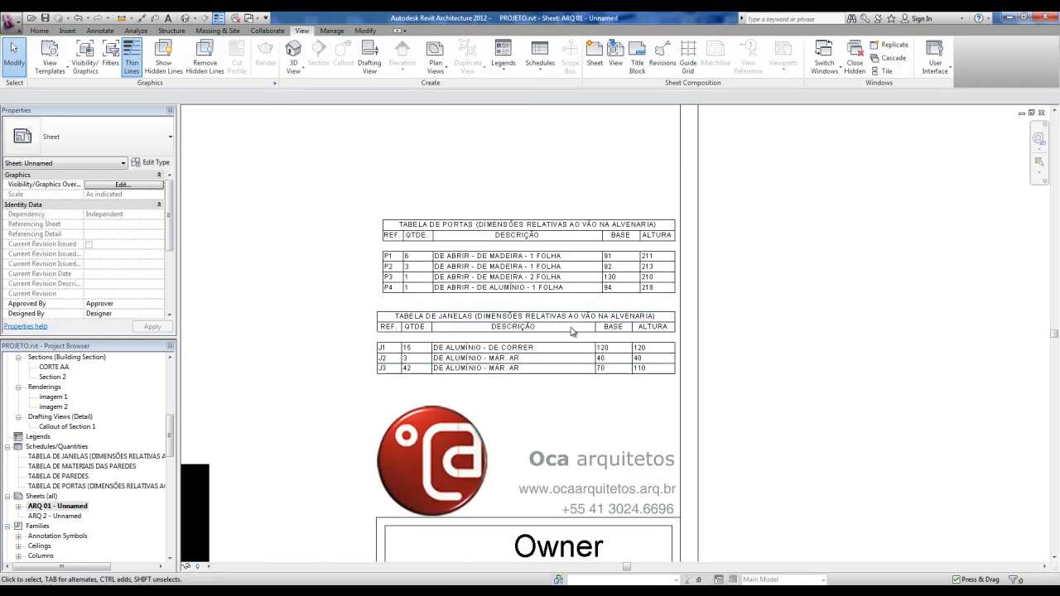
{"action": "scroll", "coordinate": [595, 329], "scroll_direction": "up", "scroll_amount": 1}
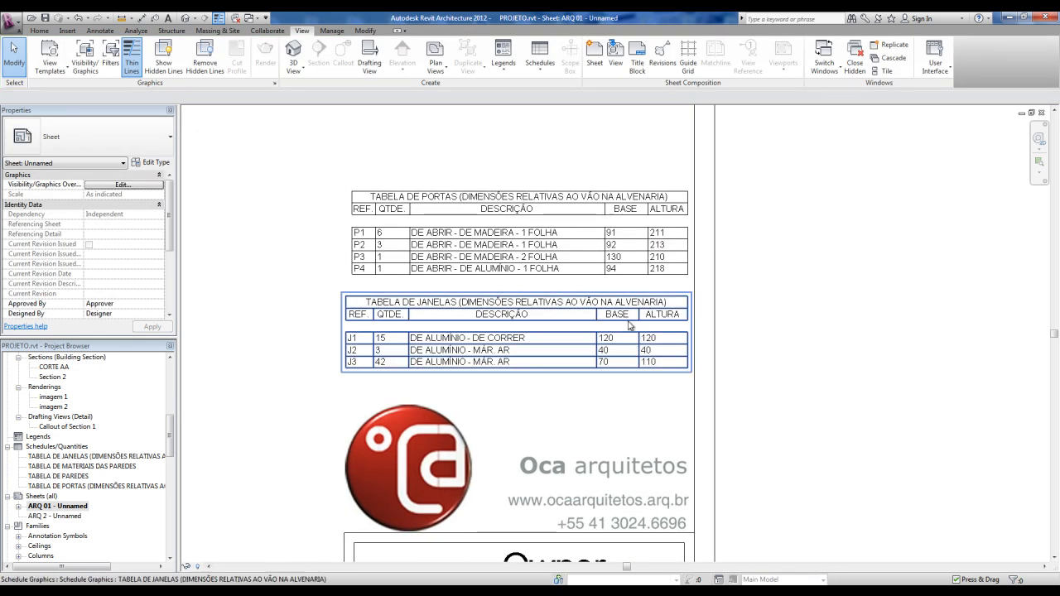
{"action": "scroll", "coordinate": [554, 328], "scroll_direction": "up", "scroll_amount": 1}
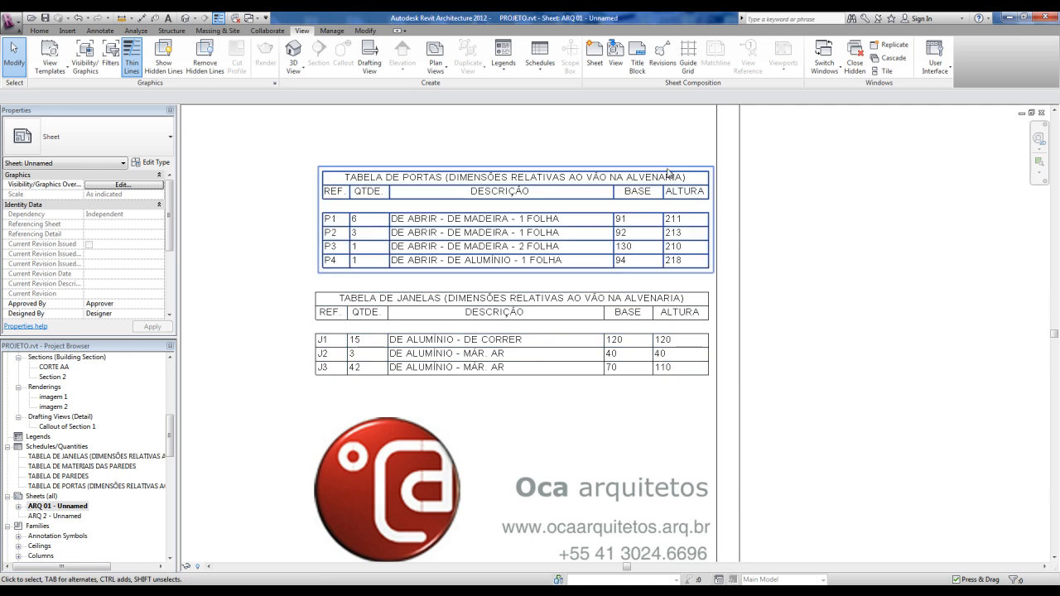
{"action": "scroll", "coordinate": [447, 368], "scroll_direction": "down", "scroll_amount": 2}
{"action": "scroll", "coordinate": [447, 367], "scroll_direction": "up", "scroll_amount": 1}
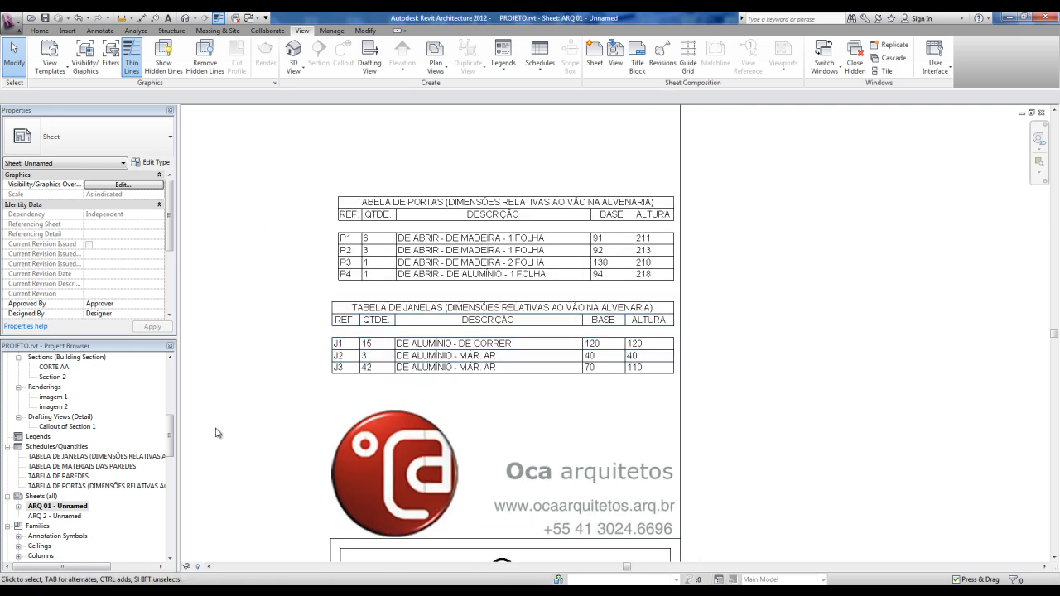
{"action": "left_click", "coordinate": [56, 506]}
{"action": "scroll", "coordinate": [56, 506], "scroll_direction": "up", "scroll_amount": 1}
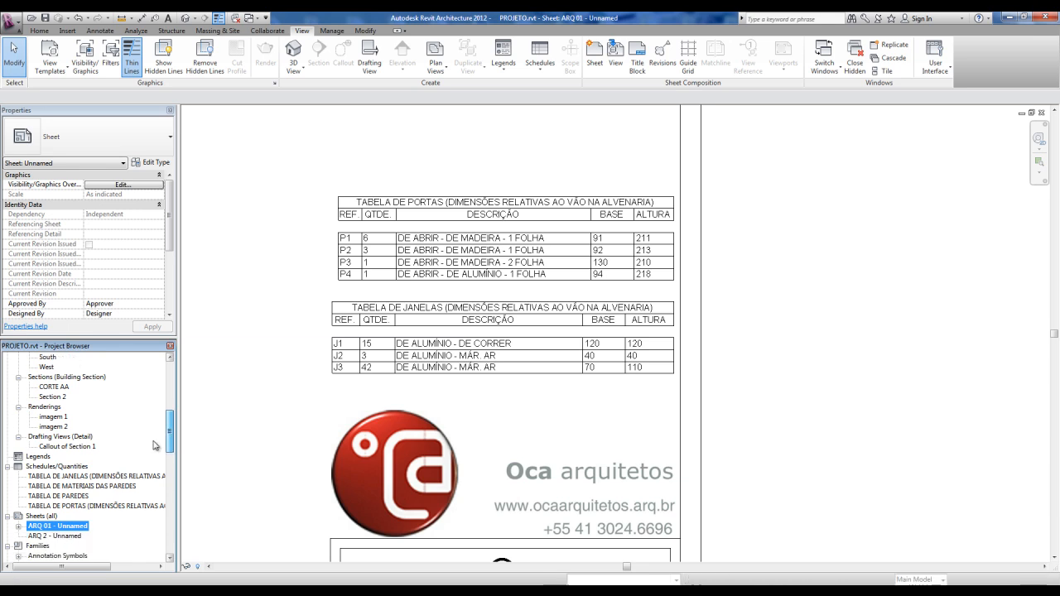
{"action": "left_click", "coordinate": [82, 497]}
{"action": "left_click", "coordinate": [81, 476]}
{"action": "double_click", "coordinate": [74, 506]}
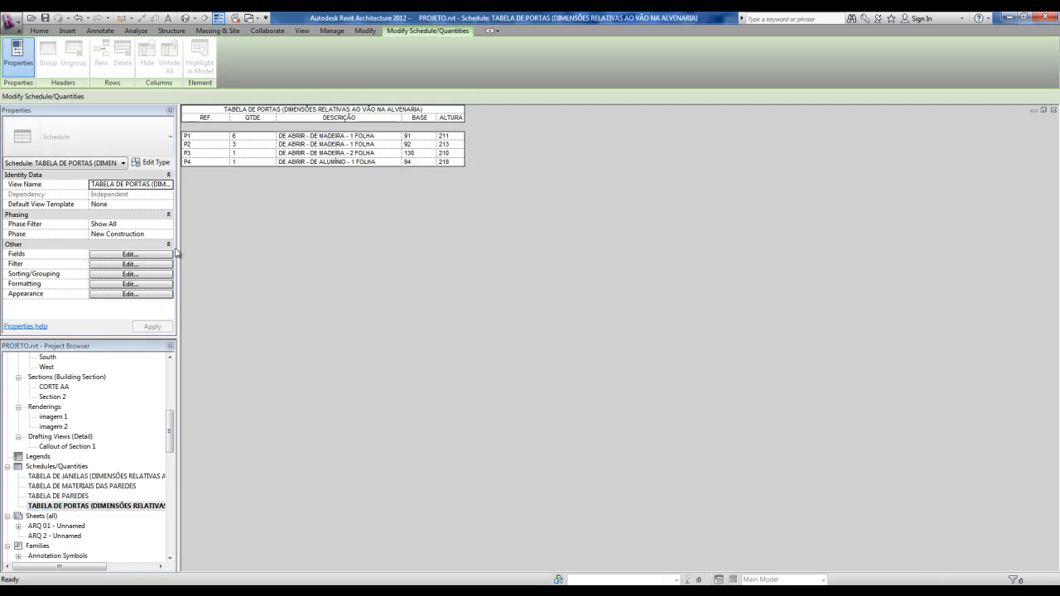
In the door schedule's appearance settings, enable the outline with Medium Lines and remove the blank row before data
{"action": "left_click", "coordinate": [101, 294]}
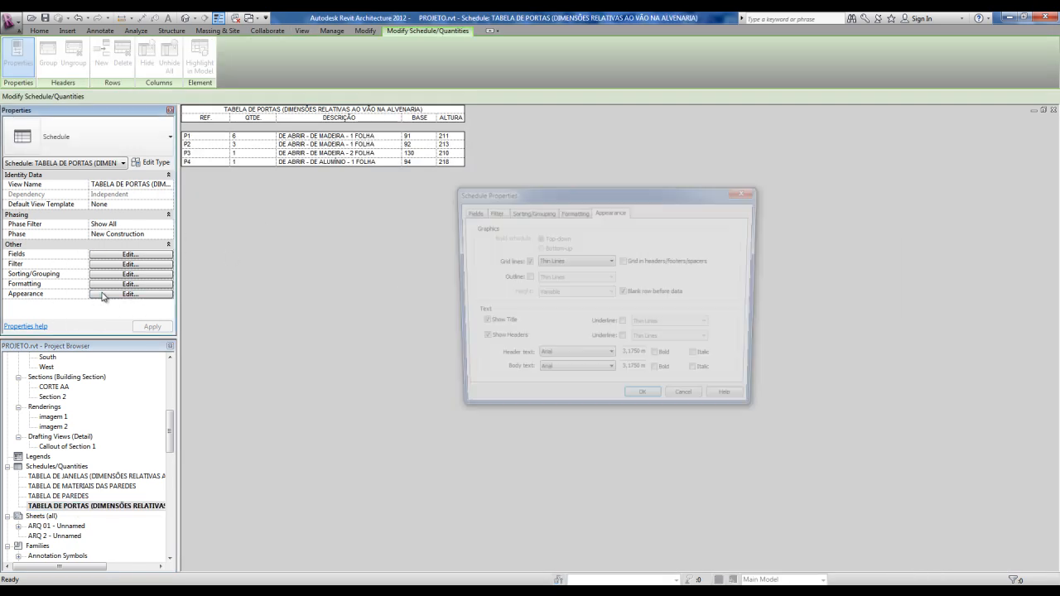
{"action": "left_click", "coordinate": [526, 280]}
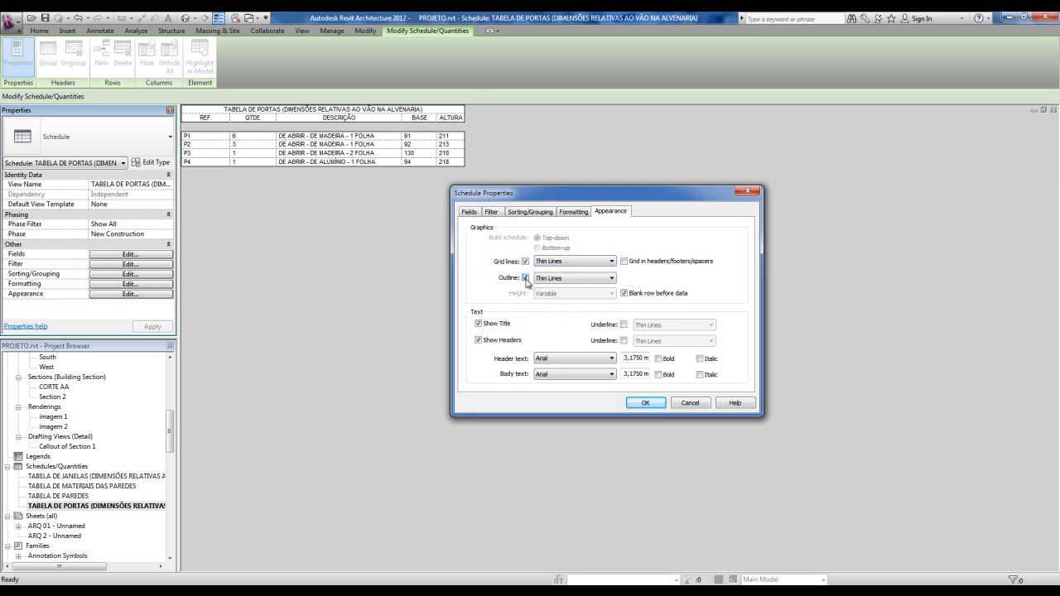
{"action": "left_click", "coordinate": [611, 279]}
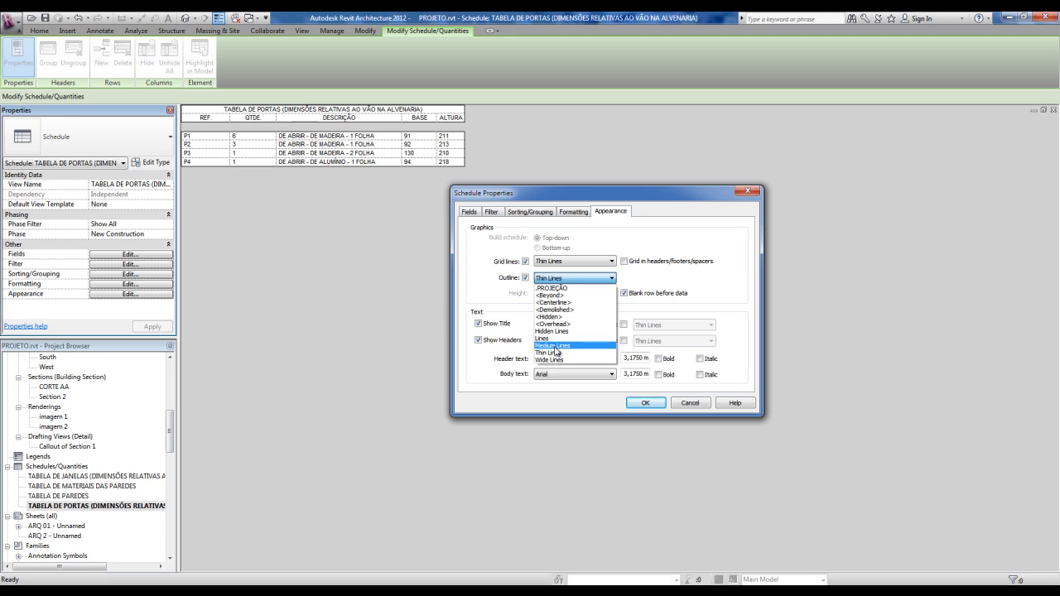
{"action": "left_click", "coordinate": [555, 350]}
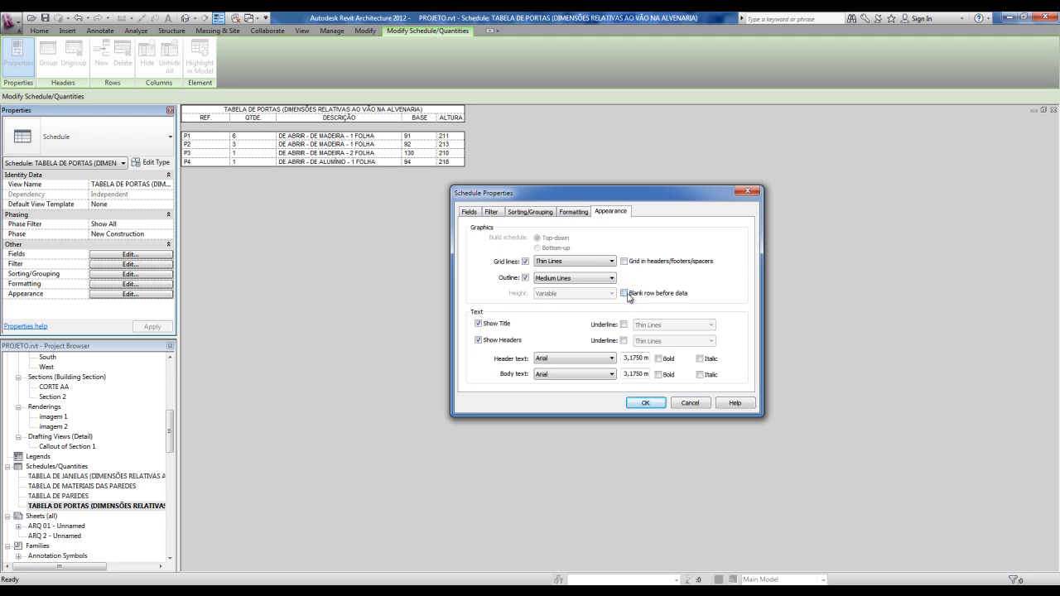
{"action": "key", "text": "ctrl"}
{"action": "left_click", "coordinate": [645, 403]}
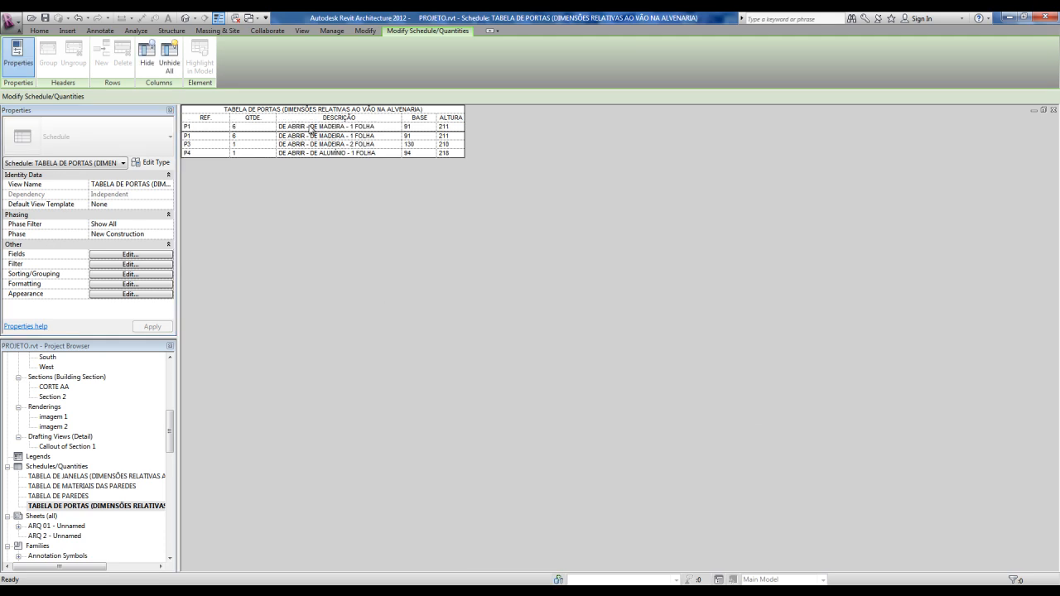
Return to sheet ARQ 01 and examine the door schedule's outline and row layout
{"action": "left_click_drag", "start_coordinate": [168, 429], "coordinate": [168, 437]}
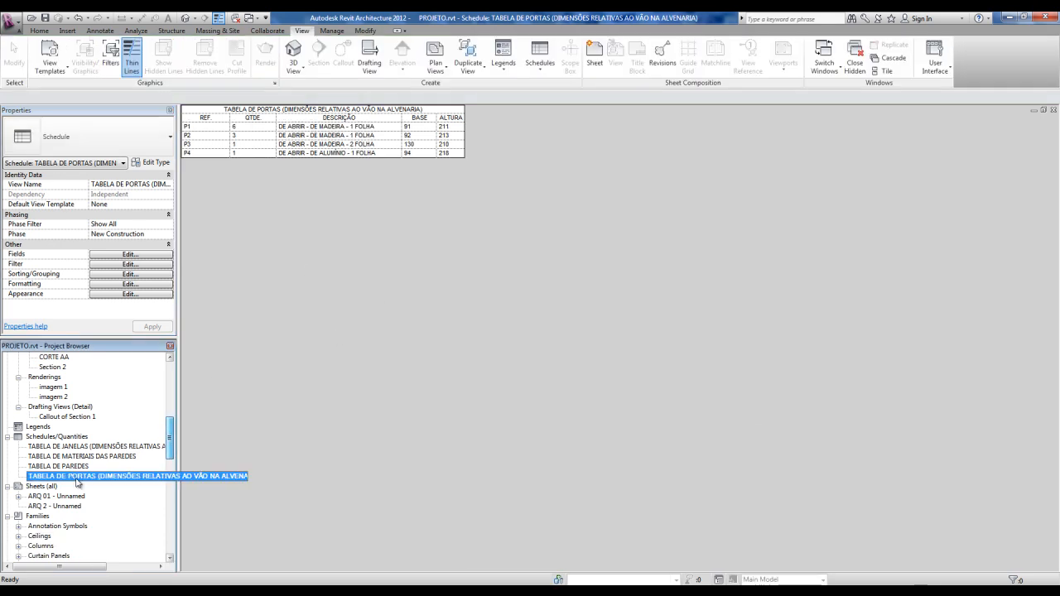
{"action": "double_click", "coordinate": [39, 497]}
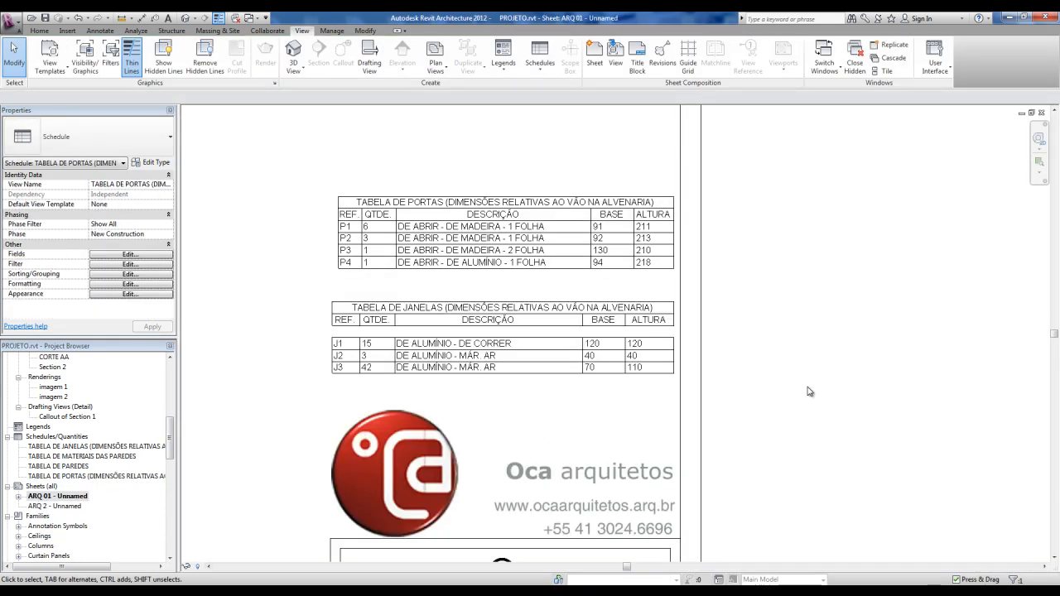
{"action": "scroll", "coordinate": [284, 170], "scroll_direction": "up", "scroll_amount": 5}
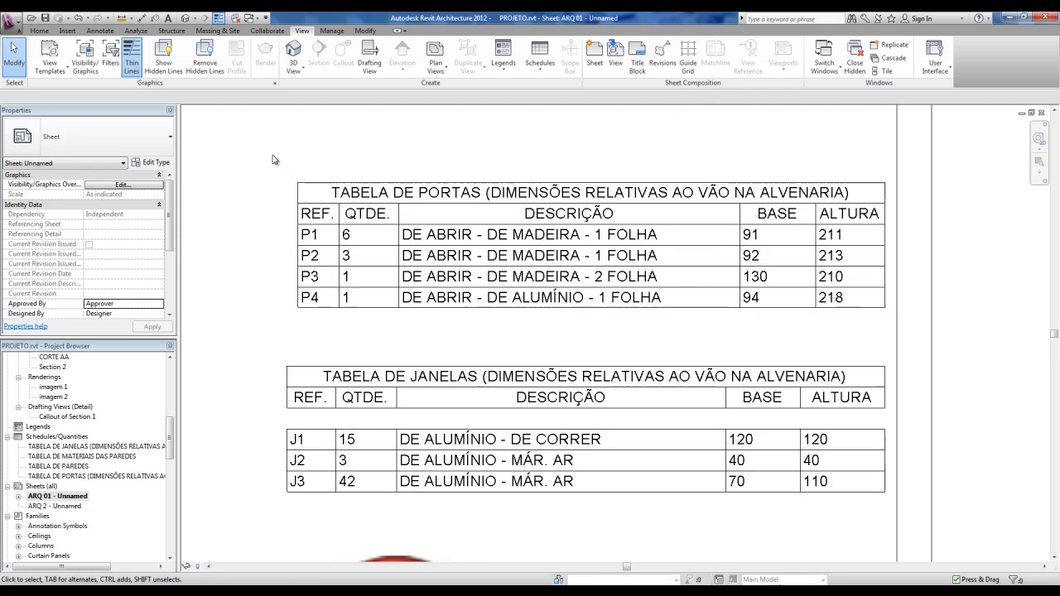
{"action": "scroll", "coordinate": [276, 286], "scroll_direction": "down", "scroll_amount": 2}
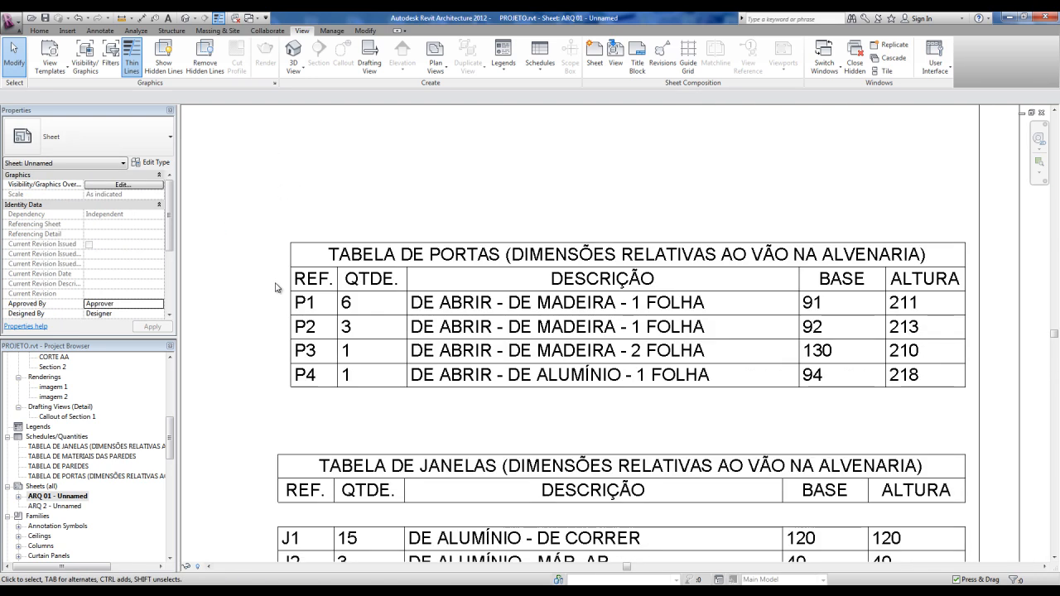
Turn off the Thin Lines display and inspect the real line weights of the door schedule's outline
{"action": "left_click", "coordinate": [220, 19]}
{"action": "left_click", "coordinate": [220, 19]}
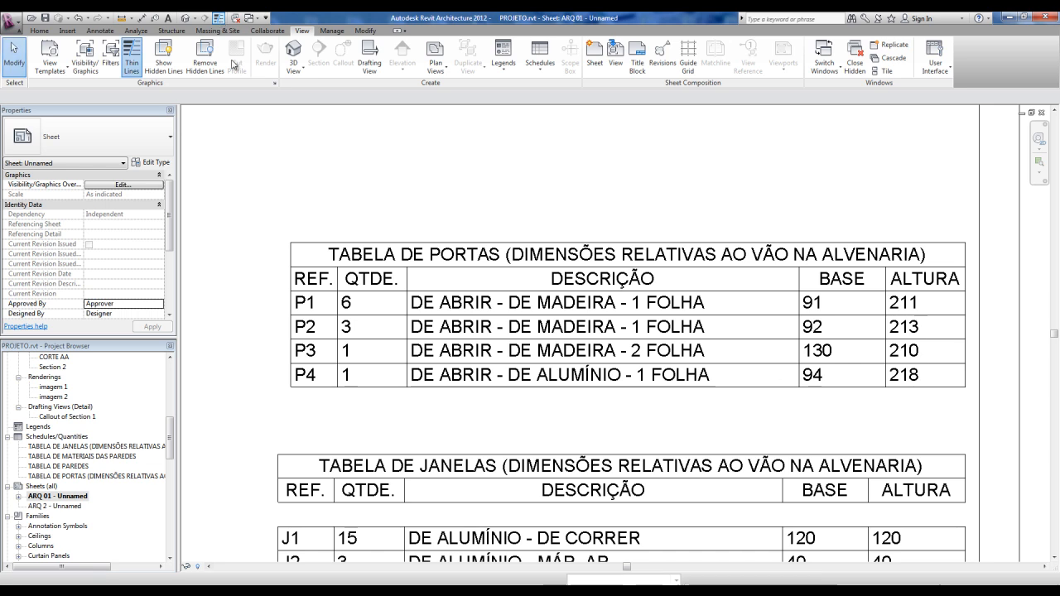
{"action": "left_click", "coordinate": [220, 19]}
{"action": "key", "text": "Escape"}
{"action": "scroll", "coordinate": [282, 218], "scroll_direction": "up", "scroll_amount": 2}
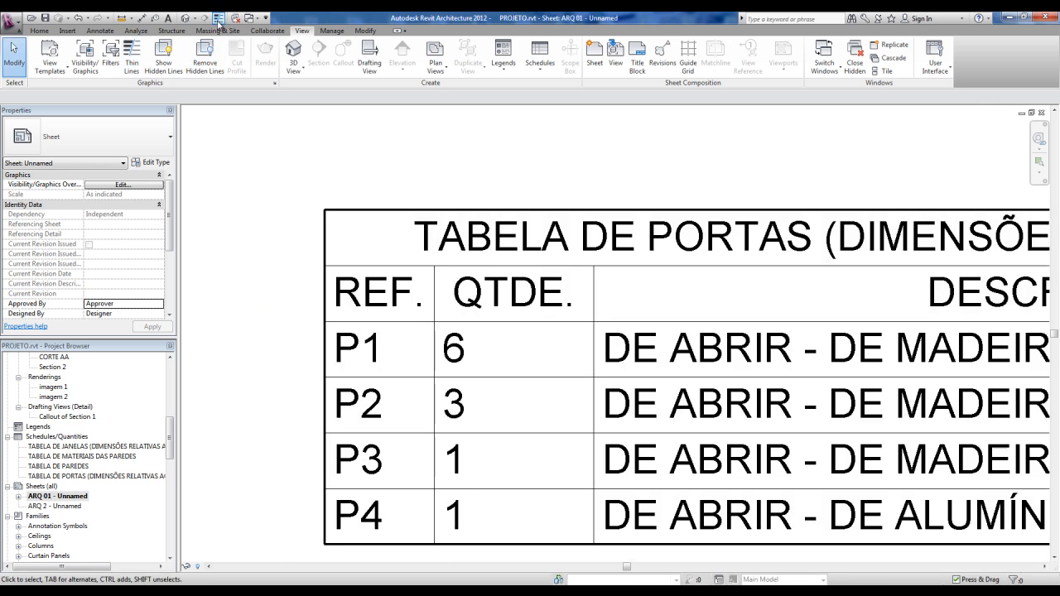
{"action": "scroll", "coordinate": [261, 255], "scroll_direction": "down", "scroll_amount": 3}
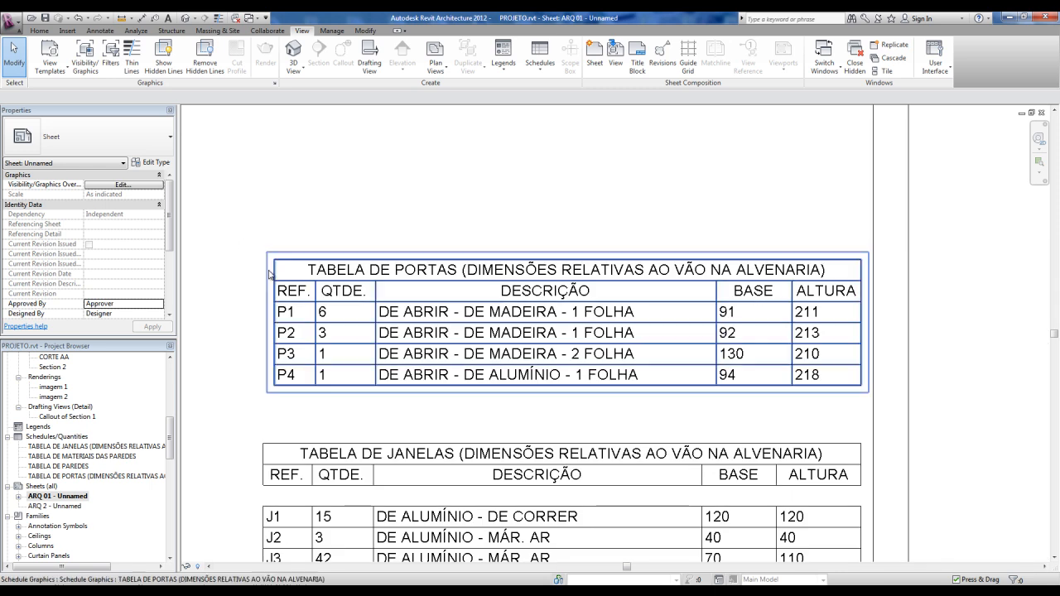
Set the outline of the TABELA DE PORTAS schedule to Wide Lines and return to sheet ARQ 01
{"action": "double_click", "coordinate": [54, 477]}
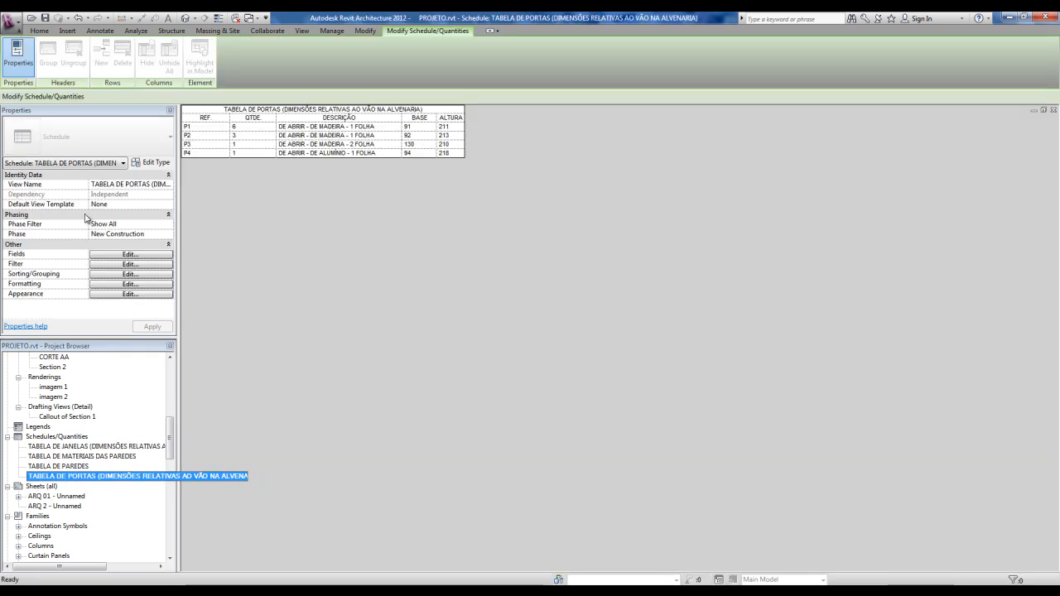
{"action": "left_click", "coordinate": [104, 294]}
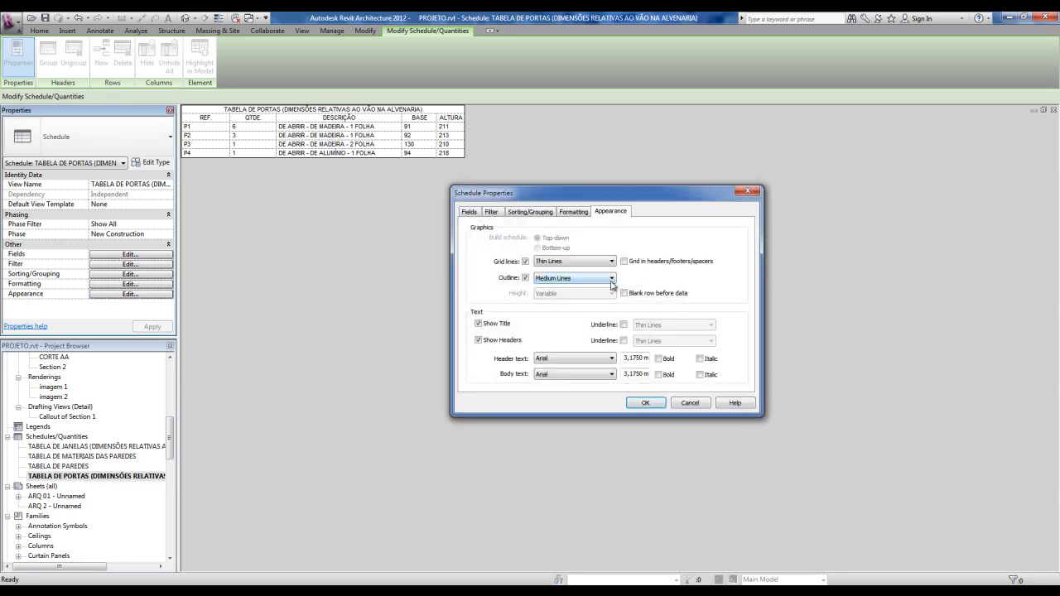
{"action": "left_click", "coordinate": [612, 278]}
{"action": "left_click", "coordinate": [563, 362]}
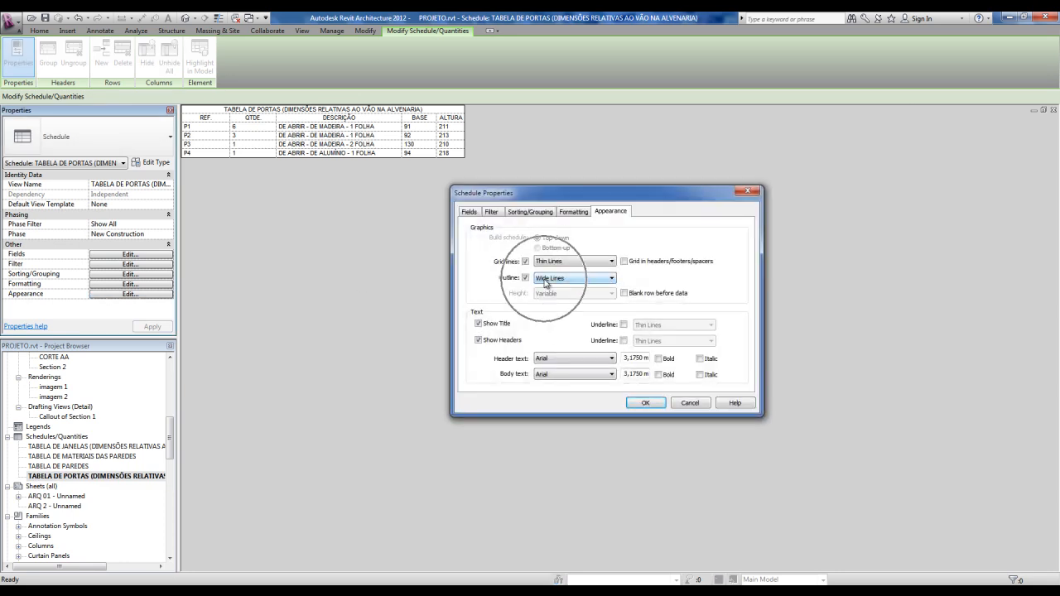
{"action": "left_click", "coordinate": [645, 403]}
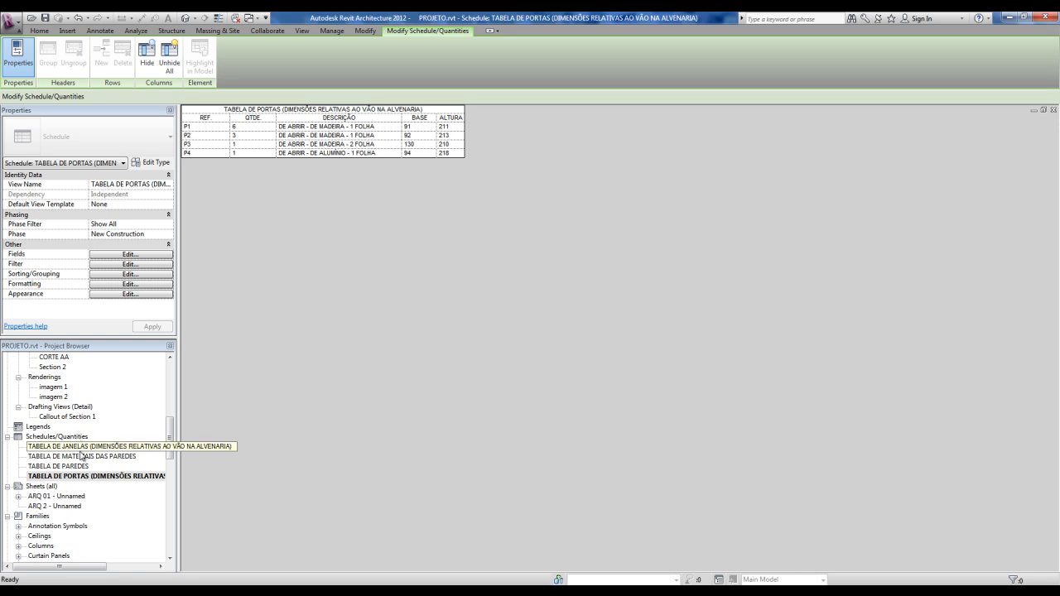
{"action": "double_click", "coordinate": [55, 496]}
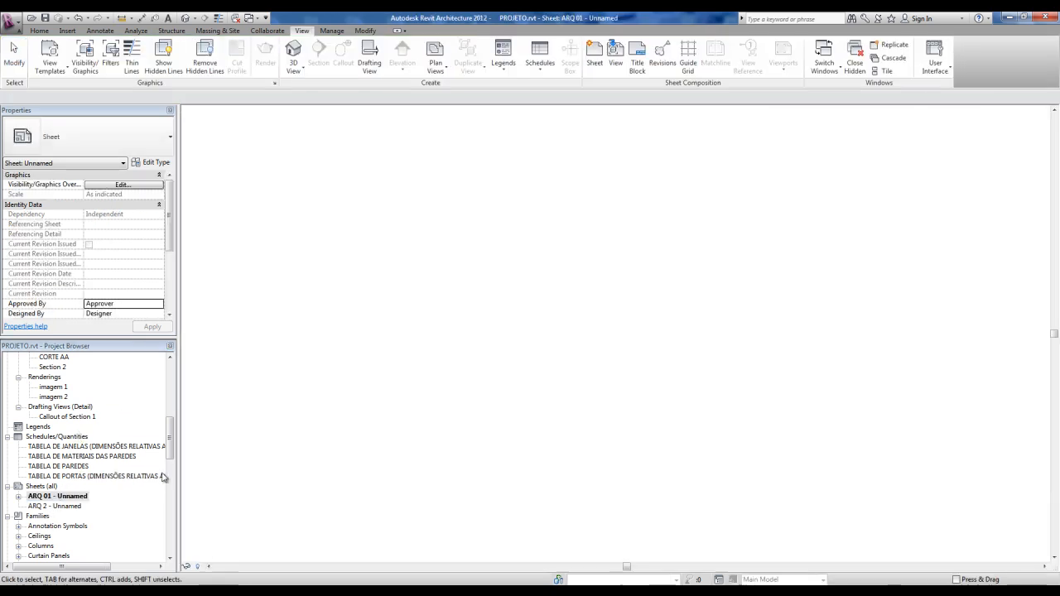
{"action": "scroll", "coordinate": [284, 237], "scroll_direction": "down", "scroll_amount": 2}
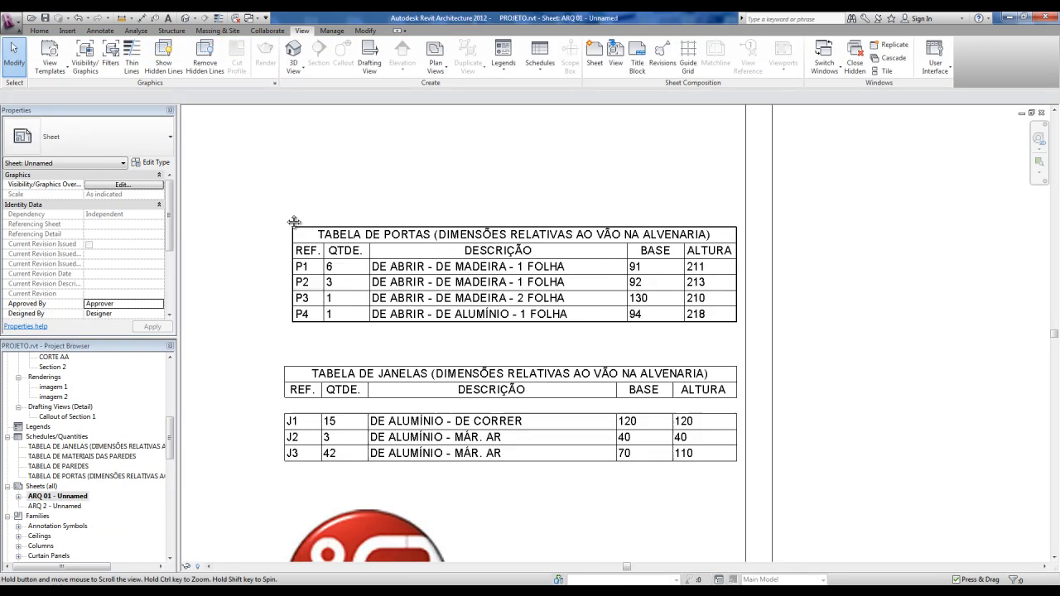
In the TABELA DE JANELAS schedule's appearance, enable the outline with Wide Lines and remove the blank row before data
{"action": "left_click", "coordinate": [65, 448]}
{"action": "double_click", "coordinate": [65, 453]}
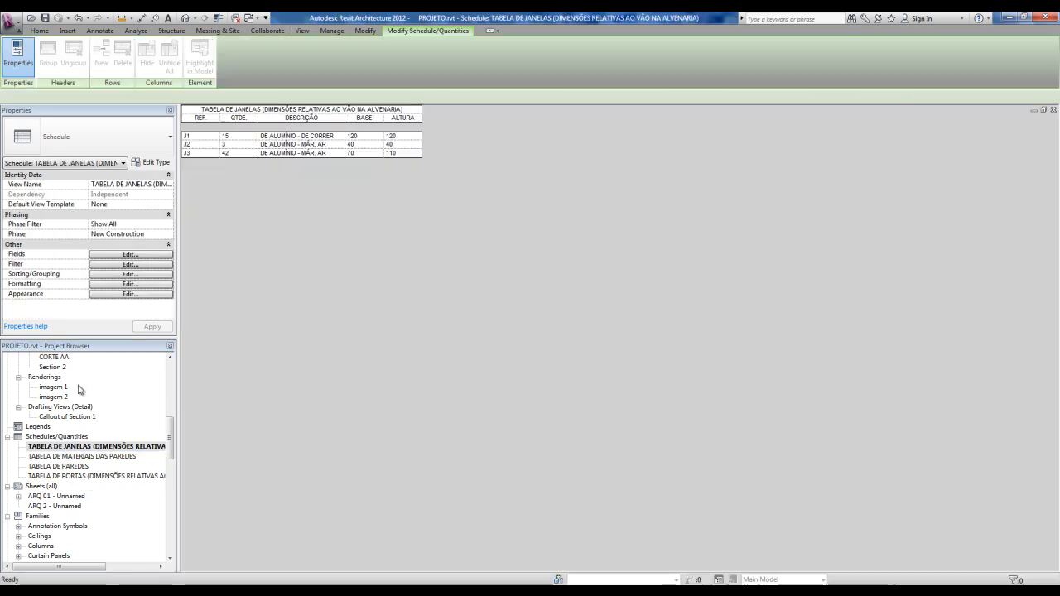
{"action": "left_click", "coordinate": [129, 295]}
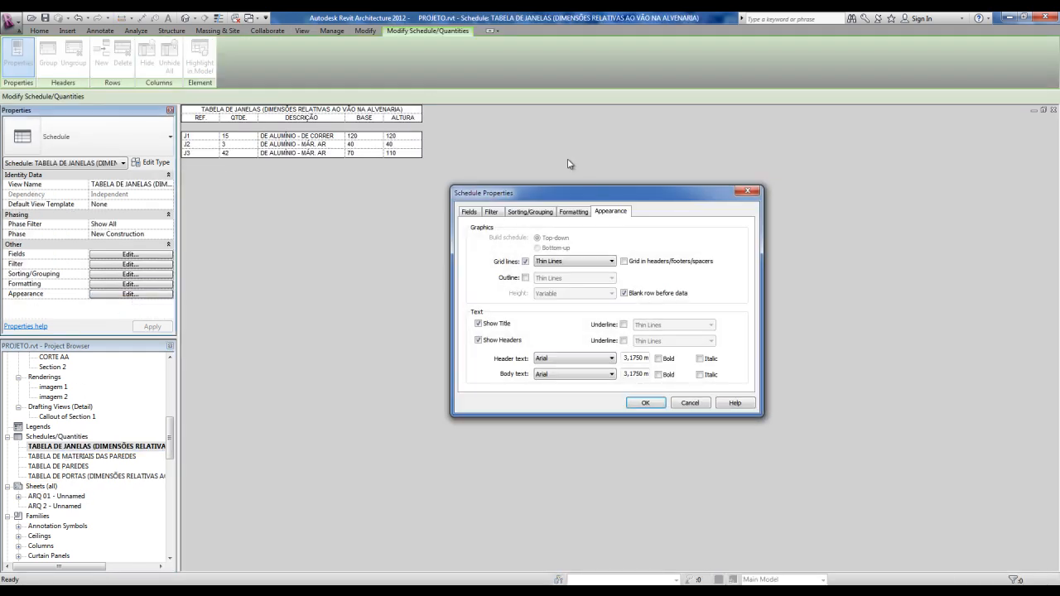
{"action": "left_click", "coordinate": [550, 279]}
{"action": "left_click", "coordinate": [556, 363]}
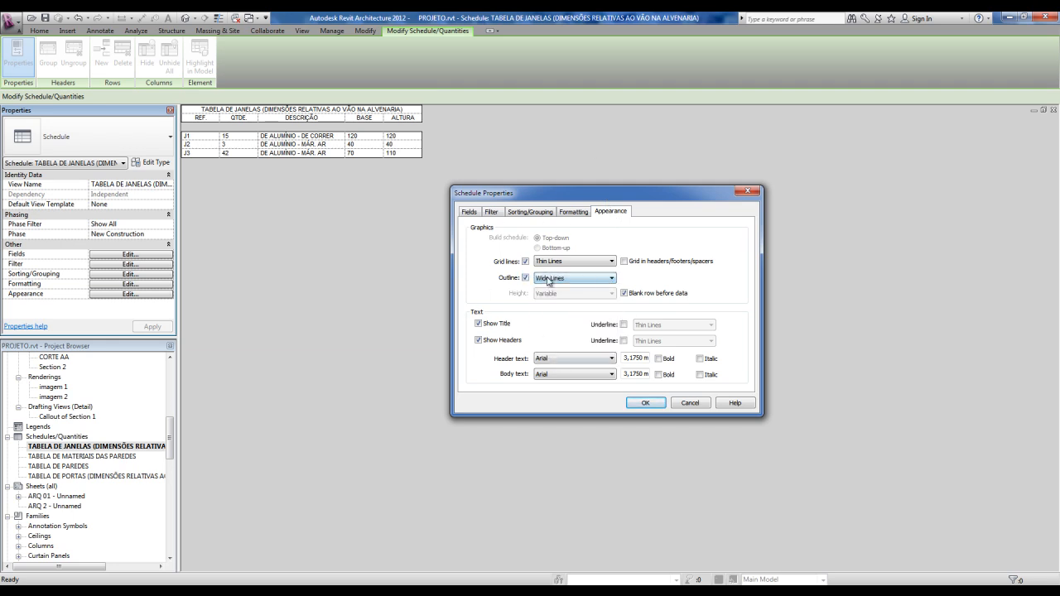
{"action": "left_click", "coordinate": [625, 296]}
{"action": "left_click", "coordinate": [640, 403]}
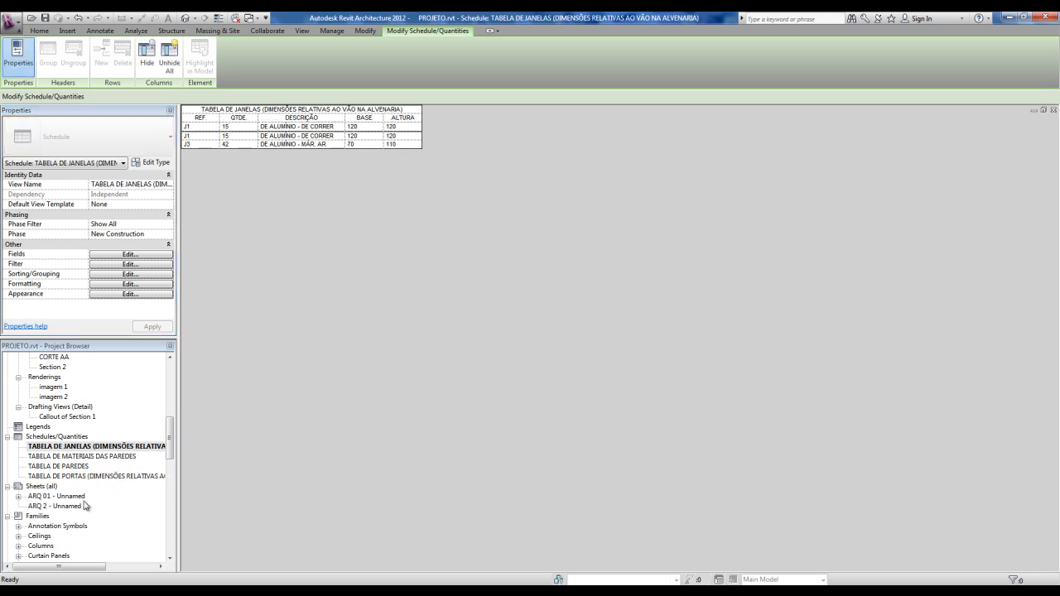
Return to sheet ARQ 01 and examine the outlines and column alignment of the door and window schedules
{"action": "double_click", "coordinate": [79, 497]}
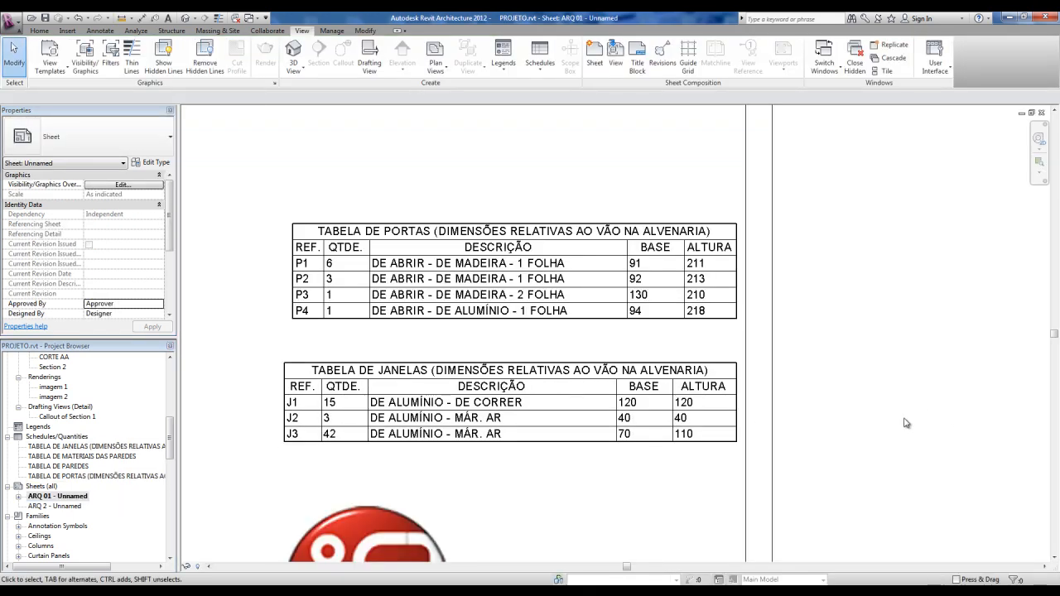
{"action": "scroll", "coordinate": [825, 384], "scroll_direction": "up", "scroll_amount": 4}
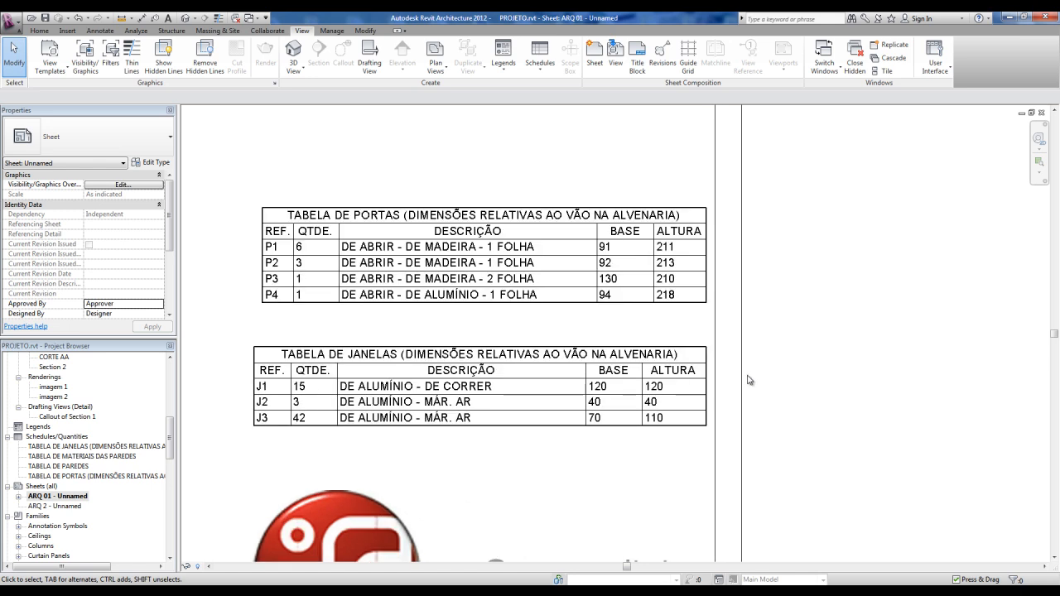
{"action": "scroll", "coordinate": [373, 271], "scroll_direction": "up", "scroll_amount": 1}
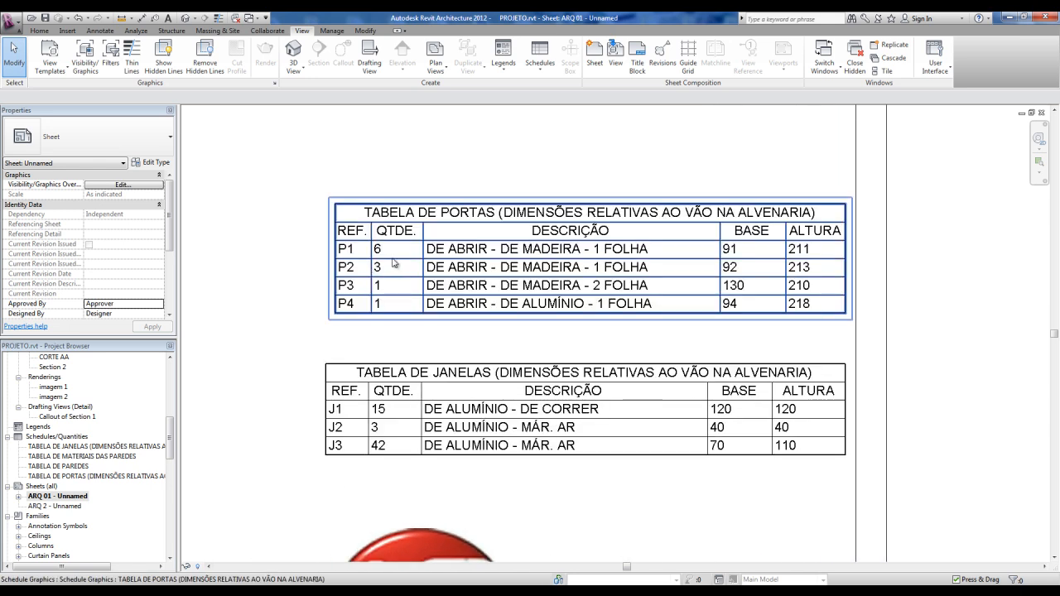
{"action": "left_click", "coordinate": [401, 234]}
{"action": "left_click", "coordinate": [761, 233]}
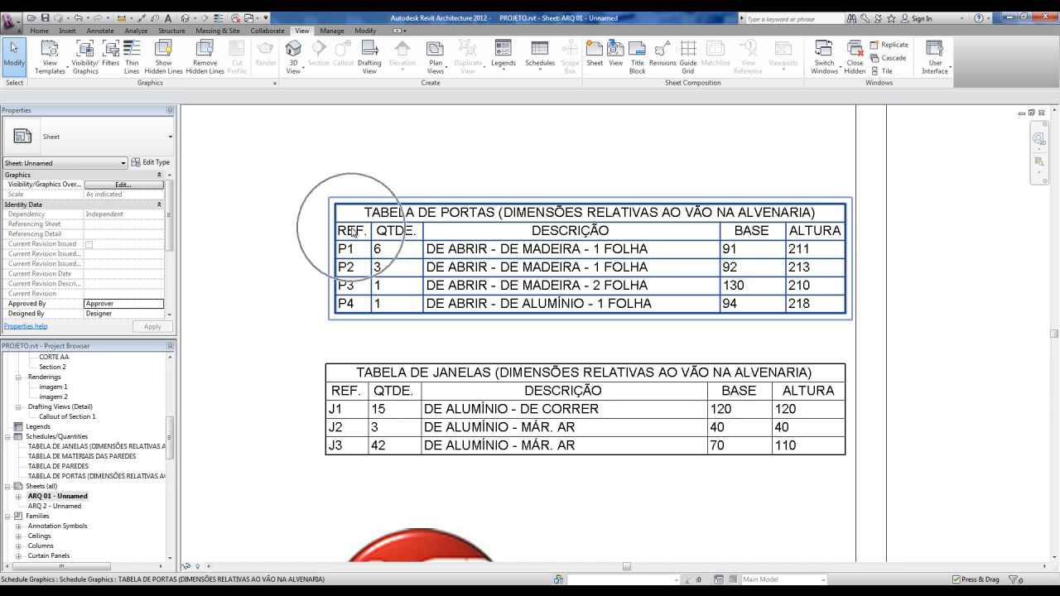
In the window schedule's formatting, set the alignment of the Model and Count fields to Center
{"action": "double_click", "coordinate": [48, 447]}
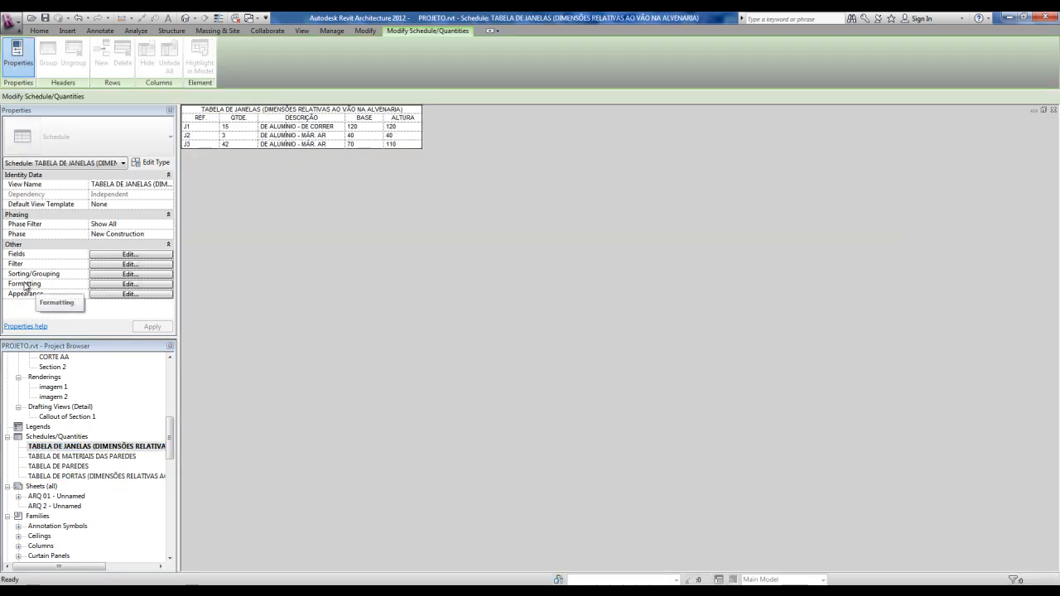
{"action": "left_click", "coordinate": [130, 284]}
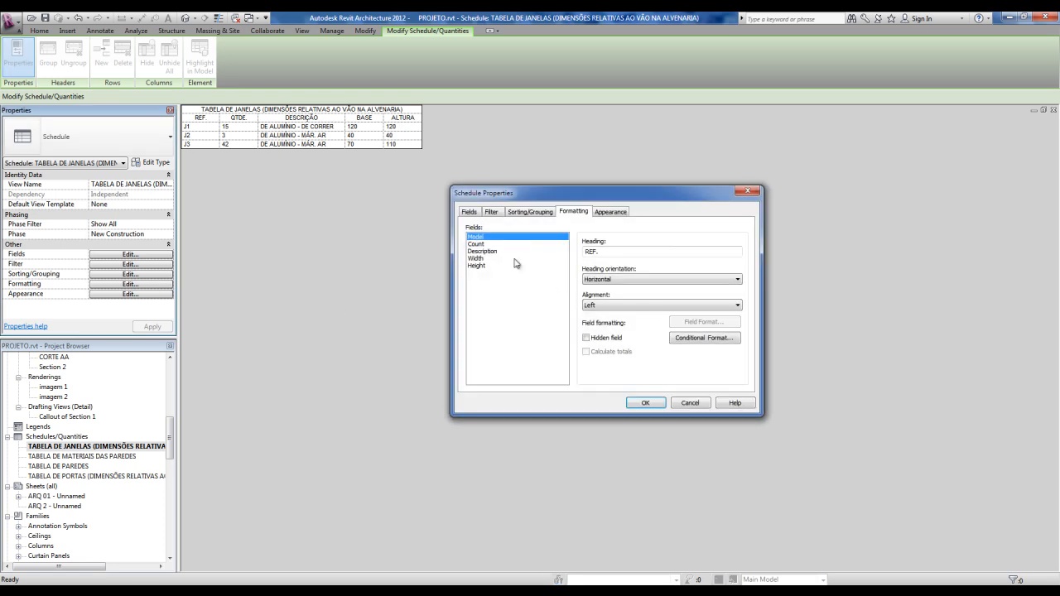
{"action": "left_click", "coordinate": [477, 238]}
{"action": "left_click", "coordinate": [600, 304]}
{"action": "left_click", "coordinate": [601, 321]}
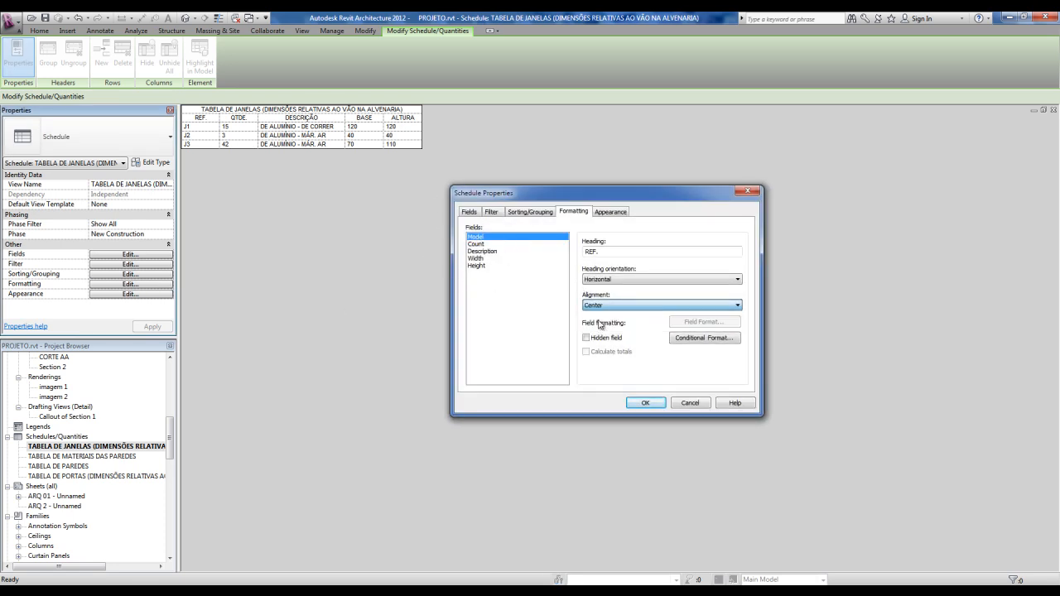
{"action": "left_click", "coordinate": [478, 244]}
{"action": "left_click", "coordinate": [600, 304]}
{"action": "left_click", "coordinate": [601, 322]}
Center the window schedule's Width and Height fields, keep Description left-aligned, and apply the formatting
{"action": "left_click", "coordinate": [475, 259]}
{"action": "left_click", "coordinate": [601, 305]}
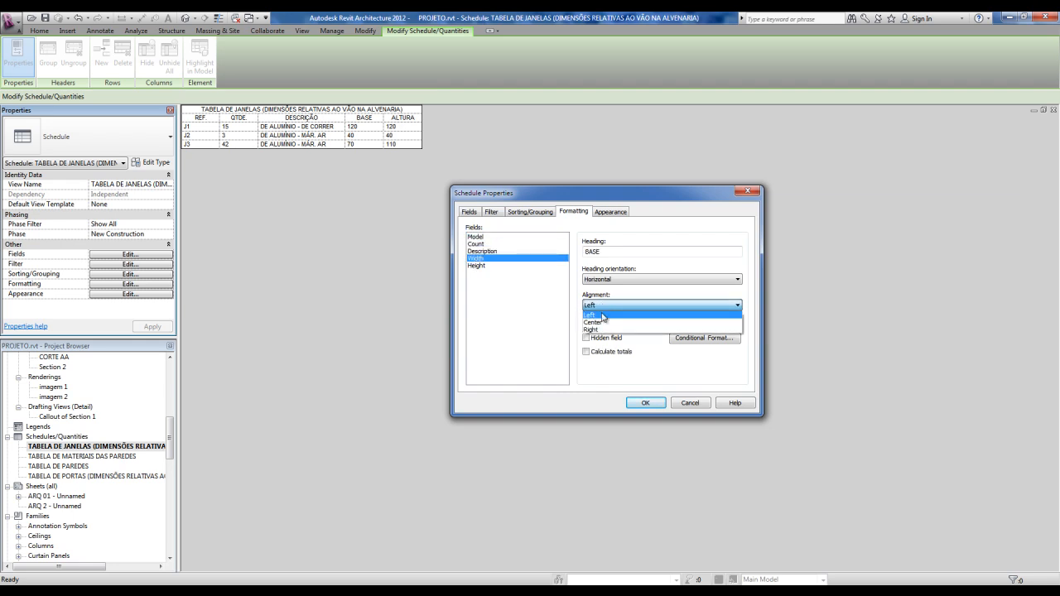
{"action": "left_click", "coordinate": [601, 321]}
{"action": "left_click", "coordinate": [476, 265]}
{"action": "left_click", "coordinate": [601, 305]}
{"action": "left_click", "coordinate": [601, 321]}
{"action": "left_click", "coordinate": [483, 251]}
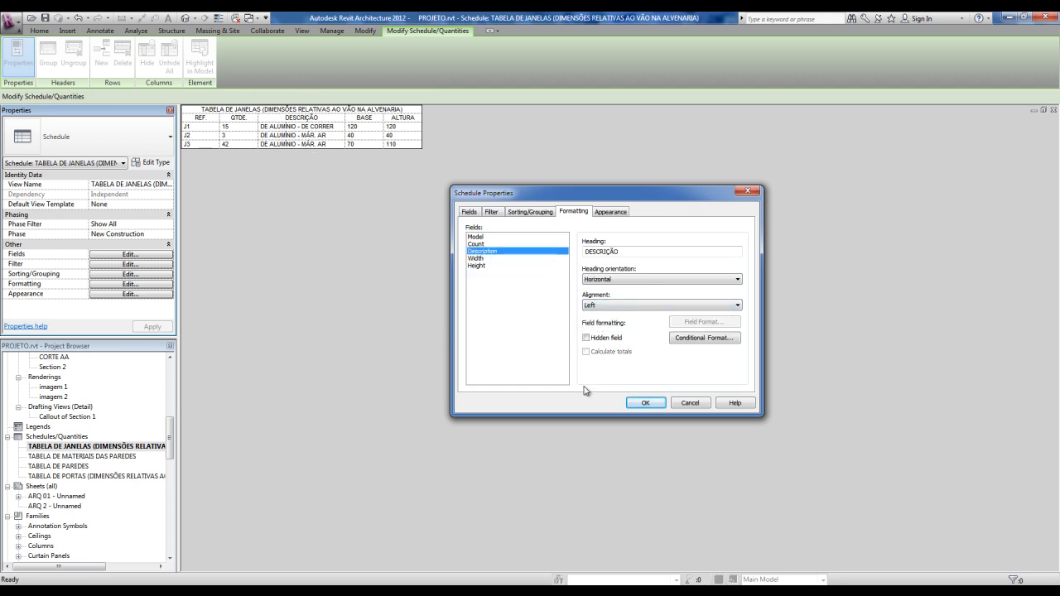
{"action": "left_click", "coordinate": [653, 404]}
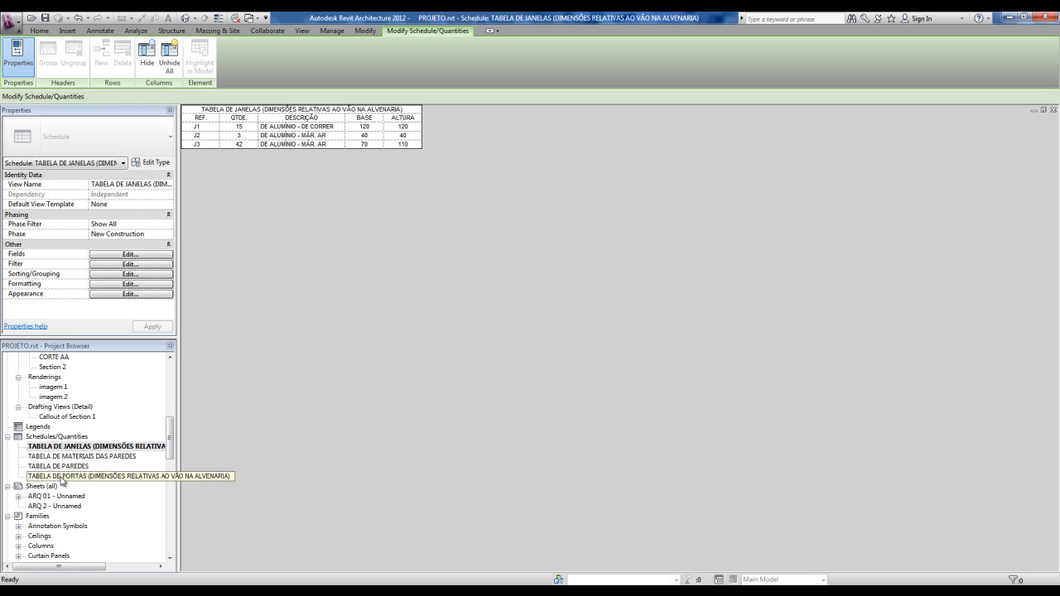
In the TABELA DE PORTAS schedule's formatting, set the alignment of the Model and Count fields to Center
{"action": "double_click", "coordinate": [61, 478]}
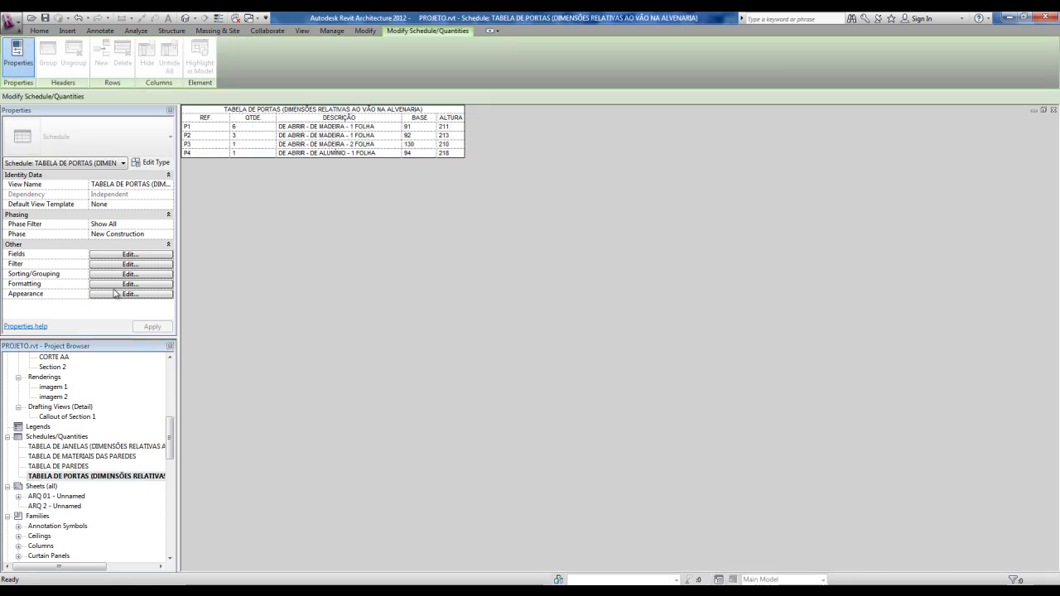
{"action": "left_click", "coordinate": [116, 284]}
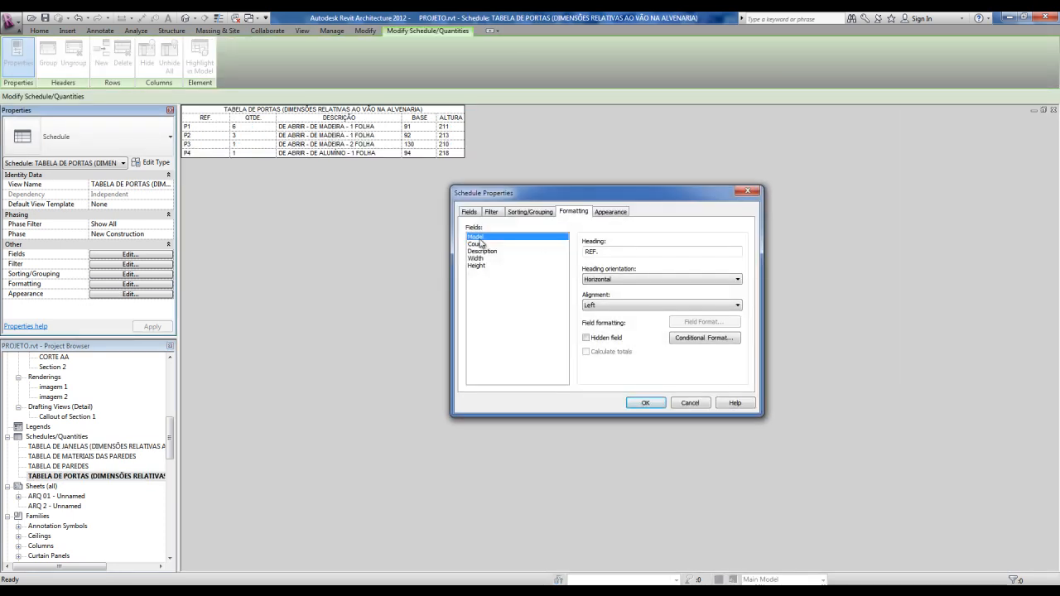
{"action": "left_click", "coordinate": [613, 306]}
{"action": "left_click", "coordinate": [610, 325]}
{"action": "left_click", "coordinate": [483, 245]}
{"action": "left_click", "coordinate": [599, 306]}
{"action": "left_click", "coordinate": [613, 324]}
Center the door schedule's Width and Height fields and apply the formatting
{"action": "left_click", "coordinate": [475, 258]}
{"action": "left_click", "coordinate": [613, 306]}
{"action": "left_click", "coordinate": [613, 325]}
{"action": "left_click", "coordinate": [477, 265]}
{"action": "left_click", "coordinate": [622, 305]}
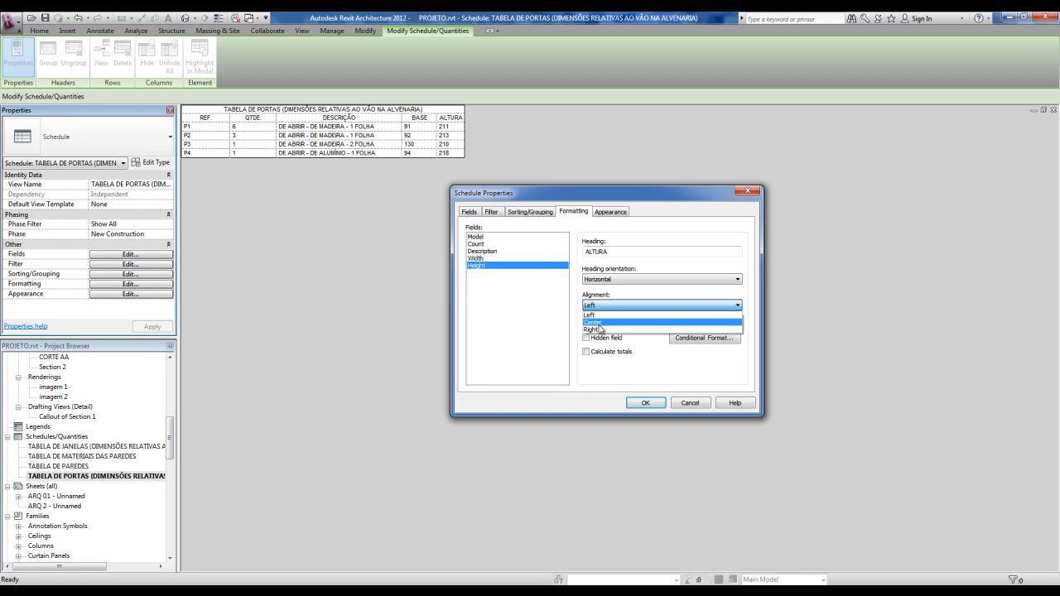
{"action": "left_click", "coordinate": [598, 322]}
{"action": "left_click", "coordinate": [643, 403]}
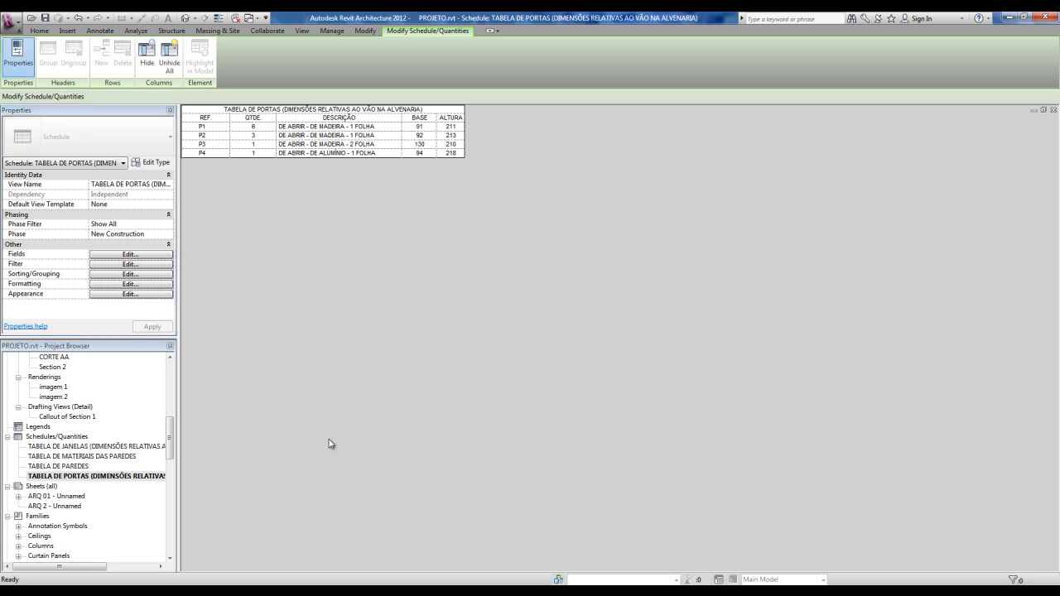
Return to sheet ARQ 01 and review the column alignment of both schedules and the overall sheet layout
{"action": "double_click", "coordinate": [55, 496]}
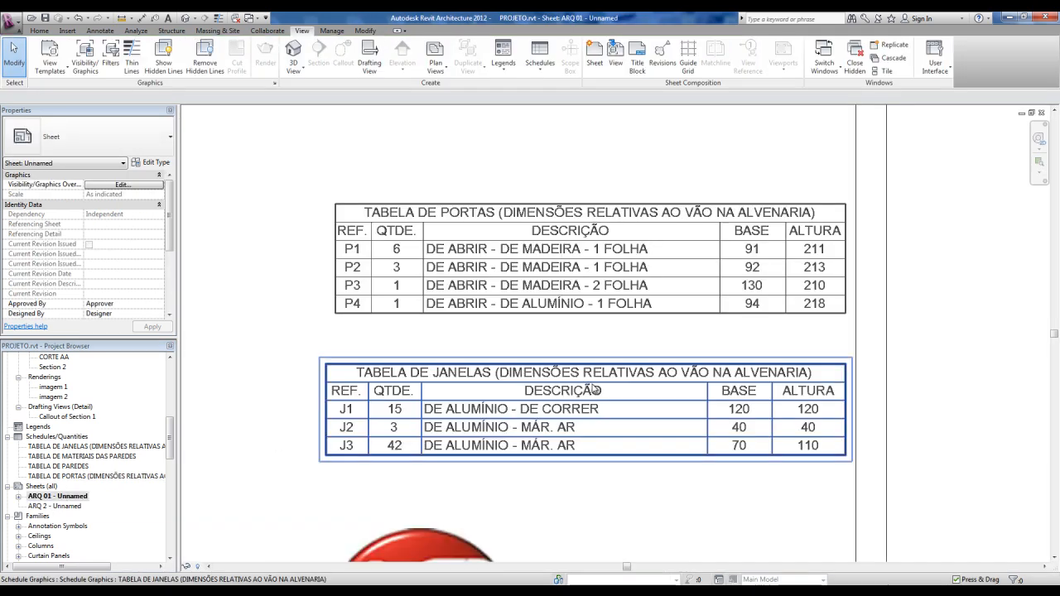
{"action": "middle_click_drag", "start_coordinate": [929, 483], "coordinate": [881, 450]}
{"action": "scroll", "coordinate": [858, 452], "scroll_direction": "up", "scroll_amount": 1}
{"action": "middle_click_drag", "start_coordinate": [776, 465], "coordinate": [755, 468]}
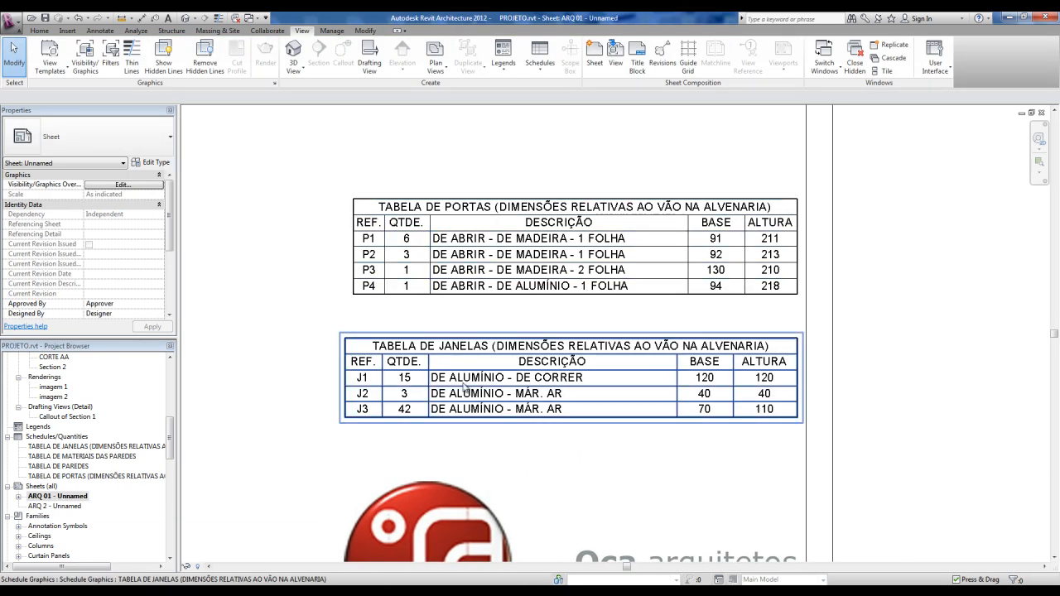
{"action": "left_click", "coordinate": [622, 382]}
{"action": "left_click", "coordinate": [871, 398]}
{"action": "scroll", "coordinate": [870, 398], "scroll_direction": "down", "scroll_amount": 3}
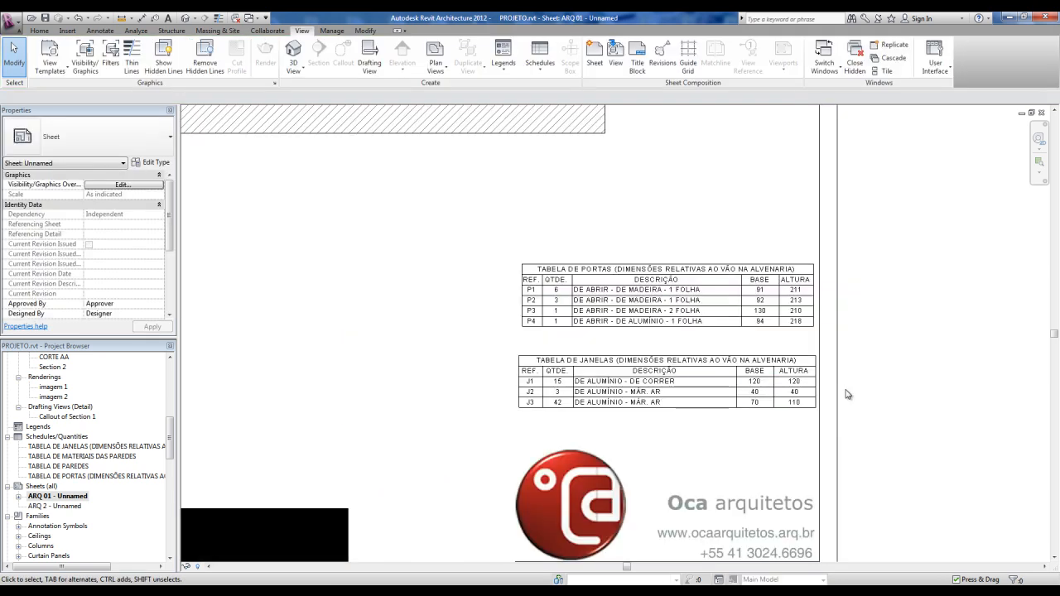
{"action": "scroll", "coordinate": [825, 387], "scroll_direction": "down", "scroll_amount": 5}
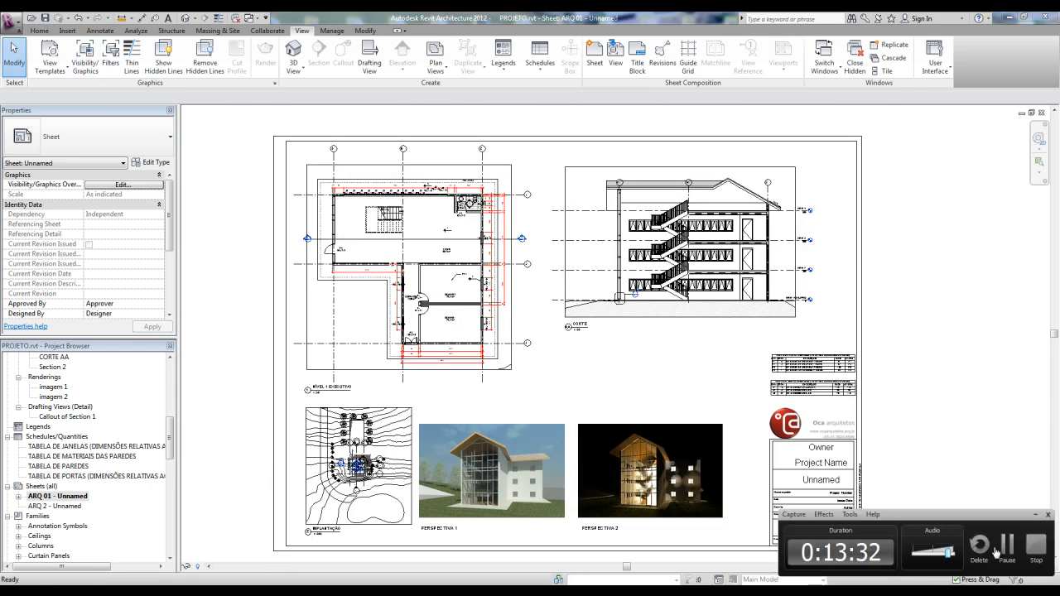
{"action": "middle_click_drag", "start_coordinate": [866, 372], "coordinate": [837, 361]}
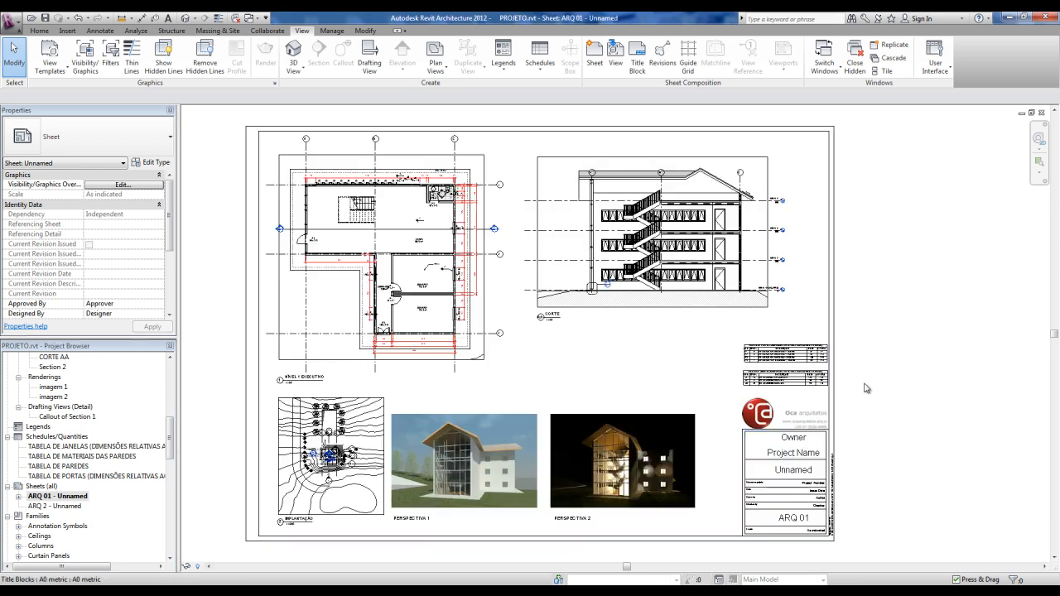
Open sheet ARQ 2 and locate the building elevations among the project's views
{"action": "left_click", "coordinate": [71, 506]}
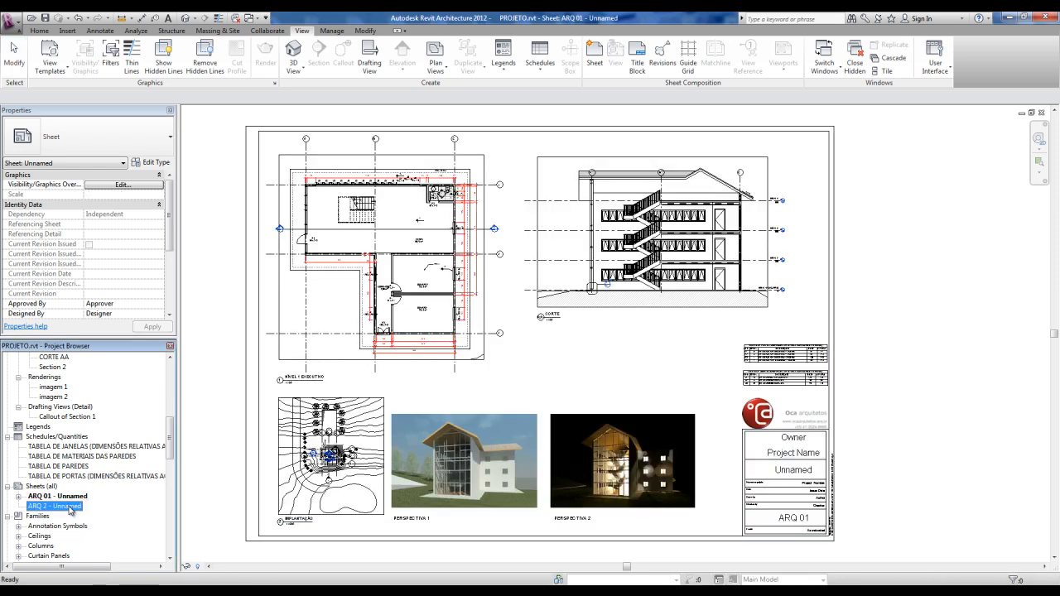
{"action": "double_click", "coordinate": [71, 506]}
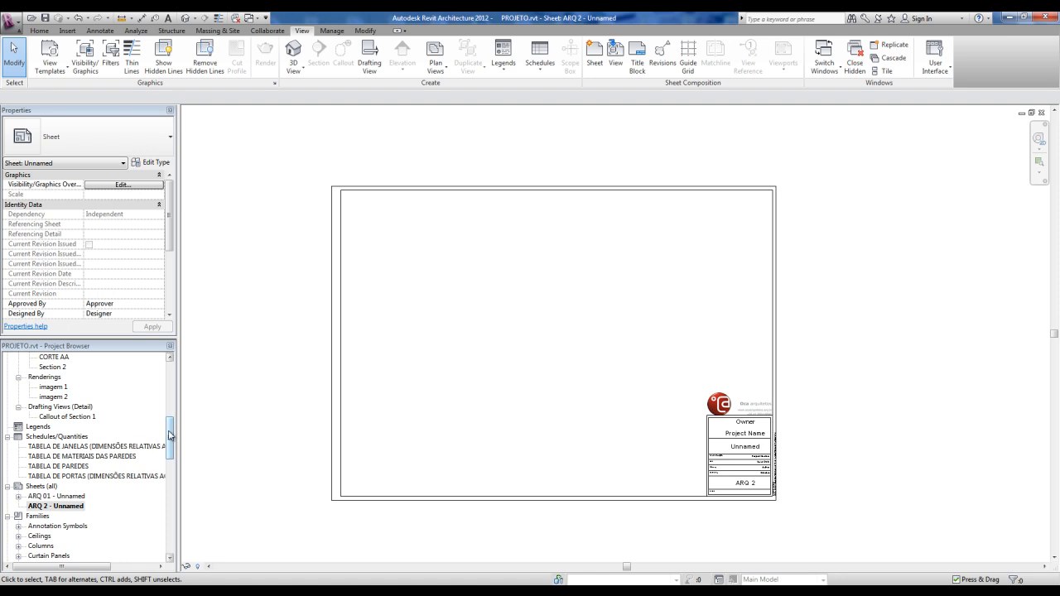
{"action": "left_click_drag", "start_coordinate": [170, 435], "coordinate": [169, 381]}
{"action": "scroll", "coordinate": [71, 501], "scroll_direction": "down", "scroll_amount": 2}
{"action": "scroll", "coordinate": [63, 508], "scroll_direction": "down", "scroll_amount": 3}
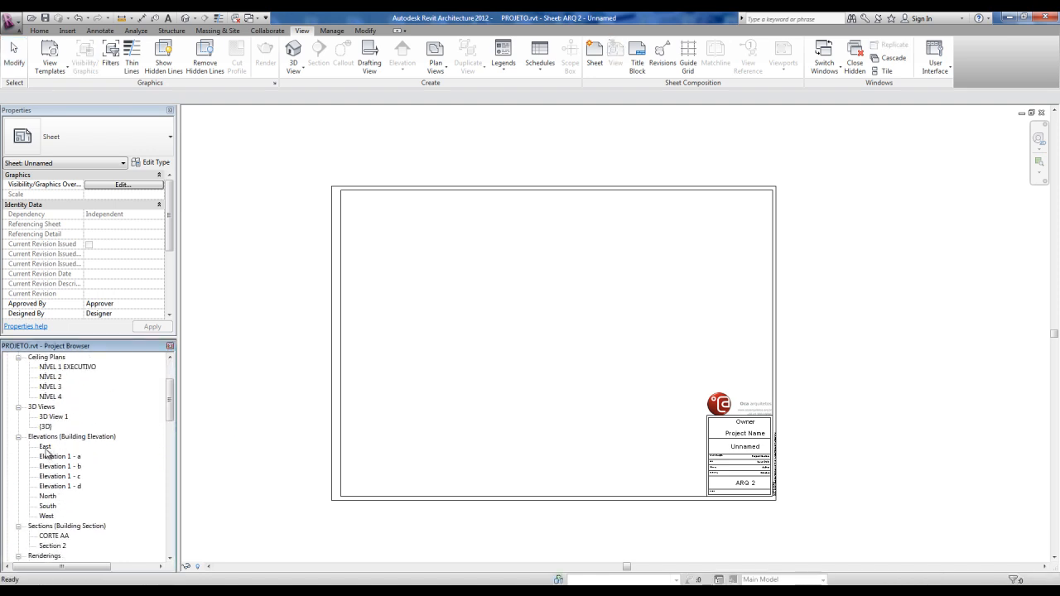
Open the North elevation and show its crop region
{"action": "double_click", "coordinate": [47, 496]}
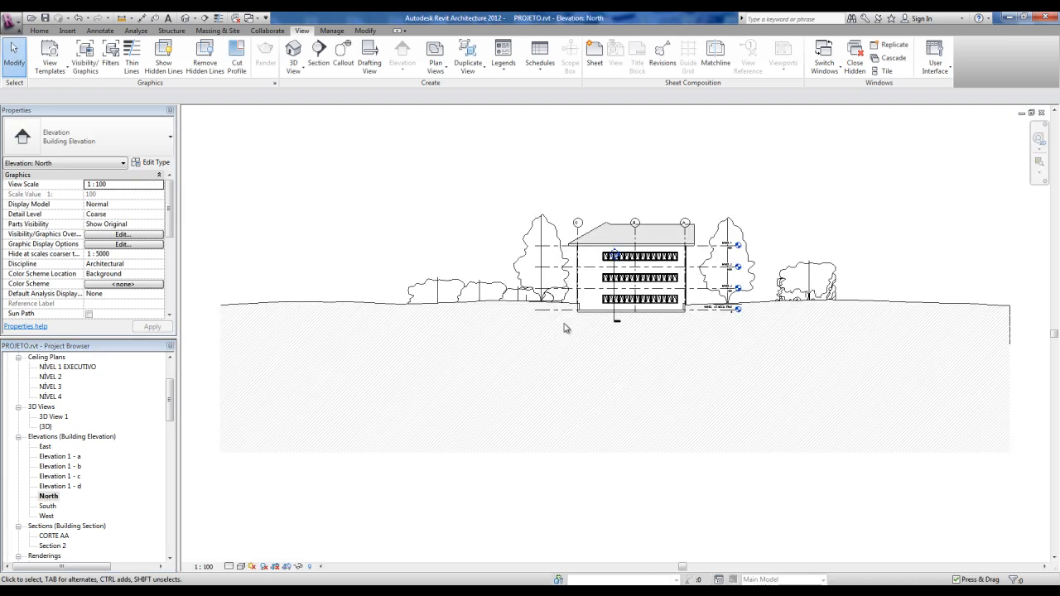
{"action": "left_click", "coordinate": [286, 566]}
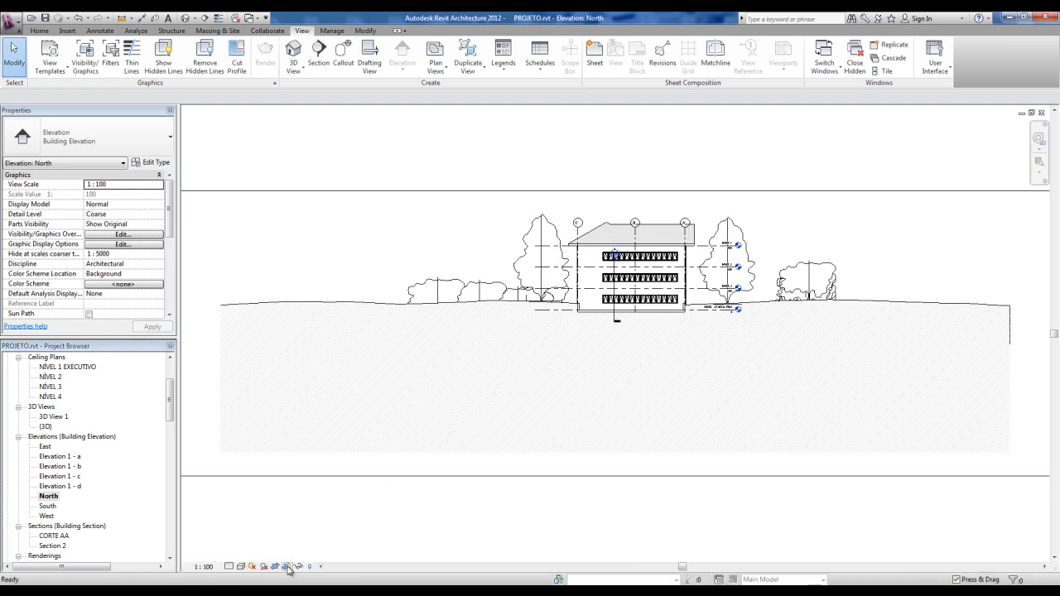
{"action": "scroll", "coordinate": [337, 495], "scroll_direction": "down", "scroll_amount": 2}
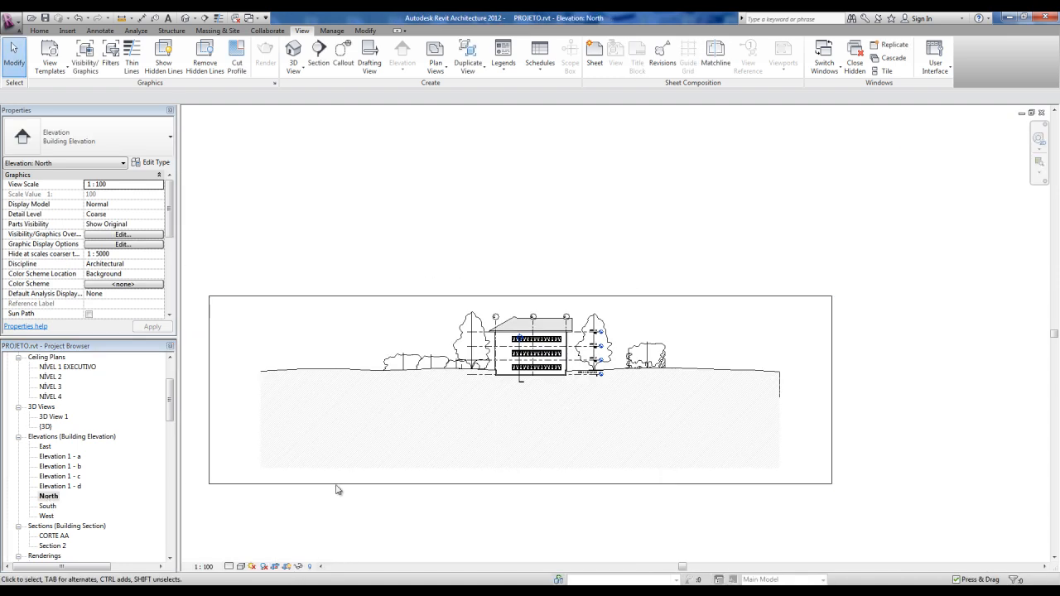
Tighten the bottom, left and right edges of the North elevation's crop region around the building and its adjacent trees
{"action": "left_click", "coordinate": [341, 484]}
{"action": "left_click_drag", "start_coordinate": [520, 484], "coordinate": [521, 384]}
{"action": "left_click_drag", "start_coordinate": [213, 345], "coordinate": [466, 341]}
{"action": "left_click_drag", "start_coordinate": [831, 341], "coordinate": [614, 340]}
{"action": "key", "text": "Escape"}
{"action": "scroll", "coordinate": [538, 329], "scroll_direction": "up", "scroll_amount": 1}
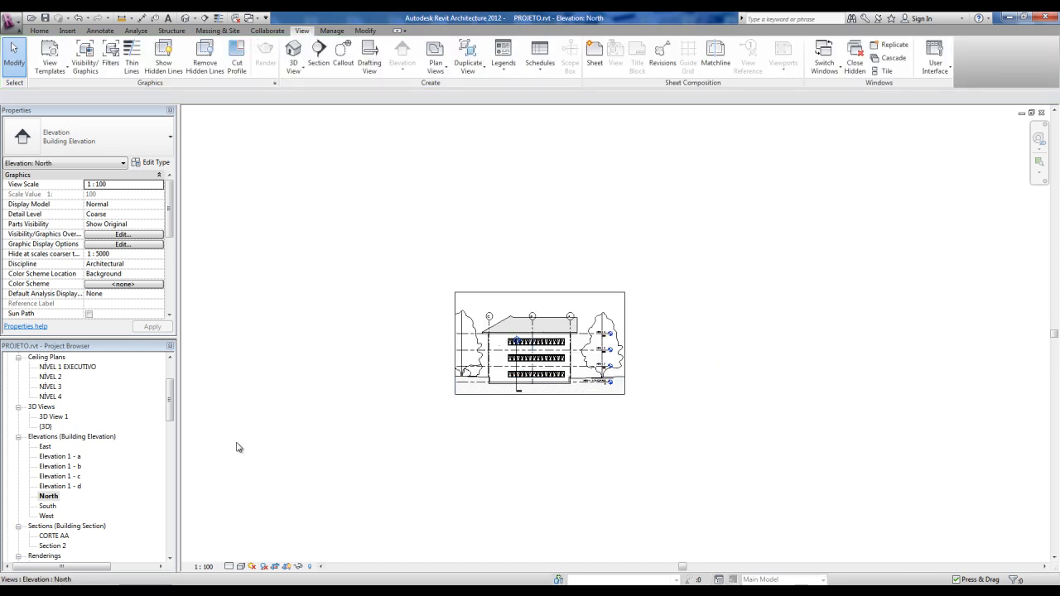
Open the East elevation, show its crop region and shrink all four edges closely around the building
{"action": "double_click", "coordinate": [45, 447]}
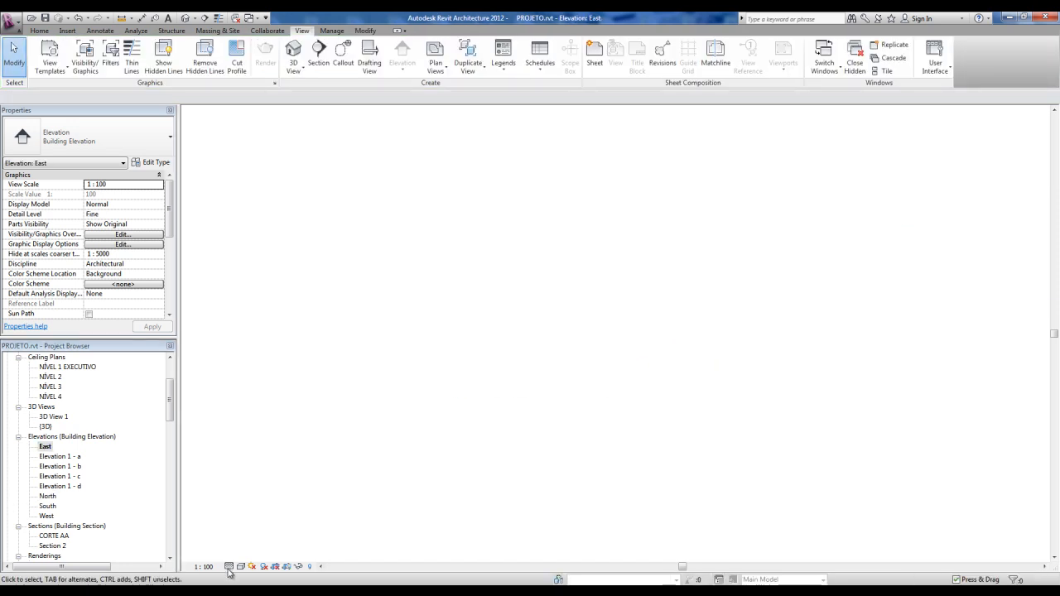
{"action": "left_click", "coordinate": [289, 568]}
{"action": "left_click", "coordinate": [339, 490]}
{"action": "scroll", "coordinate": [520, 488], "scroll_direction": "down", "scroll_amount": 2}
{"action": "left_click_drag", "start_coordinate": [502, 487], "coordinate": [502, 419]}
{"action": "left_click_drag", "start_coordinate": [773, 365], "coordinate": [588, 365]}
{"action": "left_click_drag", "start_coordinate": [231, 365], "coordinate": [432, 372]}
{"action": "left_click_drag", "start_coordinate": [511, 316], "coordinate": [511, 343]}
{"action": "left_click", "coordinate": [438, 464]}
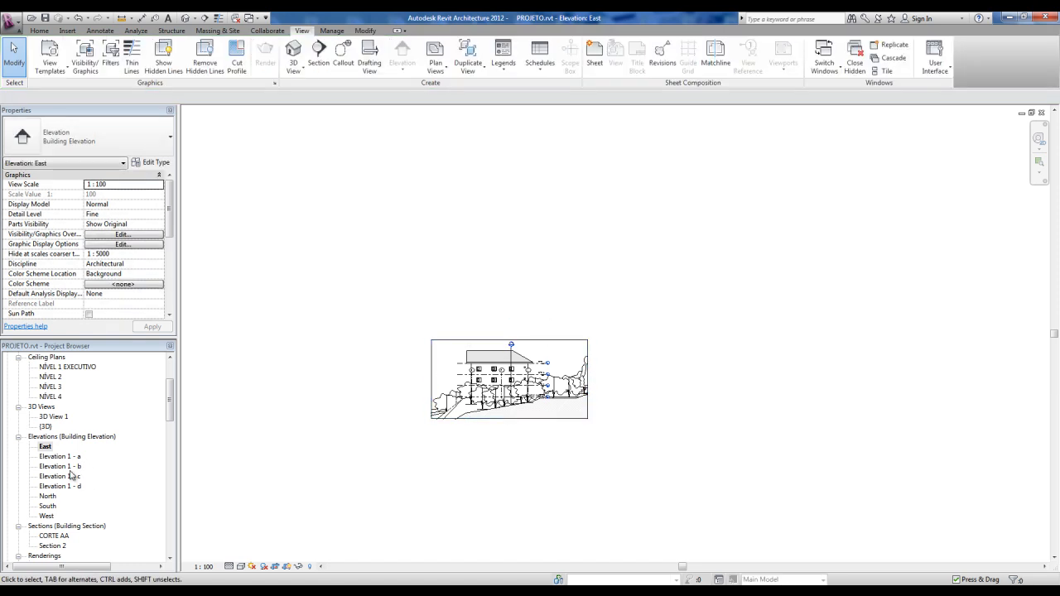
Open the South elevation, show its crop region and shrink all four edges closely around the building
{"action": "double_click", "coordinate": [47, 505]}
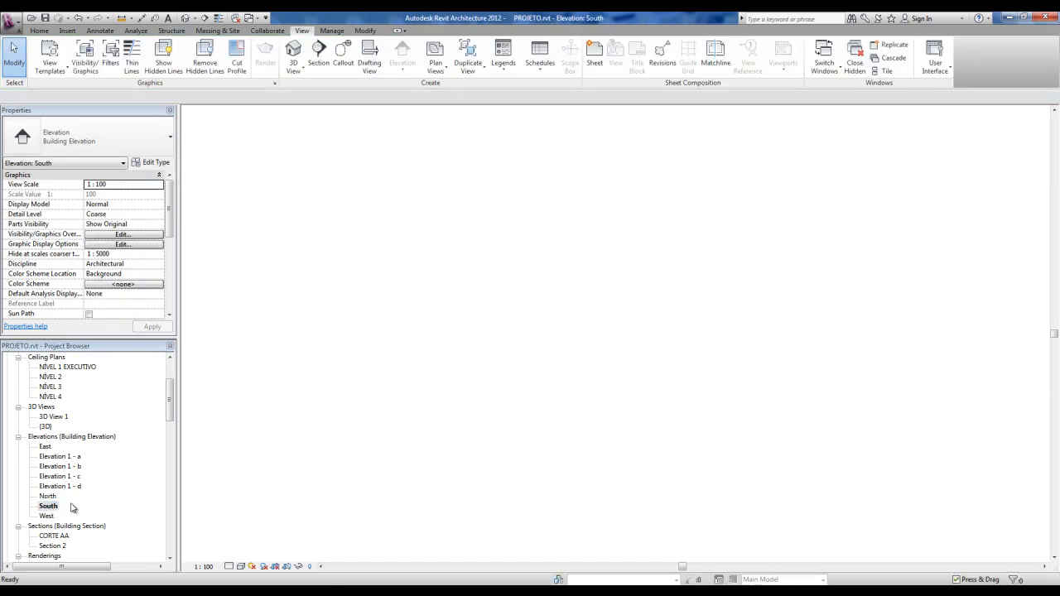
{"action": "left_click", "coordinate": [287, 567]}
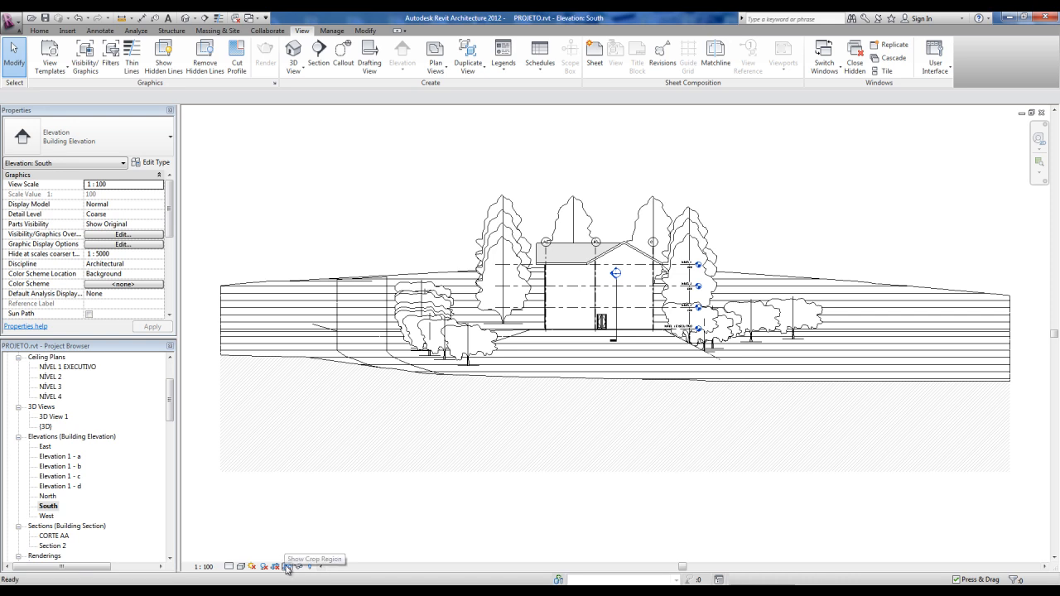
{"action": "left_click", "coordinate": [431, 500]}
{"action": "left_click_drag", "start_coordinate": [615, 499], "coordinate": [615, 359]}
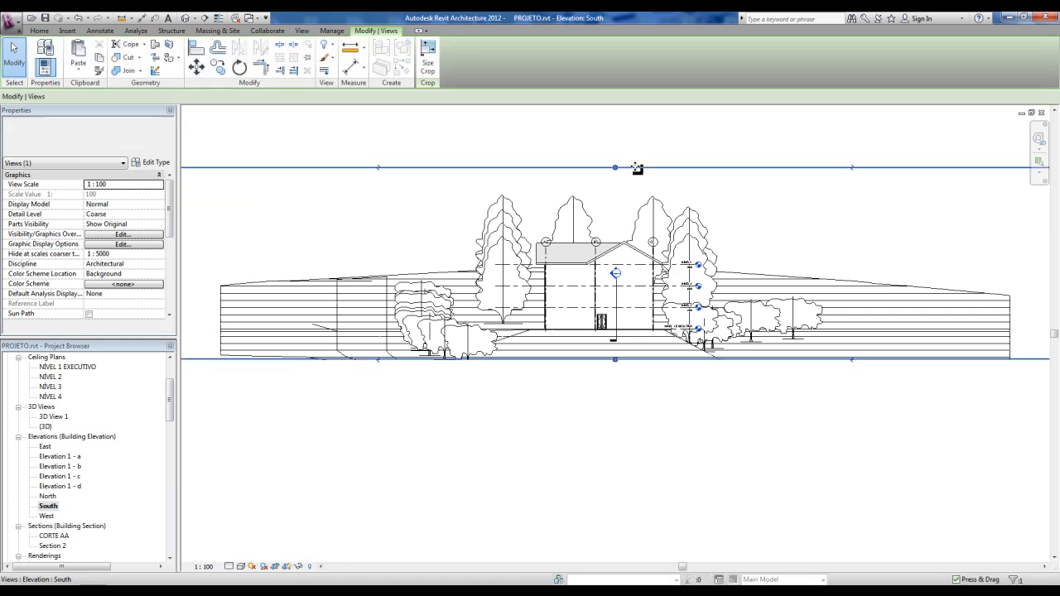
{"action": "left_click_drag", "start_coordinate": [616, 169], "coordinate": [618, 214]}
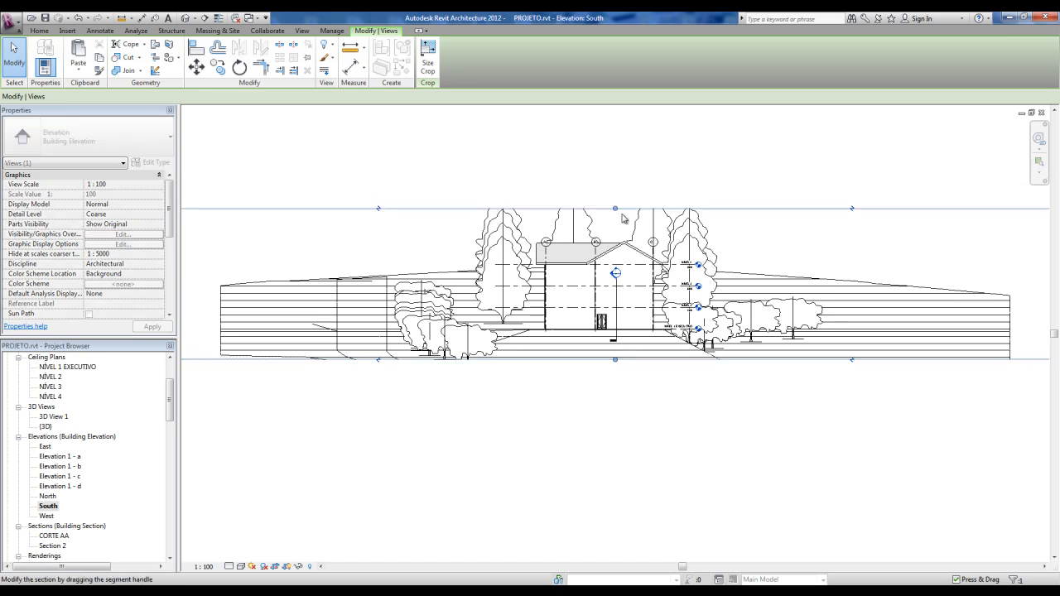
{"action": "scroll", "coordinate": [618, 216], "scroll_direction": "down", "scroll_amount": 2}
{"action": "left_click_drag", "start_coordinate": [258, 267], "coordinate": [505, 267]}
{"action": "left_click_drag", "start_coordinate": [976, 267], "coordinate": [693, 268]}
{"action": "left_click", "coordinate": [644, 400]}
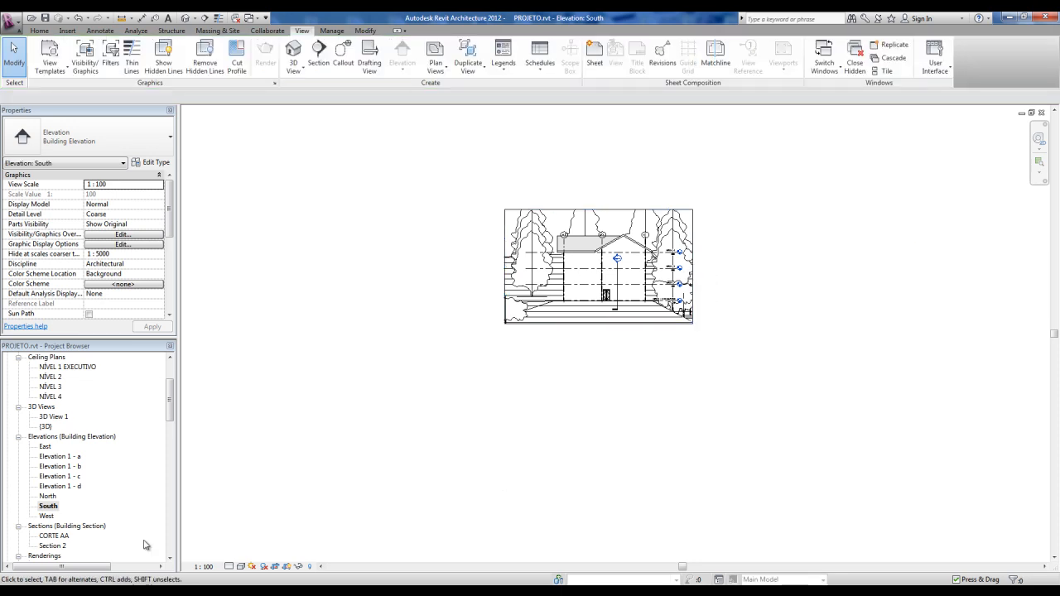
Open the West elevation and hide the five apple trees standing in front of the building as individual elements
{"action": "double_click", "coordinate": [47, 516]}
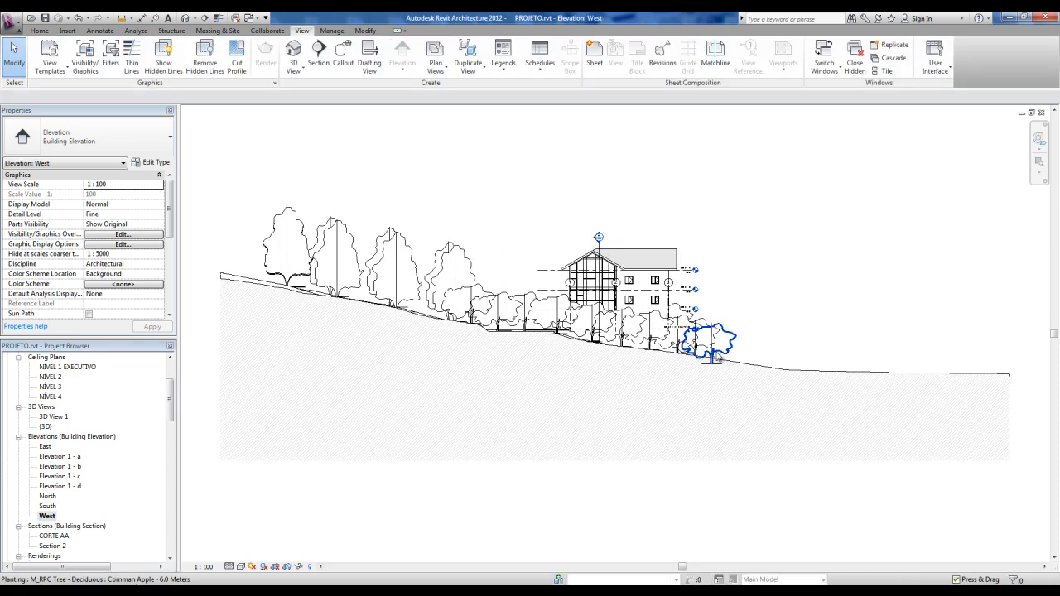
{"action": "scroll", "coordinate": [638, 298], "scroll_direction": "up", "scroll_amount": 4}
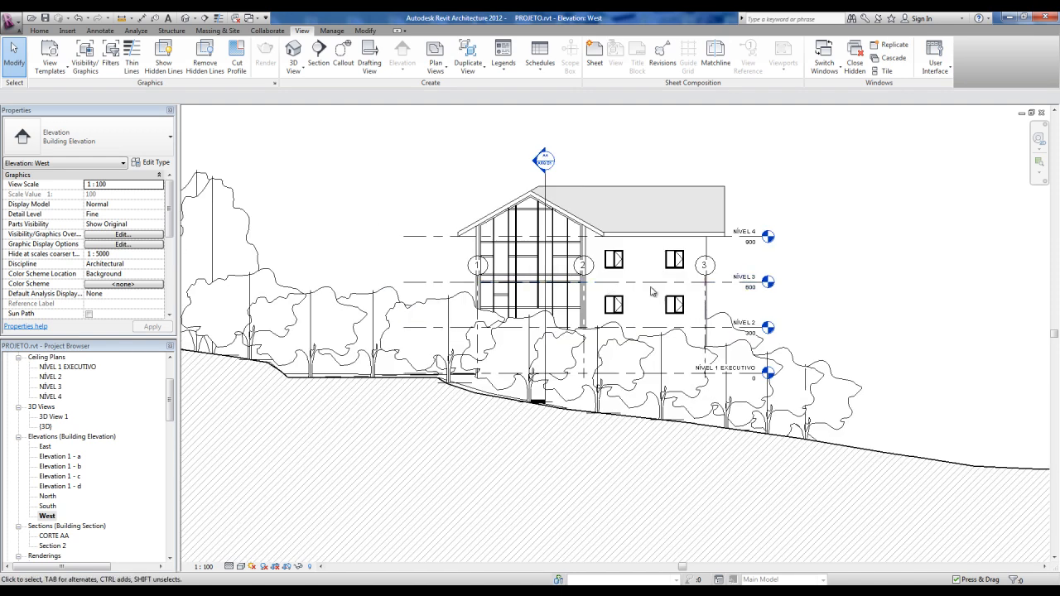
{"action": "left_click", "coordinate": [448, 308]}
{"action": "scroll", "coordinate": [526, 331], "scroll_direction": "up", "scroll_amount": 1}
{"action": "left_click", "coordinate": [572, 352], "text": "ctrl"}
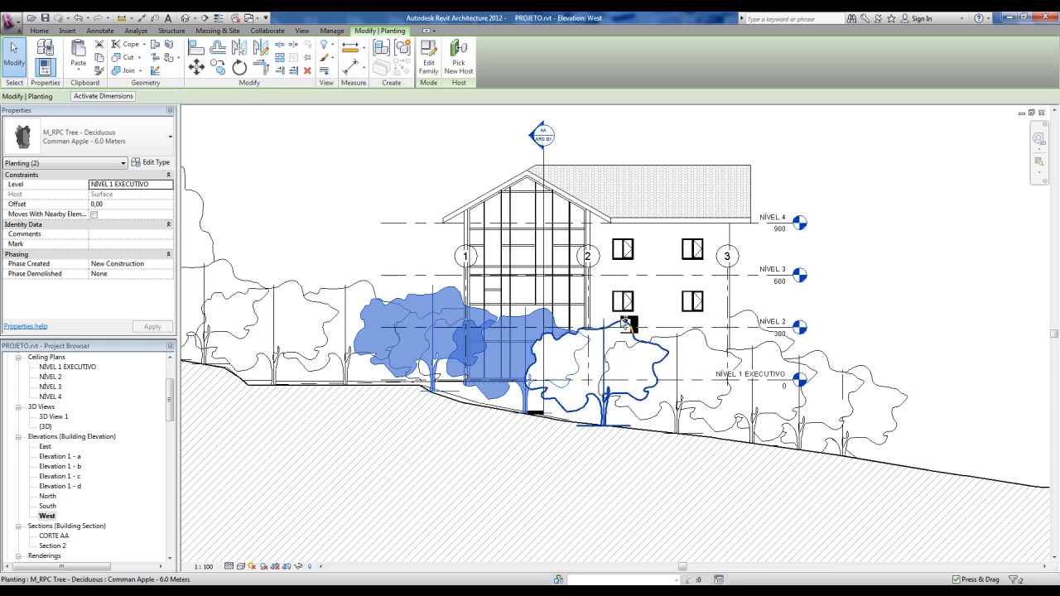
{"action": "left_click", "coordinate": [627, 323], "text": "ctrl"}
{"action": "left_click", "coordinate": [684, 339], "text": "ctrl"}
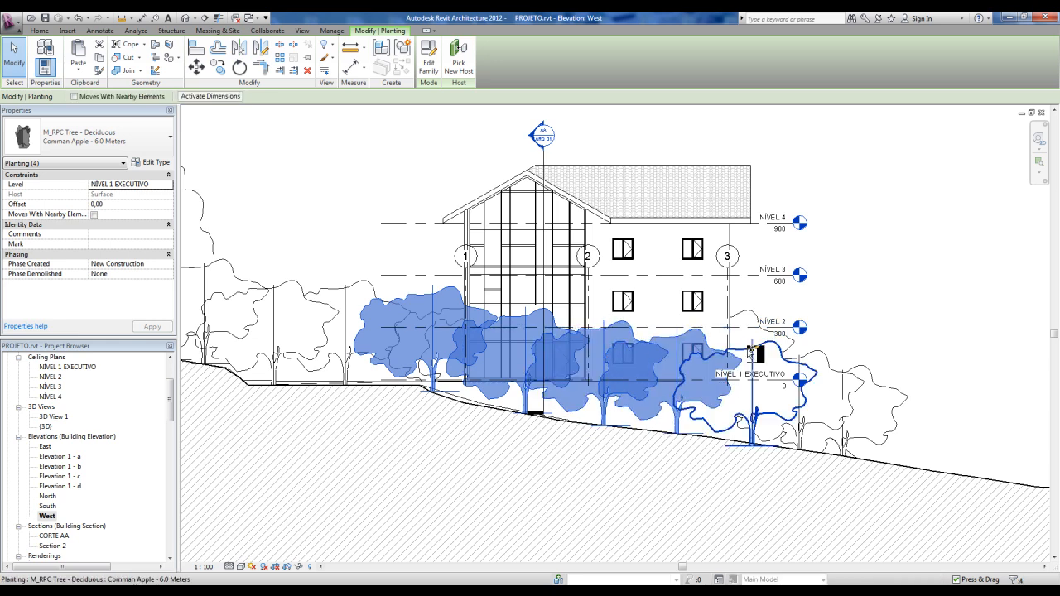
{"action": "left_click", "coordinate": [748, 356], "text": "ctrl"}
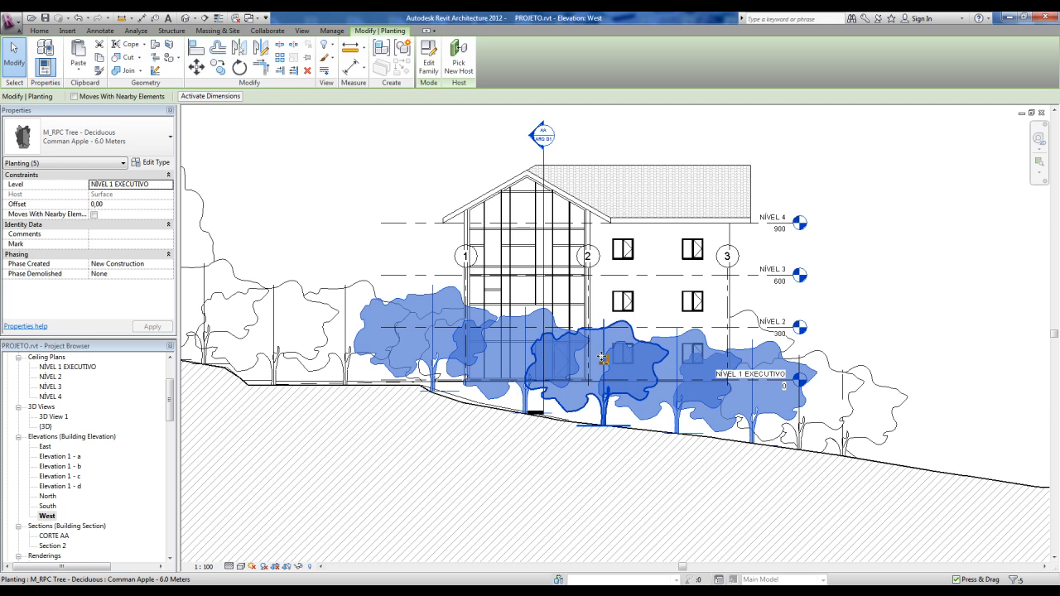
{"action": "right_click", "coordinate": [602, 358]}
{"action": "mouse_move", "coordinate": [654, 169]}
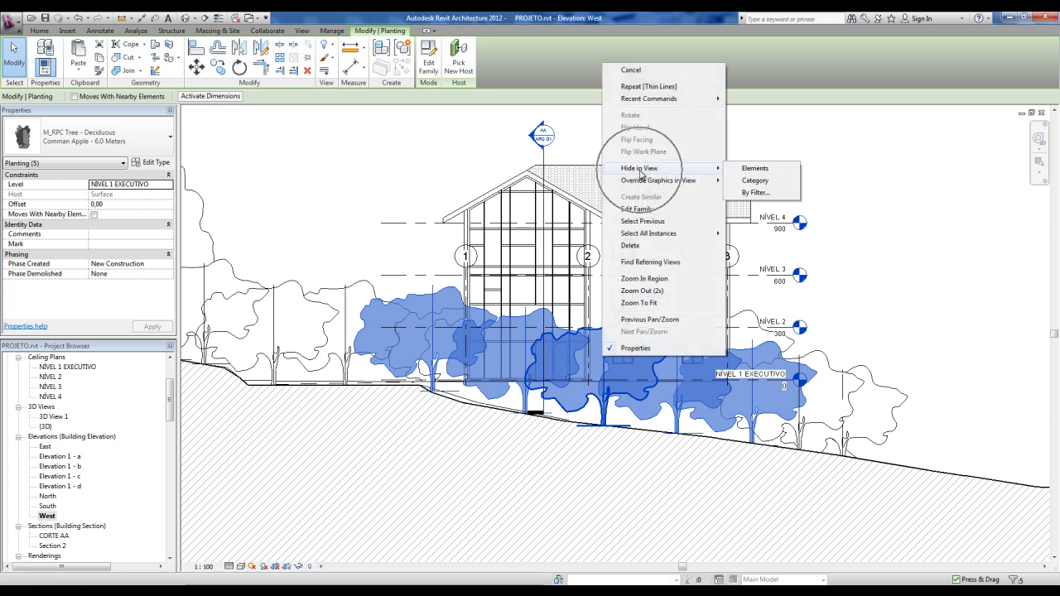
{"action": "left_click", "coordinate": [750, 168]}
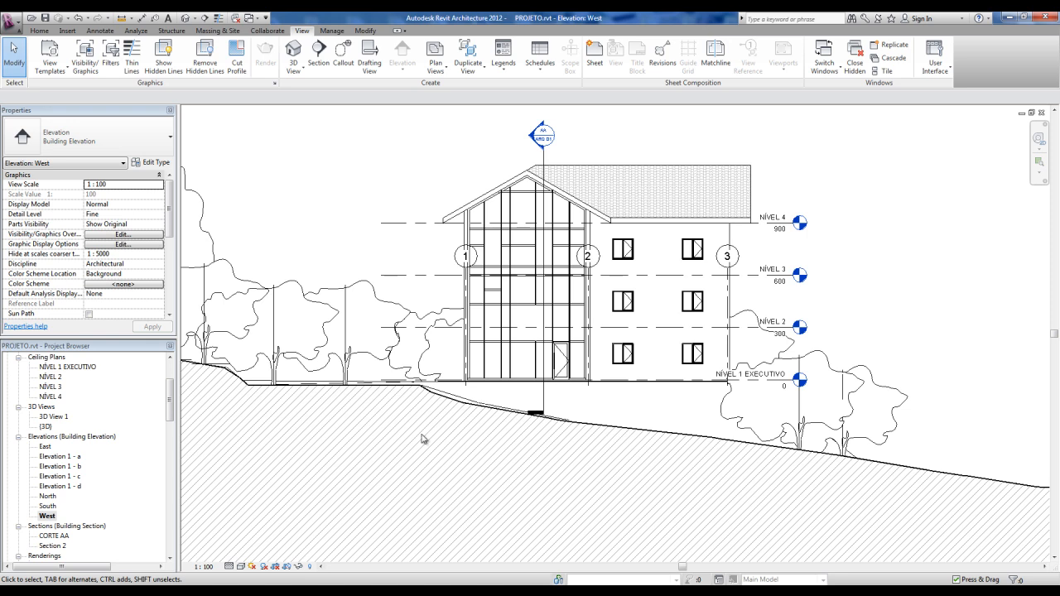
Show the West elevation's crop region and shrink all four edges closely around the building
{"action": "scroll", "coordinate": [199, 439], "scroll_direction": "down", "scroll_amount": 2}
{"action": "scroll", "coordinate": [439, 459], "scroll_direction": "down", "scroll_amount": 2}
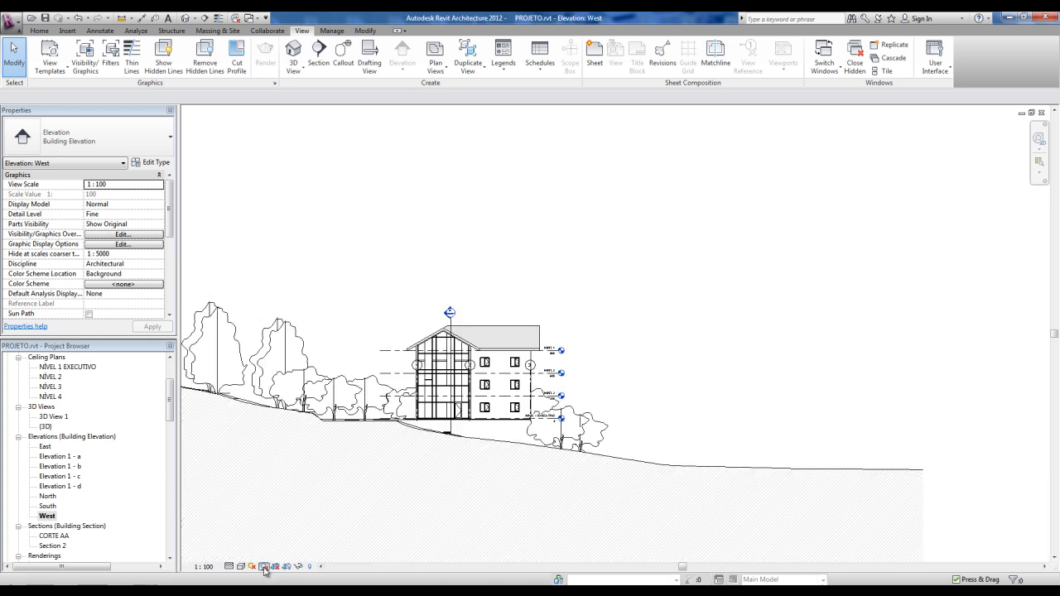
{"action": "left_click", "coordinate": [287, 566]}
{"action": "middle_click_drag", "start_coordinate": [436, 492], "coordinate": [535, 407]}
{"action": "scroll", "coordinate": [535, 447], "scroll_direction": "down", "scroll_amount": 1}
{"action": "left_click", "coordinate": [534, 458]}
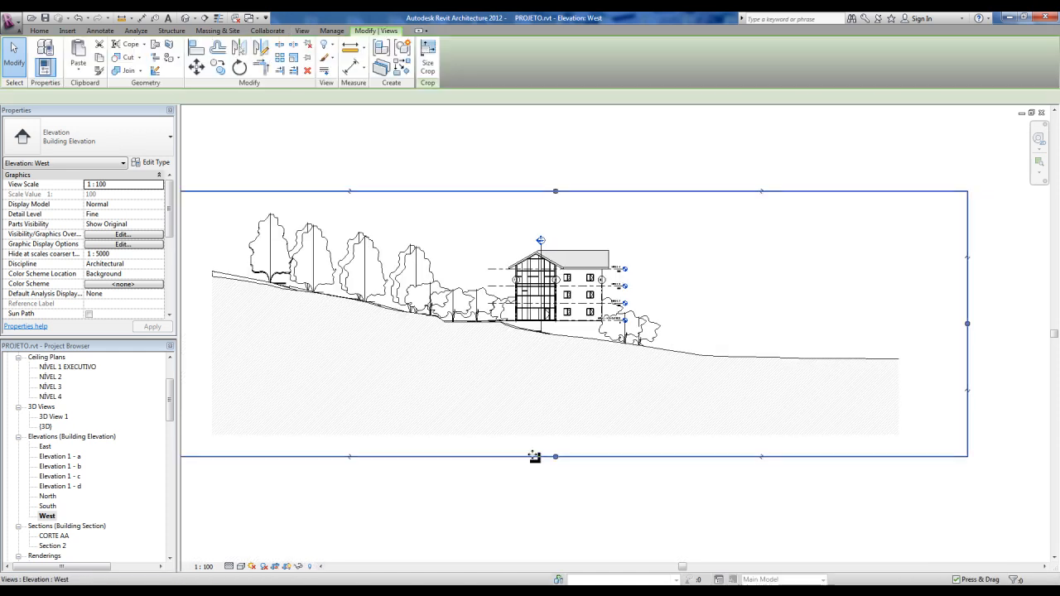
{"action": "left_click_drag", "start_coordinate": [555, 457], "coordinate": [556, 345]}
{"action": "left_click_drag", "start_coordinate": [967, 269], "coordinate": [639, 294]}
{"action": "middle_click_drag", "start_coordinate": [468, 307], "coordinate": [609, 326]}
{"action": "left_click_drag", "start_coordinate": [283, 292], "coordinate": [610, 290]}
{"action": "left_click_drag", "start_coordinate": [694, 211], "coordinate": [696, 244]}
{"action": "left_click", "coordinate": [420, 339]}
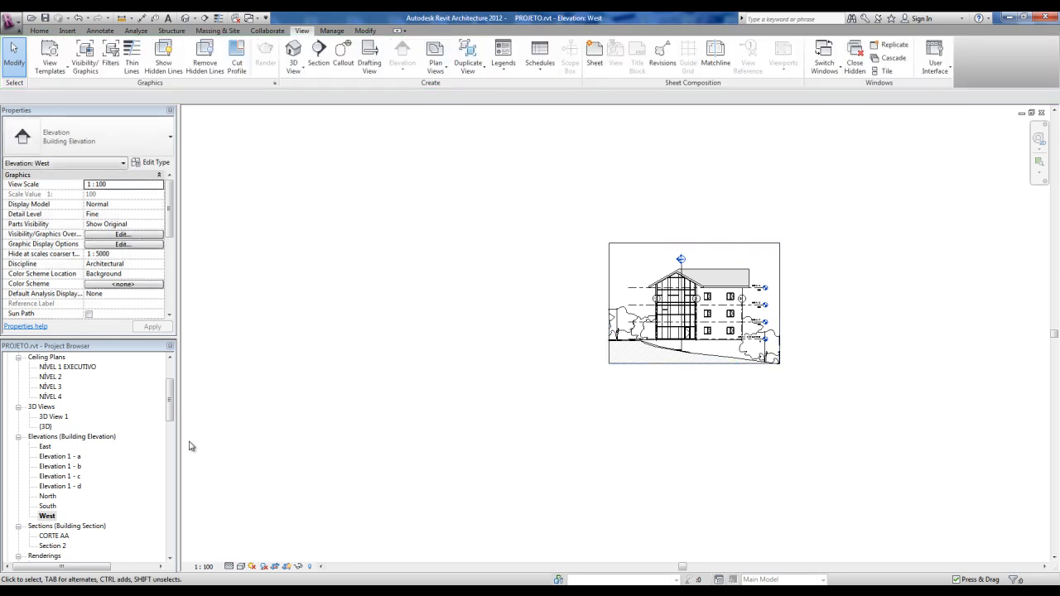
Open sheet ARQ 2 and place the East elevation view in the sheet's upper-left area
{"action": "left_click_drag", "start_coordinate": [170, 412], "coordinate": [171, 449]}
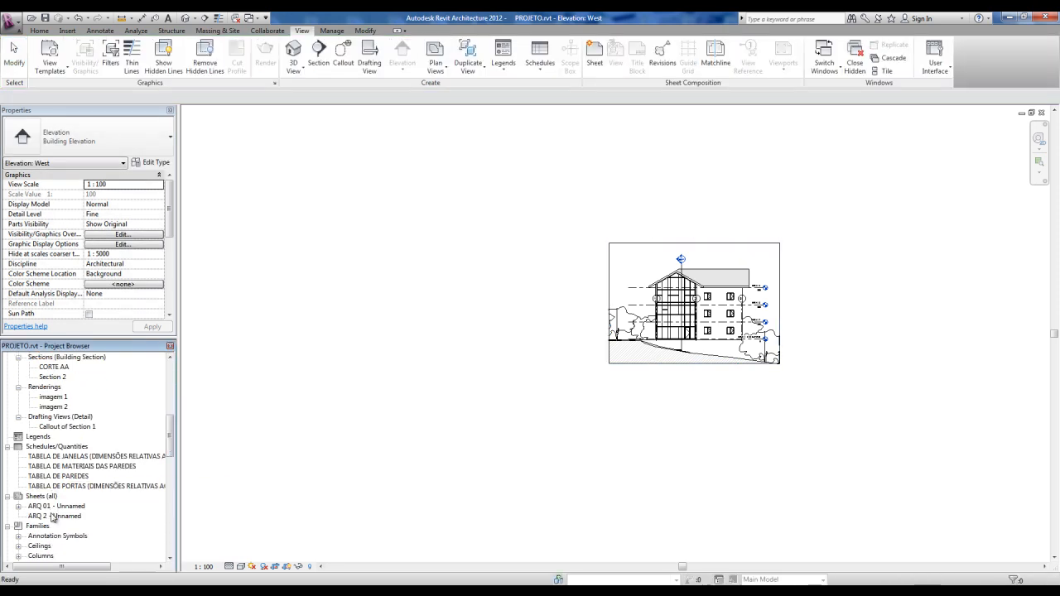
{"action": "double_click", "coordinate": [56, 516]}
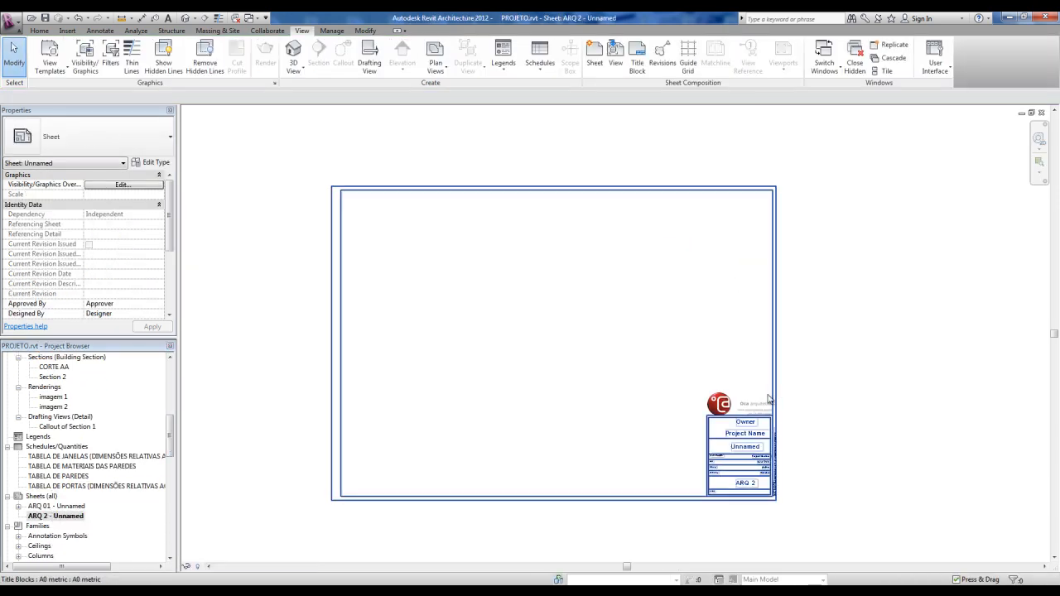
{"action": "scroll", "coordinate": [766, 392], "scroll_direction": "up", "scroll_amount": 1}
{"action": "middle_click_drag", "start_coordinate": [767, 392], "coordinate": [791, 403]}
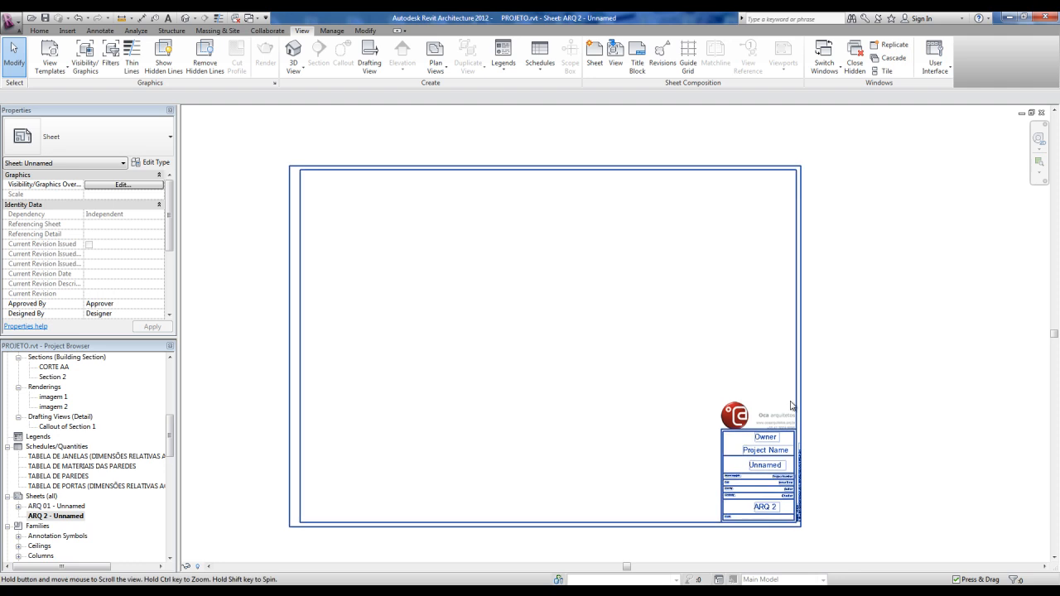
{"action": "left_click", "coordinate": [615, 56]}
{"action": "mouse_move", "coordinate": [604, 293]}
{"action": "left_mouse_down"}
{"action": "mouse_move", "coordinate": [603, 322]}
{"action": "mouse_move", "coordinate": [609, 277]}
{"action": "left_mouse_up"}
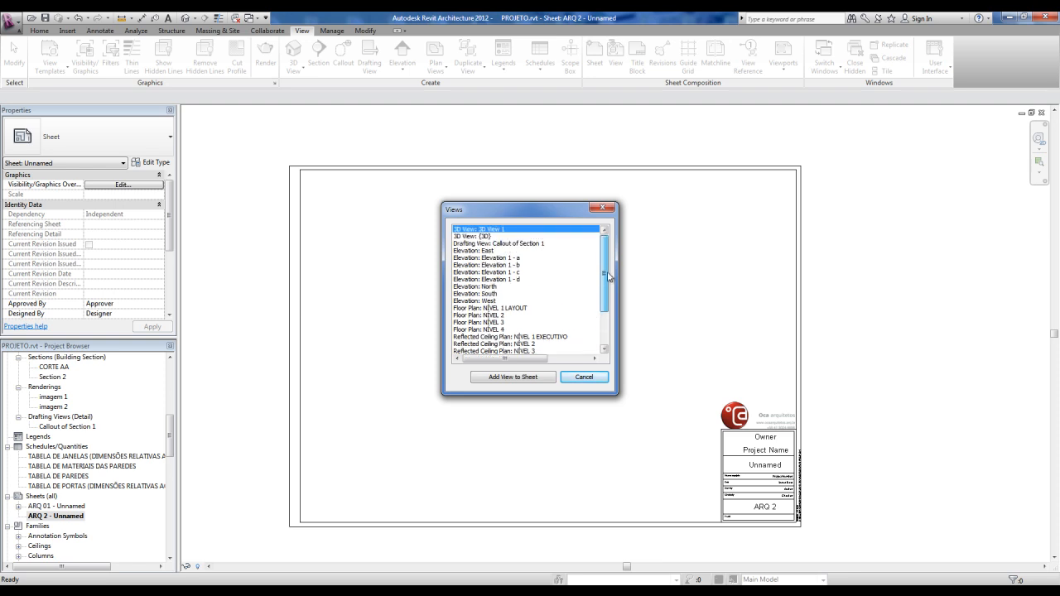
{"action": "left_click", "coordinate": [485, 251]}
{"action": "left_click", "coordinate": [502, 377]}
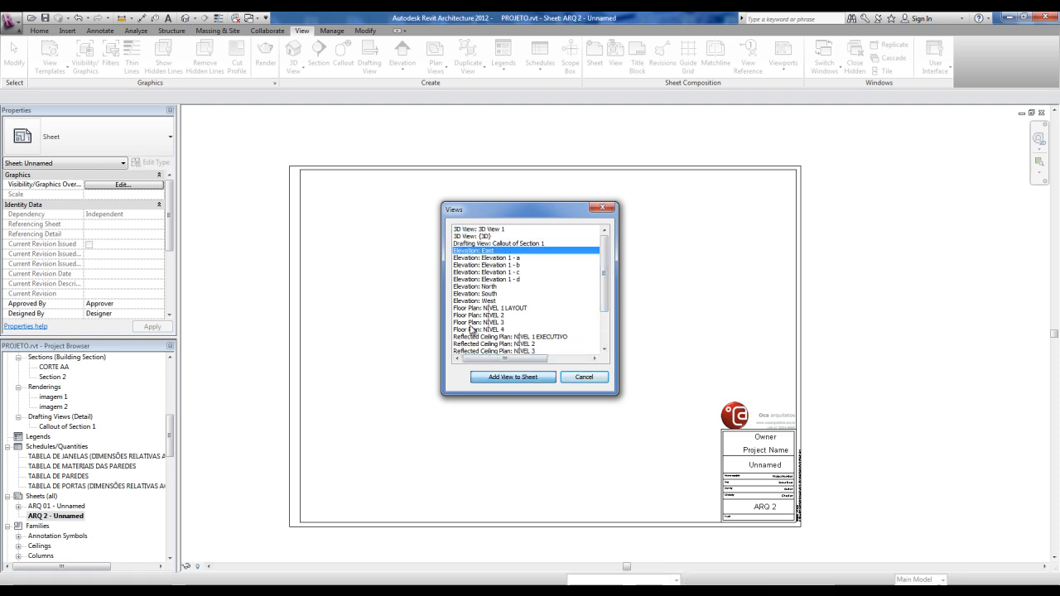
{"action": "left_click", "coordinate": [414, 252]}
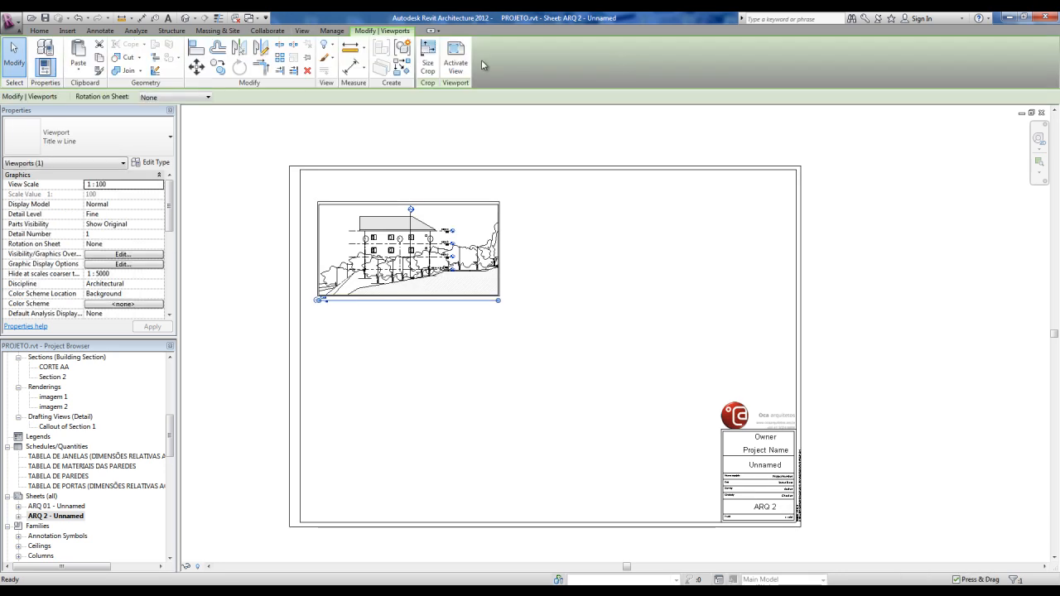
Add the North elevation view to the sheet, placing it below the East elevation
{"action": "left_click", "coordinate": [499, 152]}
{"action": "left_click", "coordinate": [614, 64]}
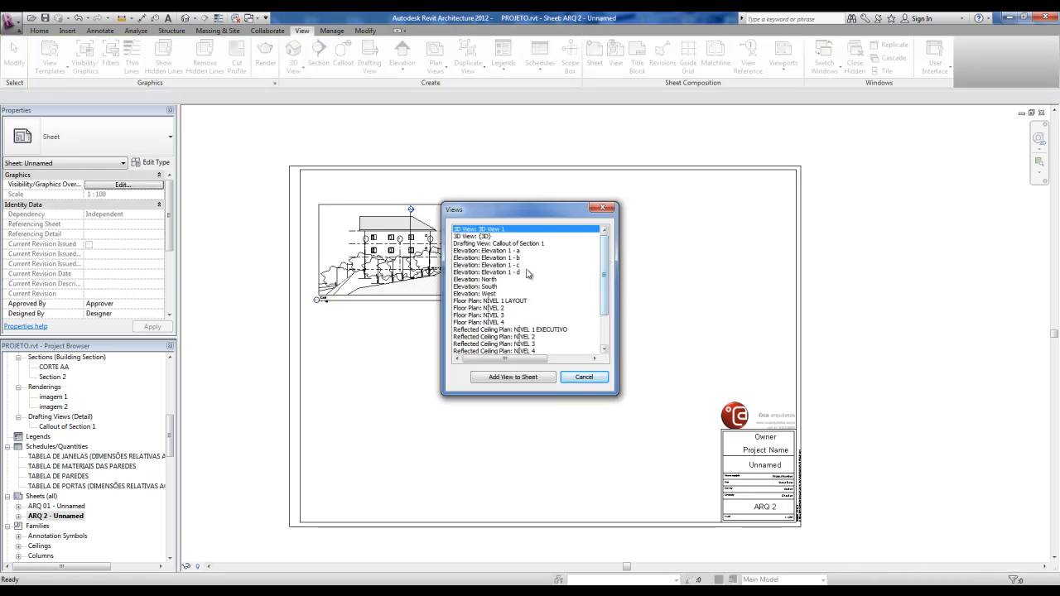
{"action": "left_click", "coordinate": [497, 280]}
{"action": "left_click", "coordinate": [514, 376]}
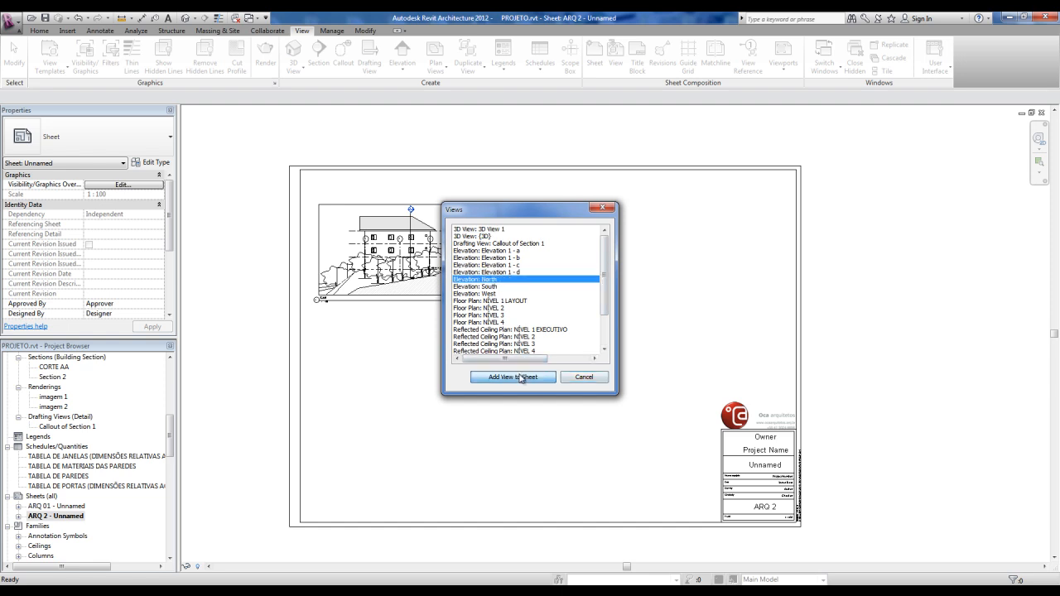
{"action": "left_click", "coordinate": [393, 388]}
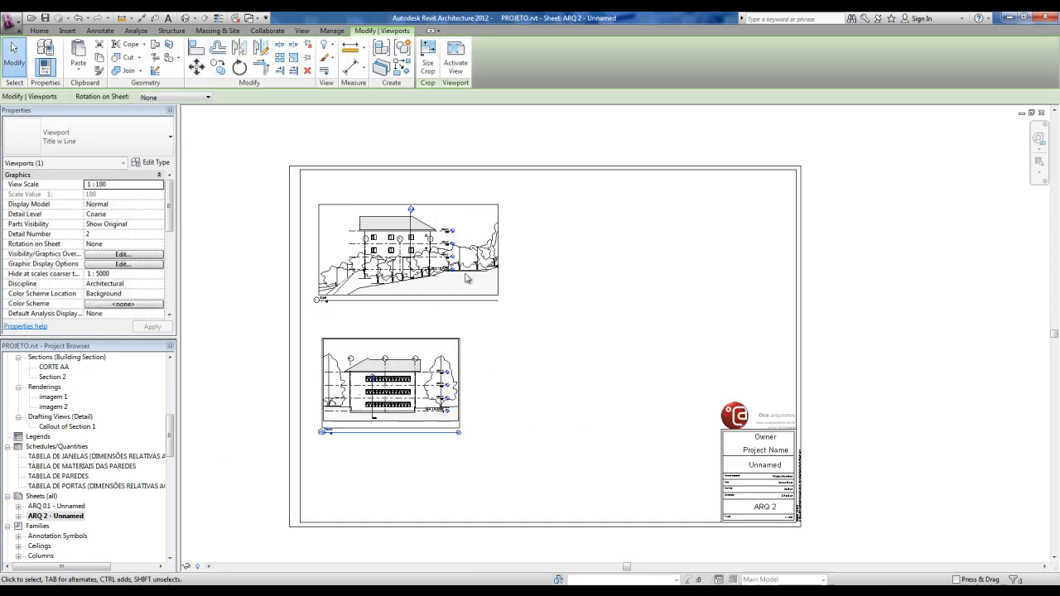
Add the South elevation view to the sheet, placing it to the right of the East elevation
{"action": "left_click", "coordinate": [615, 54]}
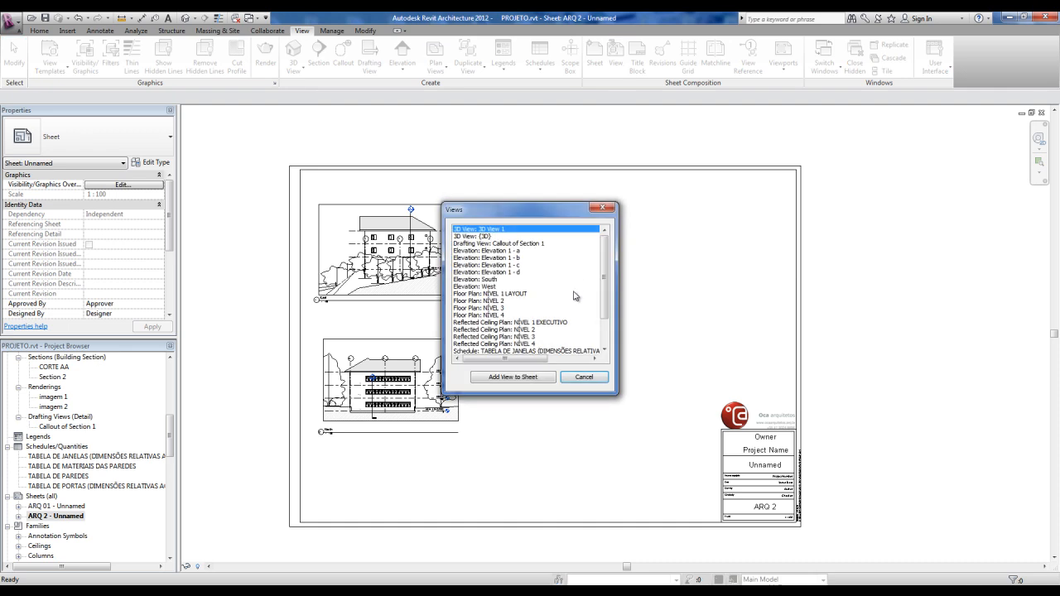
{"action": "left_click", "coordinate": [491, 280]}
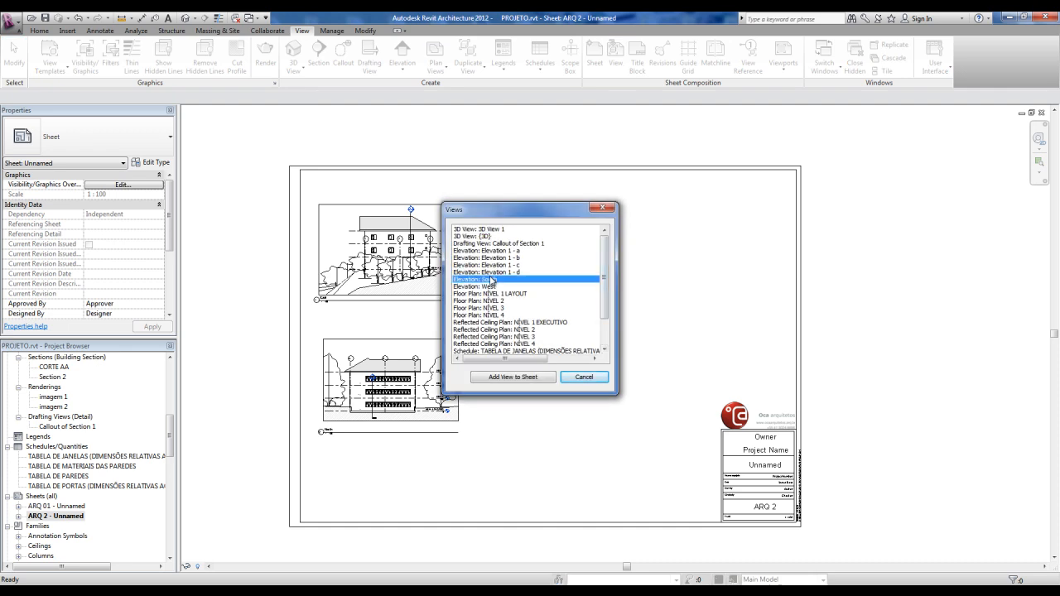
{"action": "left_click", "coordinate": [502, 378]}
{"action": "left_click", "coordinate": [608, 253]}
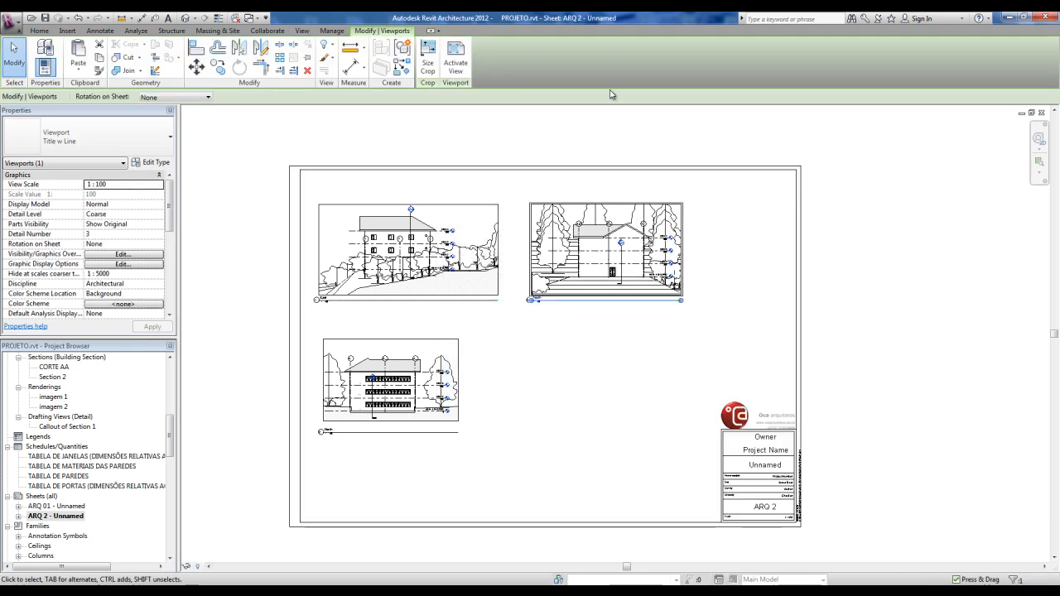
{"action": "left_click", "coordinate": [569, 111]}
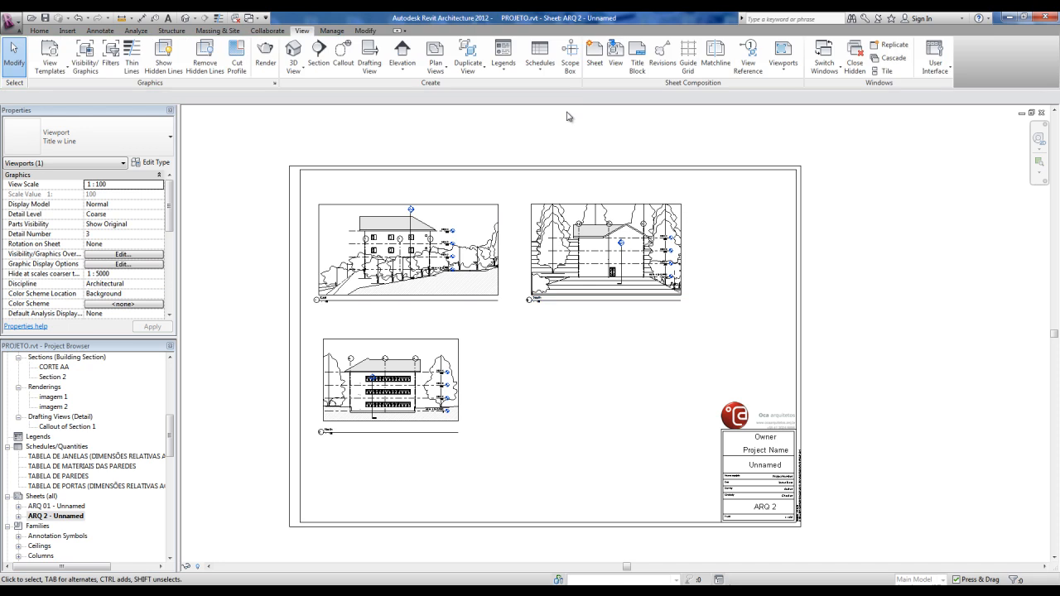
Add the West elevation view to the sheet, placing it below the South elevation and beside the North elevation
{"action": "left_click", "coordinate": [614, 69]}
{"action": "scroll", "coordinate": [605, 260], "scroll_direction": "down", "scroll_amount": 2}
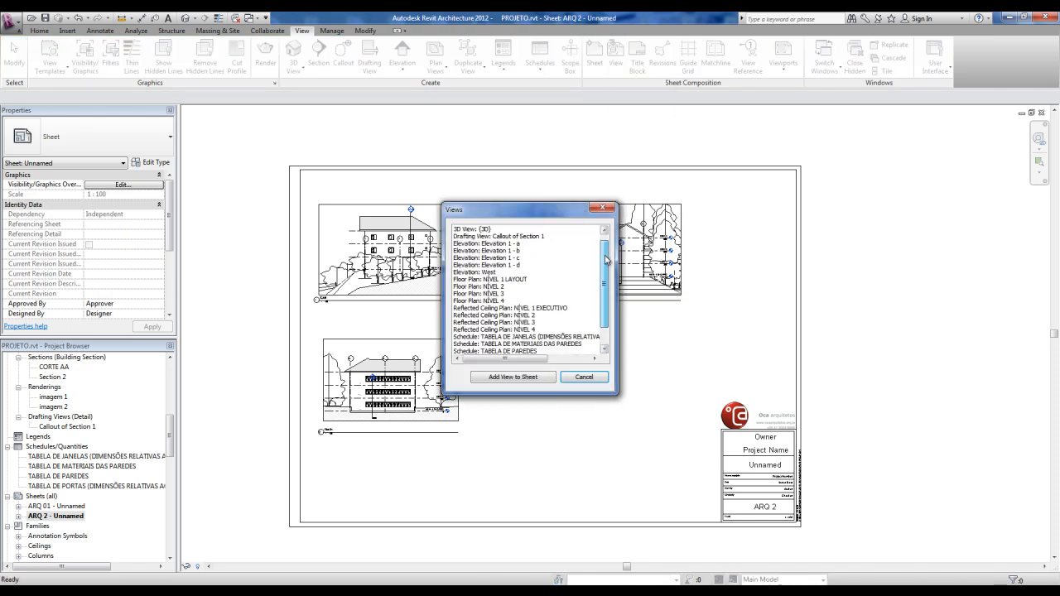
{"action": "scroll", "coordinate": [605, 260], "scroll_direction": "down", "scroll_amount": 1}
{"action": "left_click", "coordinate": [488, 266]}
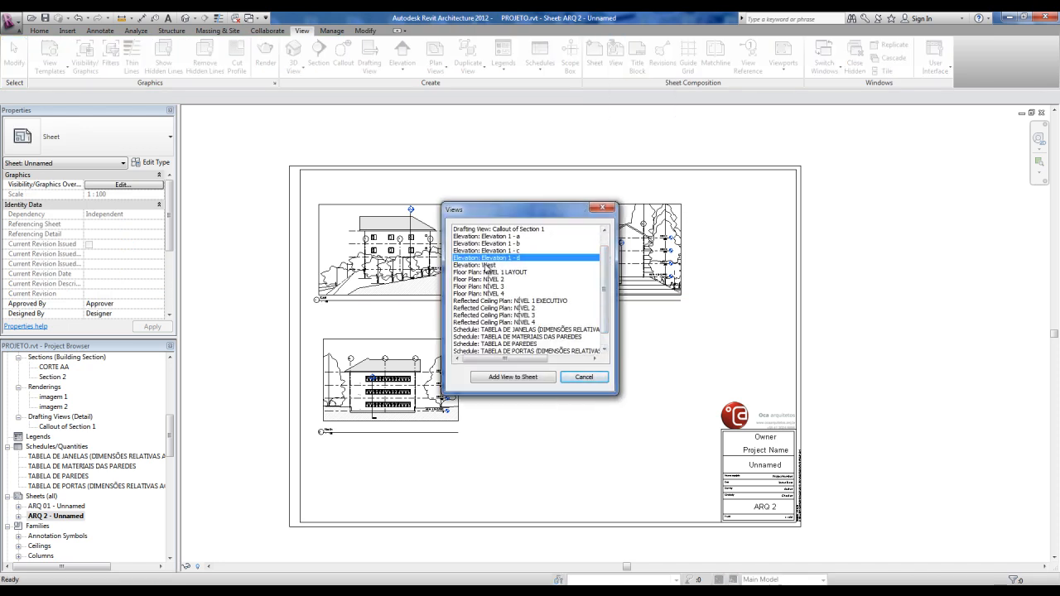
{"action": "left_click", "coordinate": [513, 376]}
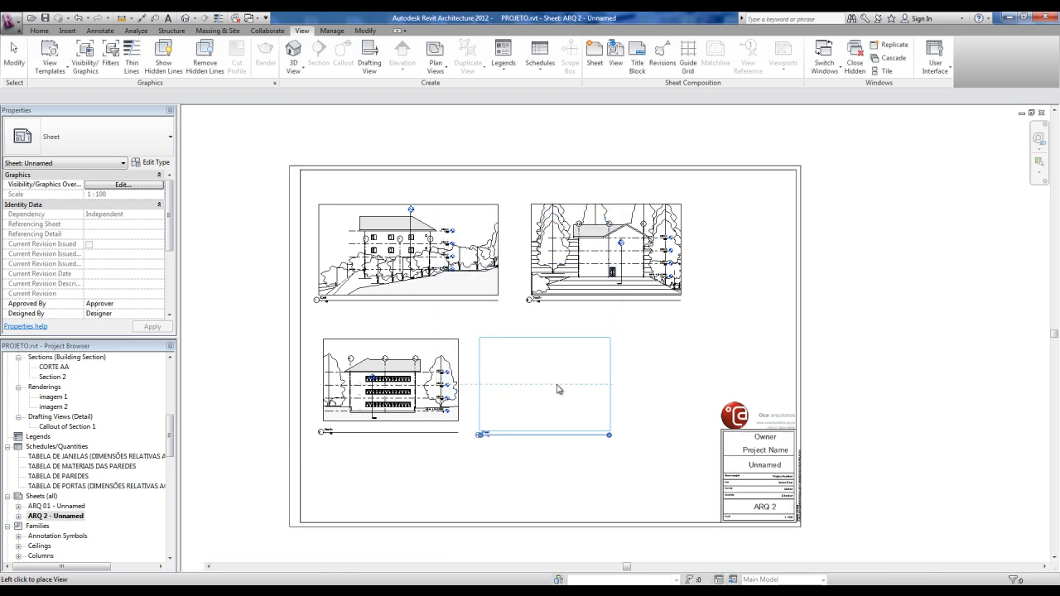
{"action": "left_click", "coordinate": [600, 396]}
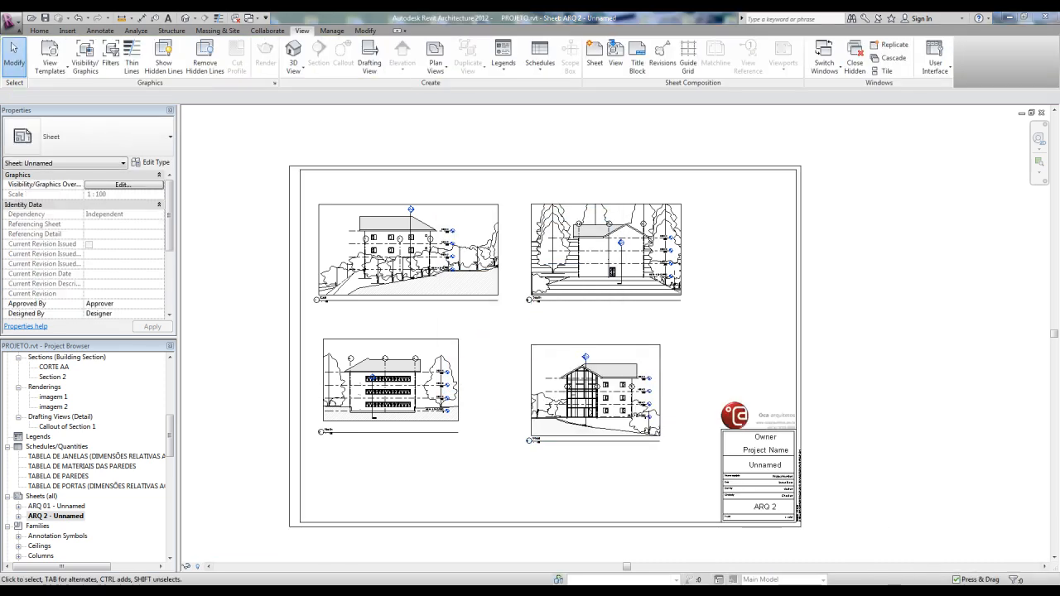
Review the layouts of sheets ARQ 01 and ARQ 2 and the list of views available for placing on a sheet
{"action": "left_click", "coordinate": [1037, 547]}
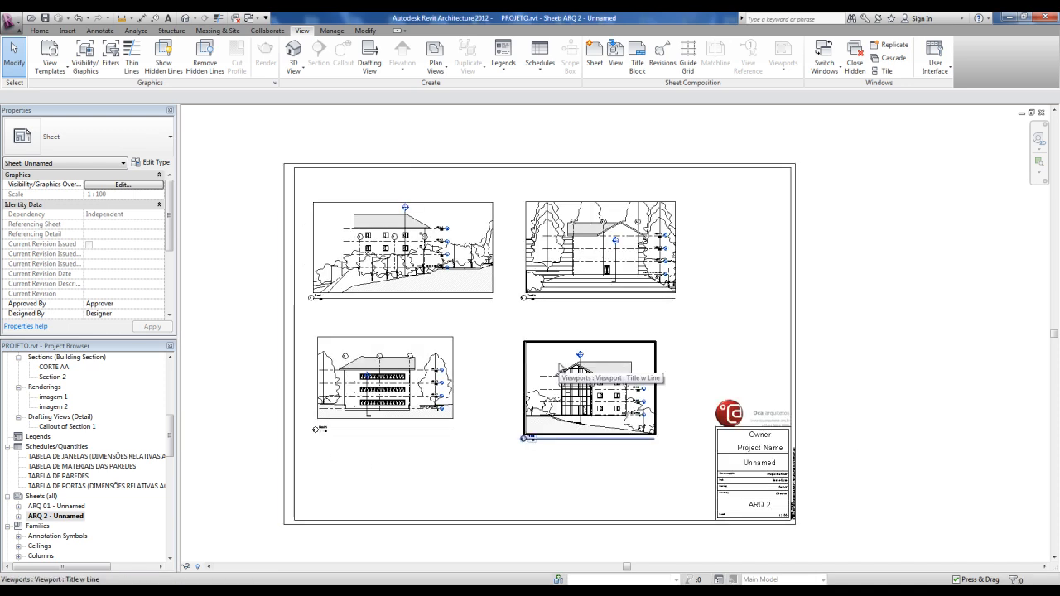
{"action": "double_click", "coordinate": [48, 506]}
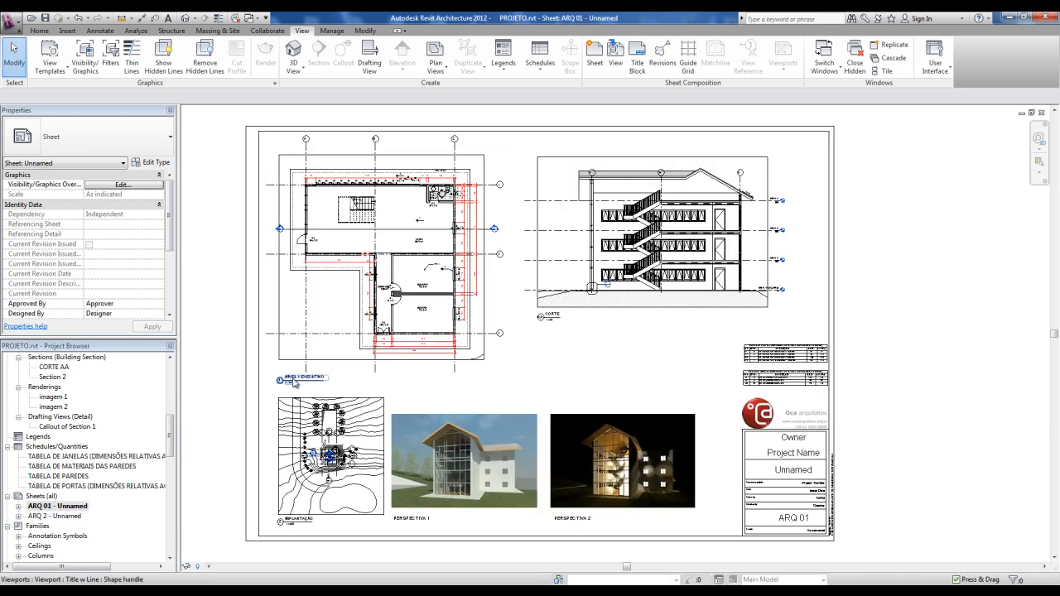
{"action": "double_click", "coordinate": [55, 516]}
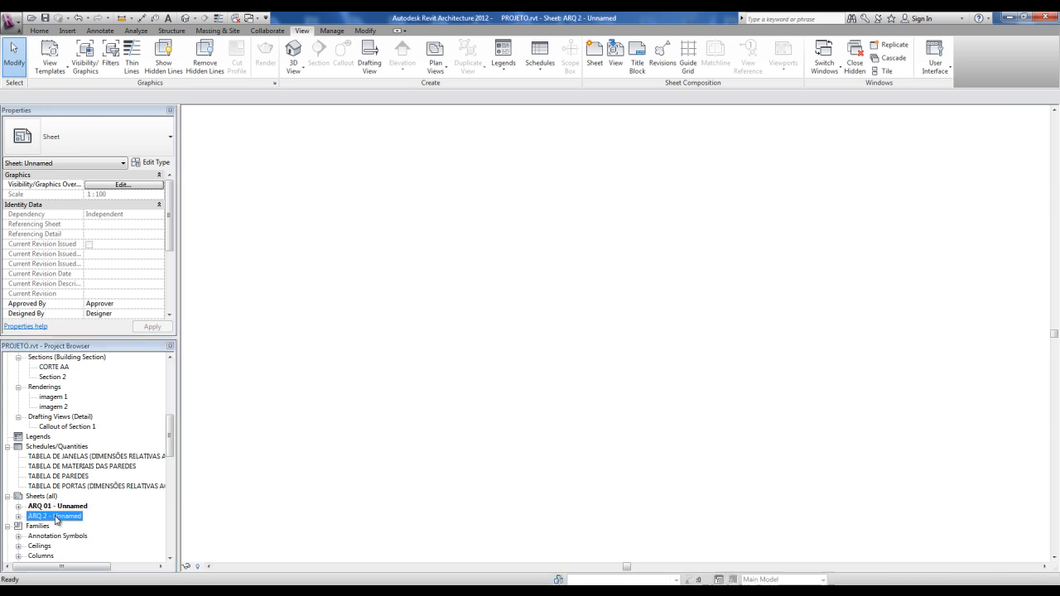
{"action": "left_click", "coordinate": [615, 58]}
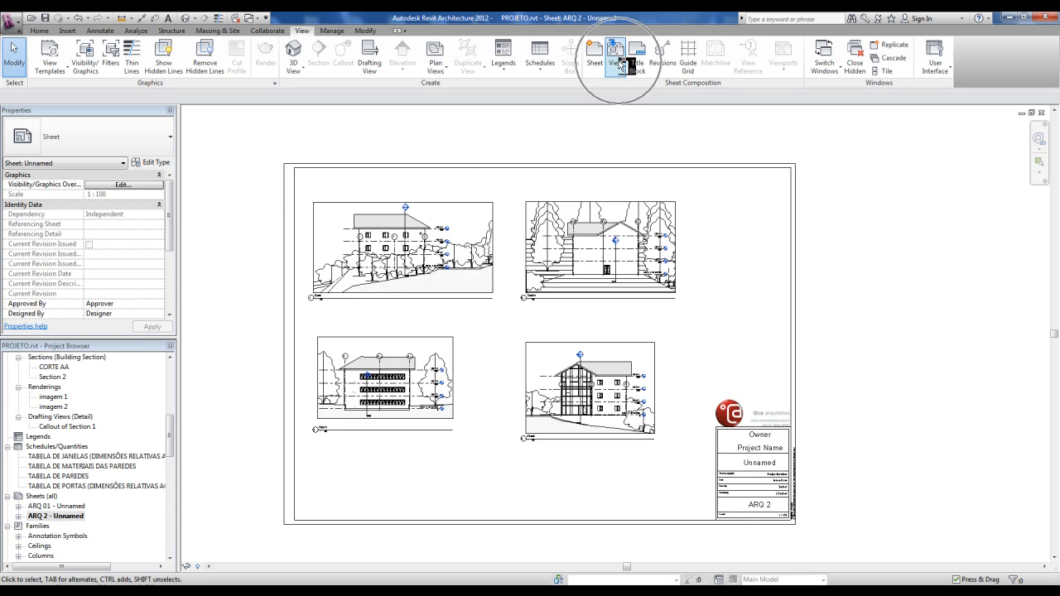
{"action": "left_click_drag", "start_coordinate": [604, 285], "coordinate": [606, 289]}
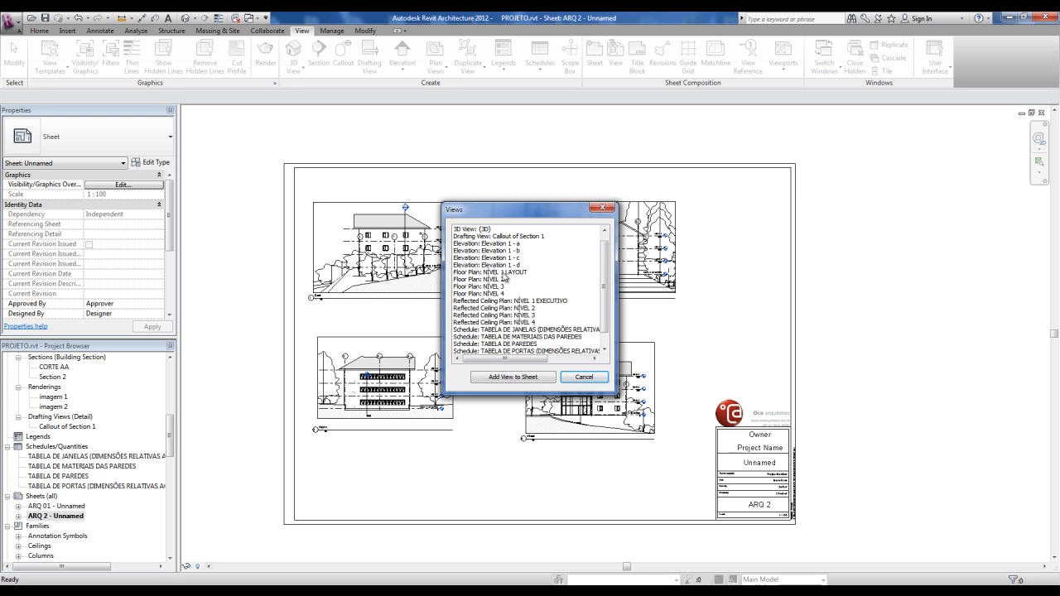
{"action": "left_click_drag", "start_coordinate": [605, 270], "coordinate": [605, 294]}
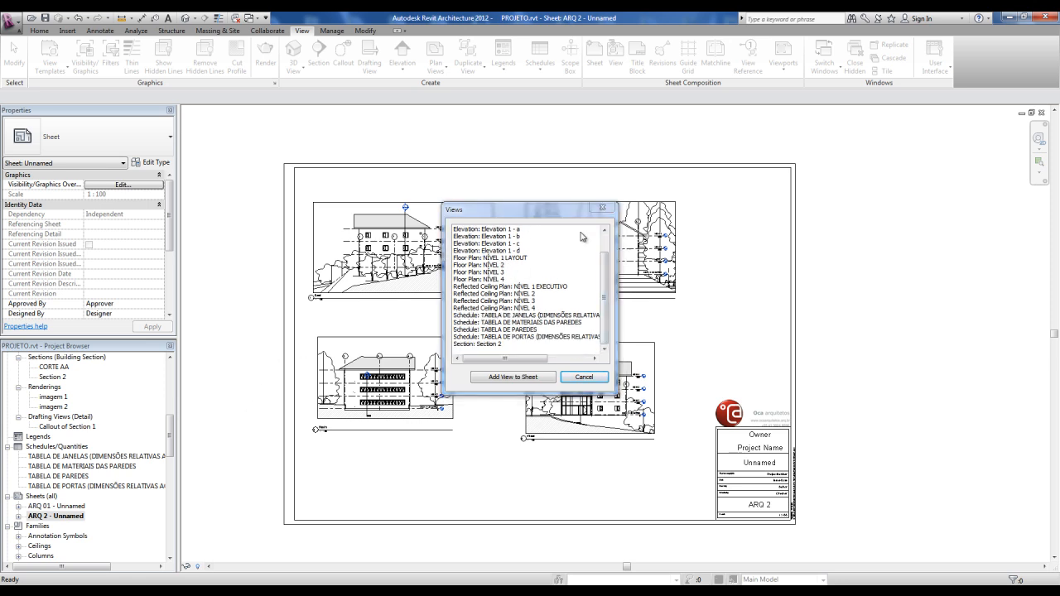
{"action": "key", "text": "Escape"}
Look through the floor plan views and the duplication options for the NÍVEL 1 EXECUTIVO floor plan
{"action": "left_click_drag", "start_coordinate": [171, 429], "coordinate": [179, 364]}
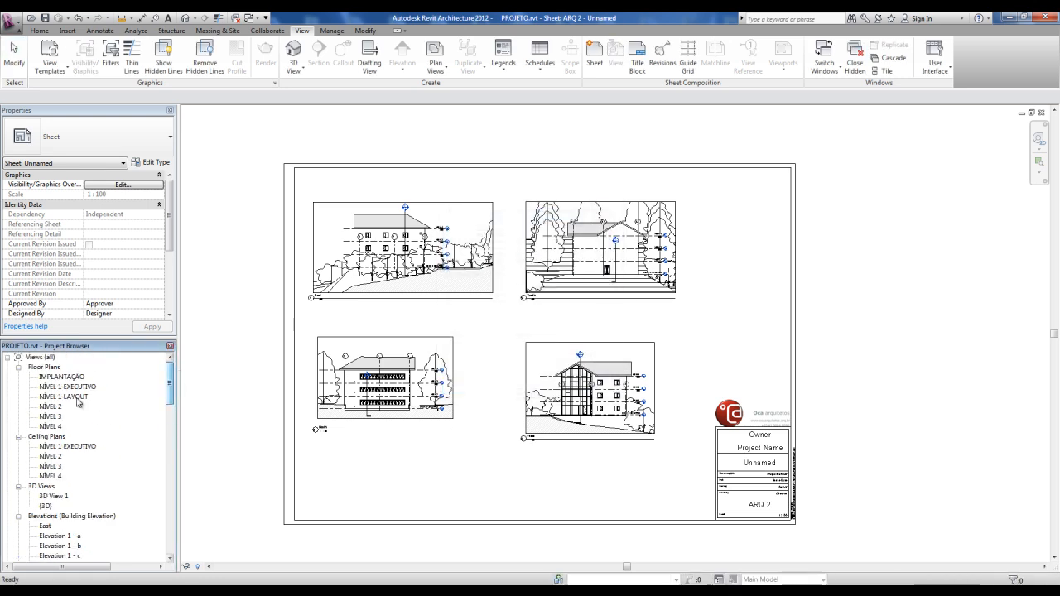
{"action": "left_click", "coordinate": [50, 407]}
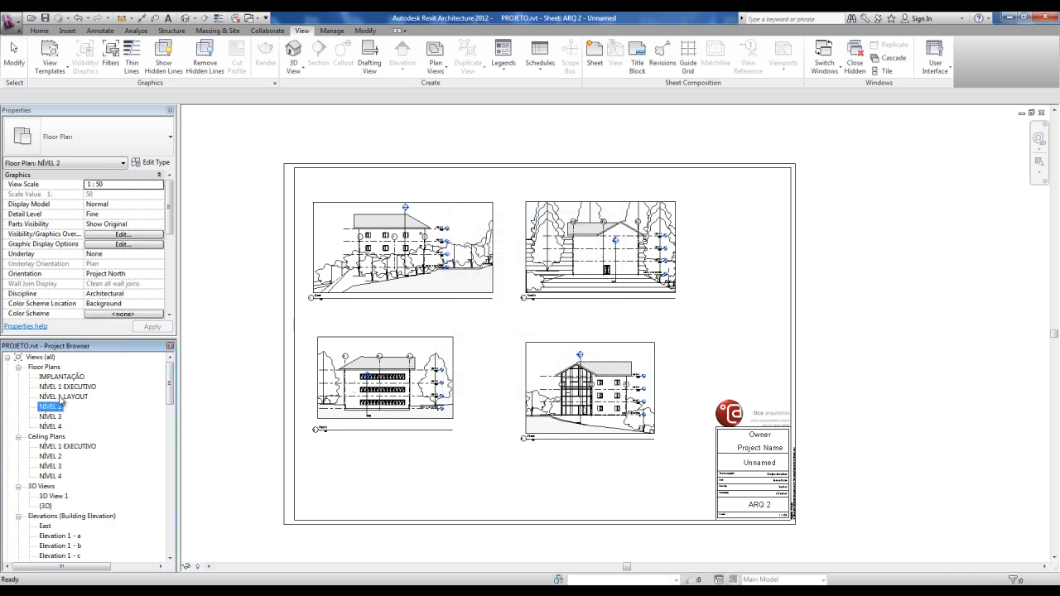
{"action": "left_click", "coordinate": [68, 387]}
{"action": "right_click", "coordinate": [66, 393]}
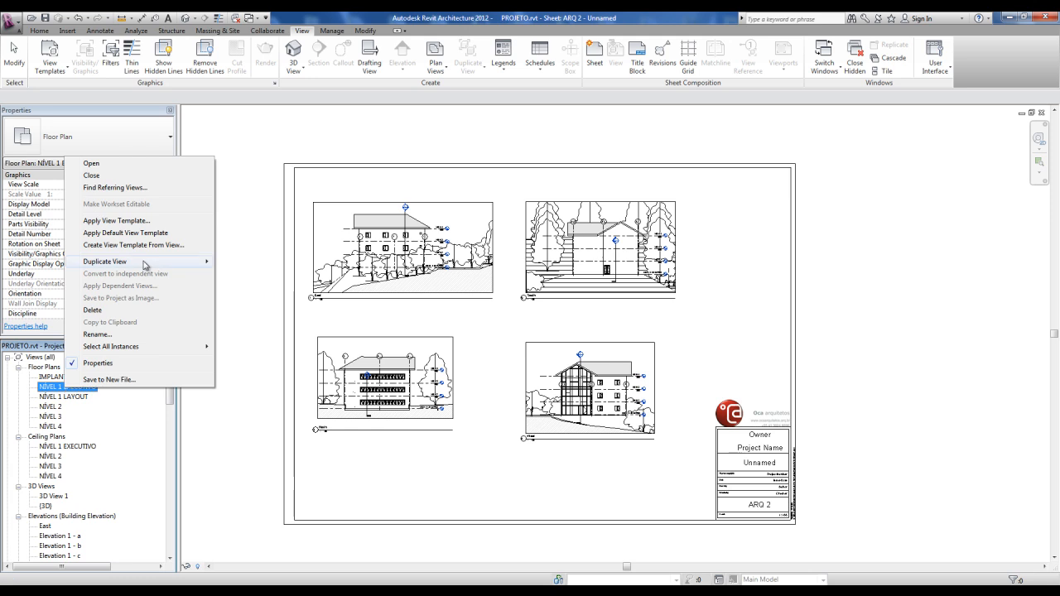
{"action": "left_click", "coordinate": [140, 264]}
{"action": "left_click", "coordinate": [241, 265]}
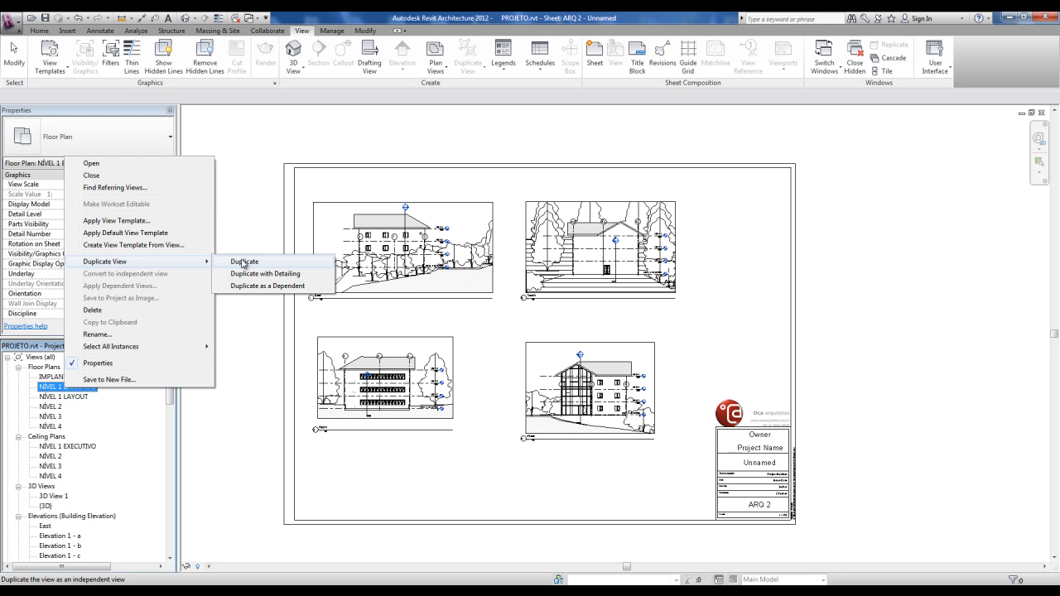
{"action": "left_click", "coordinate": [886, 339]}
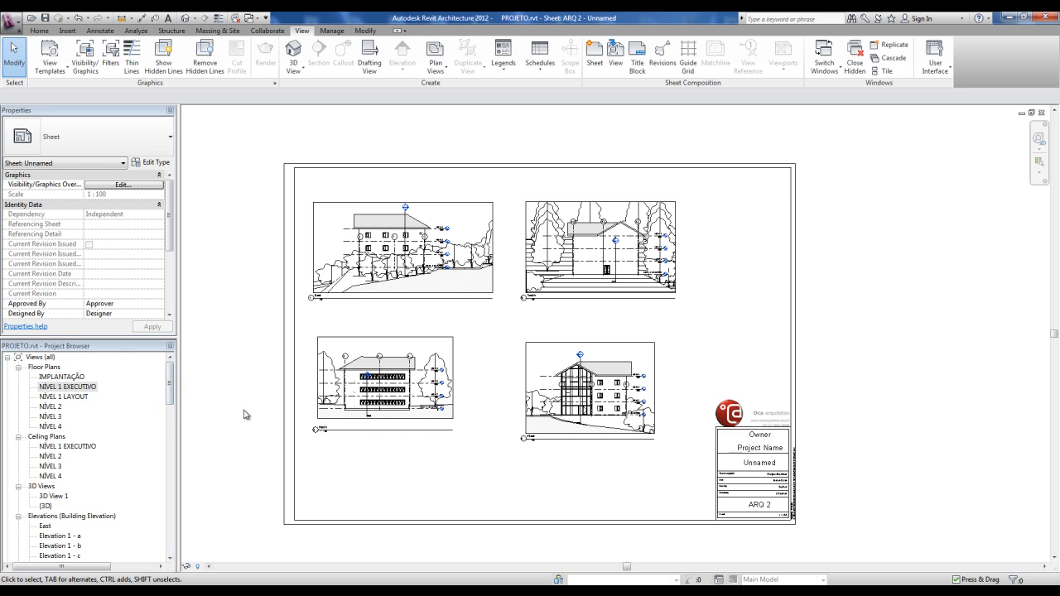
In the IMPLANTAÇÃO floor plan, move the east elevation marker to the right, clear of the grid 2 bubble
{"action": "double_click", "coordinate": [70, 387]}
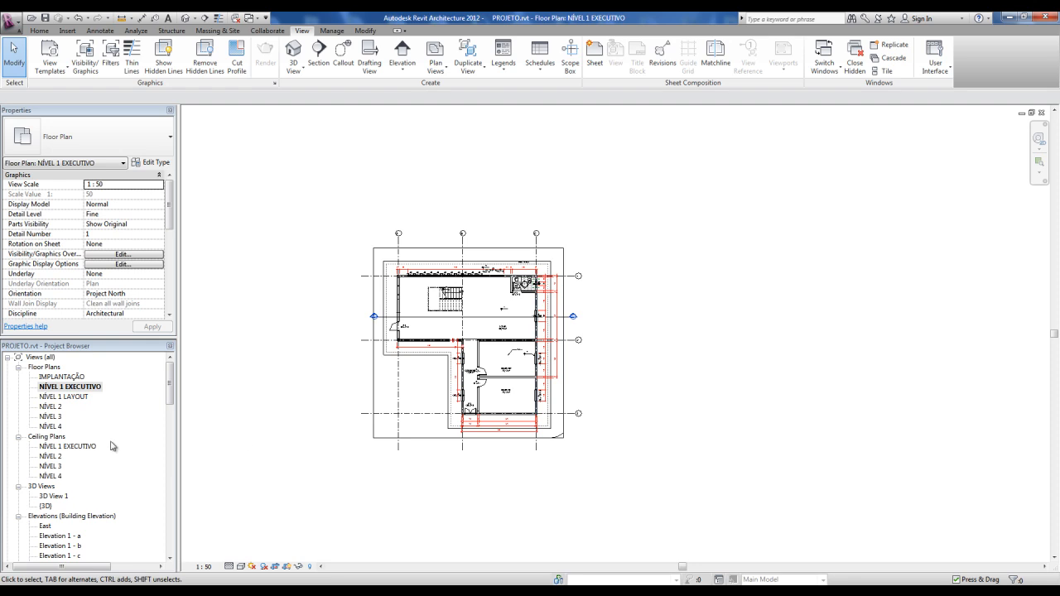
{"action": "double_click", "coordinate": [60, 376]}
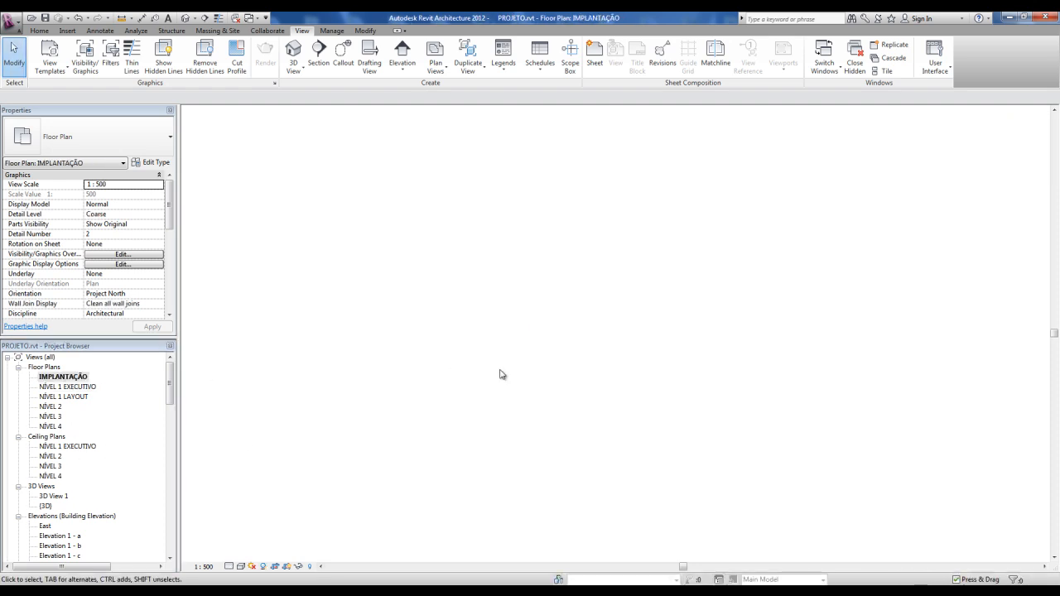
{"action": "scroll", "coordinate": [528, 307], "scroll_direction": "up", "scroll_amount": 8}
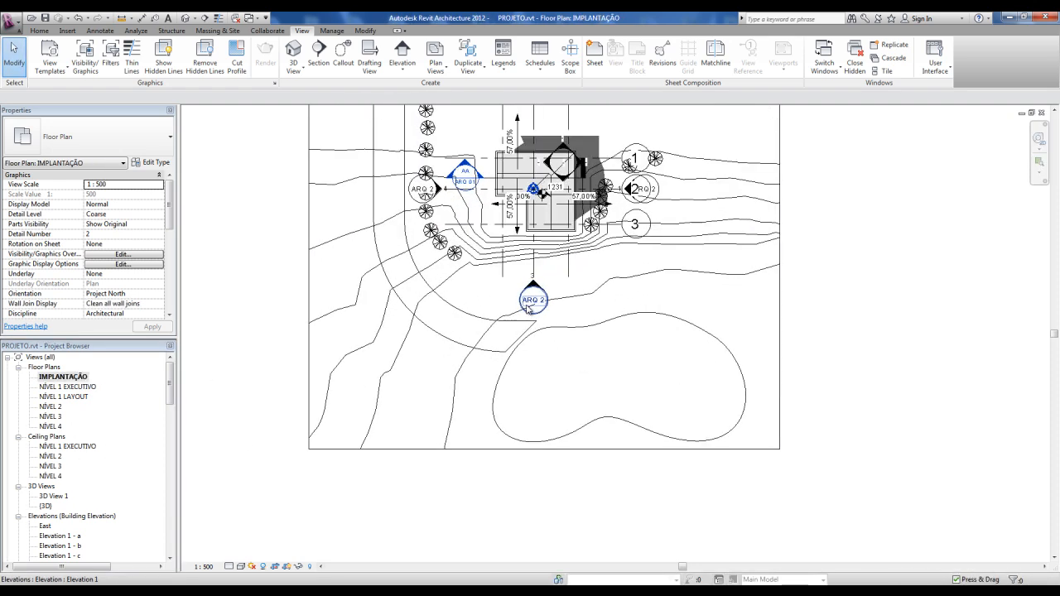
{"action": "middle_click_drag", "start_coordinate": [552, 323], "coordinate": [556, 365]}
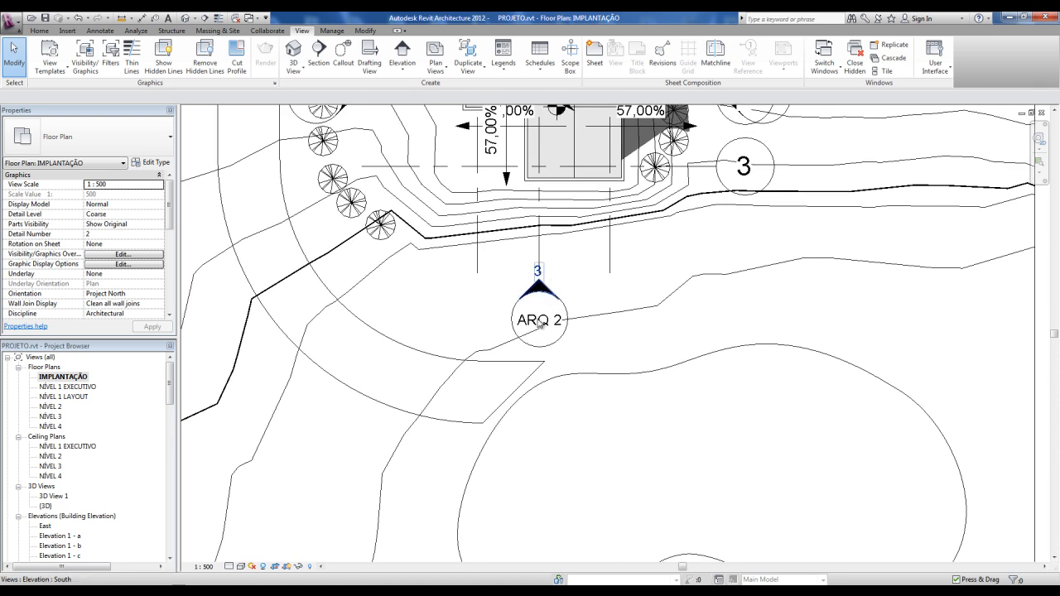
{"action": "scroll", "coordinate": [555, 392], "scroll_direction": "down", "scroll_amount": 5}
{"action": "scroll", "coordinate": [547, 340], "scroll_direction": "up", "scroll_amount": 5}
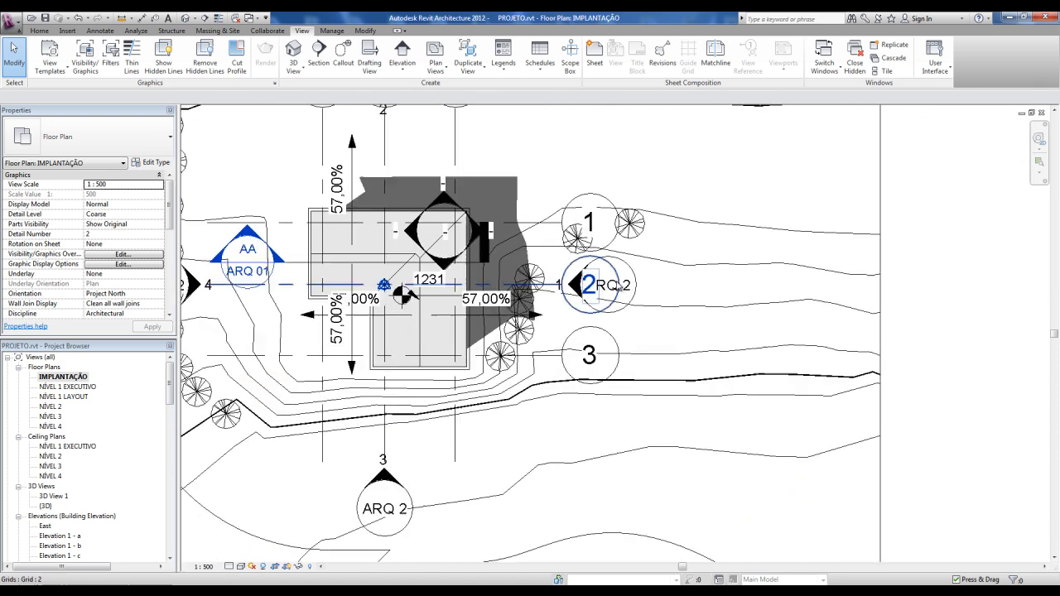
{"action": "left_click", "coordinate": [643, 297]}
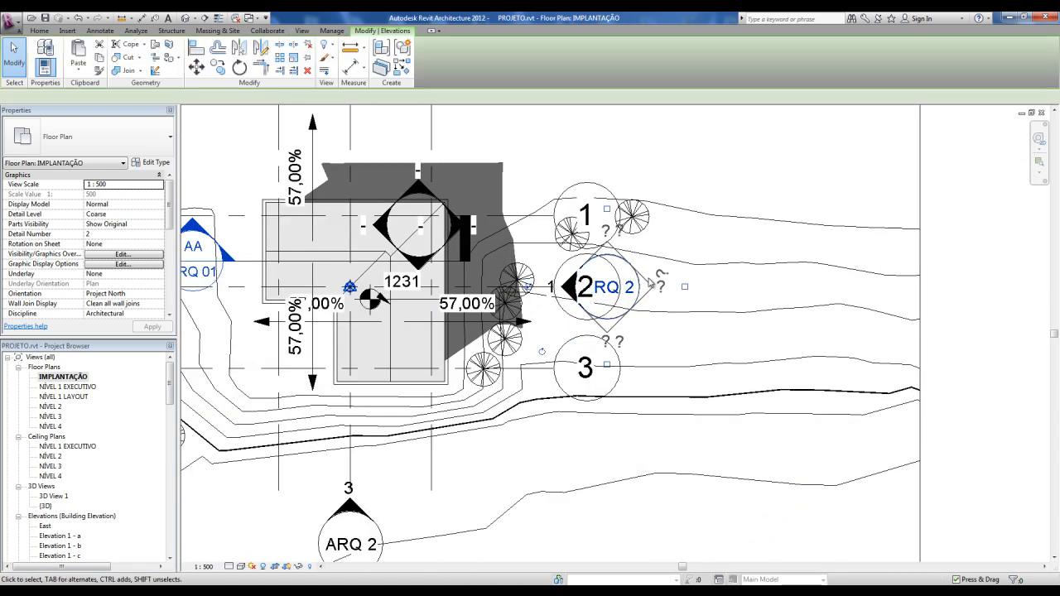
{"action": "left_click_drag", "start_coordinate": [643, 286], "coordinate": [727, 283]}
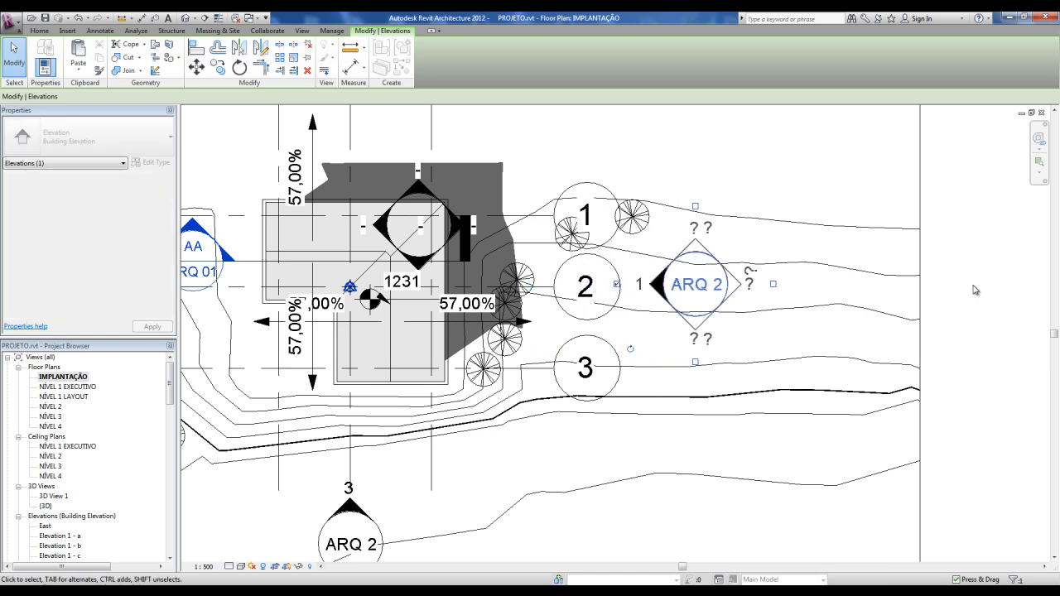
{"action": "left_click", "coordinate": [906, 289]}
{"action": "scroll", "coordinate": [707, 289], "scroll_direction": "down", "scroll_amount": 1}
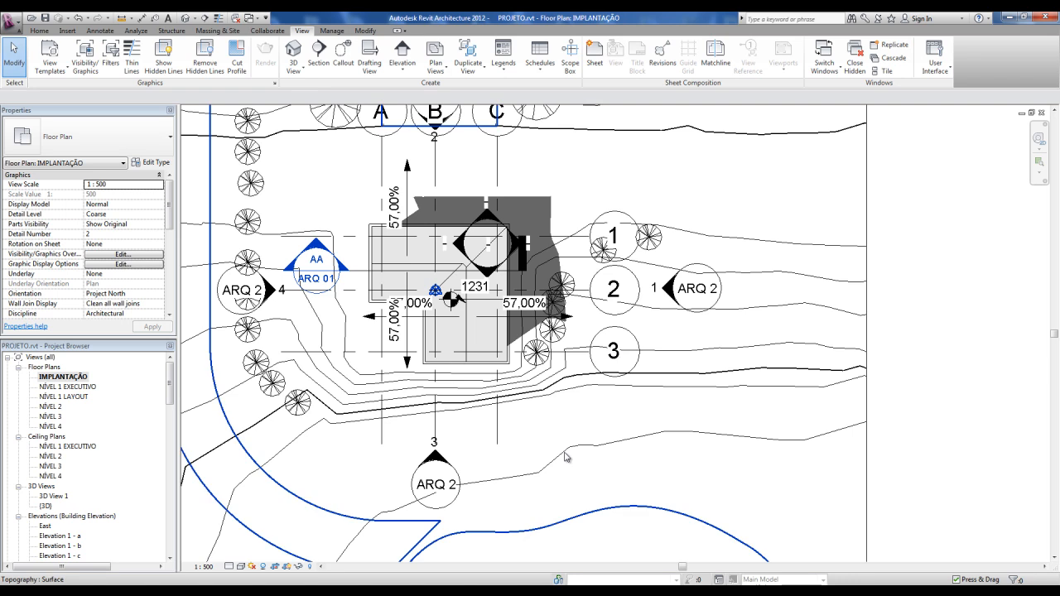
{"action": "scroll", "coordinate": [562, 458], "scroll_direction": "down", "scroll_amount": 1}
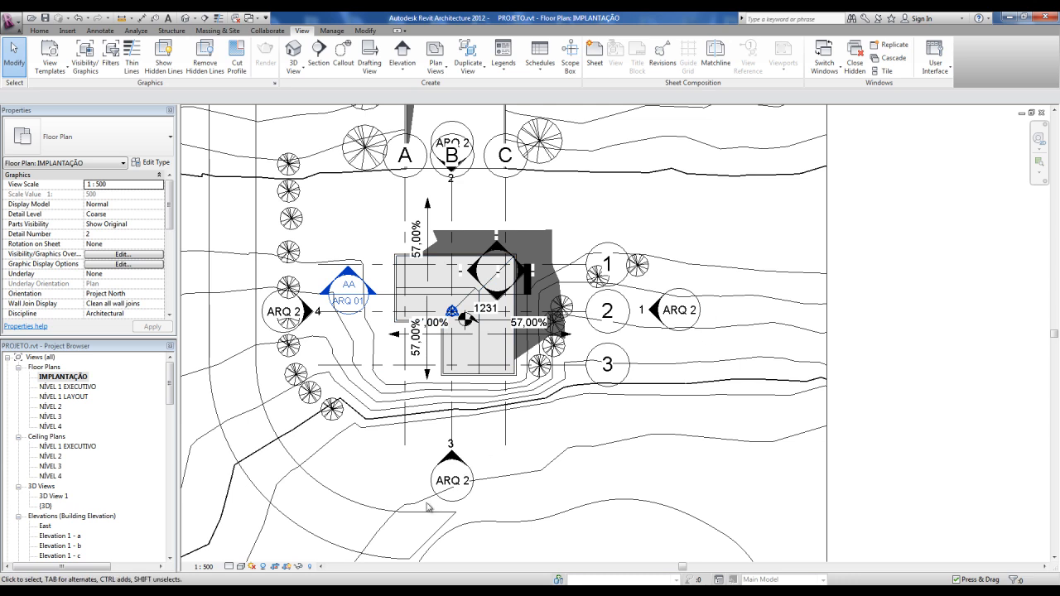
{"action": "scroll", "coordinate": [430, 507], "scroll_direction": "up", "scroll_amount": 3}
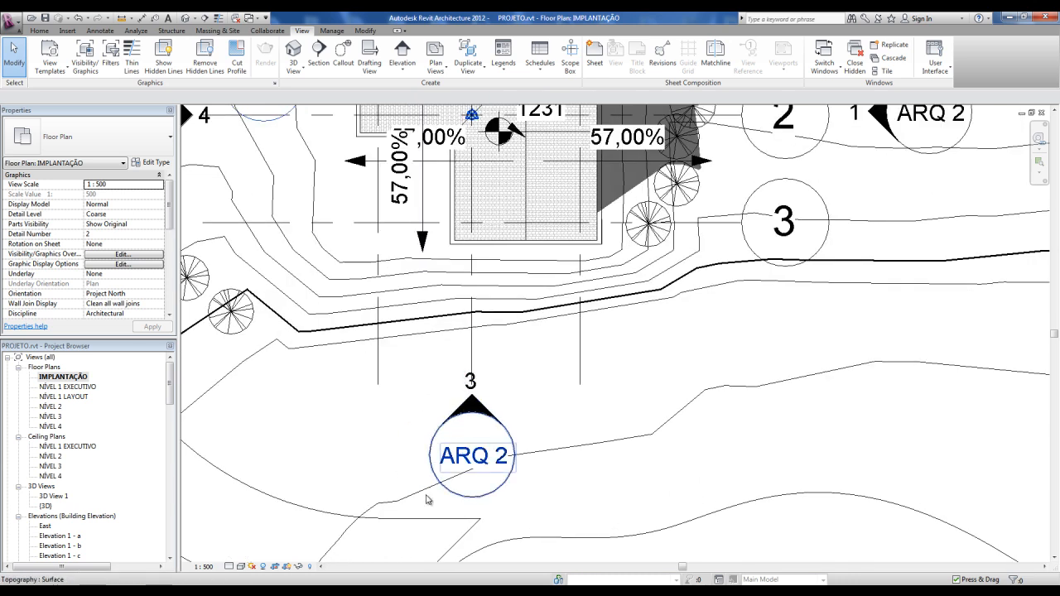
Reopen sheet ARQ 01 to make it the current view
{"action": "left_click_drag", "start_coordinate": [172, 383], "coordinate": [174, 439]}
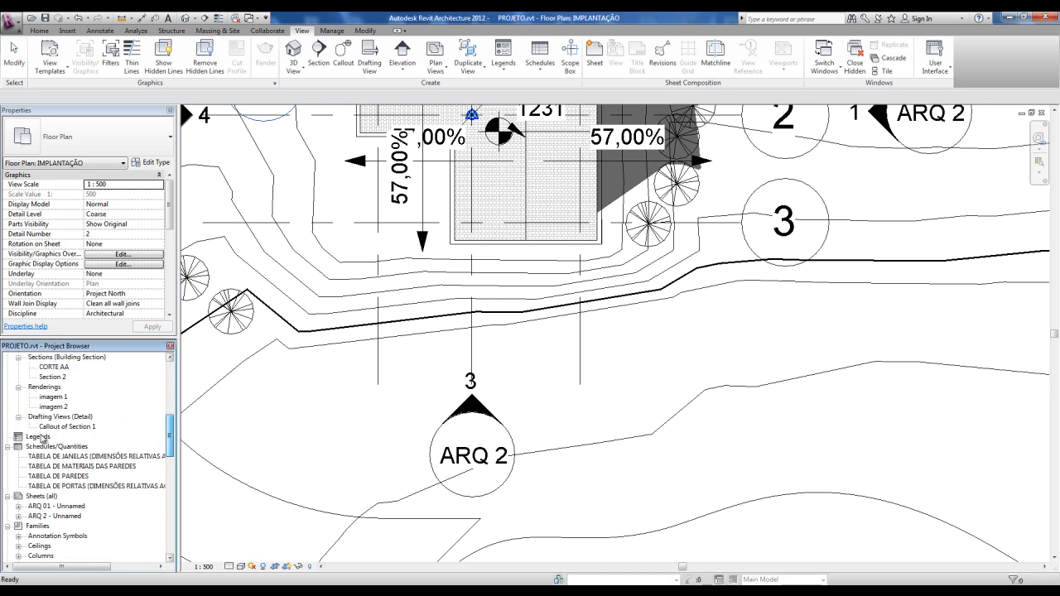
{"action": "double_click", "coordinate": [52, 506]}
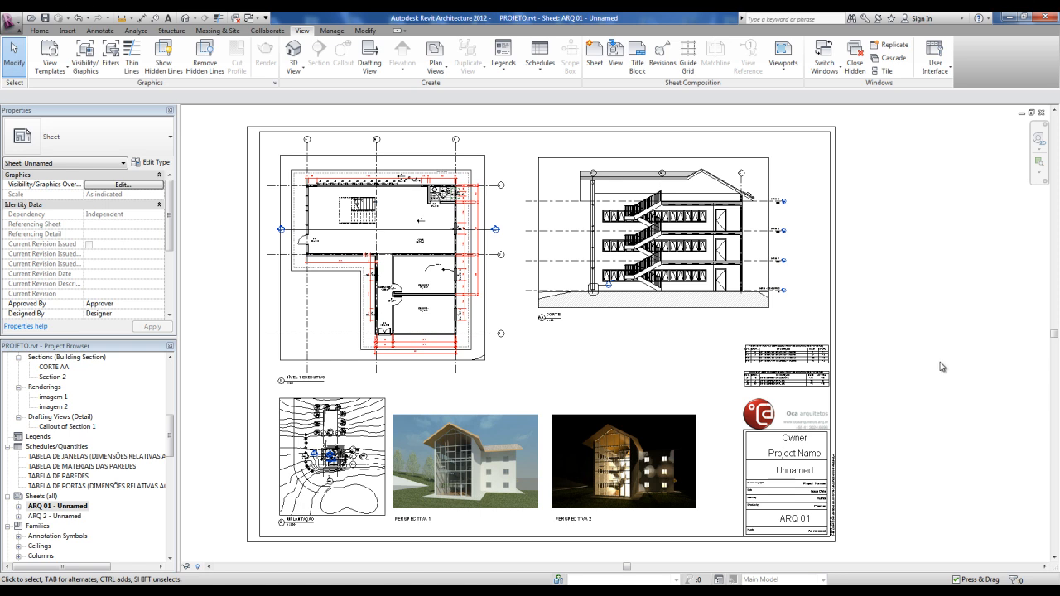
{"action": "middle_click_drag", "start_coordinate": [947, 367], "coordinate": [953, 372]}
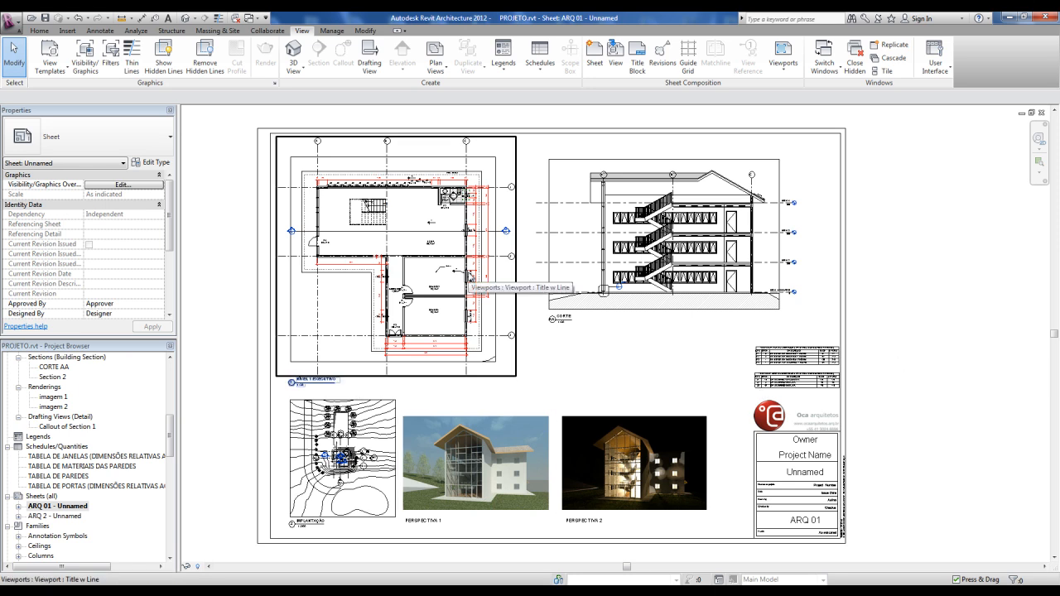
Start printing the current sheet and choose CutePDF Writer as the printer
{"action": "left_click", "coordinate": [17, 28]}
{"action": "left_click", "coordinate": [30, 230]}
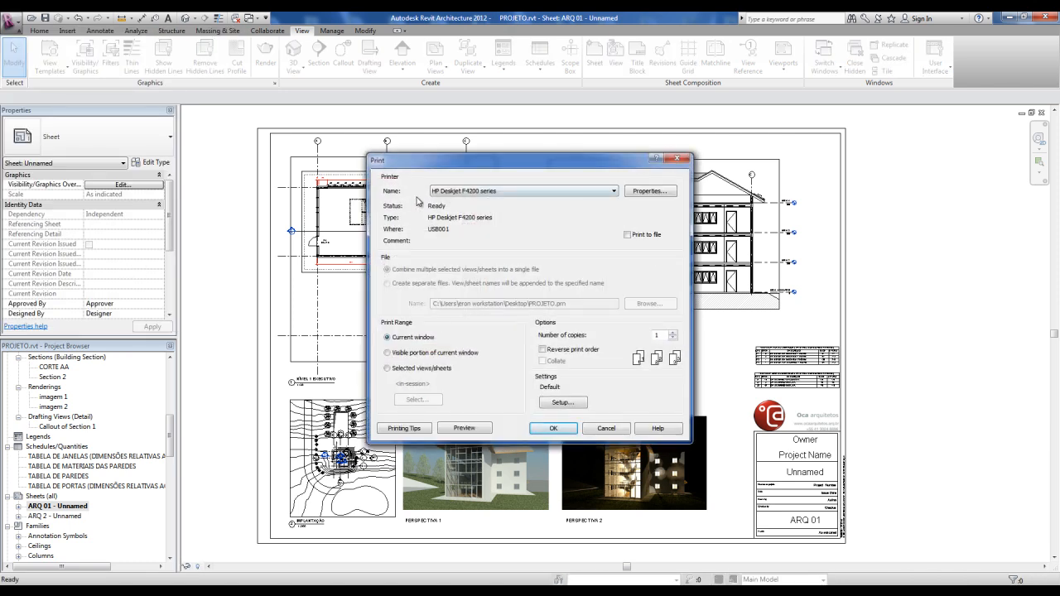
{"action": "left_click", "coordinate": [461, 193]}
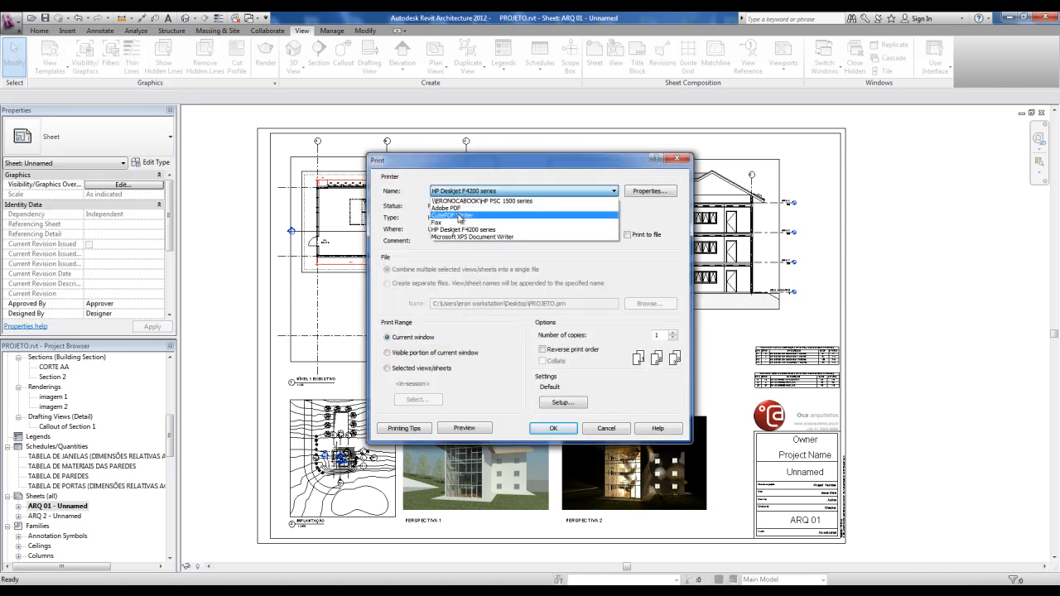
{"action": "left_click", "coordinate": [458, 215]}
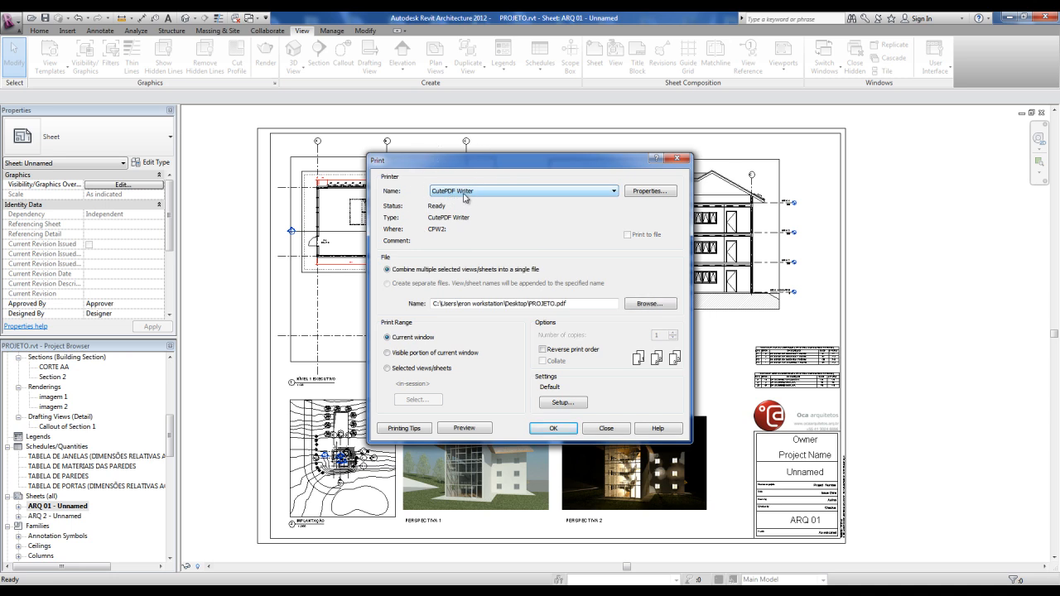
{"action": "left_click", "coordinate": [461, 192]}
{"action": "left_click", "coordinate": [464, 208]}
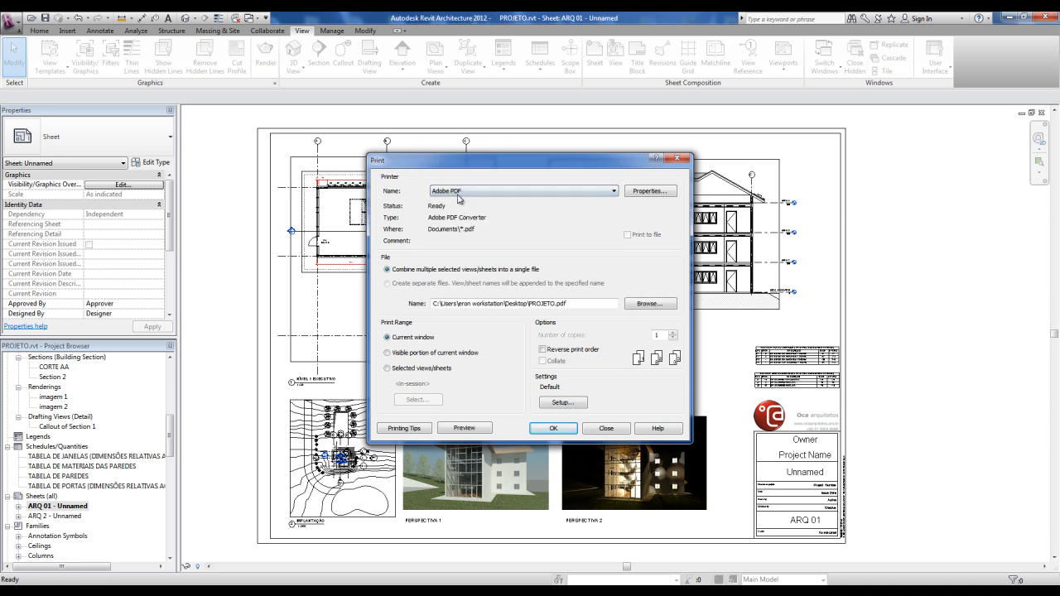
{"action": "left_click", "coordinate": [479, 194]}
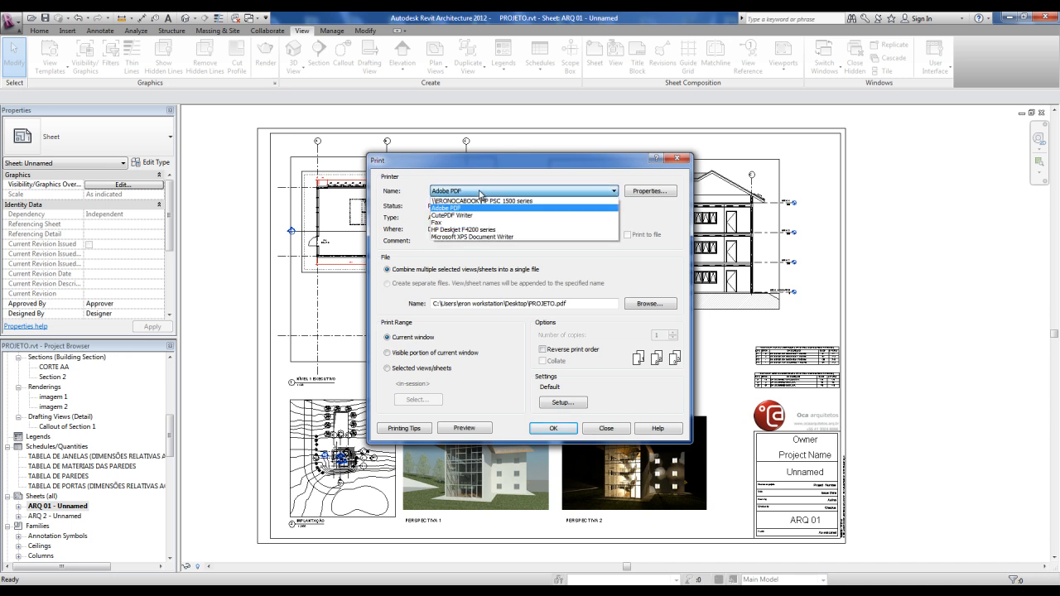
{"action": "left_click", "coordinate": [465, 214]}
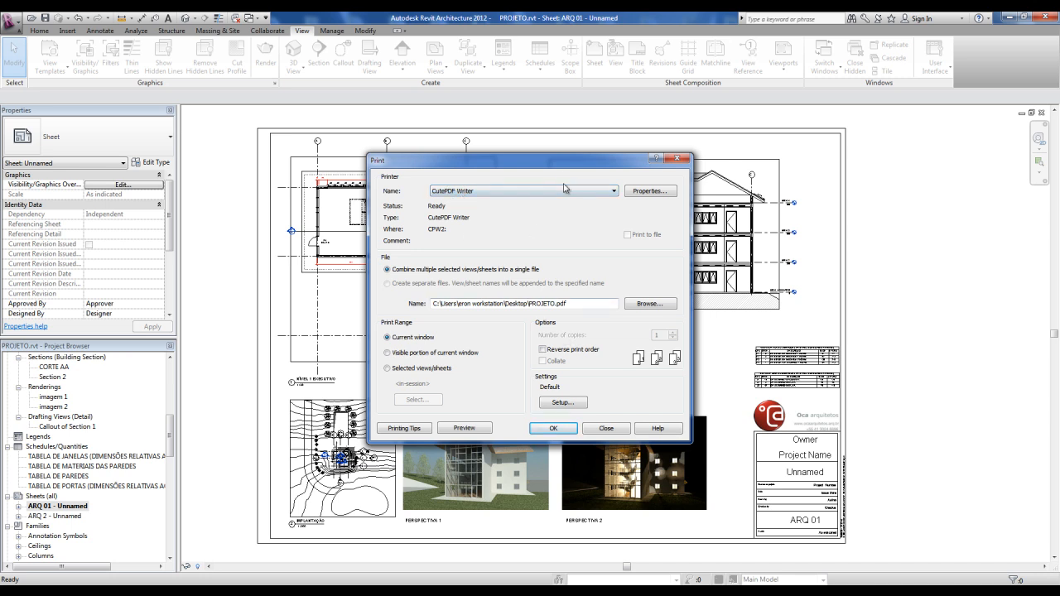
Set the paper size to ISO A0 in the print setup
{"action": "left_click_drag", "start_coordinate": [566, 166], "coordinate": [541, 154]}
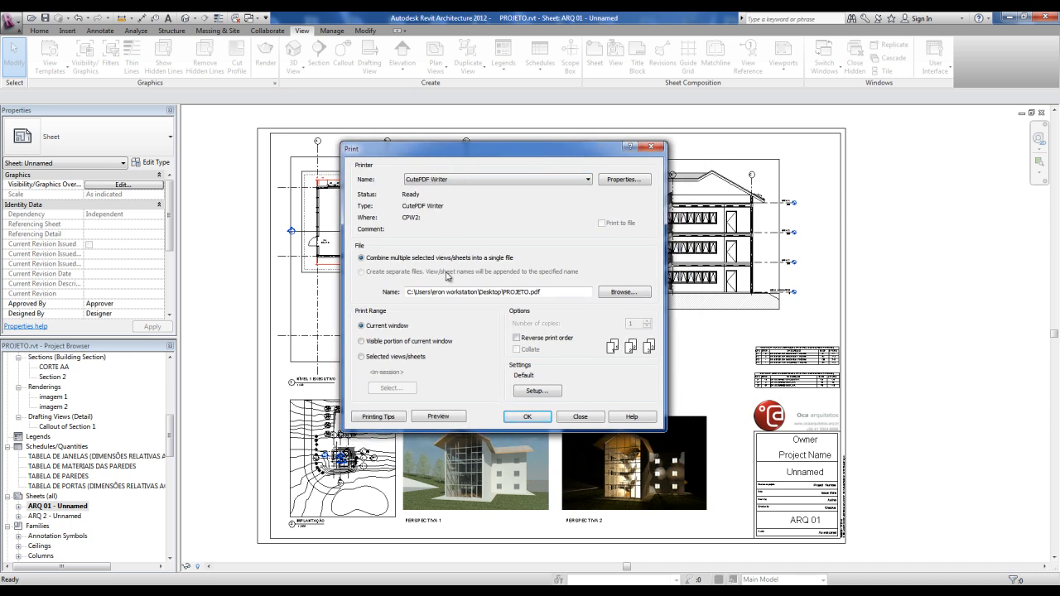
{"action": "left_click", "coordinate": [538, 396]}
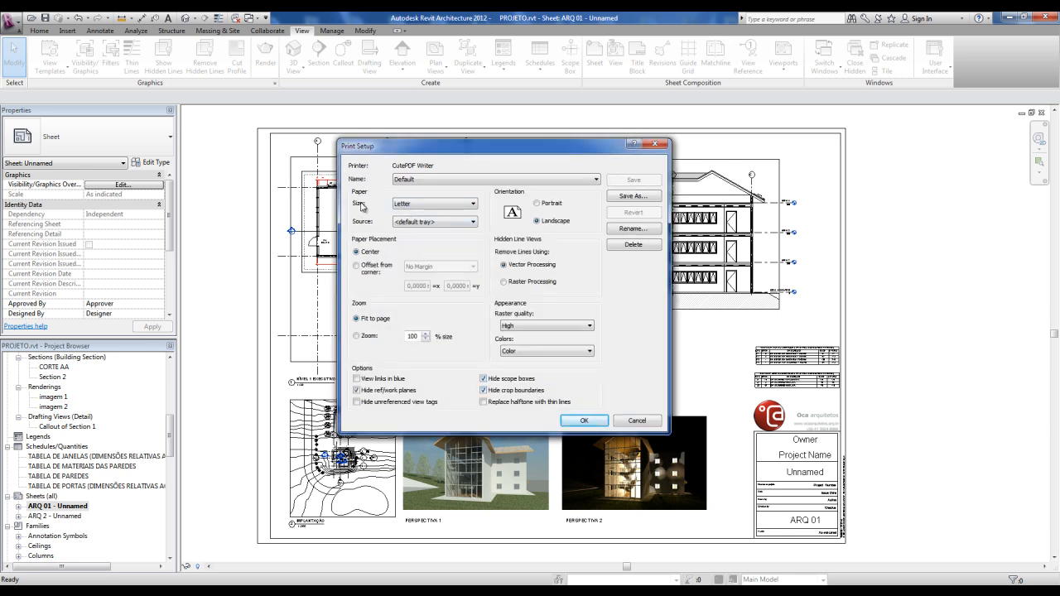
{"action": "left_click", "coordinate": [394, 204]}
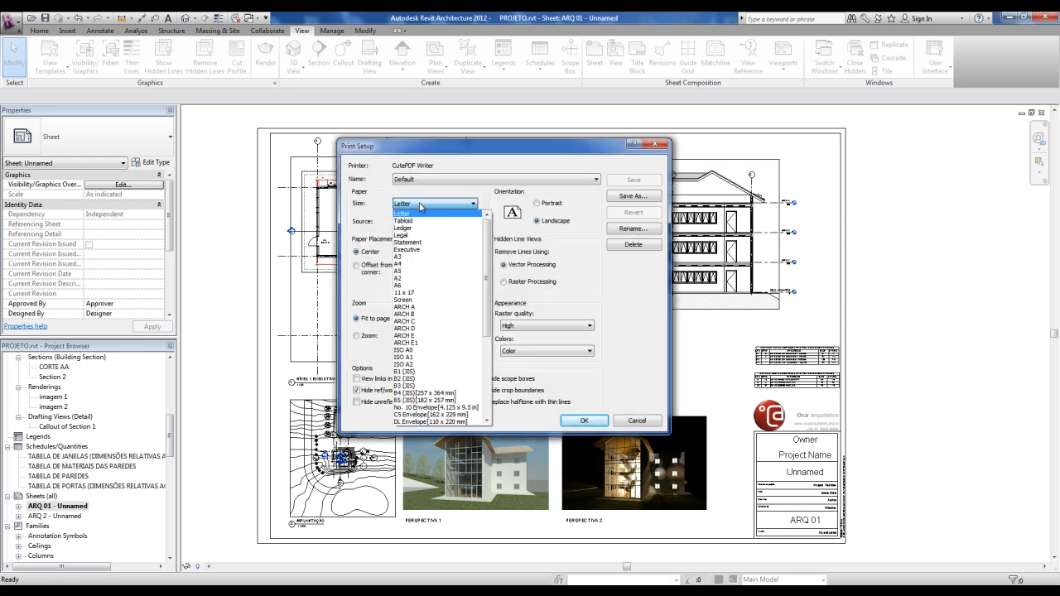
{"action": "left_click_drag", "start_coordinate": [485, 273], "coordinate": [485, 302]}
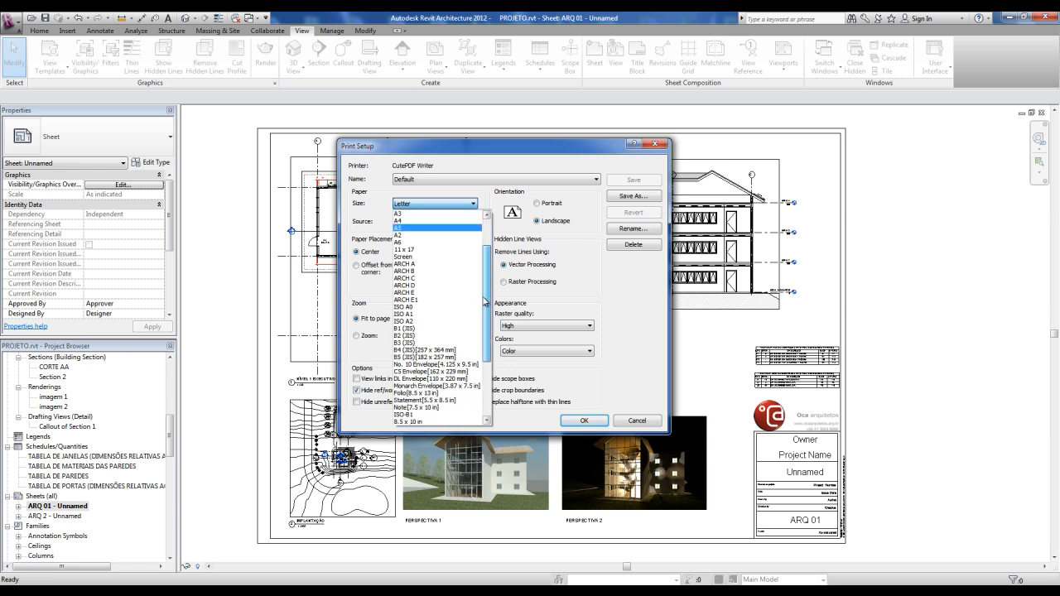
{"action": "left_click", "coordinate": [415, 308]}
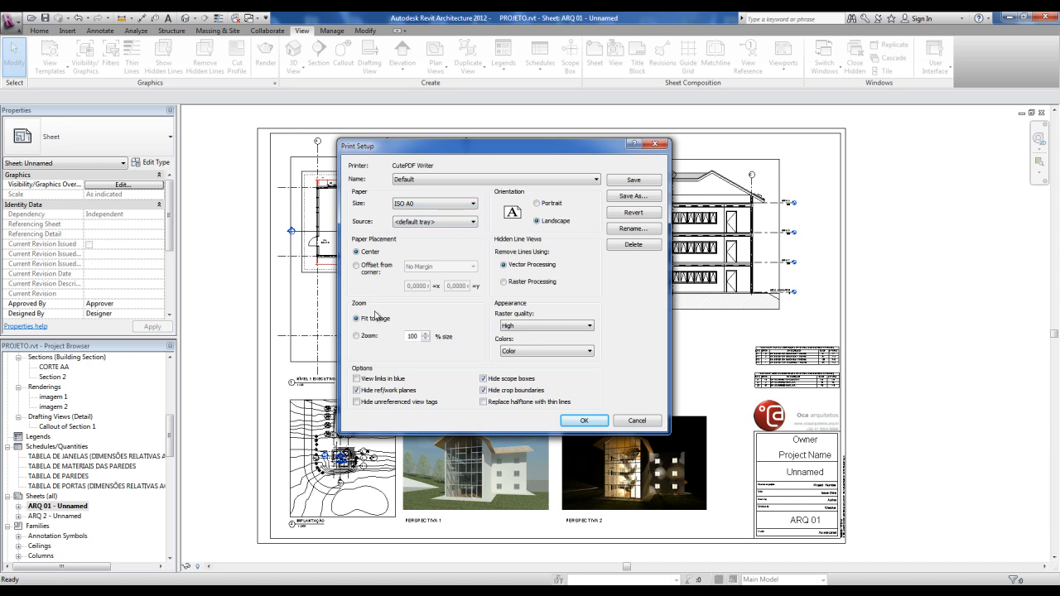
Set the print zoom to 100% size with the paper placement centred, keeping ISO A0, and confirm the print setup
{"action": "left_click", "coordinate": [357, 336]}
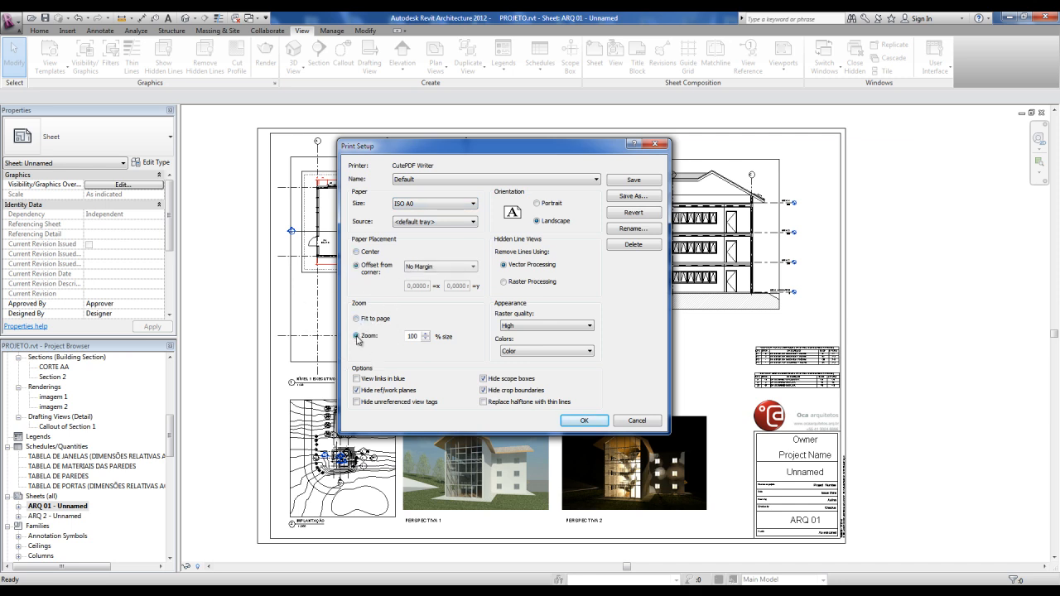
{"action": "left_click", "coordinate": [411, 336]}
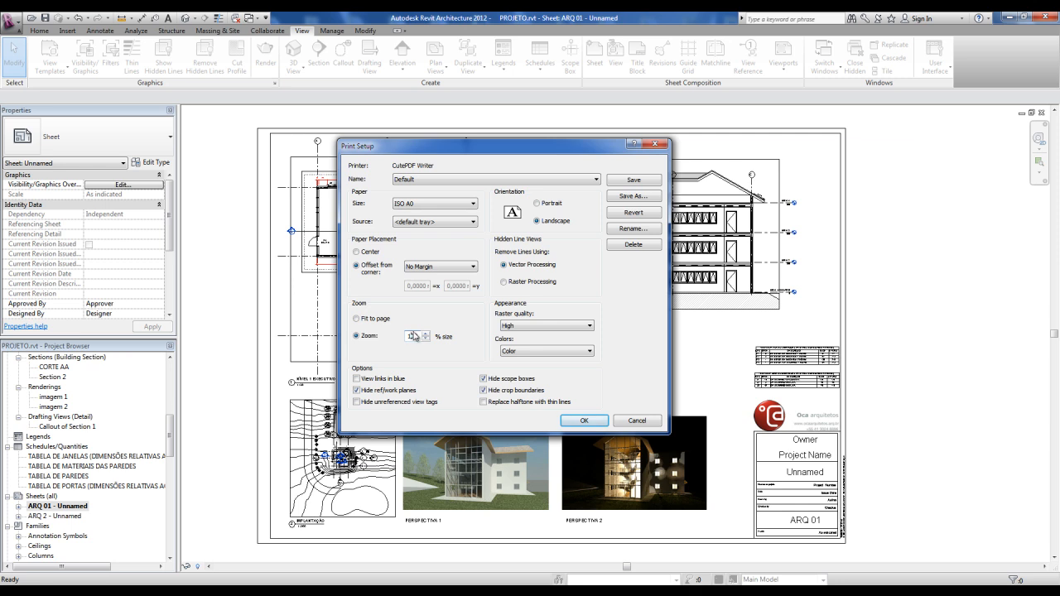
{"action": "left_click", "coordinate": [359, 337]}
{"action": "left_click", "coordinate": [812, 339]}
{"action": "left_click", "coordinate": [356, 253]}
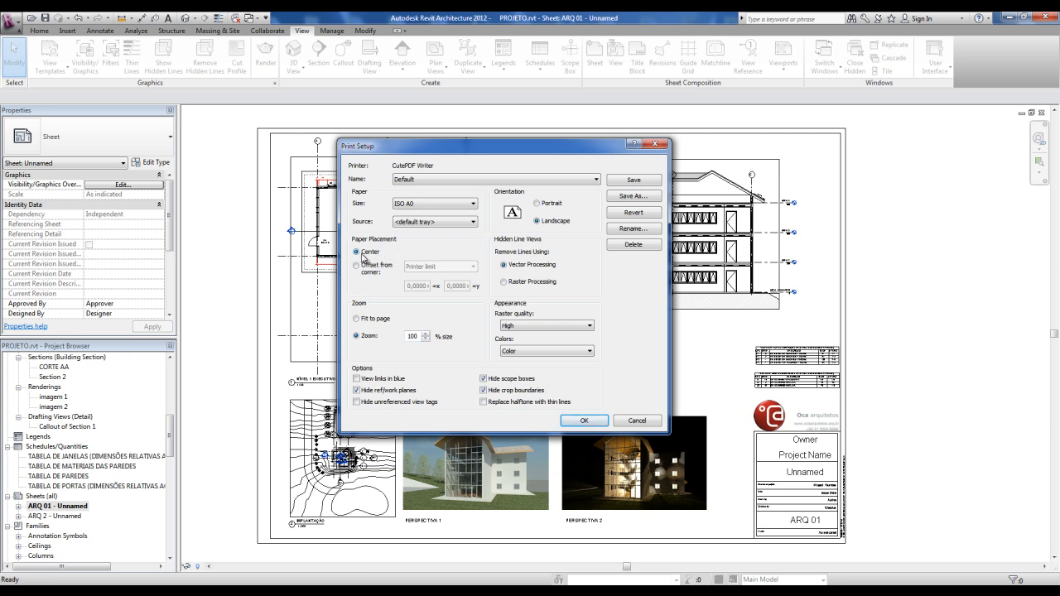
{"action": "key", "text": "ctrl"}
{"action": "left_click", "coordinate": [405, 205]}
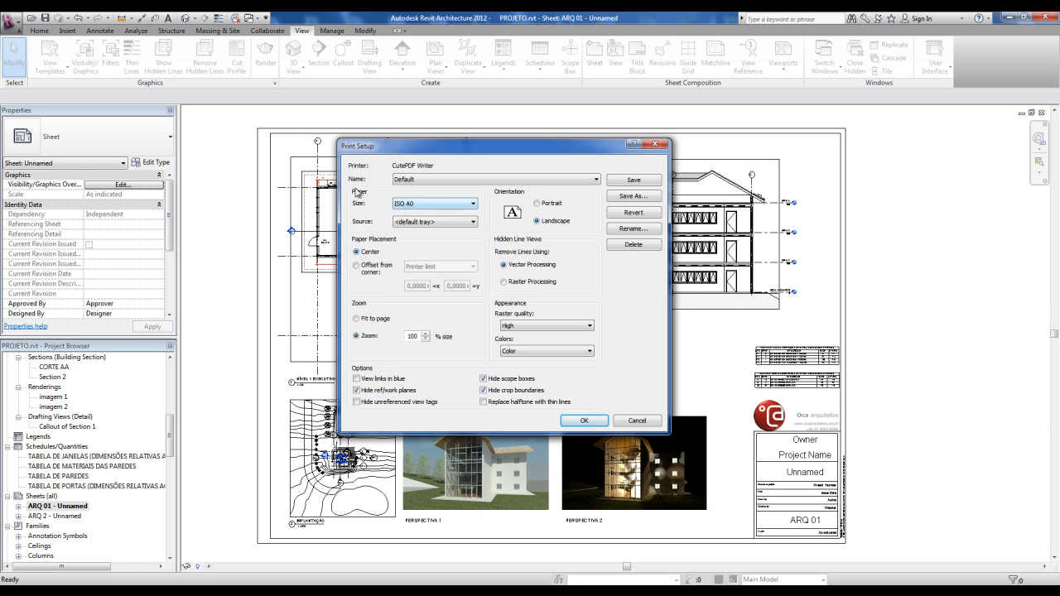
{"action": "key", "text": "ctrl"}
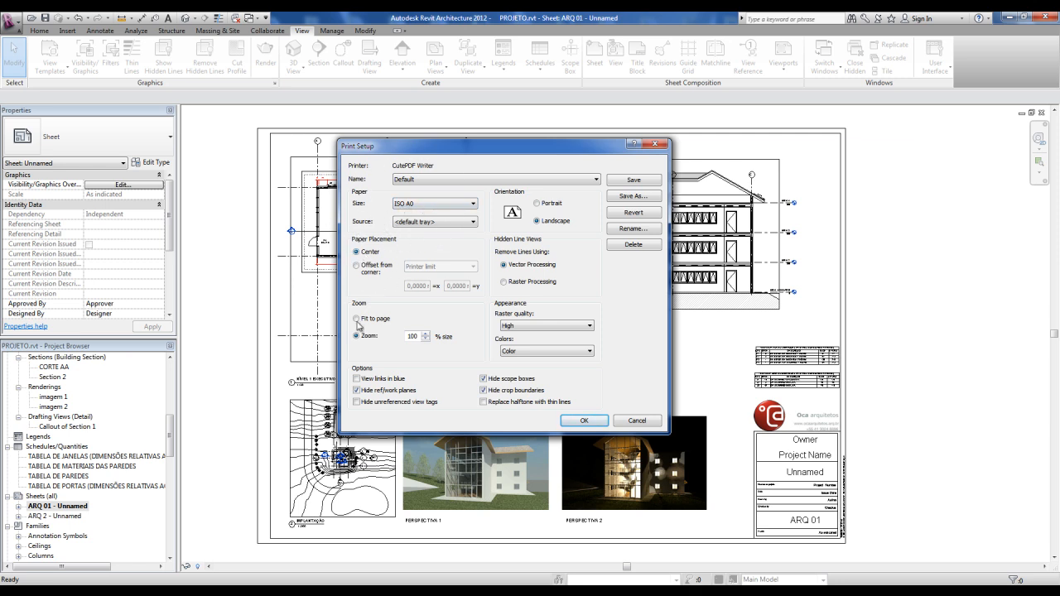
{"action": "key", "text": "ctrl"}
{"action": "left_click", "coordinate": [579, 421]}
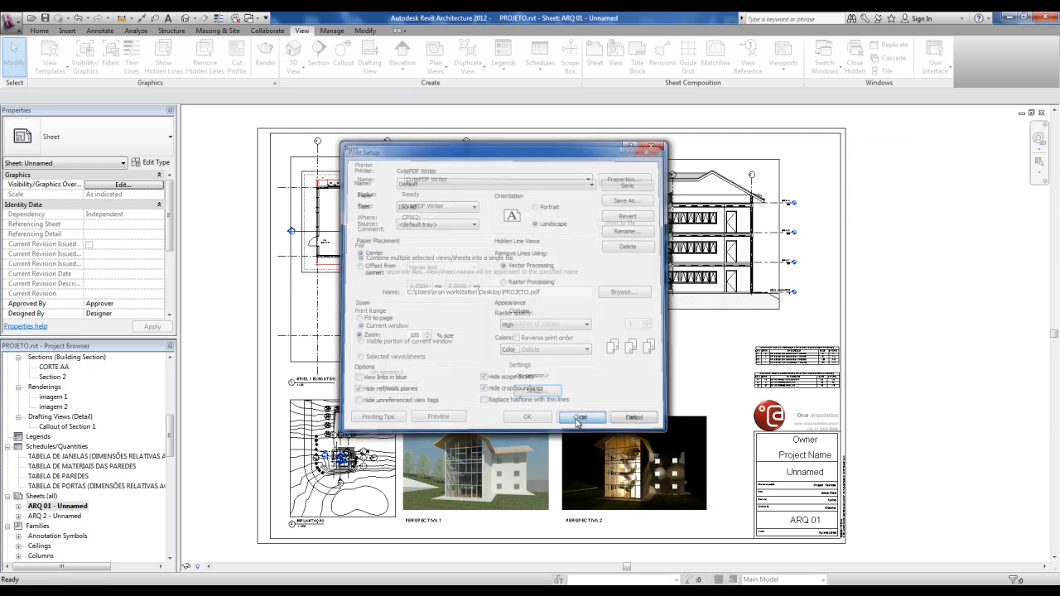
Print sheet ARQ 01, accept raster printing, and save the PDF to the Desktop as PRANCHA 1
{"action": "left_click", "coordinate": [527, 417]}
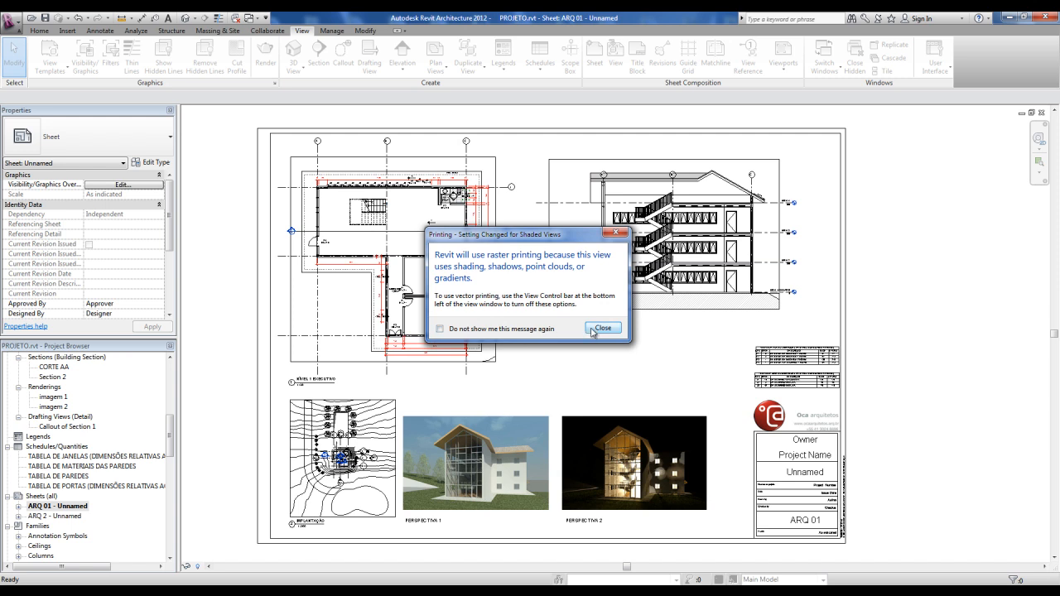
{"action": "left_click", "coordinate": [603, 328]}
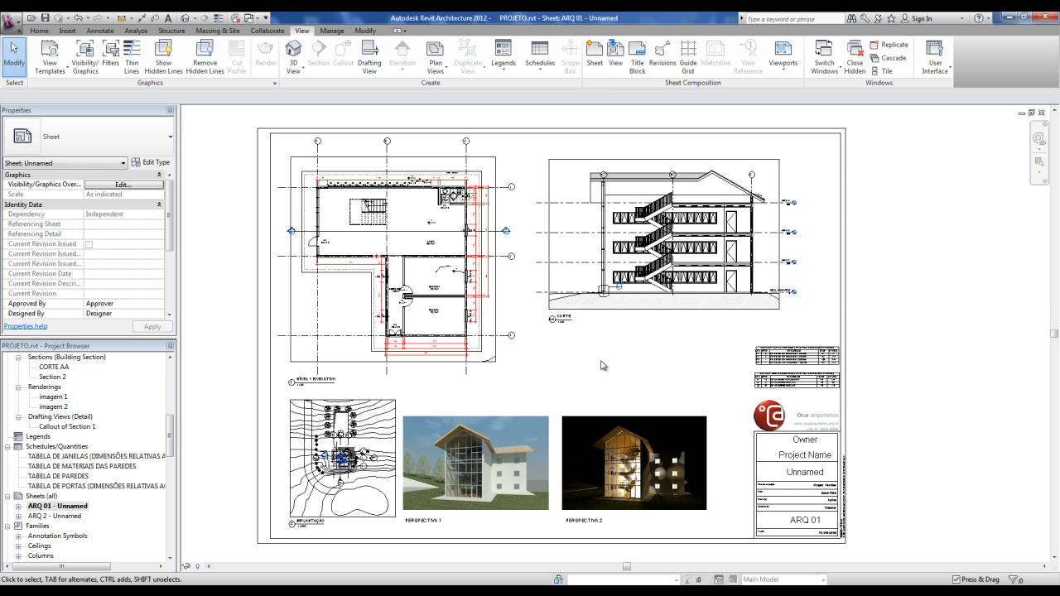
{"action": "left_click", "coordinate": [868, 591]}
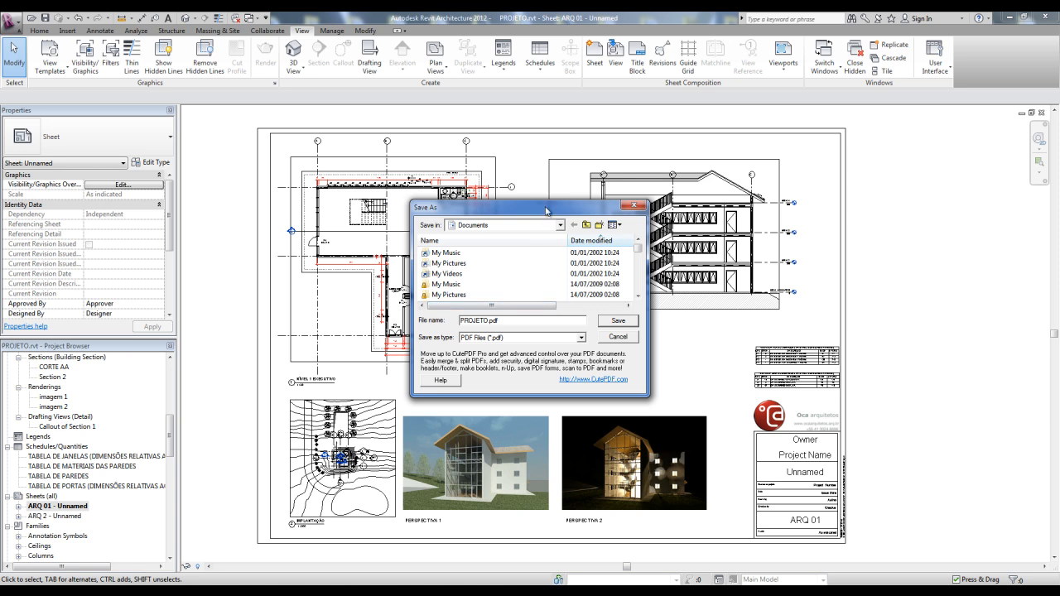
{"action": "left_click_drag", "start_coordinate": [547, 211], "coordinate": [530, 205]}
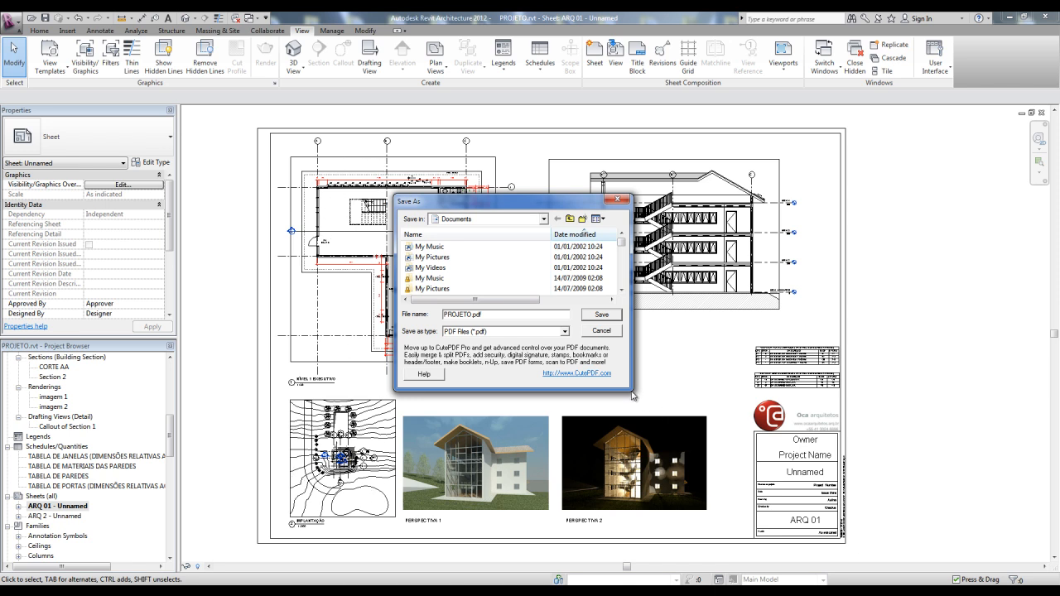
{"action": "left_click", "coordinate": [543, 219]}
{"action": "left_click", "coordinate": [451, 231]}
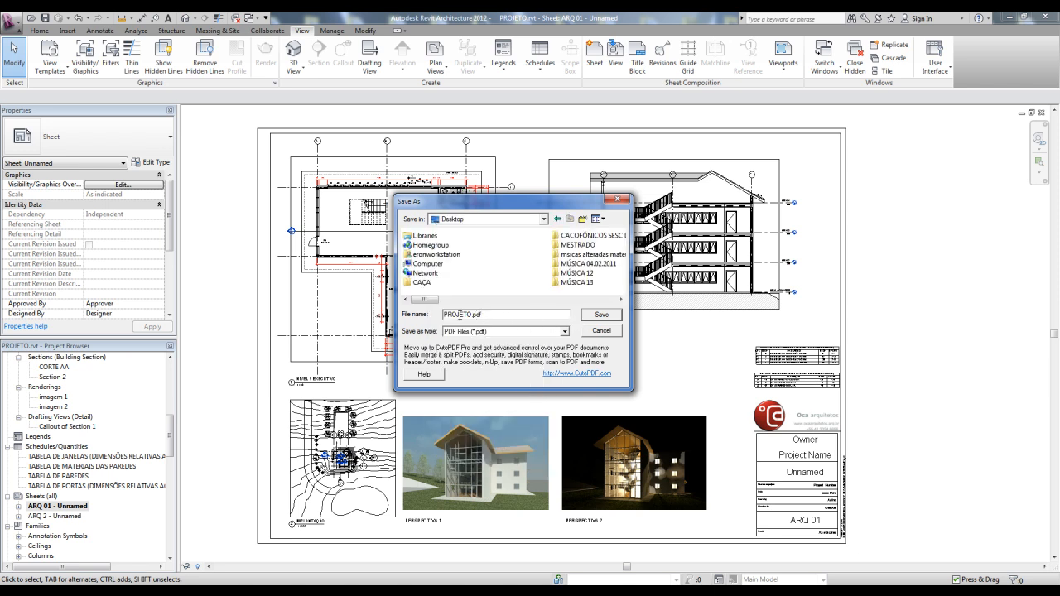
{"action": "left_click_drag", "start_coordinate": [469, 313], "coordinate": [412, 313]}
{"action": "type", "text": "P"}
{"action": "left_click", "coordinate": [608, 315]}
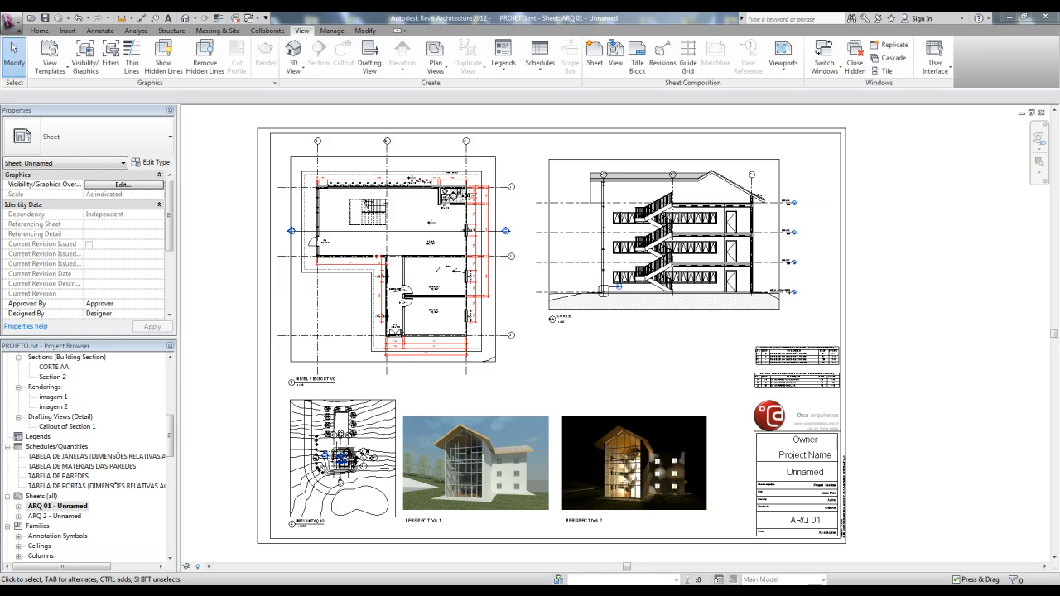
Switch to the desktop and open PRANCHA 1.pdf in Adobe Acrobat
{"action": "left_click", "coordinate": [1057, 593]}
{"action": "left_click", "coordinate": [65, 290]}
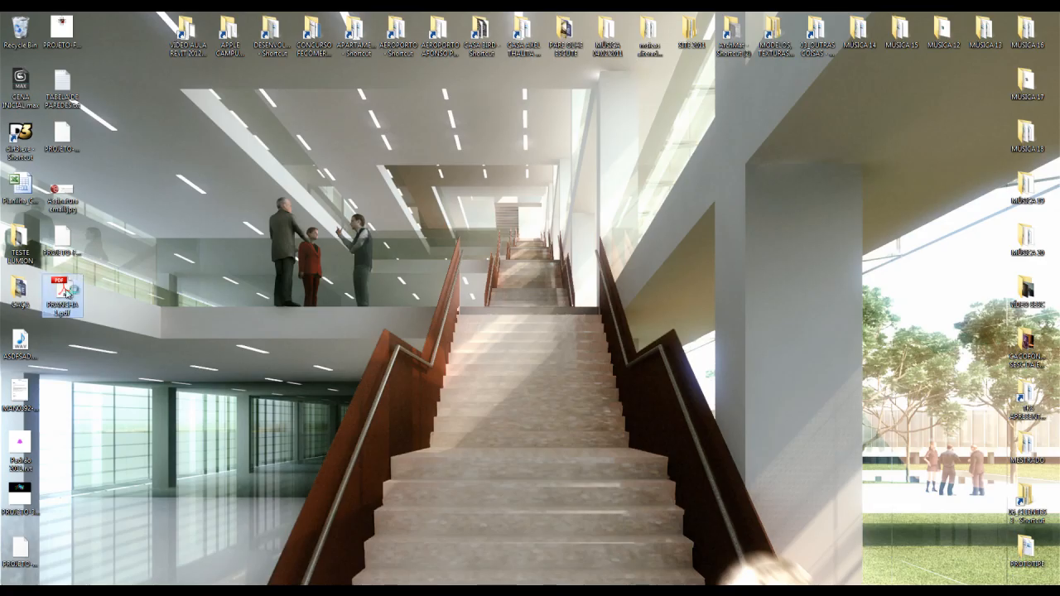
{"action": "double_click", "coordinate": [66, 289]}
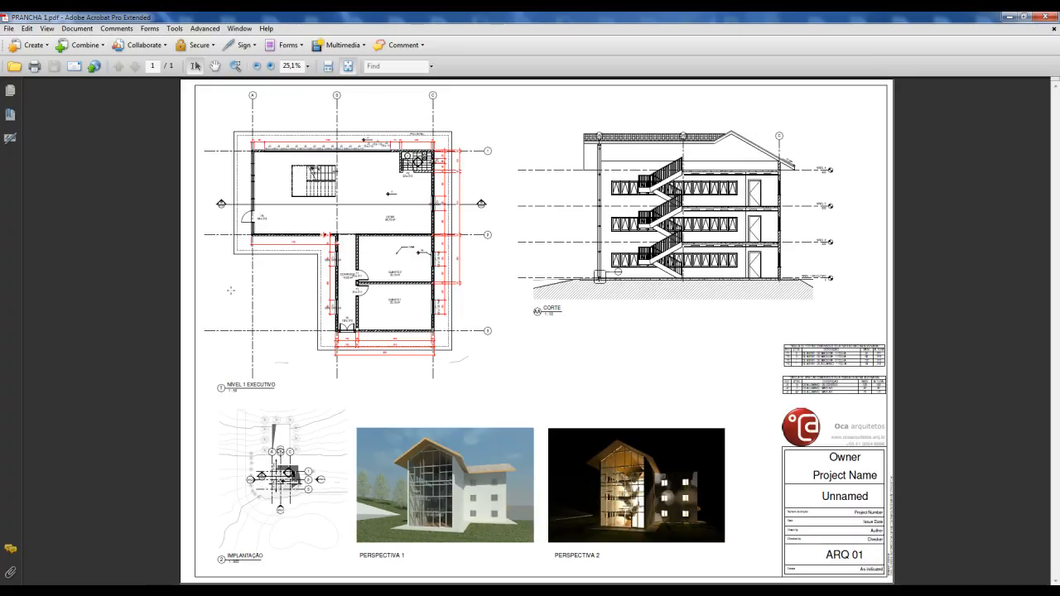
Examine the CORTE AA section in the PDF, from the ground slab detail to the level markers
{"action": "scroll", "coordinate": [677, 396], "scroll_direction": "up", "scroll_amount": 4, "text": "ctrl"}
{"action": "scroll", "coordinate": [668, 340], "scroll_direction": "up", "scroll_amount": 4, "text": "ctrl"}
{"action": "scroll", "coordinate": [667, 341], "scroll_direction": "up", "scroll_amount": 2, "text": "ctrl"}
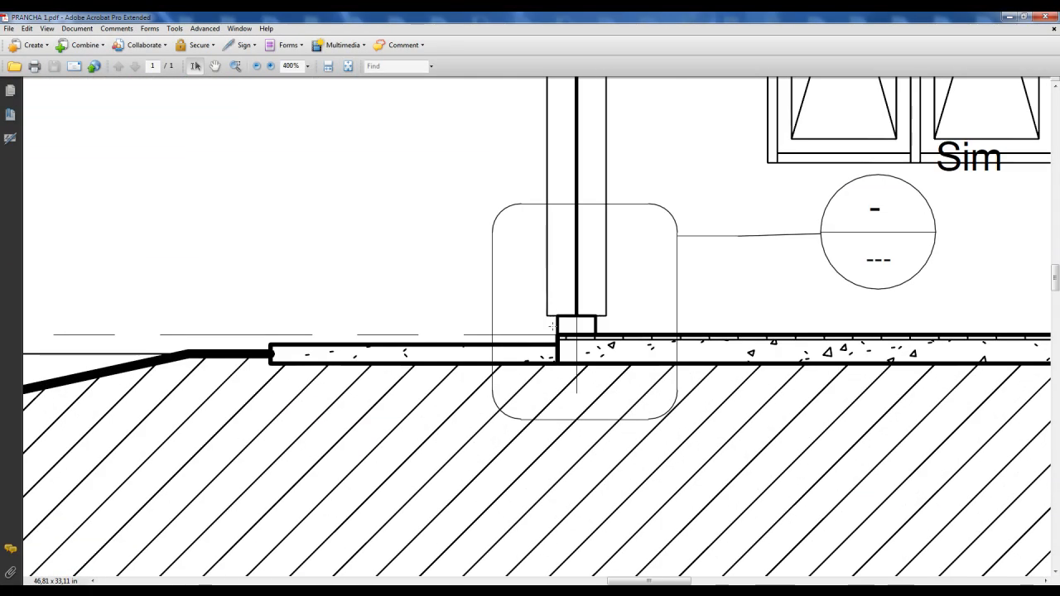
{"action": "scroll", "coordinate": [639, 300], "scroll_direction": "down", "scroll_amount": 2, "text": "ctrl"}
{"action": "scroll", "coordinate": [427, 276], "scroll_direction": "down", "scroll_amount": 2, "text": "ctrl"}
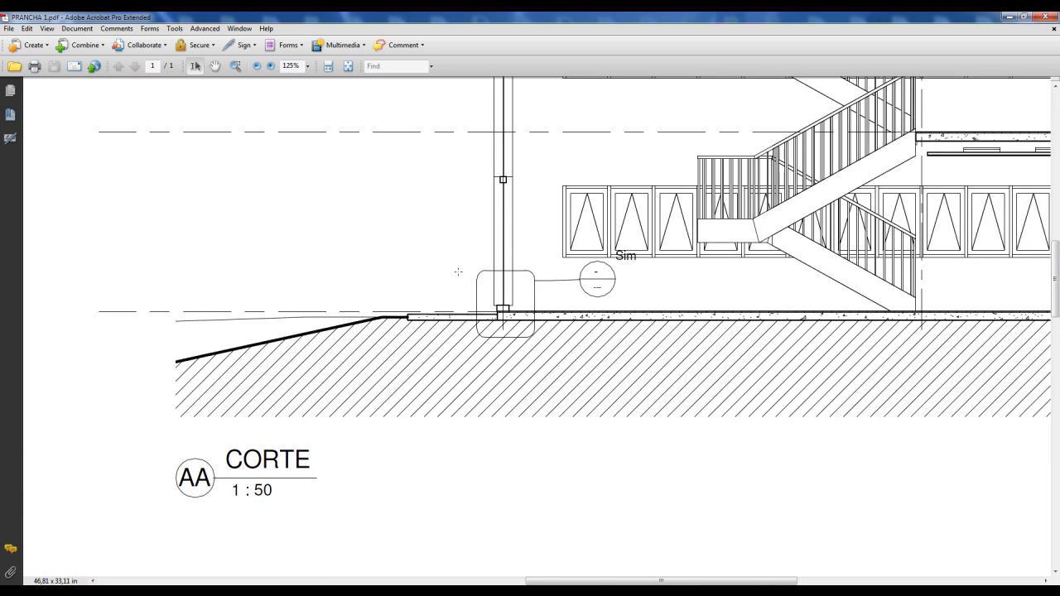
{"action": "scroll", "coordinate": [504, 257], "scroll_direction": "down", "scroll_amount": 3, "text": "ctrl"}
{"action": "scroll", "coordinate": [430, 307], "scroll_direction": "up", "scroll_amount": 3, "text": "ctrl"}
{"action": "scroll", "coordinate": [412, 326], "scroll_direction": "down", "scroll_amount": 2, "text": "ctrl"}
{"action": "scroll", "coordinate": [413, 326], "scroll_direction": "down", "scroll_amount": 3, "text": "ctrl"}
{"action": "scroll", "coordinate": [729, 346], "scroll_direction": "up", "scroll_amount": 7, "text": "ctrl"}
{"action": "scroll", "coordinate": [751, 358], "scroll_direction": "down", "scroll_amount": 5, "text": "ctrl"}
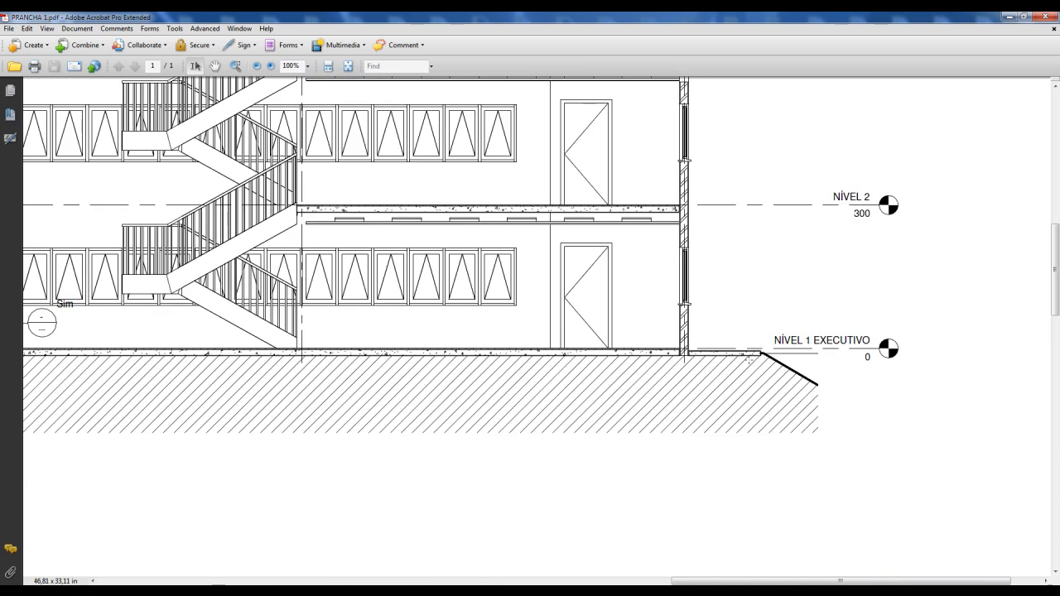
Examine the perspectives, the IMPLANTAÇÃO site plan and the door and window schedules in the PDF
{"action": "scroll", "coordinate": [751, 358], "scroll_direction": "down", "scroll_amount": 4, "text": "ctrl"}
{"action": "scroll", "coordinate": [602, 528], "scroll_direction": "up", "scroll_amount": 6, "text": "ctrl"}
{"action": "scroll", "coordinate": [263, 366], "scroll_direction": "down", "scroll_amount": 4, "text": "ctrl"}
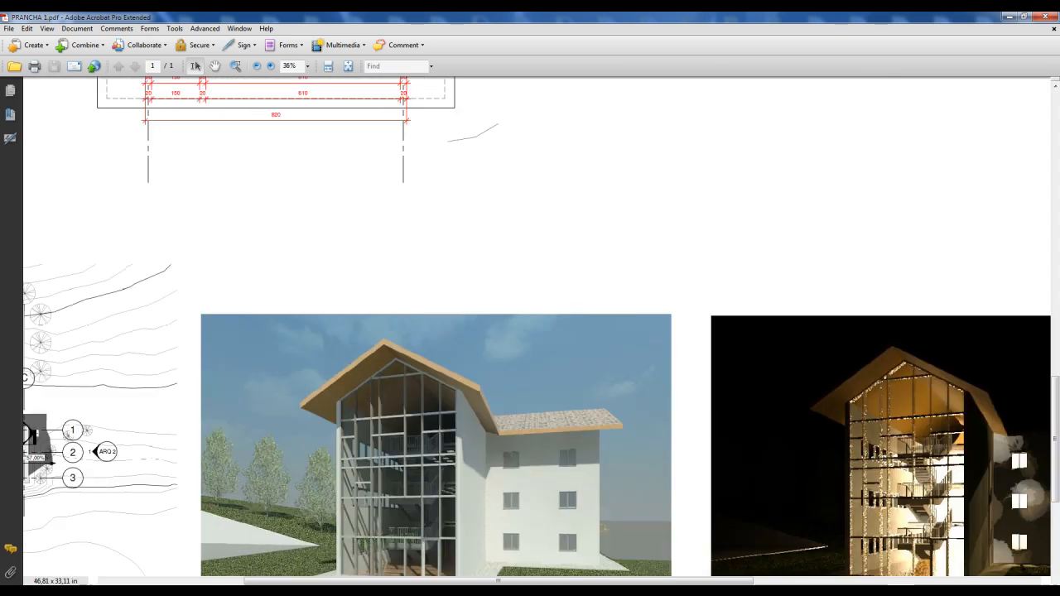
{"action": "scroll", "coordinate": [263, 366], "scroll_direction": "up", "scroll_amount": 2, "text": "ctrl"}
{"action": "scroll", "coordinate": [108, 470], "scroll_direction": "up", "scroll_amount": 4, "text": "ctrl"}
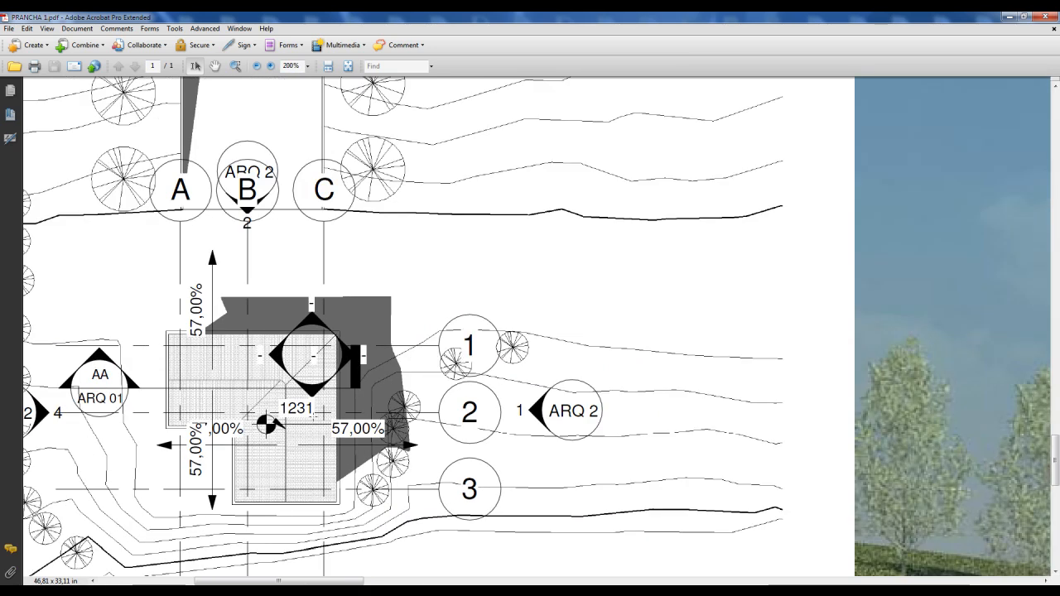
{"action": "scroll", "coordinate": [279, 367], "scroll_direction": "down", "scroll_amount": 4, "text": "ctrl"}
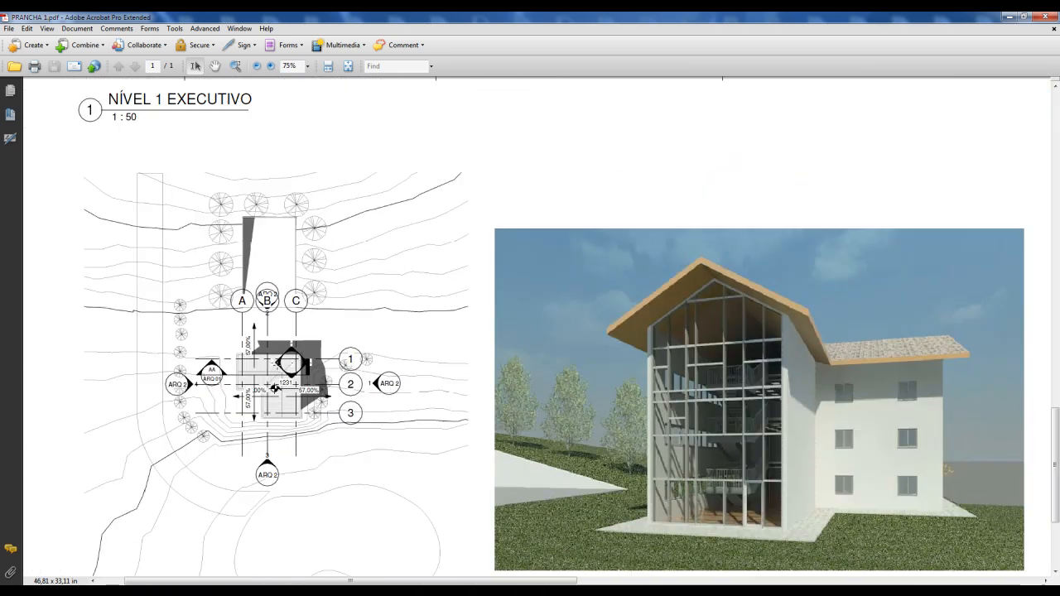
{"action": "scroll", "coordinate": [276, 388], "scroll_direction": "down", "scroll_amount": 1, "text": "ctrl"}
{"action": "scroll", "coordinate": [276, 386], "scroll_direction": "down", "scroll_amount": 3, "text": "ctrl"}
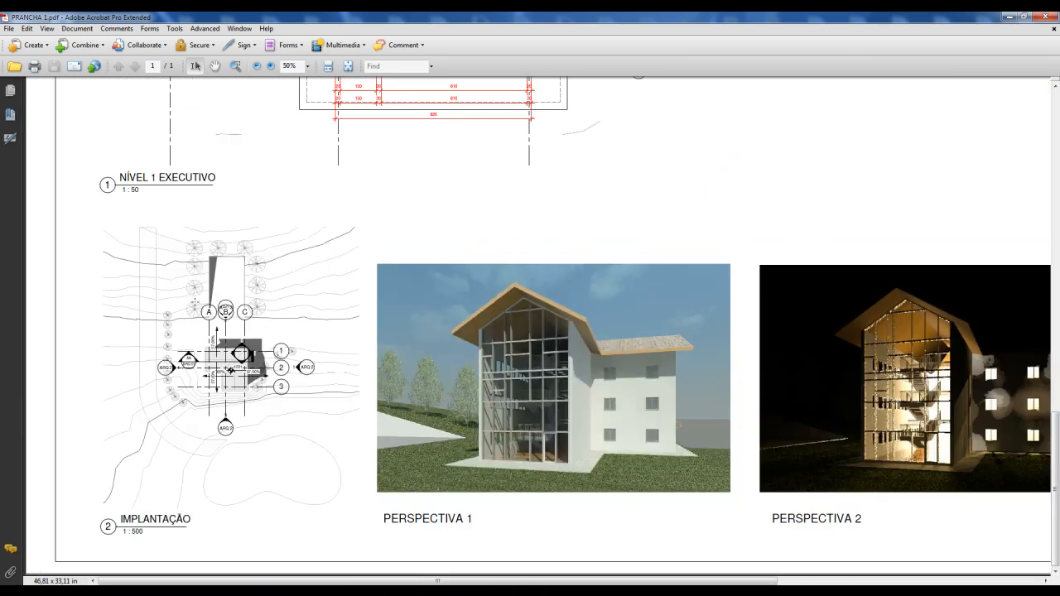
{"action": "scroll", "coordinate": [686, 320], "scroll_direction": "up", "scroll_amount": 6, "text": "ctrl"}
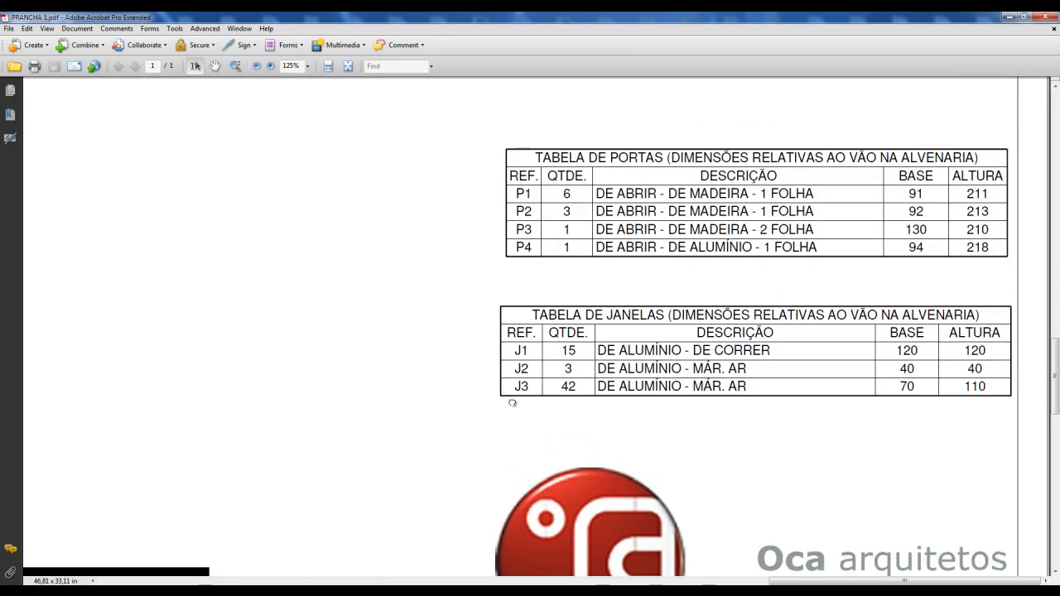
{"action": "scroll", "coordinate": [801, 283], "scroll_direction": "down", "scroll_amount": 5, "text": "ctrl"}
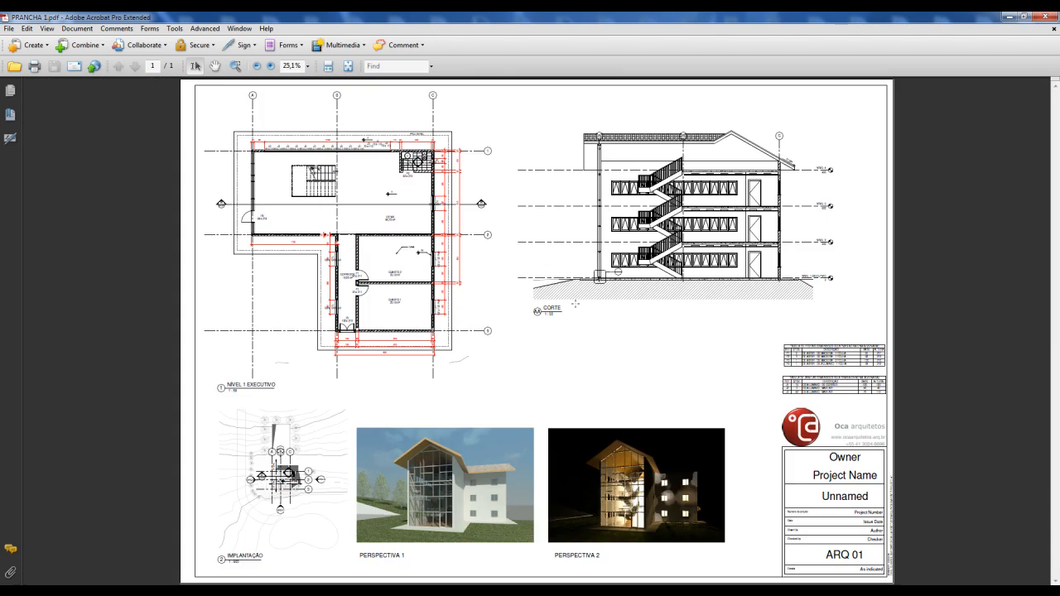
Inspect the line weights and annotations of the I.S. bathroom in the NÍVEL 1 EXECUTIVO plan of the PDF
{"action": "scroll", "coordinate": [399, 163], "scroll_direction": "up", "scroll_amount": 9, "text": "ctrl"}
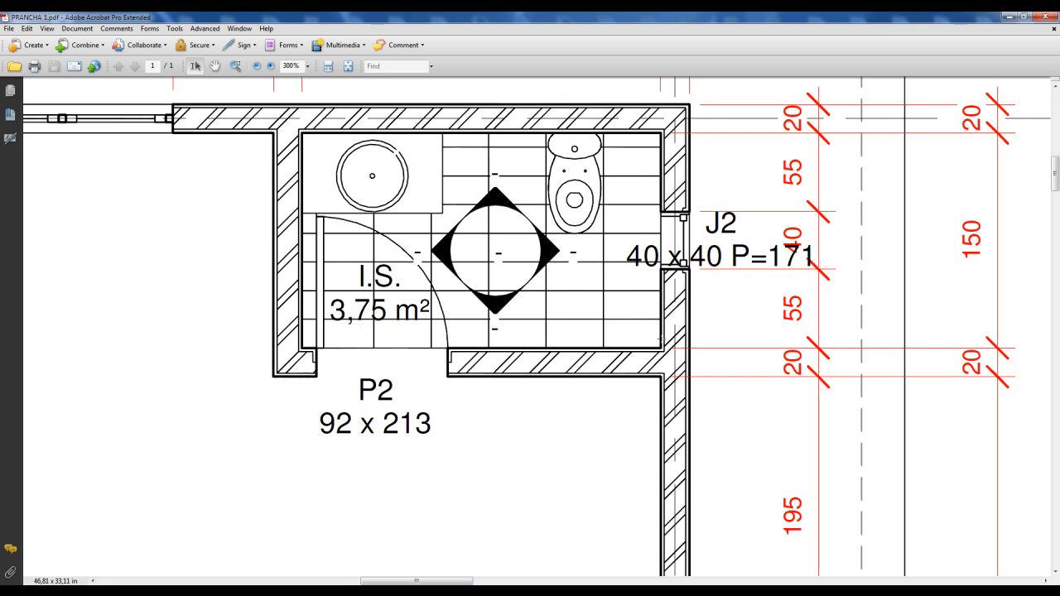
{"action": "scroll", "coordinate": [660, 338], "scroll_direction": "down", "scroll_amount": 1, "text": "ctrl"}
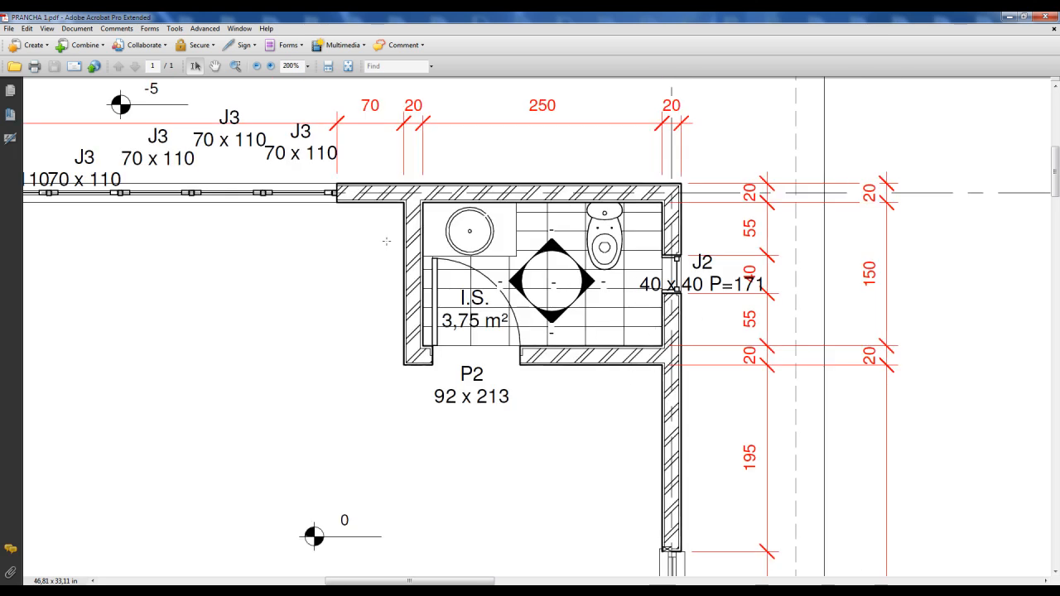
{"action": "scroll", "coordinate": [403, 202], "scroll_direction": "up", "scroll_amount": 2, "text": "ctrl"}
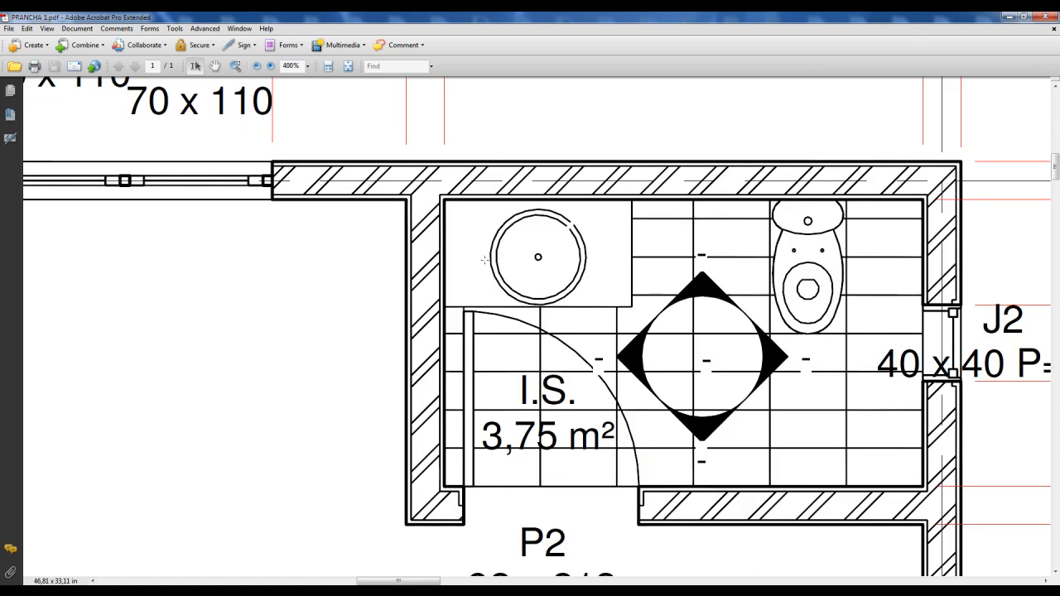
{"action": "scroll", "coordinate": [360, 321], "scroll_direction": "down", "scroll_amount": 6, "text": "ctrl"}
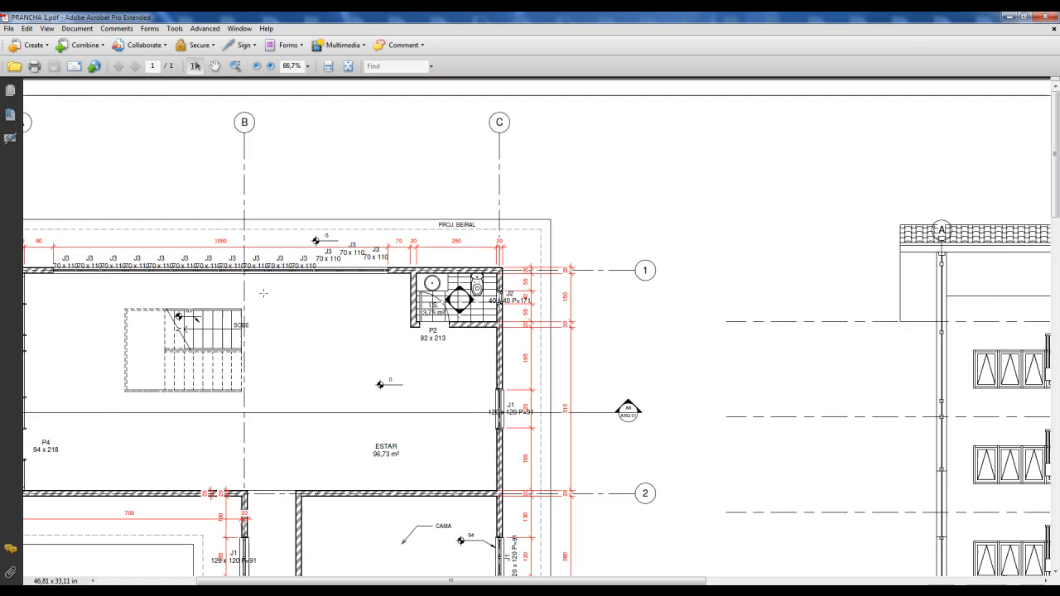
{"action": "scroll", "coordinate": [360, 321], "scroll_direction": "down", "scroll_amount": 3, "text": "ctrl"}
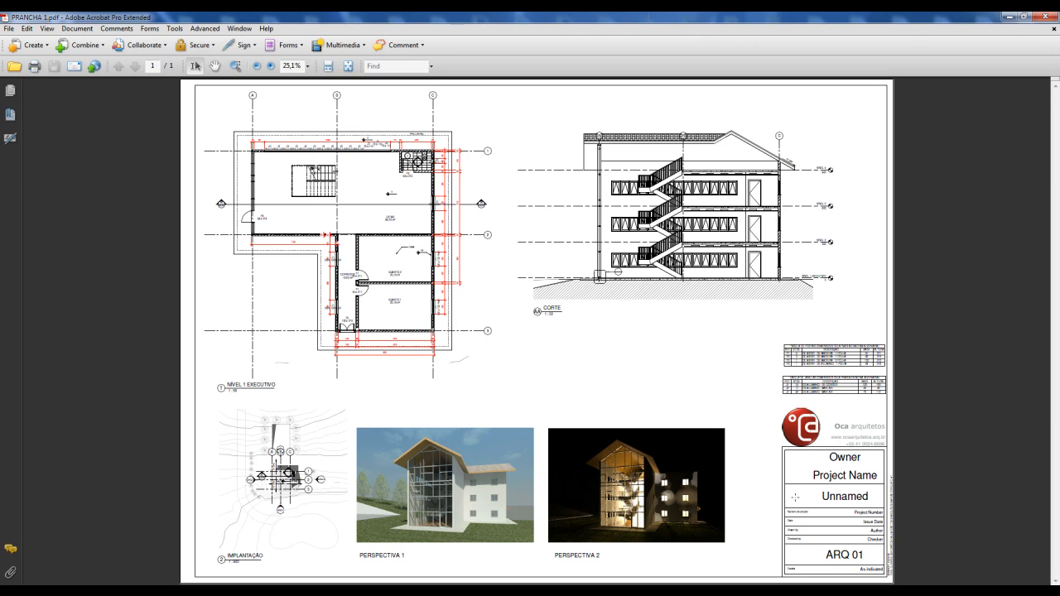
Close the PDF, switch back to Revit and open the NÍVEL 1 EXECUTIVO floor plan
{"action": "left_click", "coordinate": [1046, 17]}
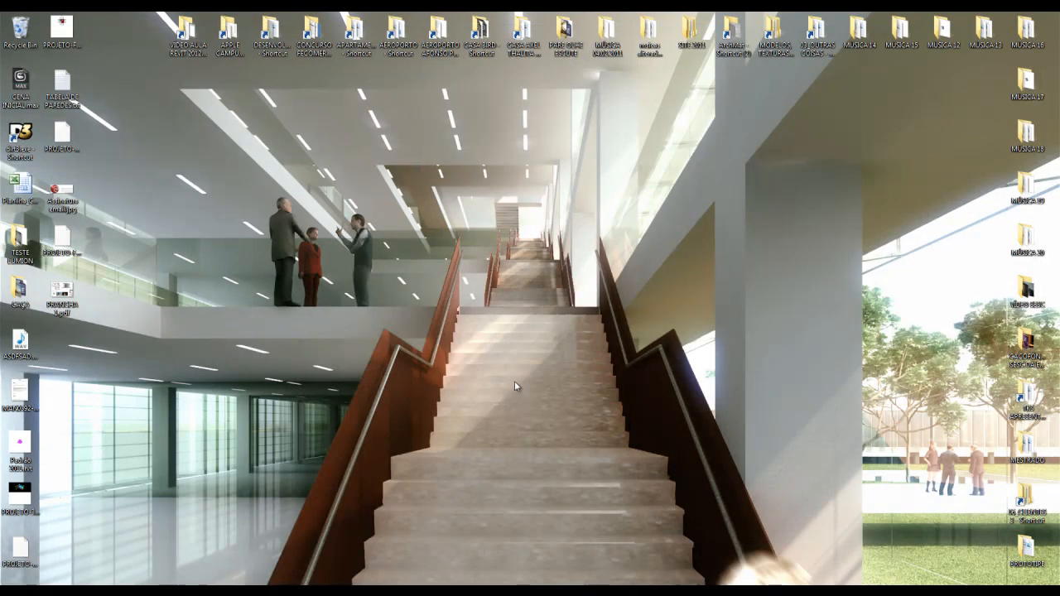
{"action": "left_click", "coordinate": [348, 548]}
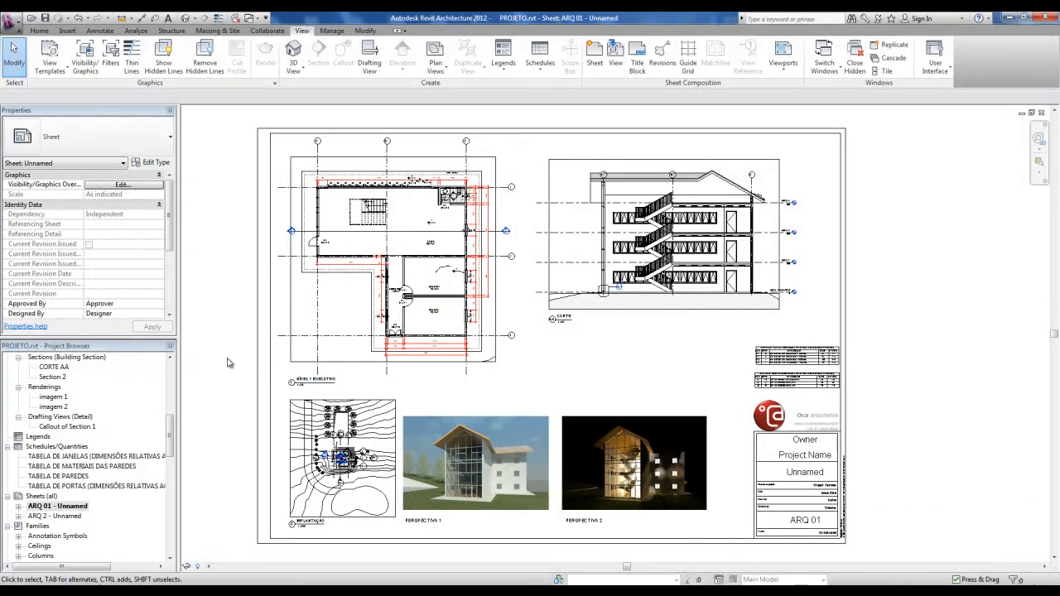
{"action": "left_click_drag", "start_coordinate": [171, 434], "coordinate": [171, 372]}
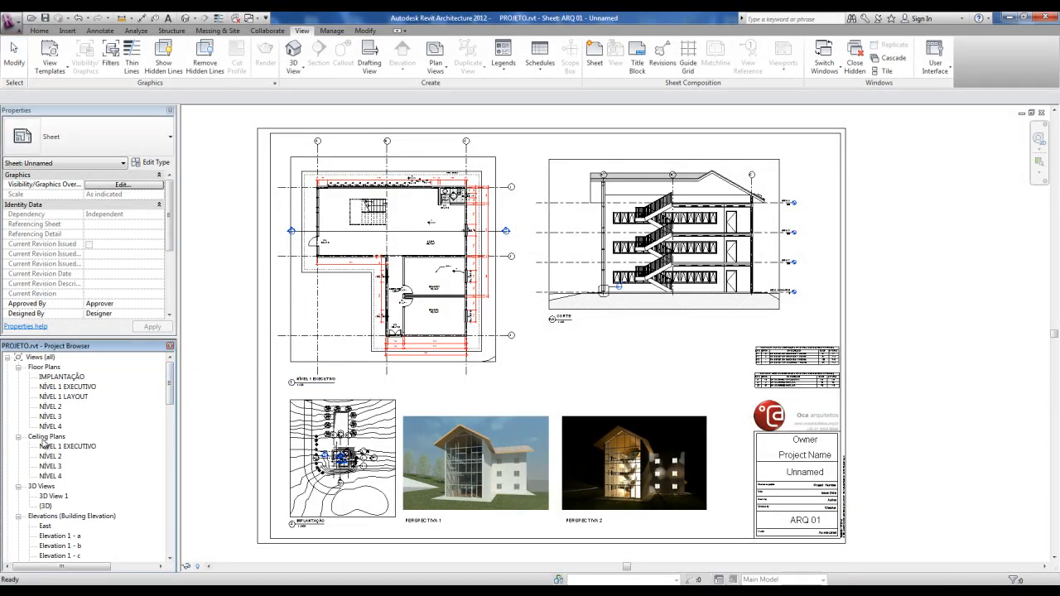
{"action": "double_click", "coordinate": [62, 386]}
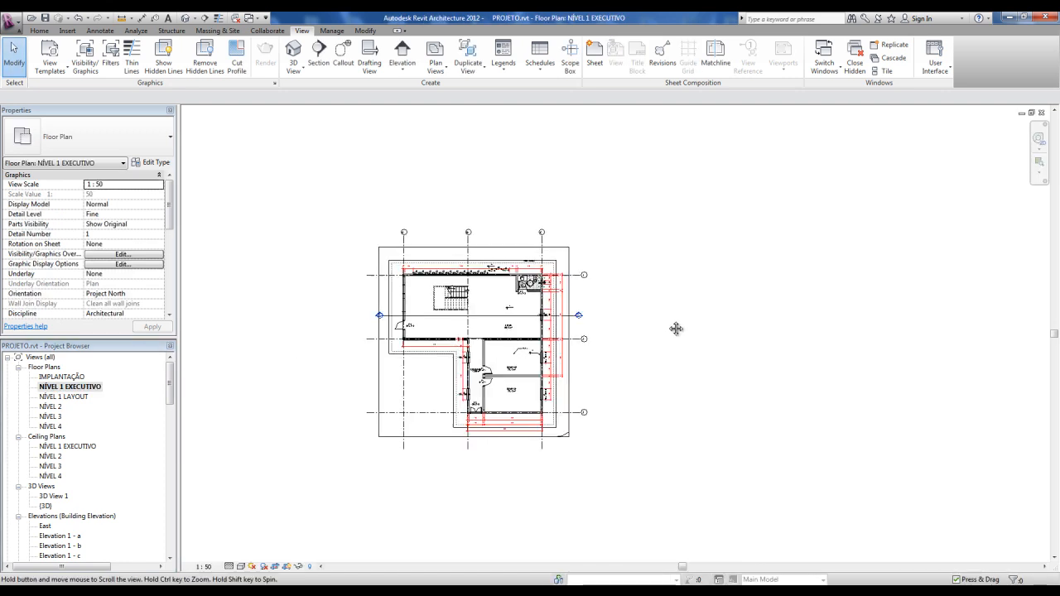
Set the cut line weight of the Walls category to 7 in the model object styles
{"action": "scroll", "coordinate": [432, 351], "scroll_direction": "up", "scroll_amount": 10}
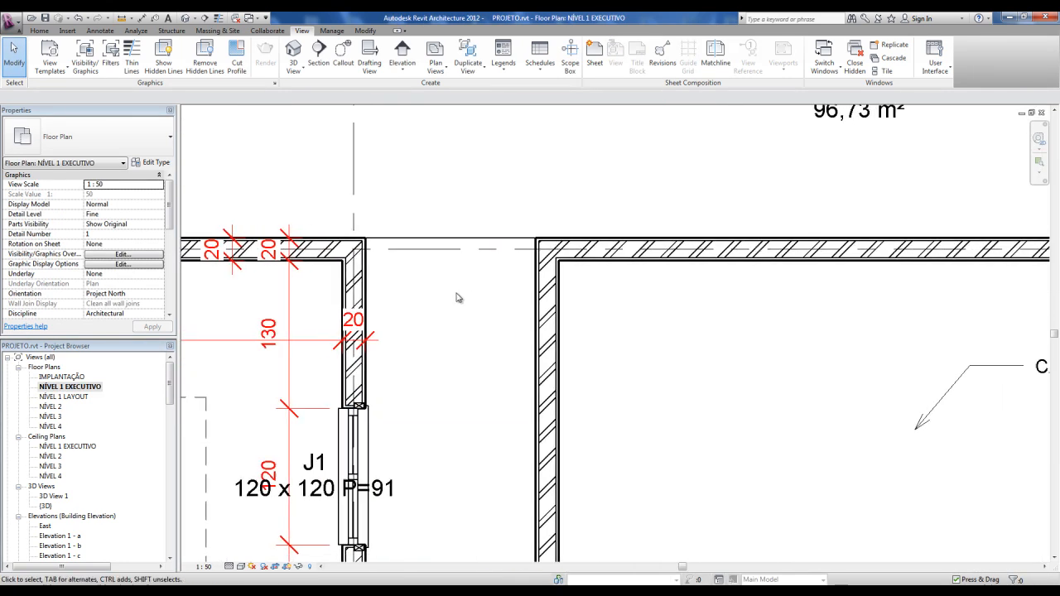
{"action": "scroll", "coordinate": [559, 282], "scroll_direction": "down", "scroll_amount": 3}
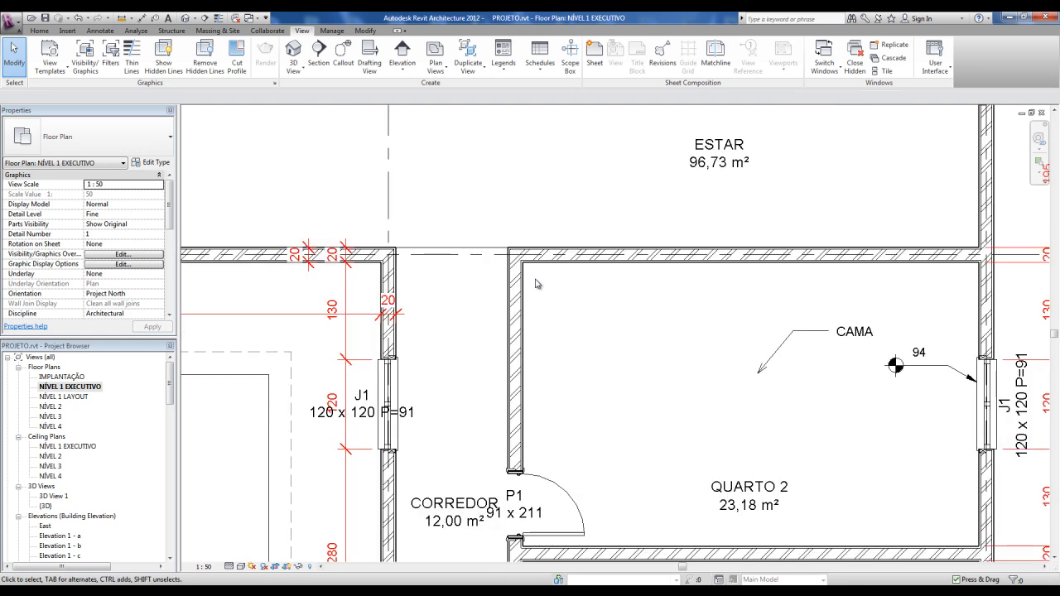
{"action": "left_click", "coordinate": [331, 31]}
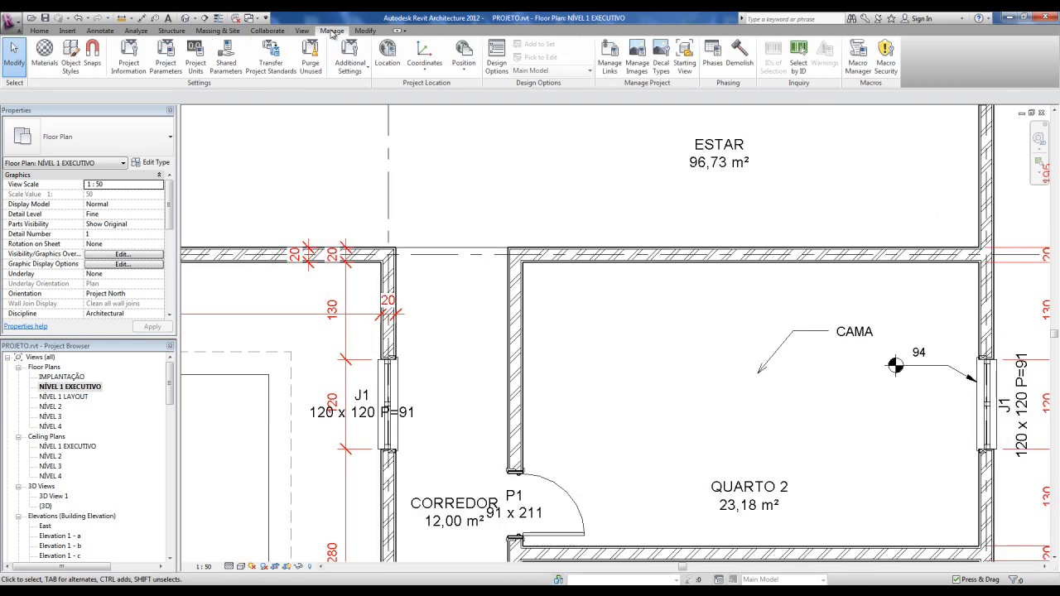
{"action": "left_click", "coordinate": [69, 66]}
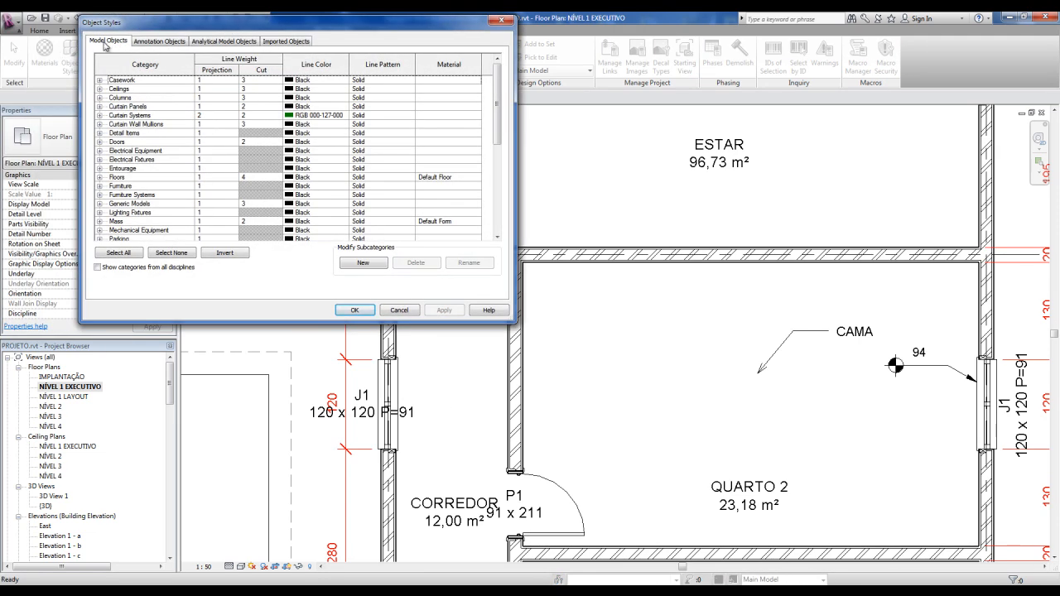
{"action": "left_click_drag", "start_coordinate": [497, 126], "coordinate": [501, 218]}
{"action": "left_click", "coordinate": [164, 221]}
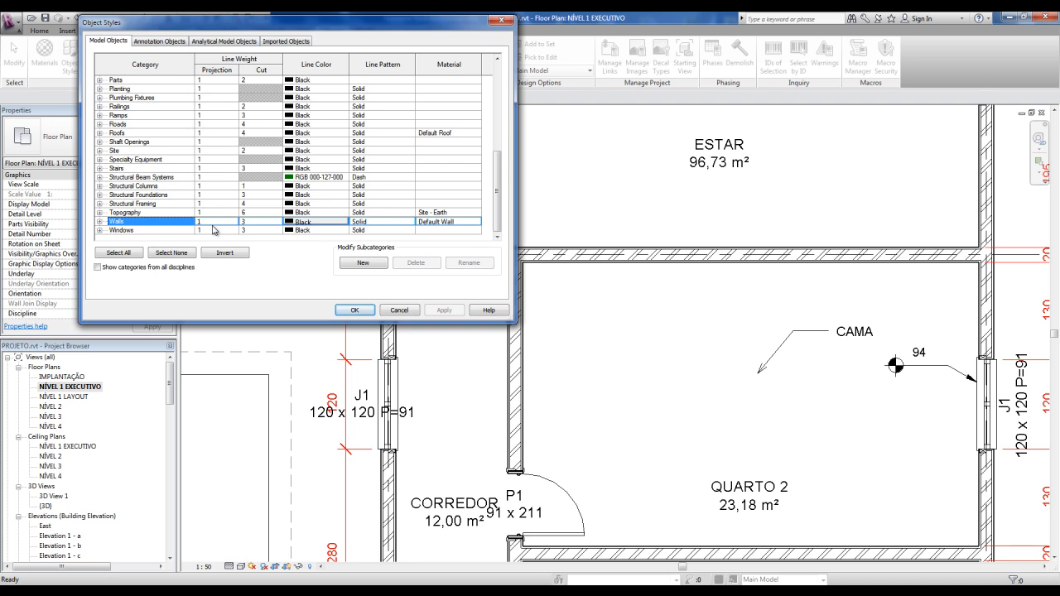
{"action": "left_click", "coordinate": [259, 221]}
{"action": "left_click", "coordinate": [257, 222]}
{"action": "left_click", "coordinate": [249, 222]}
{"action": "left_click", "coordinate": [249, 223]}
{"action": "type", "text": "7"}
{"action": "left_click", "coordinate": [354, 309]}
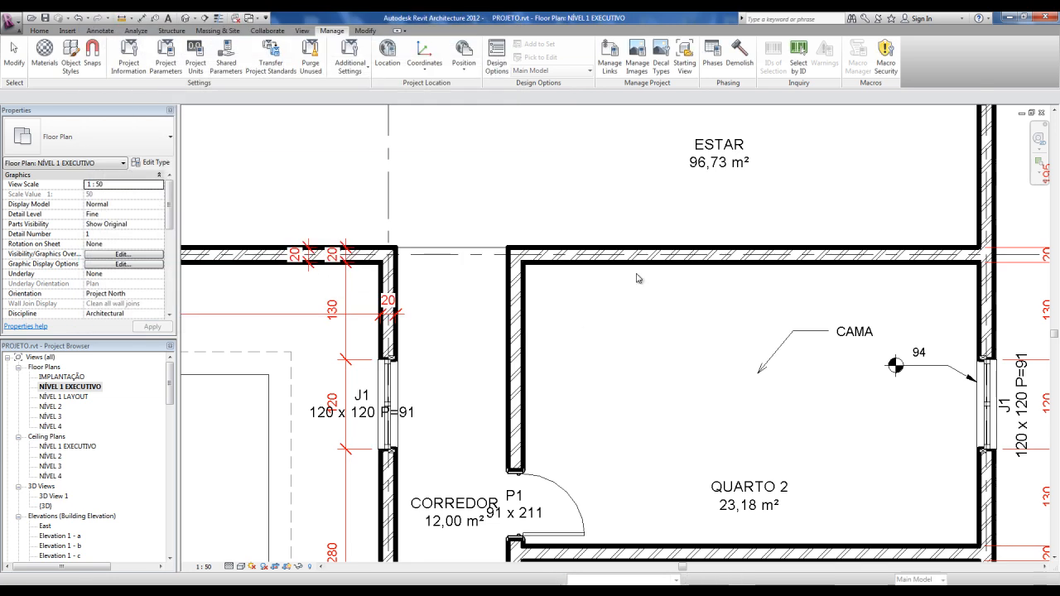
Set the cut line weight of the Walls category to 5 in the model object styles
{"action": "scroll", "coordinate": [540, 284], "scroll_direction": "up", "scroll_amount": 3}
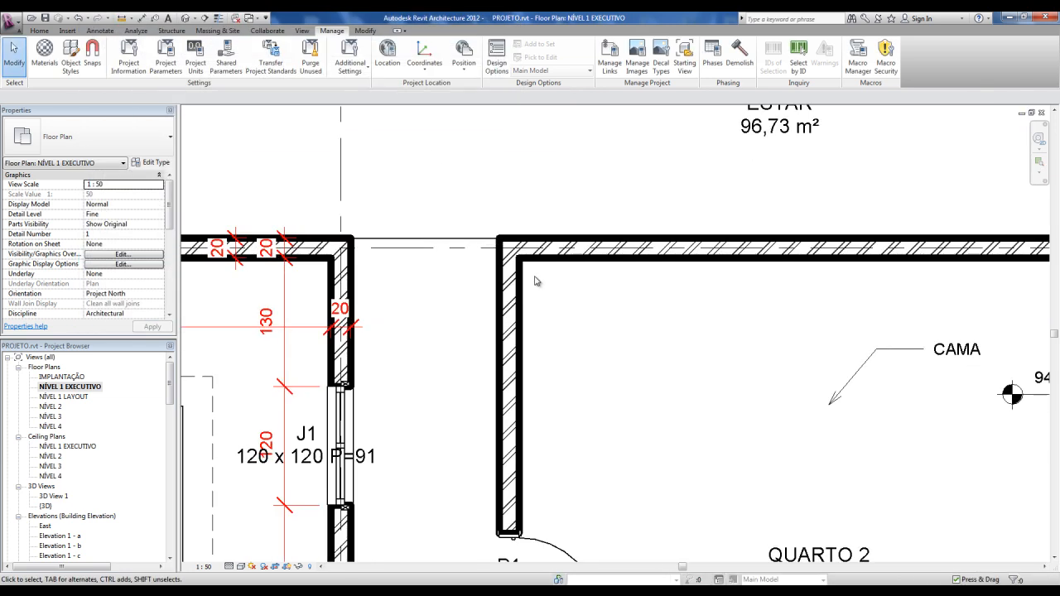
{"action": "scroll", "coordinate": [542, 246], "scroll_direction": "down", "scroll_amount": 2}
{"action": "scroll", "coordinate": [517, 290], "scroll_direction": "up", "scroll_amount": 2}
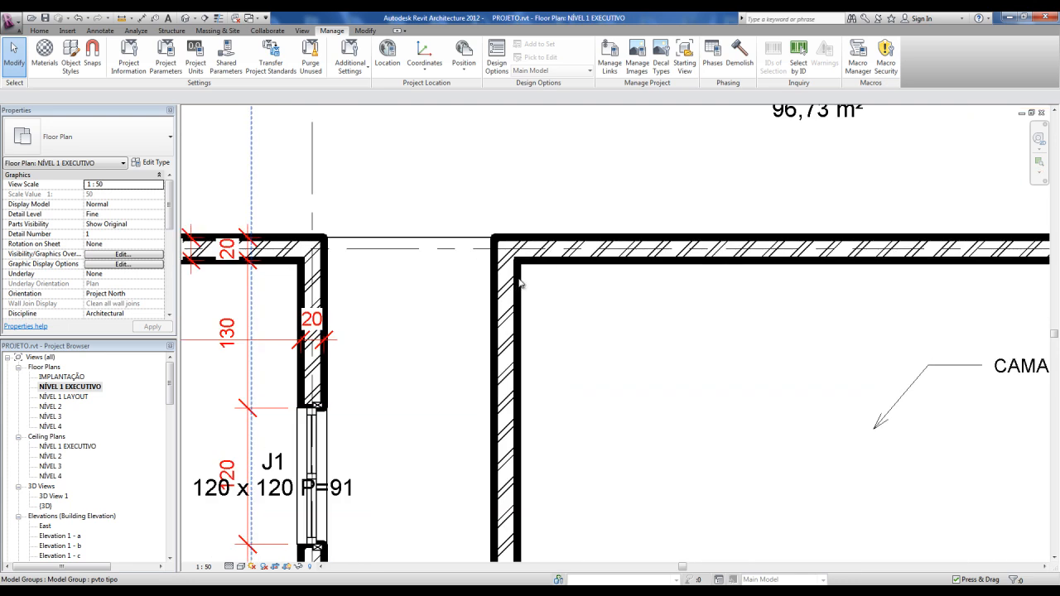
{"action": "scroll", "coordinate": [521, 284], "scroll_direction": "down", "scroll_amount": 1}
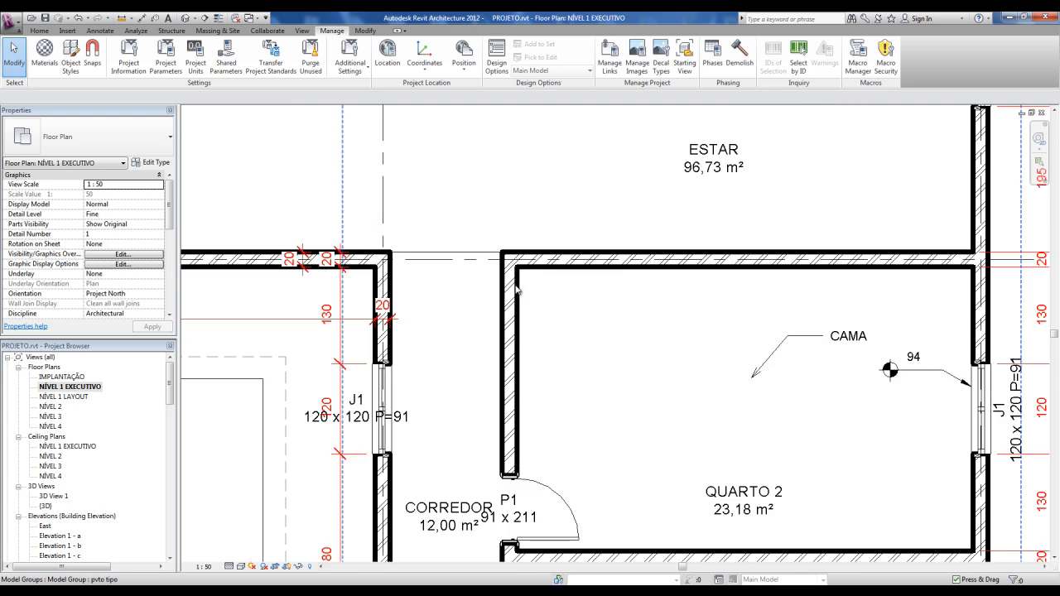
{"action": "left_click", "coordinate": [332, 32]}
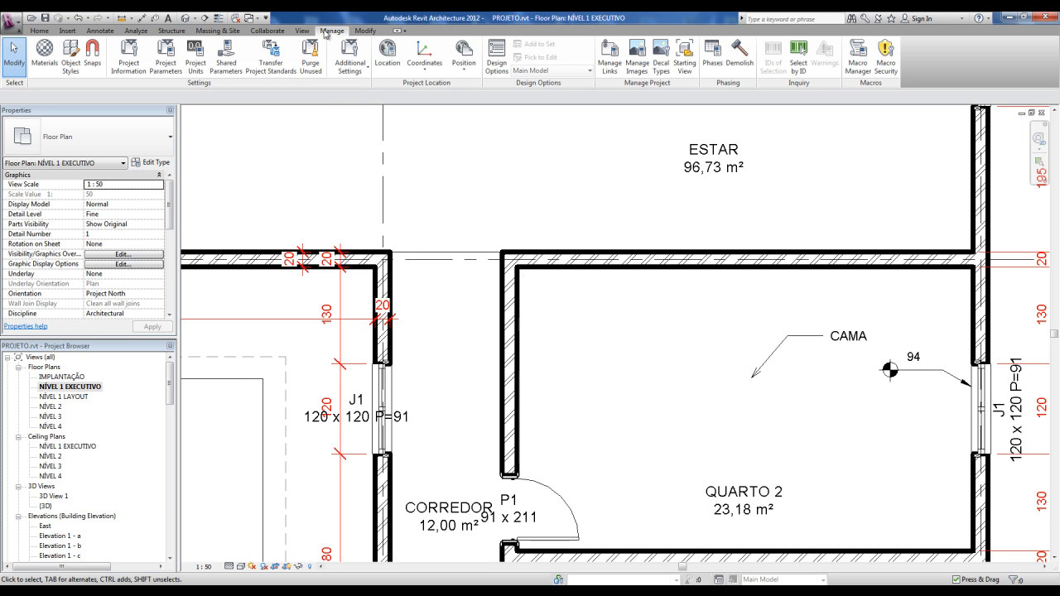
{"action": "left_click", "coordinate": [71, 60]}
{"action": "left_click_drag", "start_coordinate": [495, 141], "coordinate": [490, 232]}
{"action": "key", "text": "ctrl"}
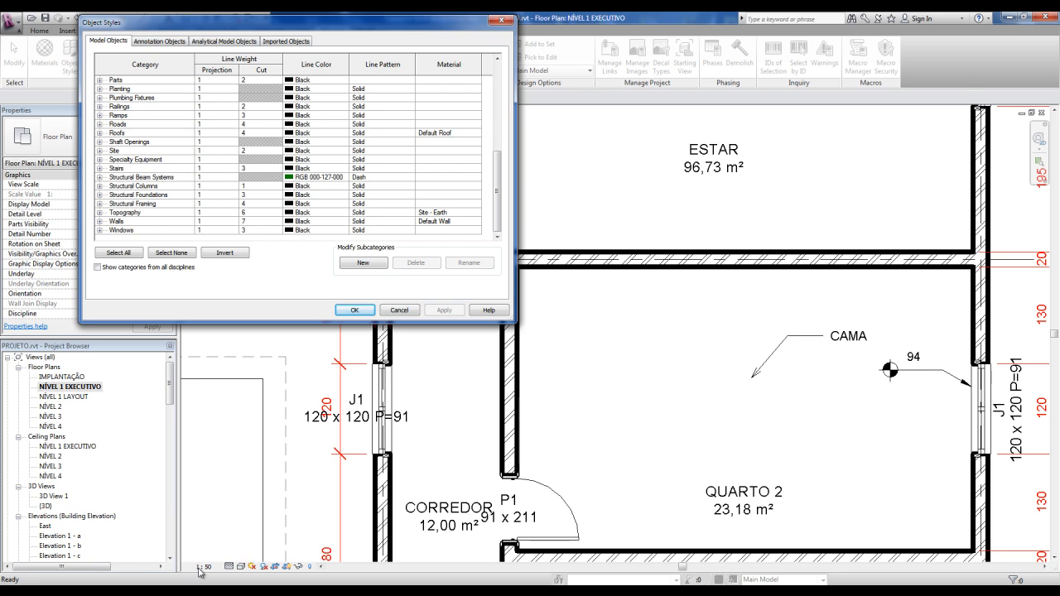
{"action": "left_click", "coordinate": [248, 221]}
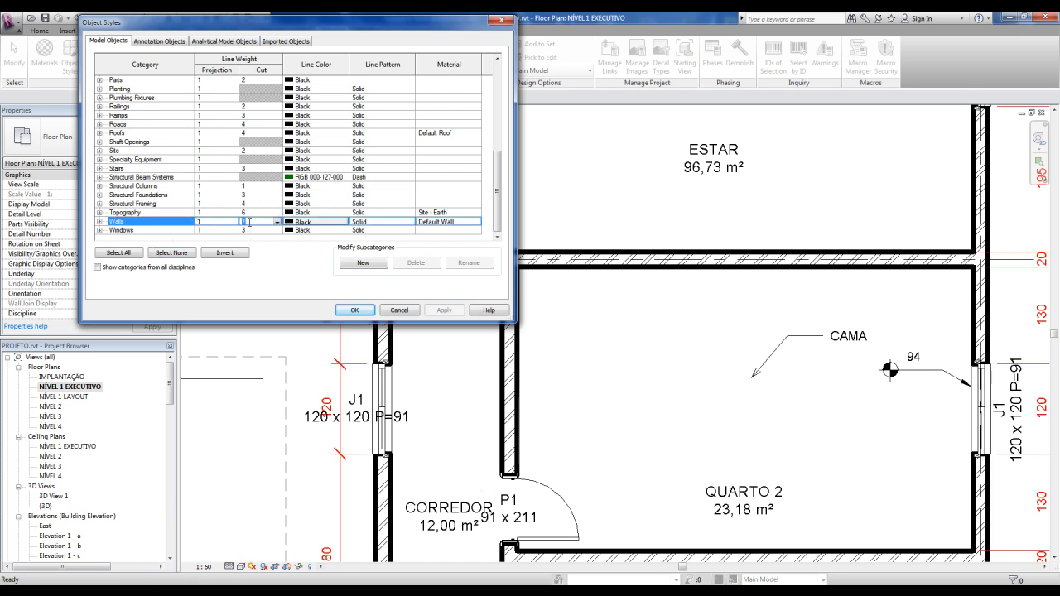
{"action": "type", "text": "5"}
{"action": "left_click", "coordinate": [353, 310]}
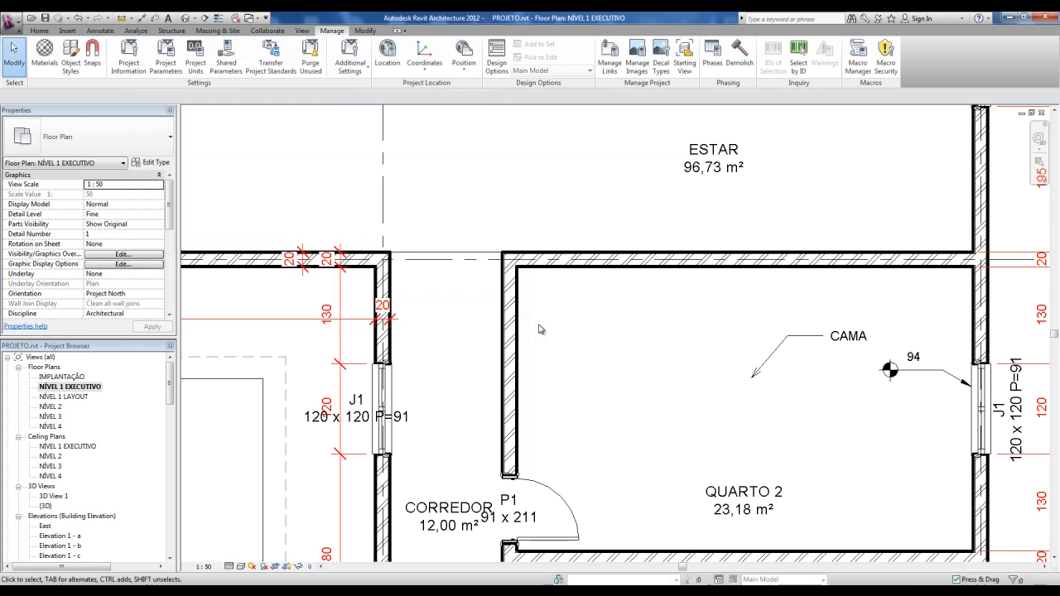
Open the project's model line weights table and move its dialog over the lower part of the plan
{"action": "scroll", "coordinate": [512, 316], "scroll_direction": "down", "scroll_amount": 1}
{"action": "scroll", "coordinate": [510, 315], "scroll_direction": "down", "scroll_amount": 4}
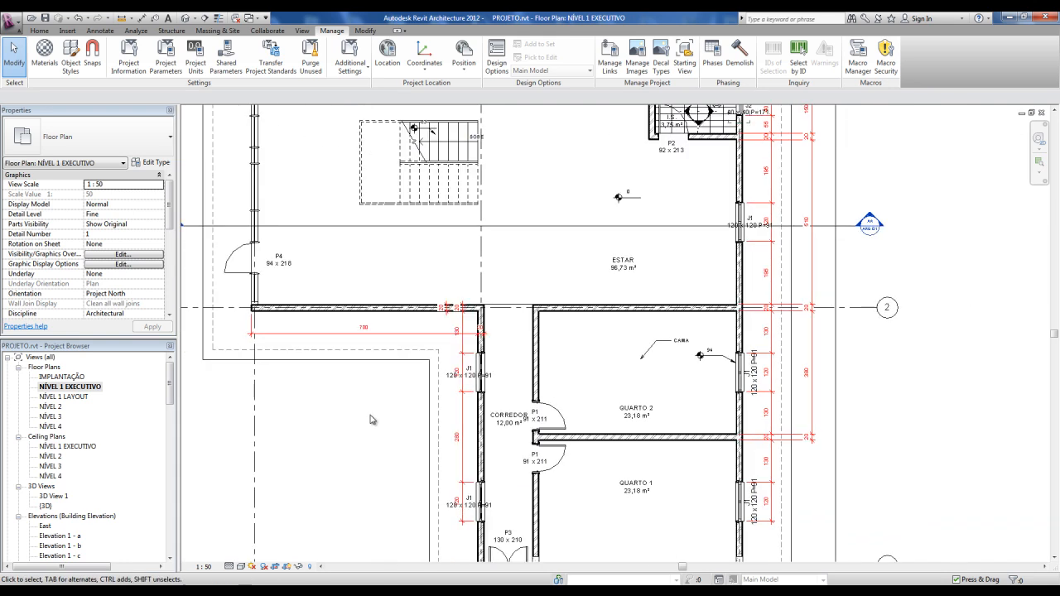
{"action": "scroll", "coordinate": [370, 418], "scroll_direction": "down", "scroll_amount": 3}
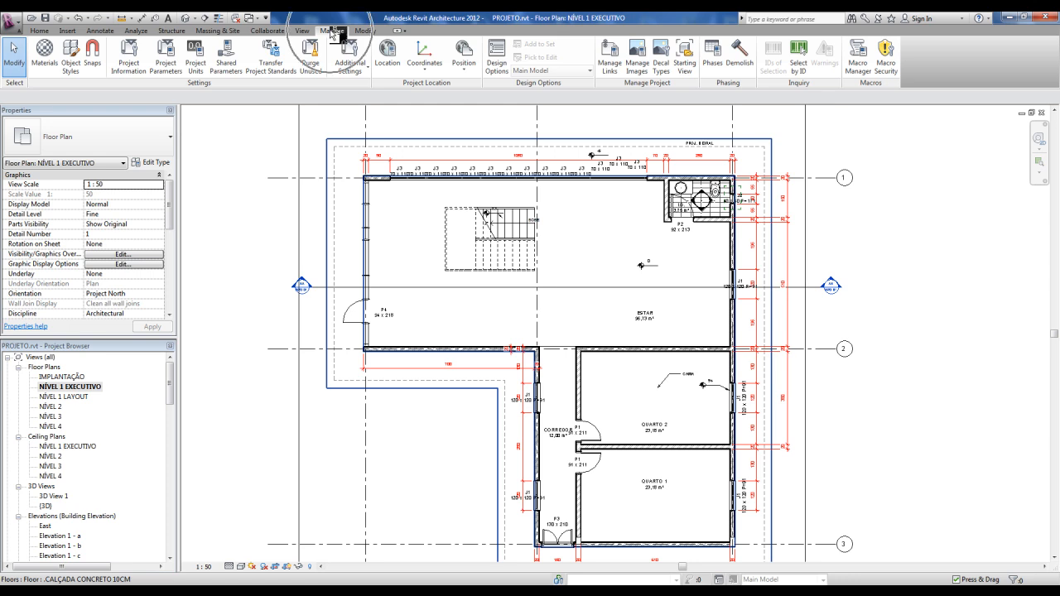
{"action": "left_click", "coordinate": [352, 70]}
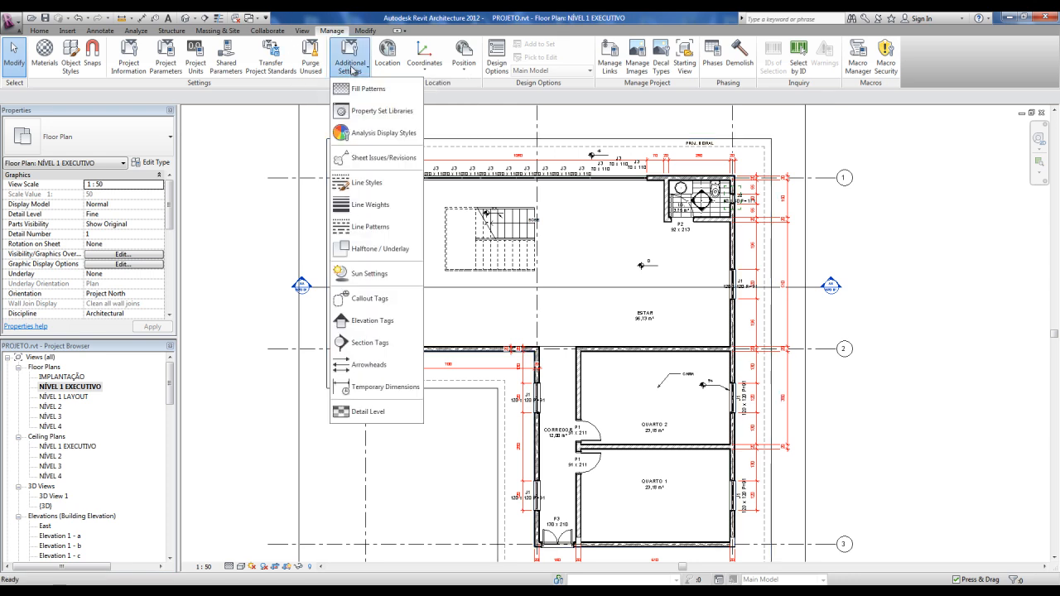
{"action": "left_click", "coordinate": [371, 207]}
{"action": "left_click_drag", "start_coordinate": [223, 33], "coordinate": [804, 186]}
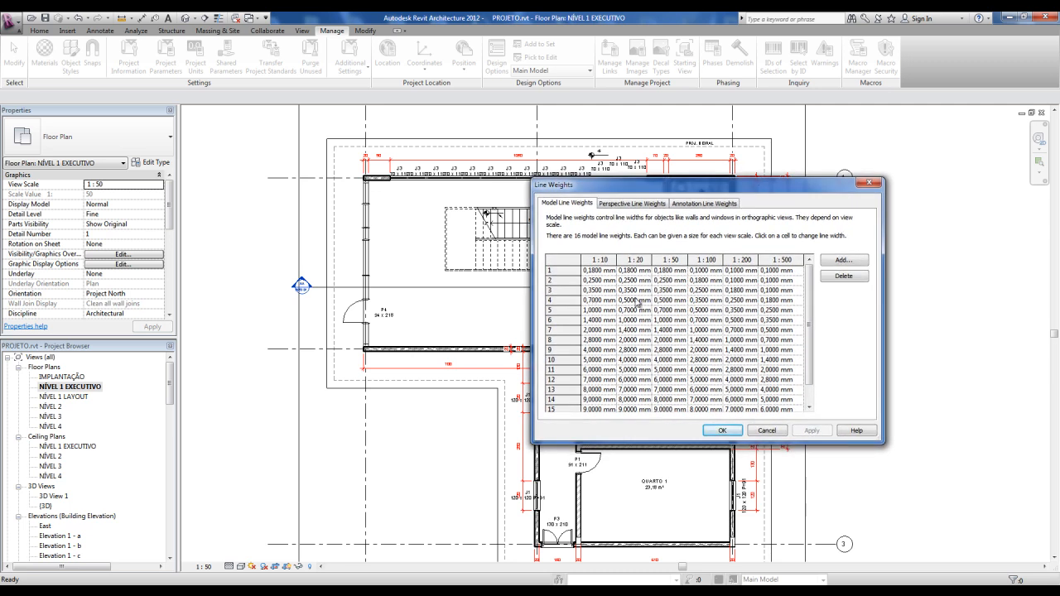
{"action": "key", "text": "ctrl"}
{"action": "mouse_move", "coordinate": [696, 188]}
{"action": "left_mouse_down"}
{"action": "mouse_move", "coordinate": [644, 184]}
{"action": "mouse_move", "coordinate": [691, 191]}
{"action": "left_mouse_up"}
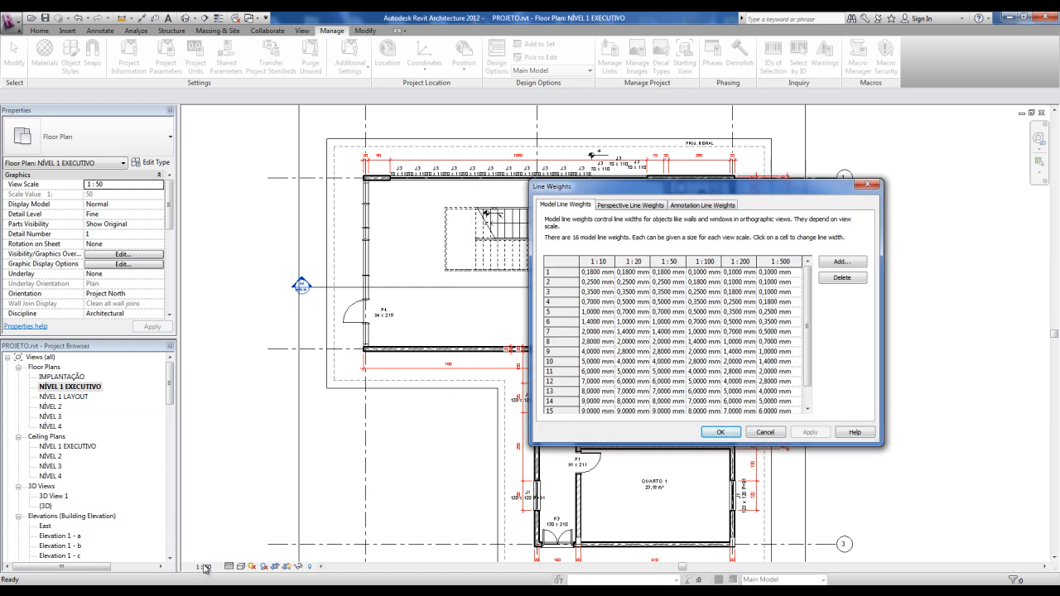
Review the widths of model line weight 5 at scales 1:50, 1:100, 1:200 and 1:500, and close the line weights table
{"action": "left_click", "coordinate": [554, 314]}
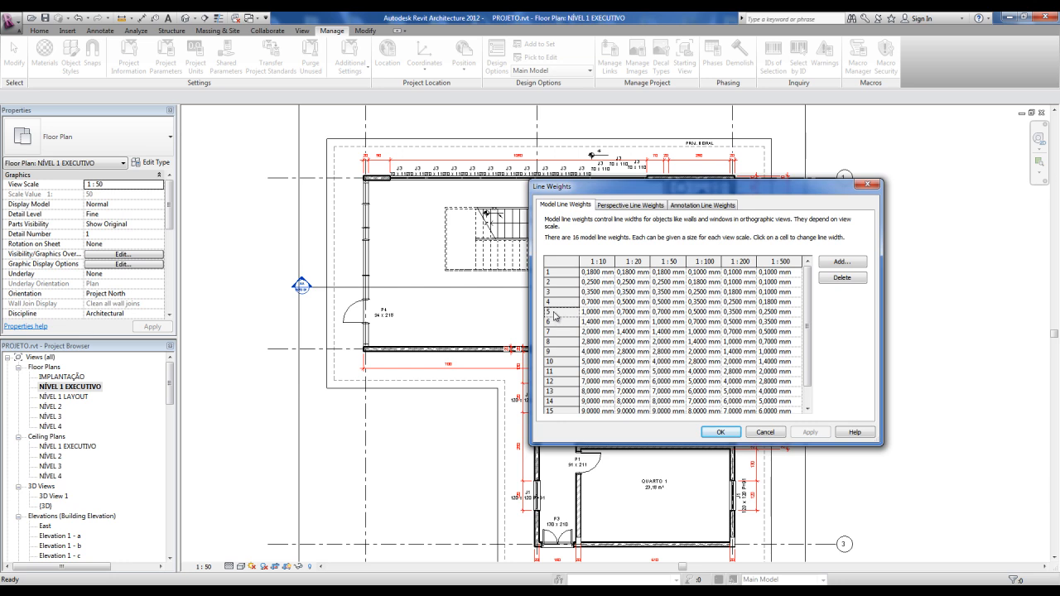
{"action": "left_click", "coordinate": [667, 313]}
{"action": "left_click", "coordinate": [666, 314]}
{"action": "left_click_drag", "start_coordinate": [672, 312], "coordinate": [654, 312]}
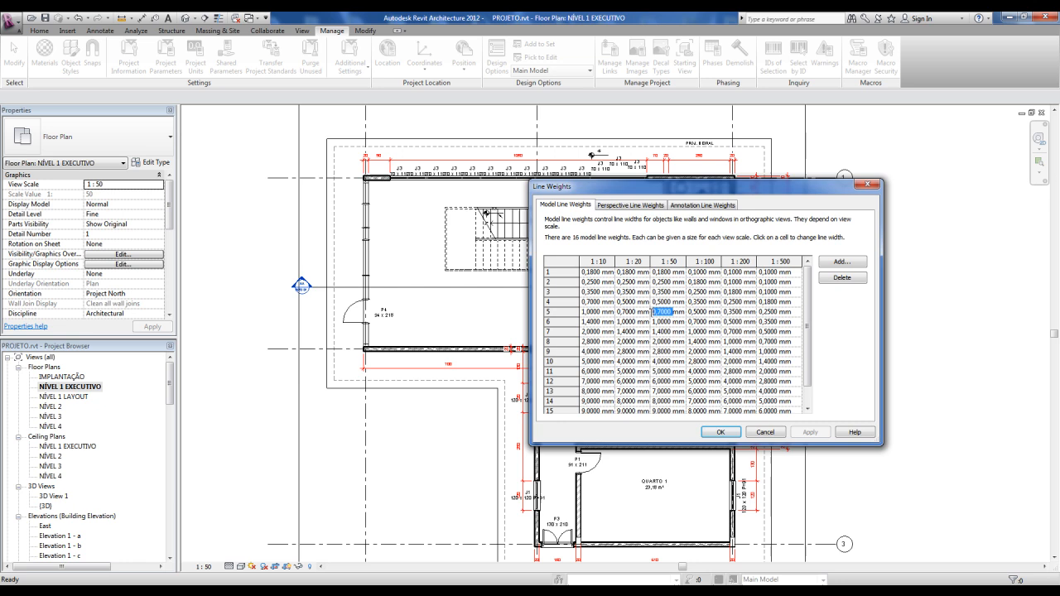
{"action": "left_click", "coordinate": [660, 313]}
{"action": "double_click", "coordinate": [701, 313]}
{"action": "left_click", "coordinate": [745, 314]}
{"action": "left_click_drag", "start_coordinate": [746, 312], "coordinate": [723, 312]}
{"action": "left_click", "coordinate": [779, 314]}
{"action": "left_click_drag", "start_coordinate": [789, 312], "coordinate": [760, 312]}
{"action": "left_click", "coordinate": [769, 313]}
{"action": "key", "text": "ctrl"}
{"action": "key", "text": "ctrl"}
{"action": "key", "text": "ctrl"}
{"action": "key", "text": "ctrl"}
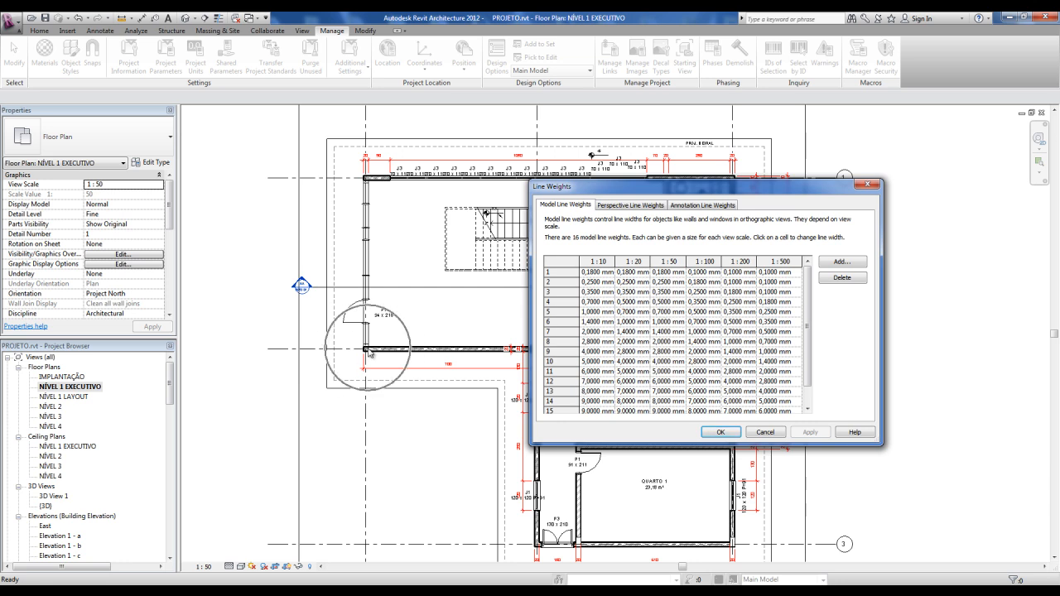
{"action": "left_click", "coordinate": [720, 431]}
{"action": "scroll", "coordinate": [447, 469], "scroll_direction": "down", "scroll_amount": 1}
{"action": "middle_click_drag", "start_coordinate": [447, 470], "coordinate": [445, 461]}
{"action": "key", "text": "ctrl"}
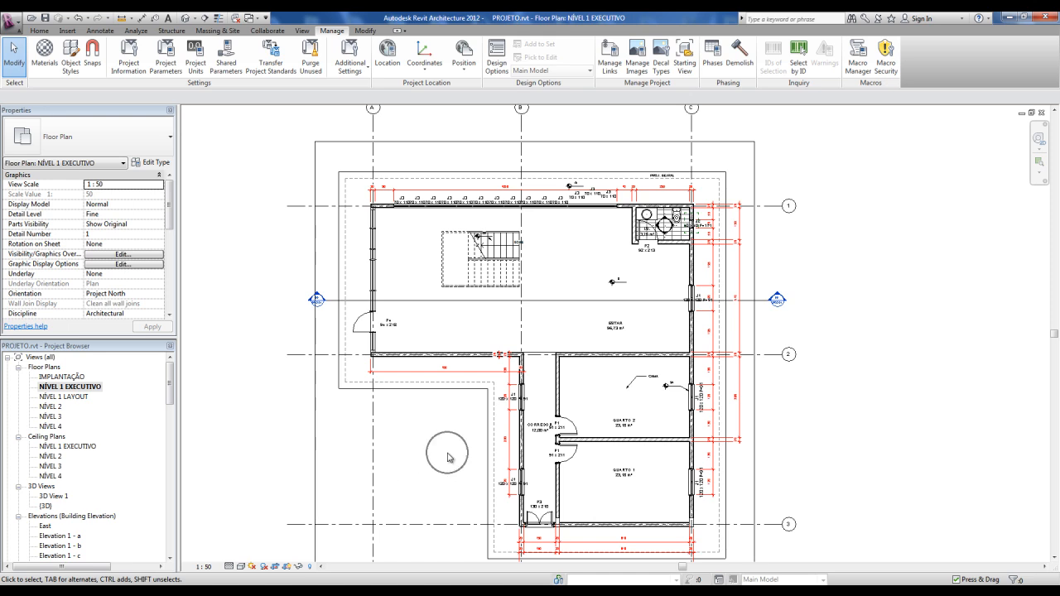
{"action": "middle_click_drag", "start_coordinate": [448, 457], "coordinate": [460, 437]}
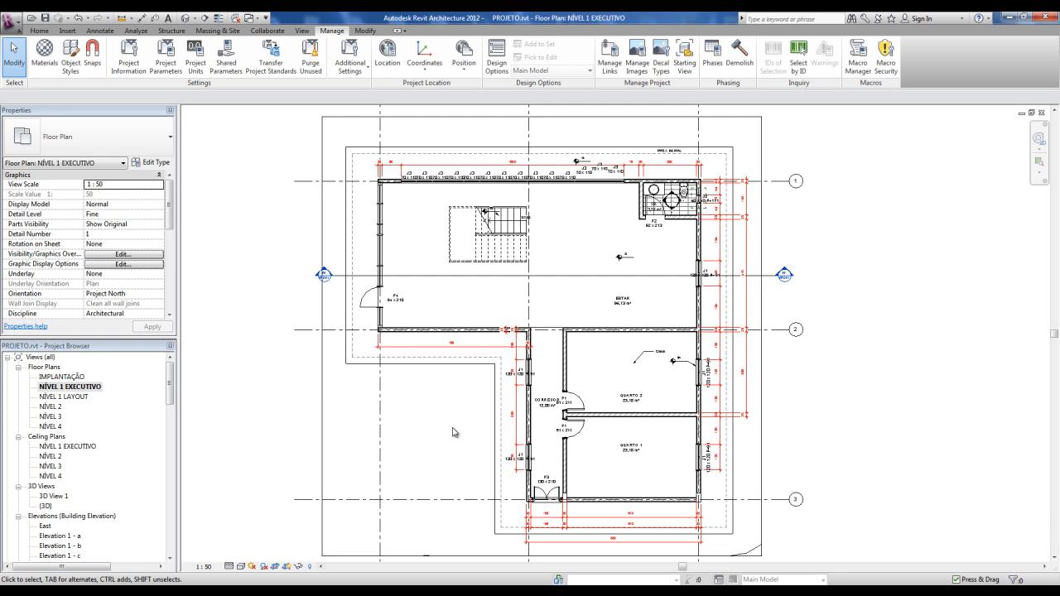
{"action": "left_click", "coordinate": [1042, 591]}
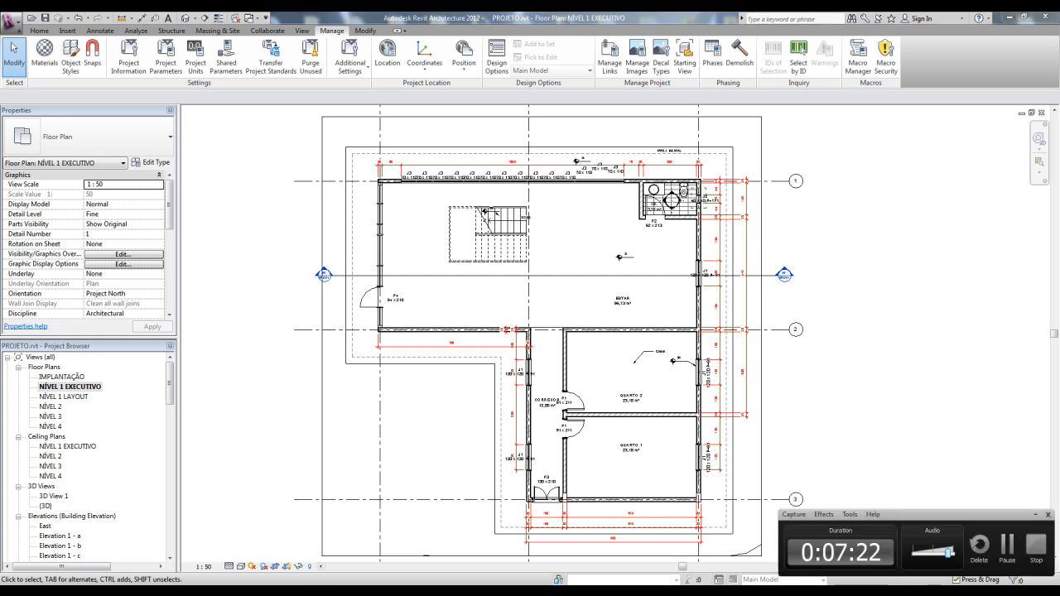